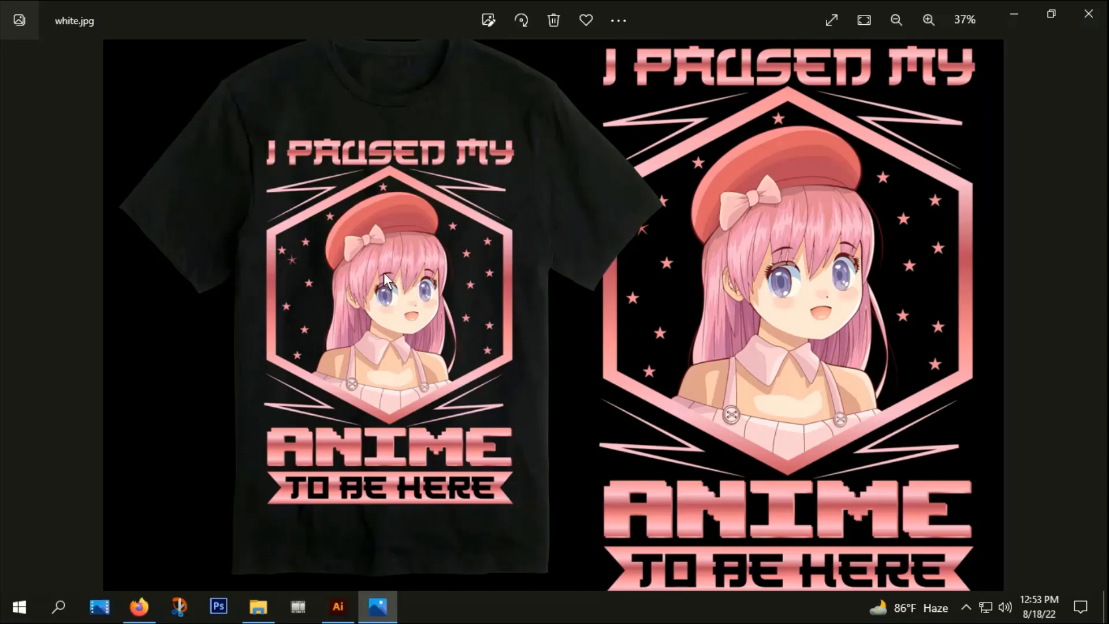
Switch from the reference image in Windows Photos back to the Illustrator design document.
click(338, 617)
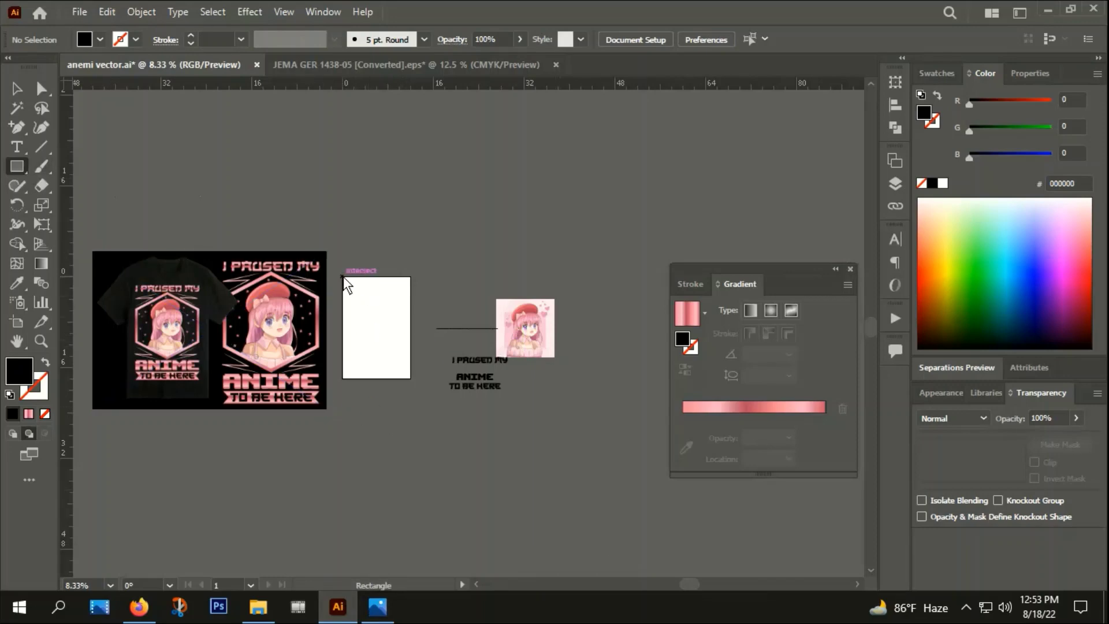
Draw a black rectangle covering the whole white artboard as the shirt background.
drag(345, 278, 410, 378)
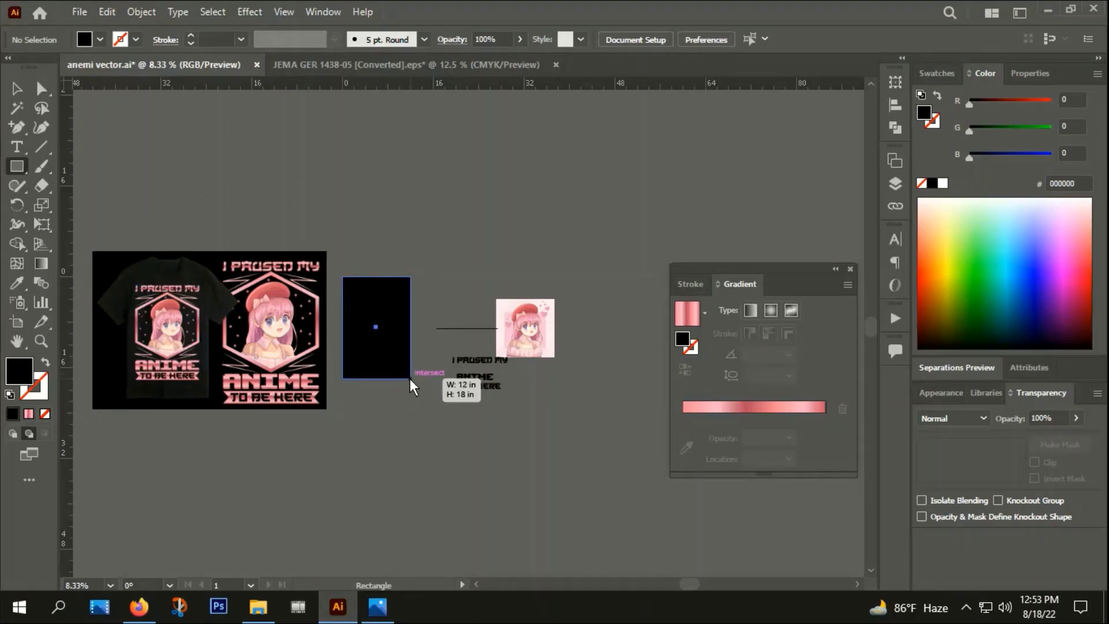
drag(410, 379, 410, 379)
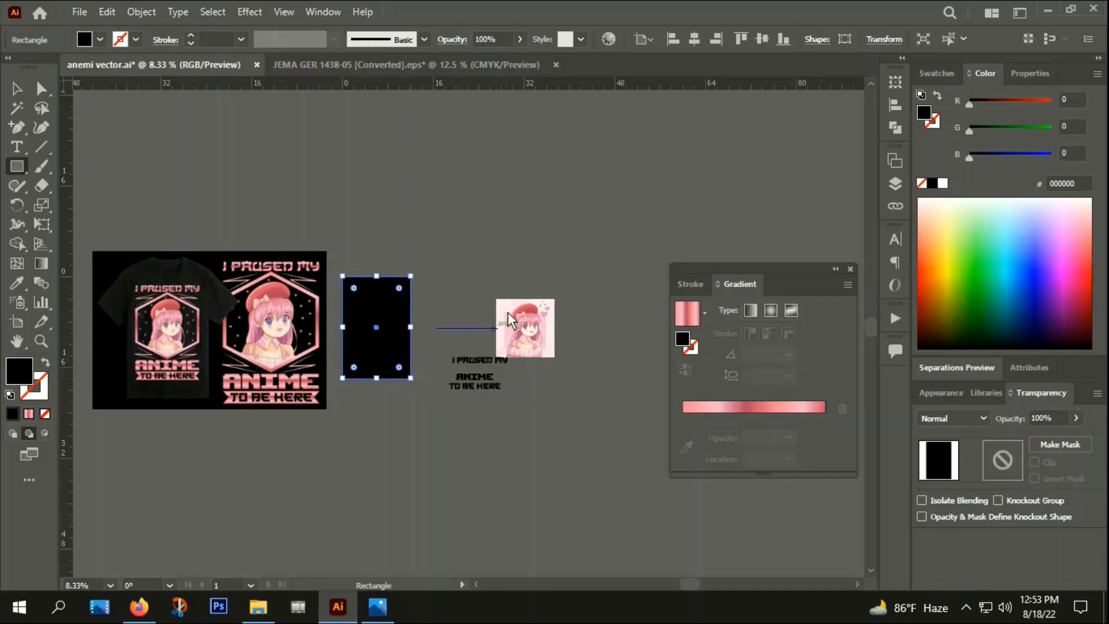
click(512, 281)
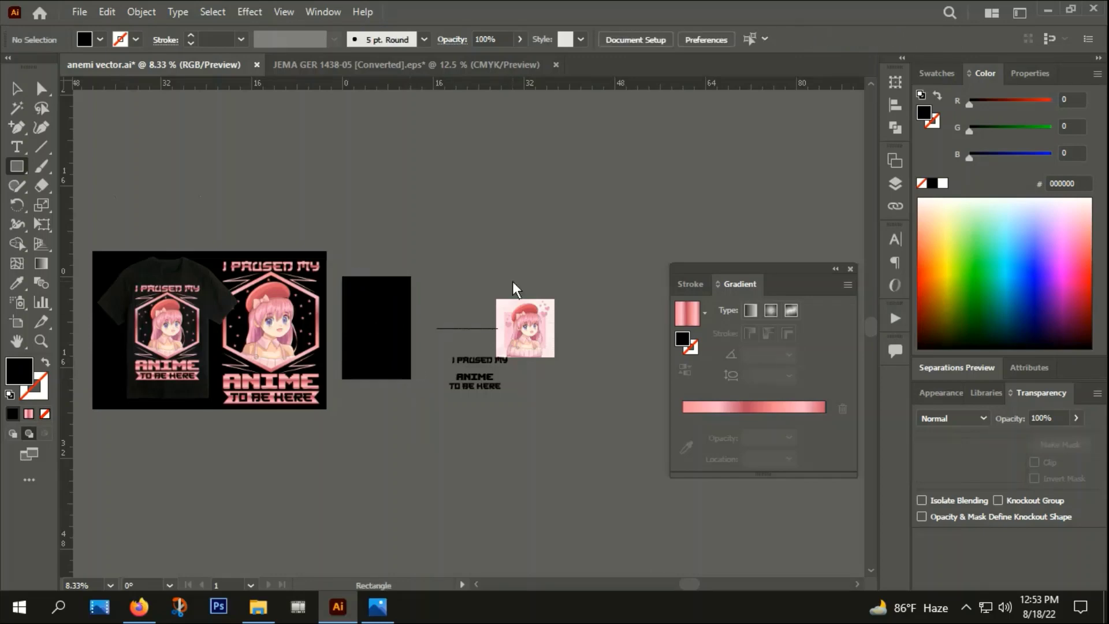
drag(356, 417, 375, 414)
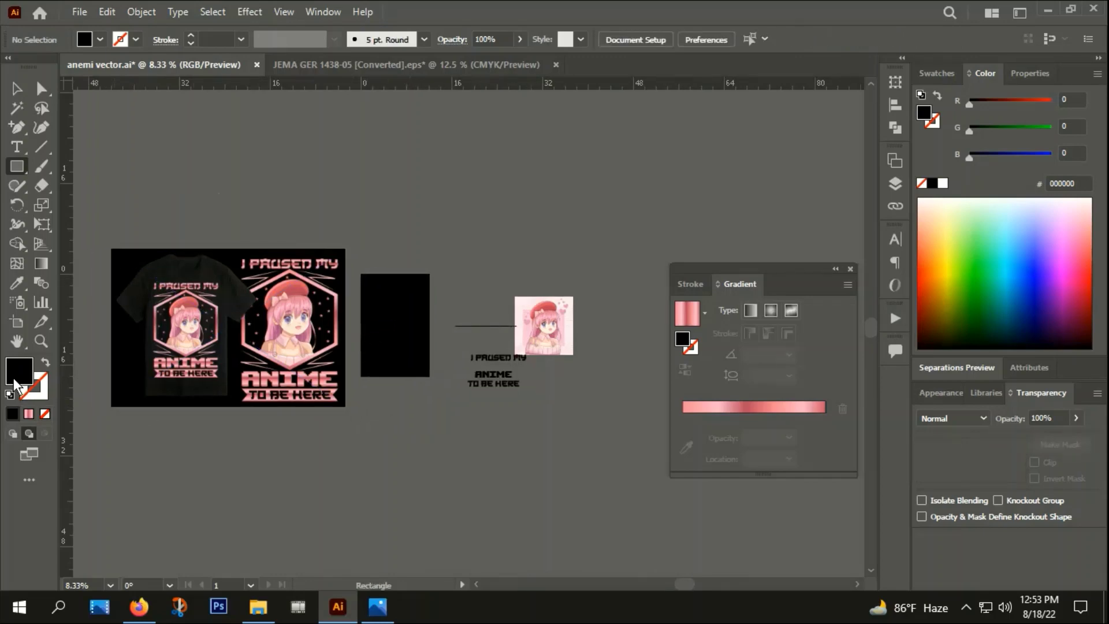
Select the reference mockup image, look over the design, and minimize Illustrator.
click(17, 90)
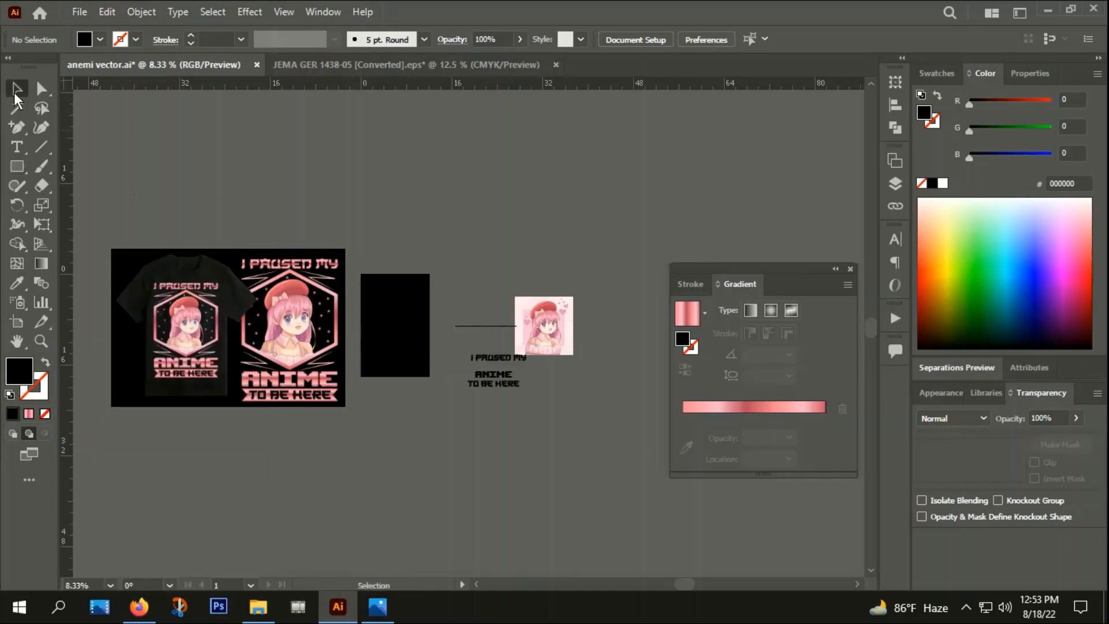
scroll(274, 353, up, 1)
scroll(272, 350, up, 1)
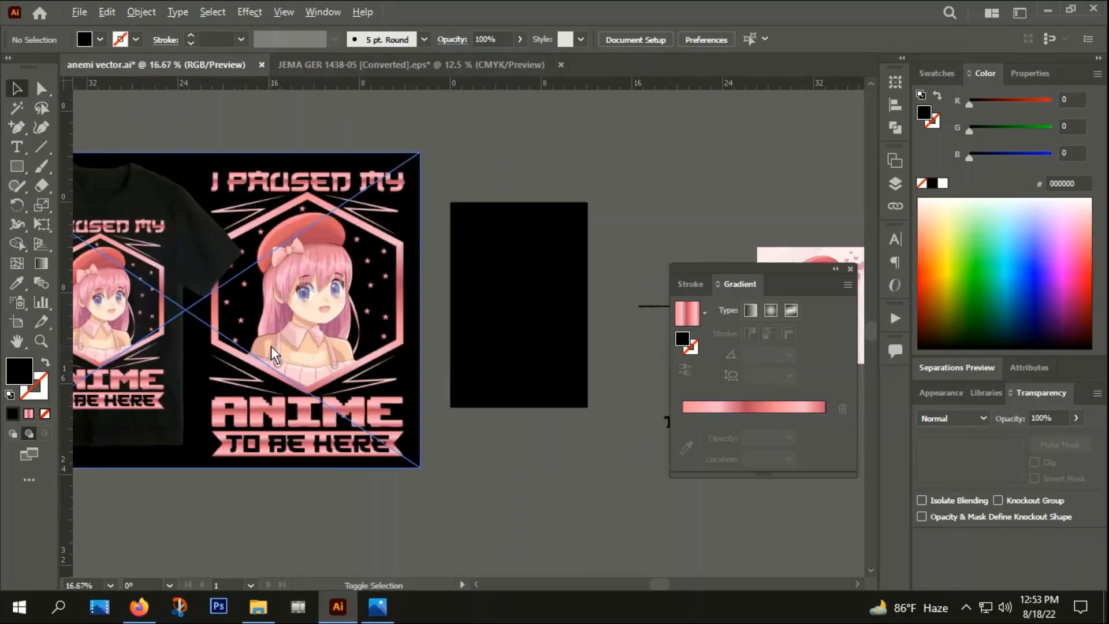
scroll(271, 350, down, 1)
drag(479, 347, 457, 345)
click(291, 329)
scroll(297, 327, up, 1)
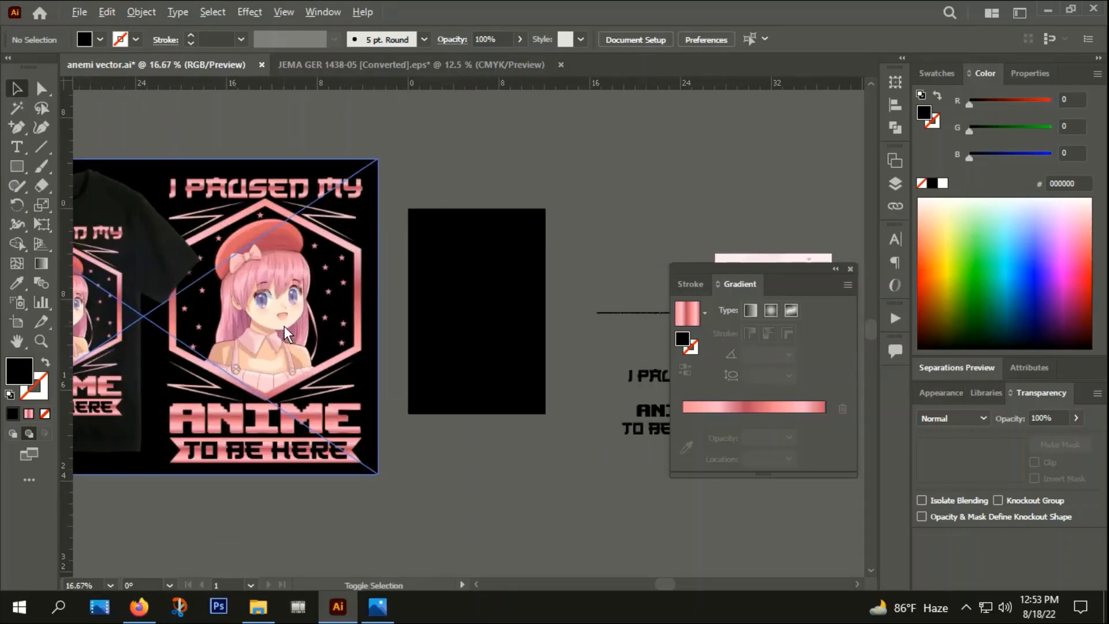
scroll(297, 326, up, 1)
scroll(288, 333, down, 1)
scroll(287, 334, down, 1)
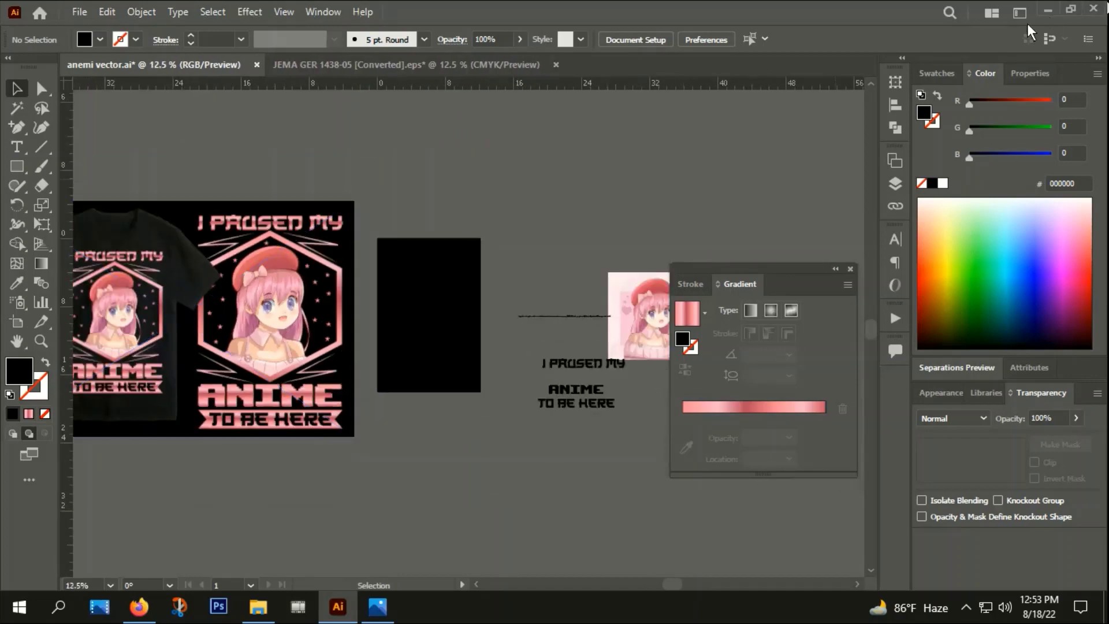
click(1047, 12)
Open the anime folder's beret-girl ZIP in WinRAR and launch JEMA GER 1438-05.eps.
click(1012, 17)
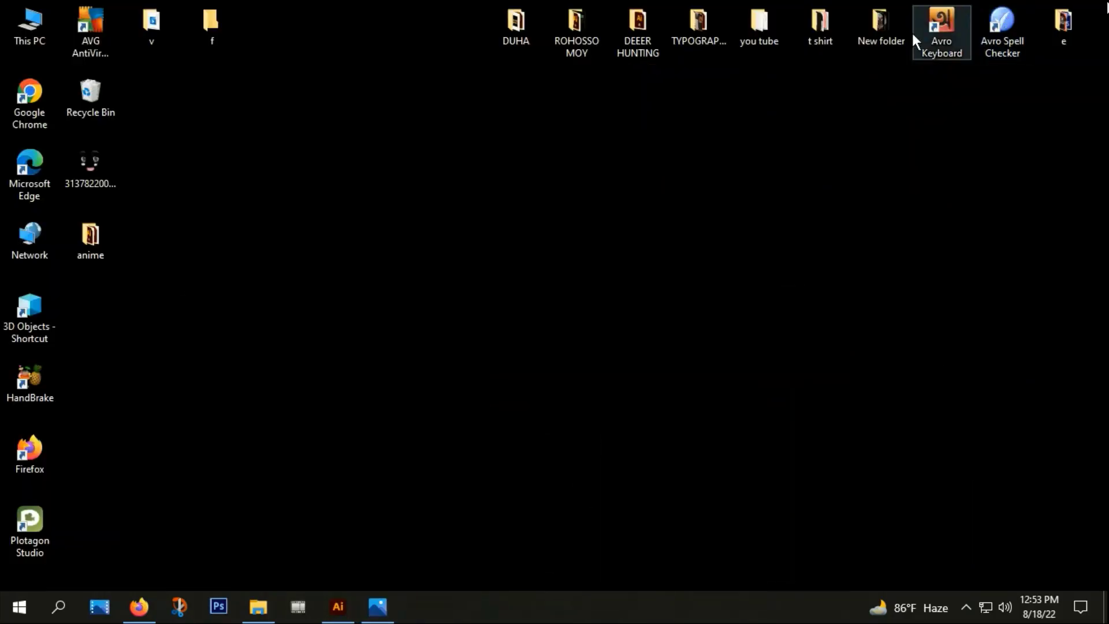
double_click(87, 234)
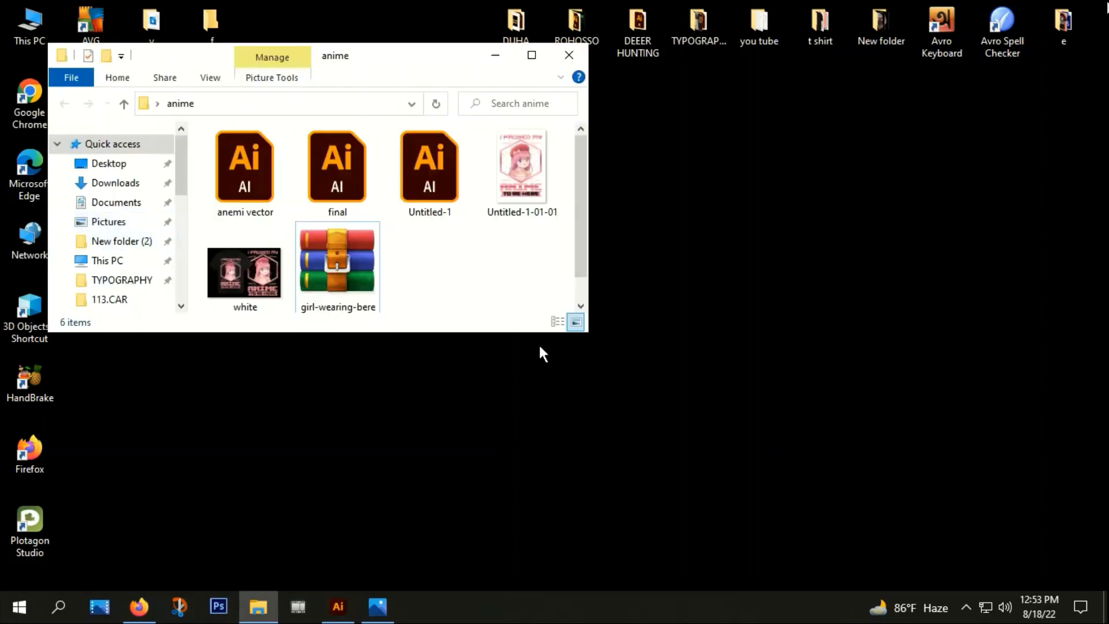
click(532, 58)
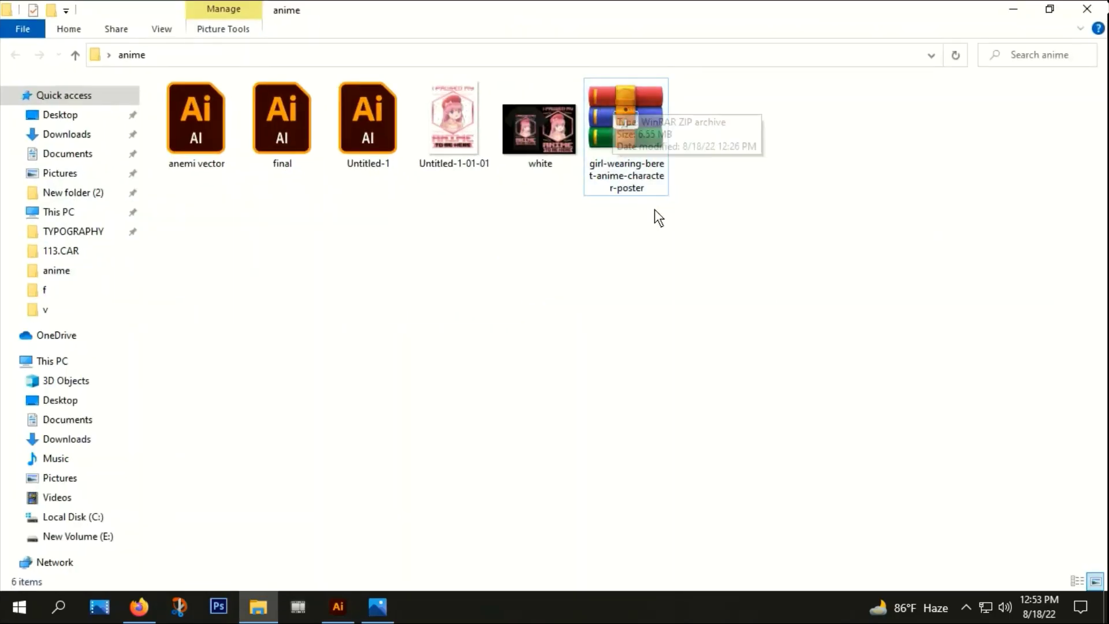
double_click(621, 130)
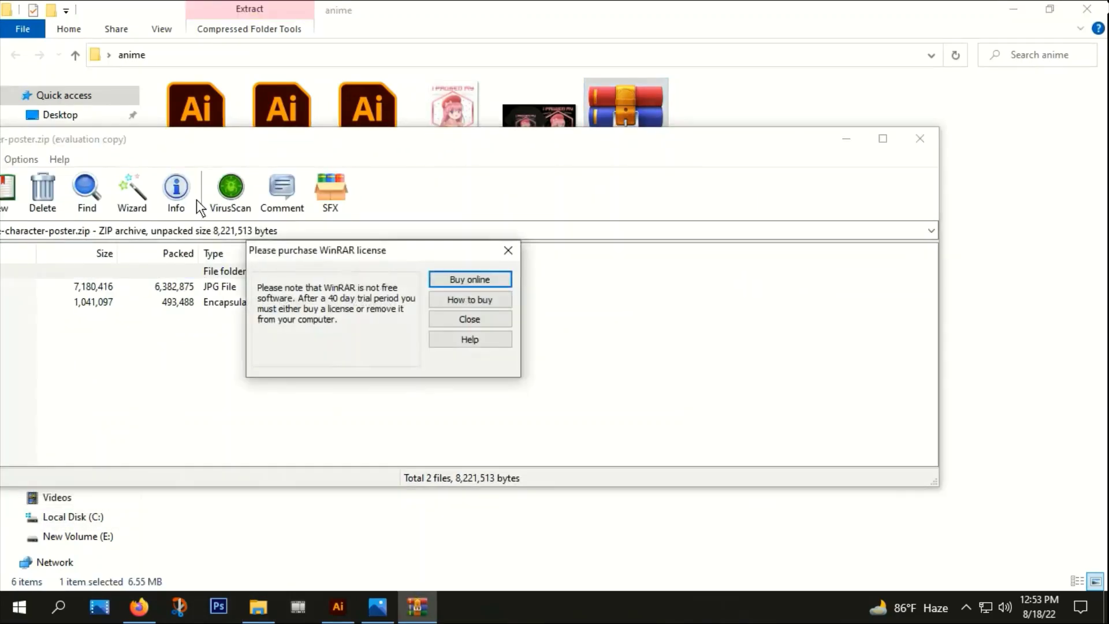
click(507, 248)
drag(483, 142, 740, 133)
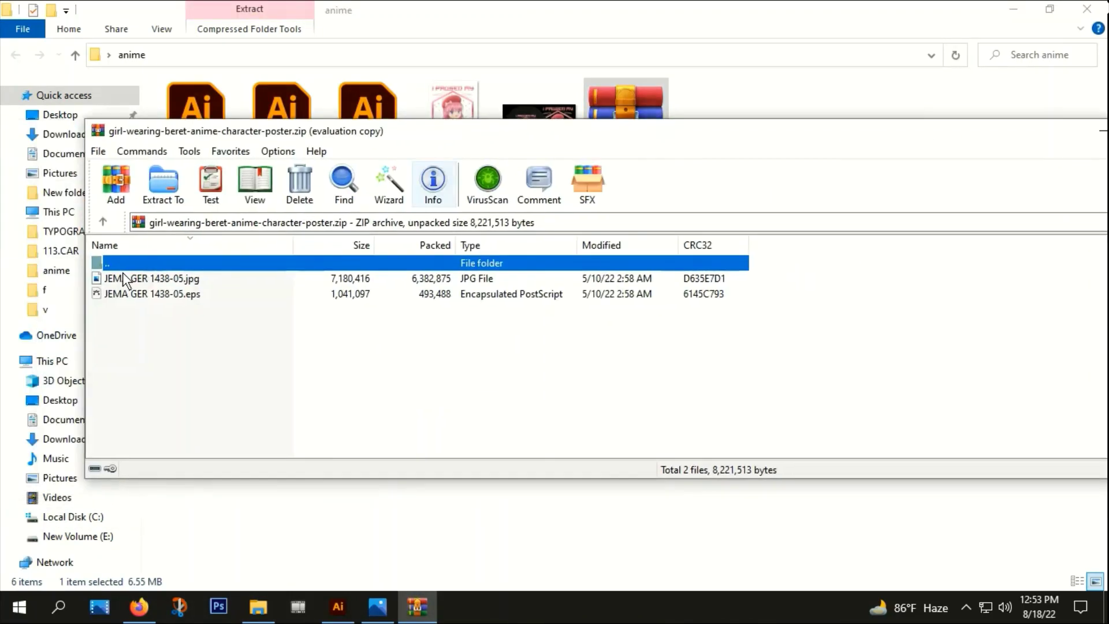
click(128, 296)
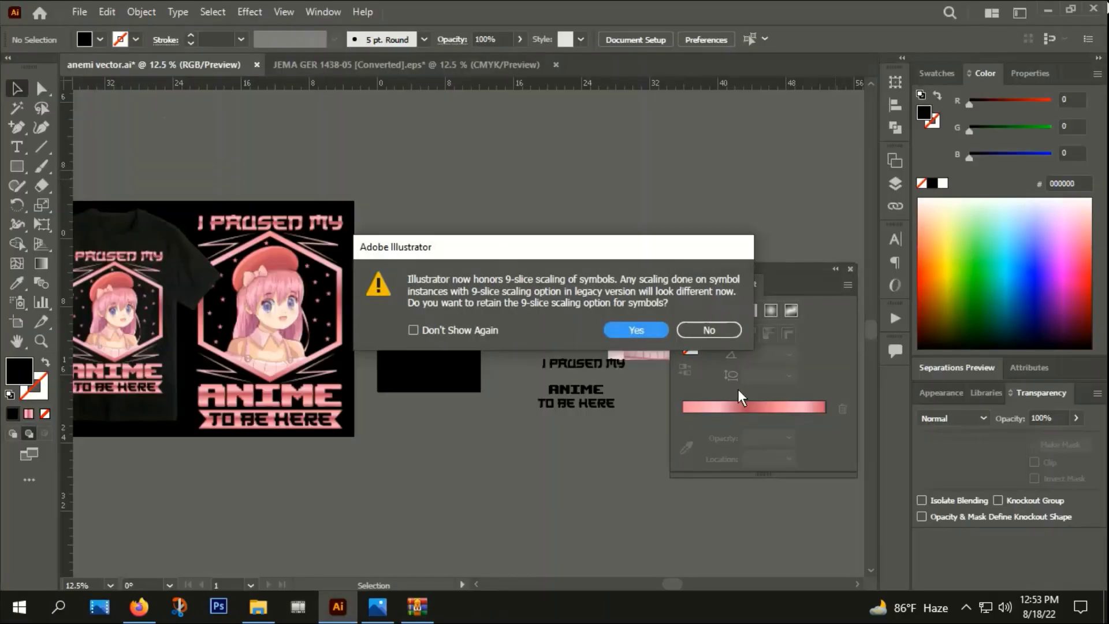
Open the EPS keeping 9-slice scaling and select the beret-girl character group.
click(630, 335)
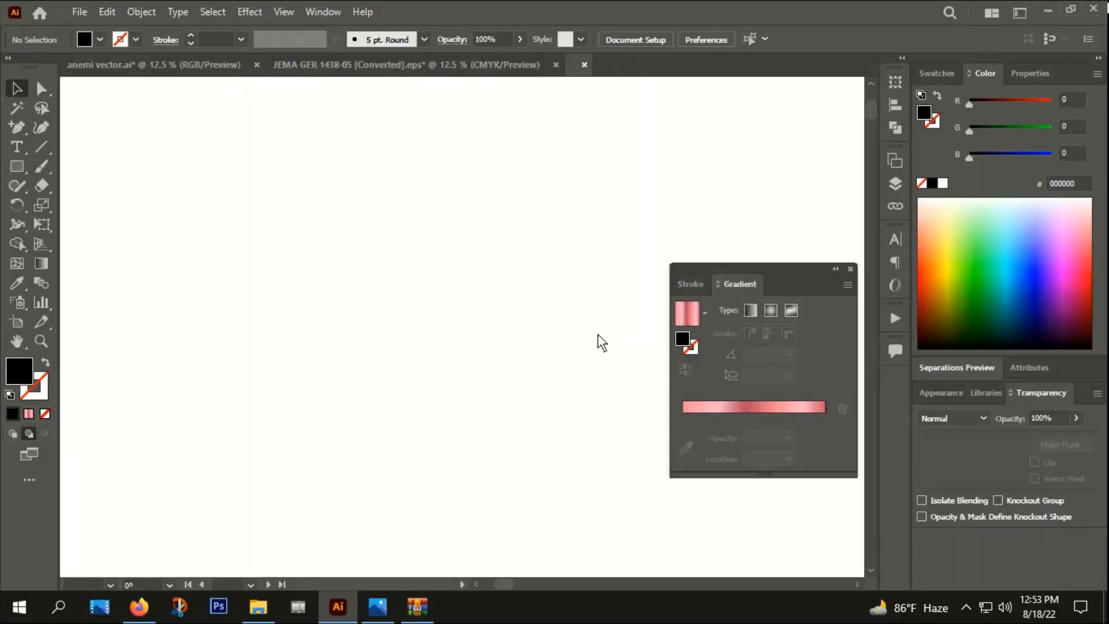
scroll(497, 307, down, 3)
scroll(497, 310, down, 2)
scroll(497, 310, down, 3)
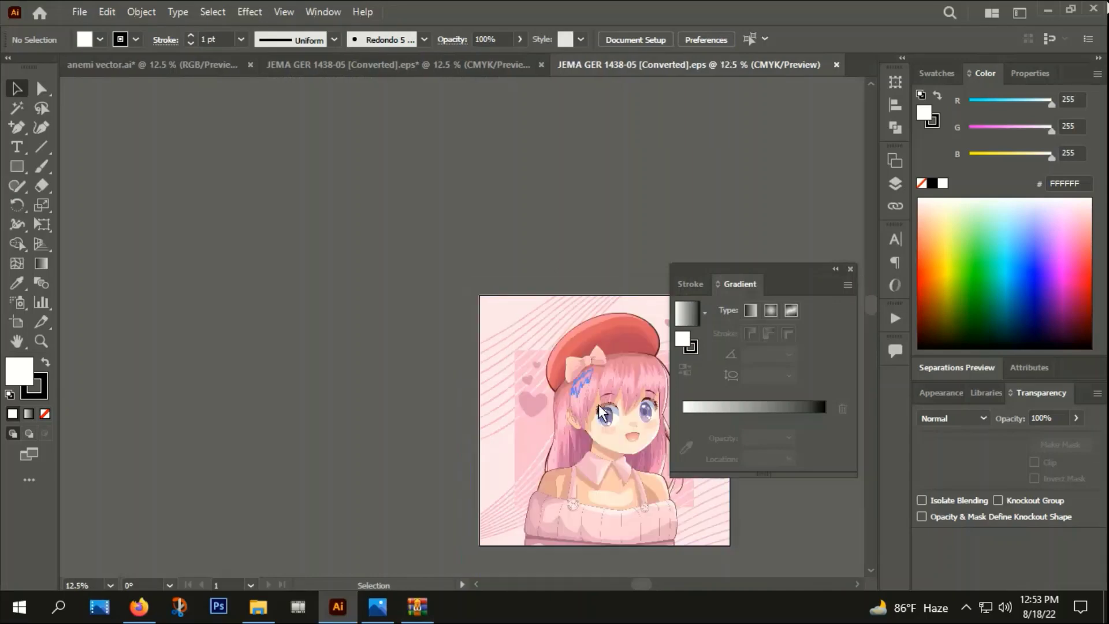
click(607, 423)
drag(607, 423, 275, 286)
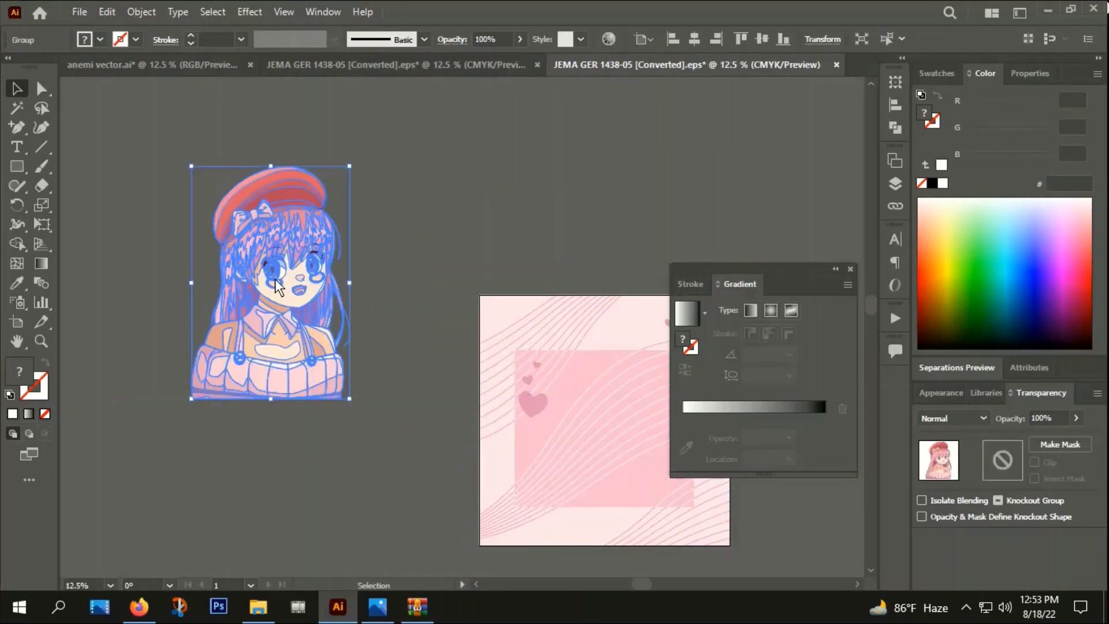
Paste the character into anemi vector.ai above the black rectangle and bring it to front.
click(218, 65)
key(ctrl)
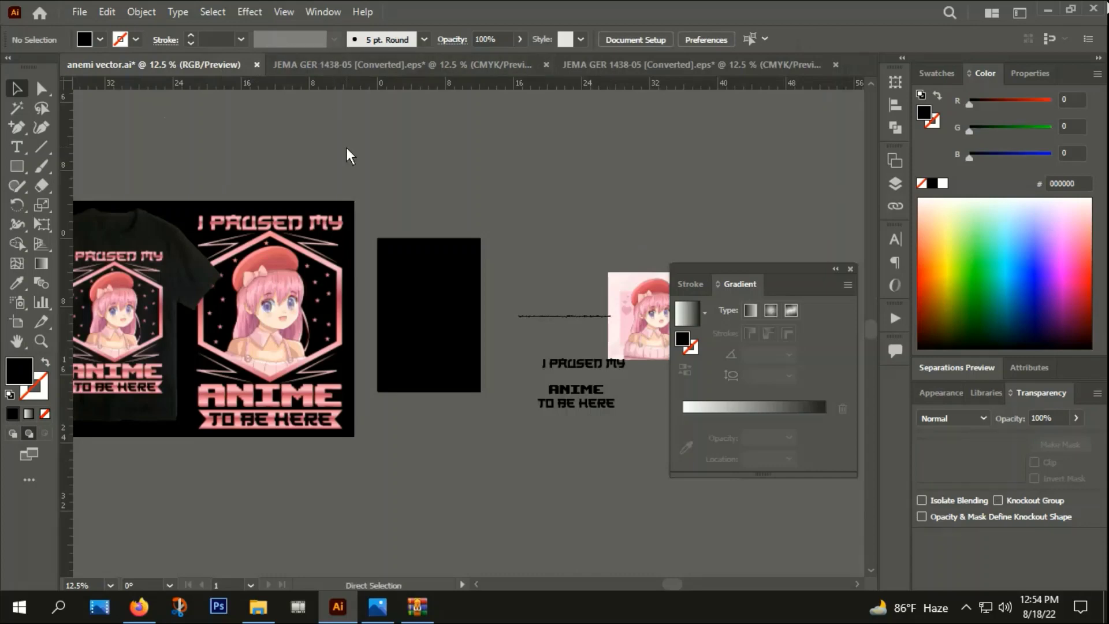
key(ctrl+v)
drag(505, 369, 554, 229)
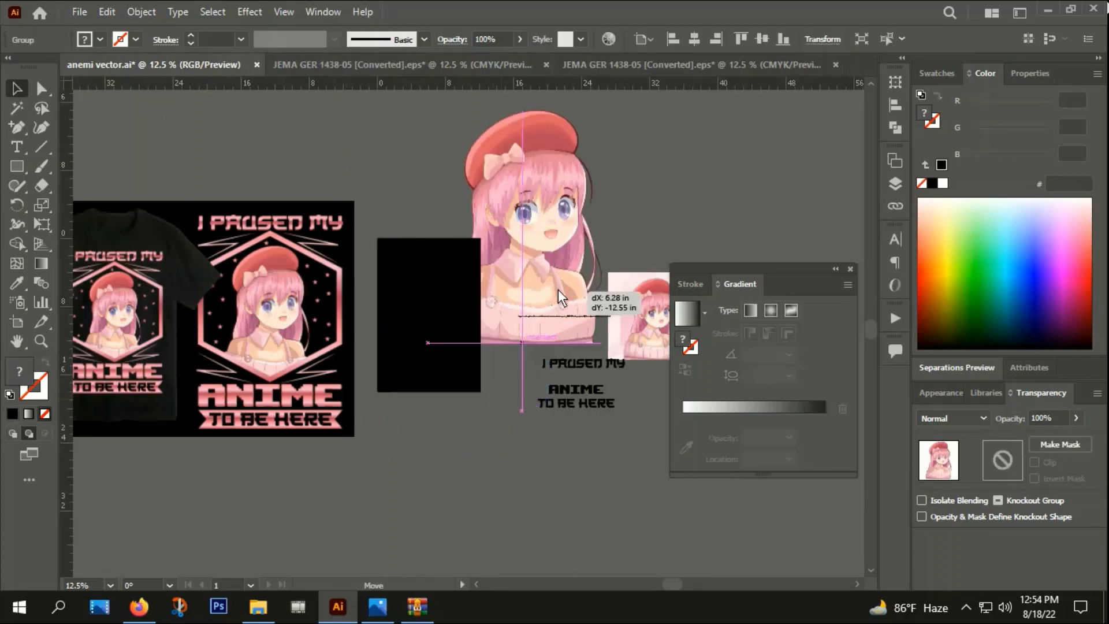
right_click(554, 214)
mouse_move(599, 414)
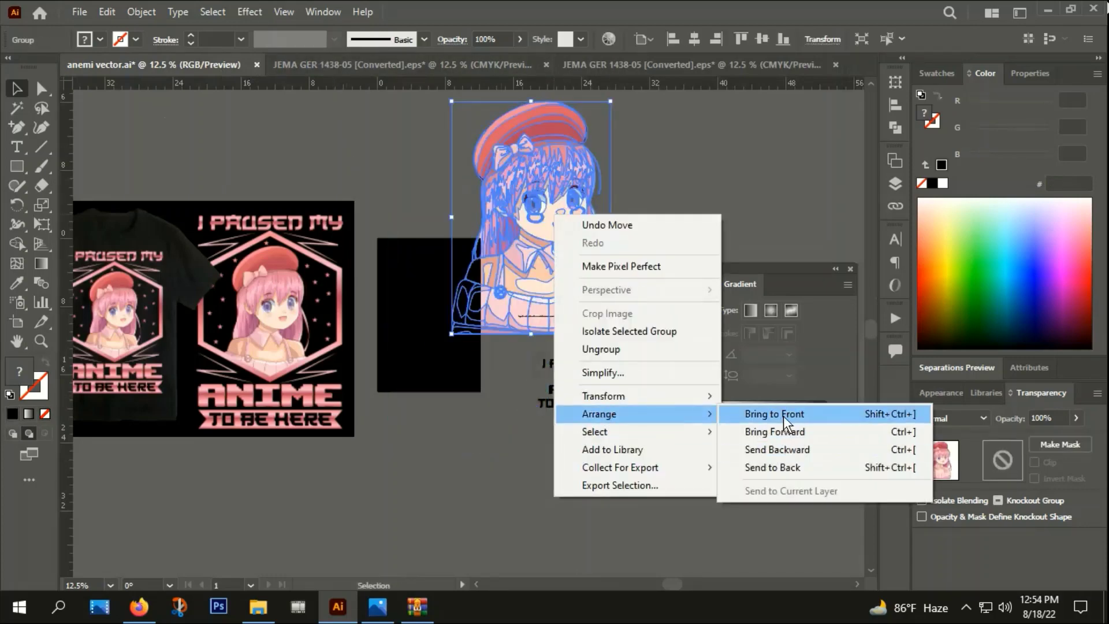
click(773, 414)
drag(554, 272, 607, 242)
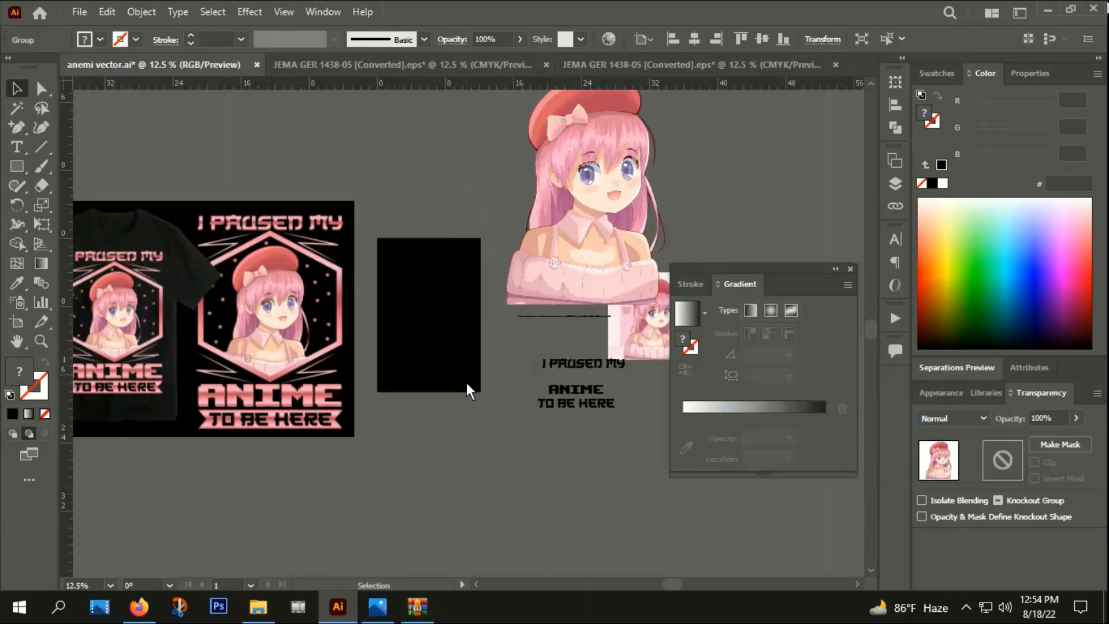
click(495, 507)
drag(495, 507, 544, 490)
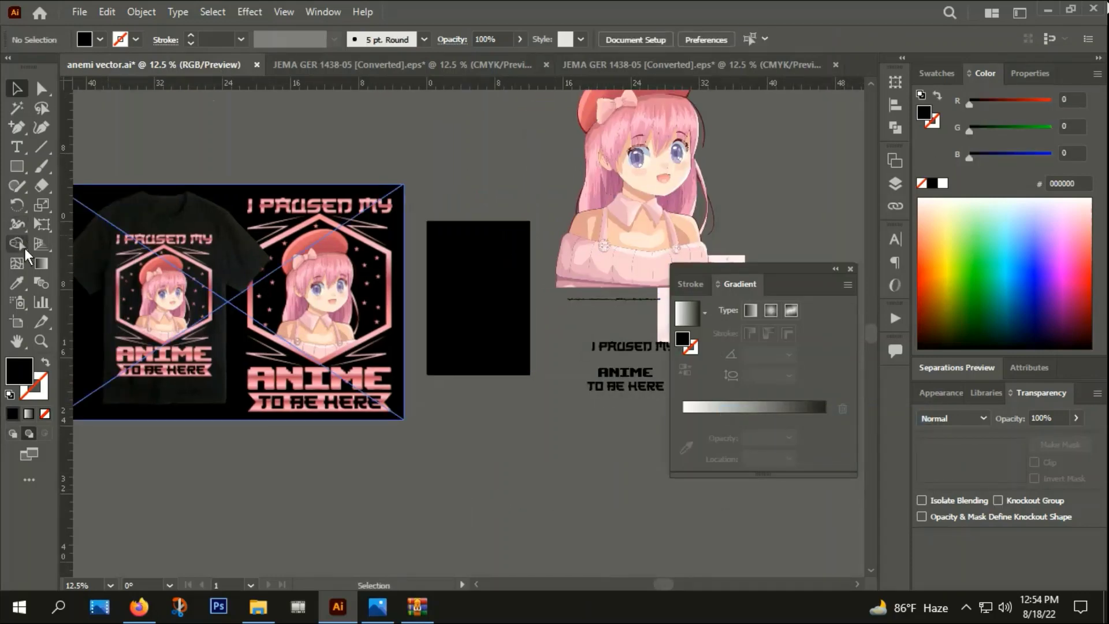
Draw a hexagon with no fill and a soft pink 22 pt outline.
click(17, 166)
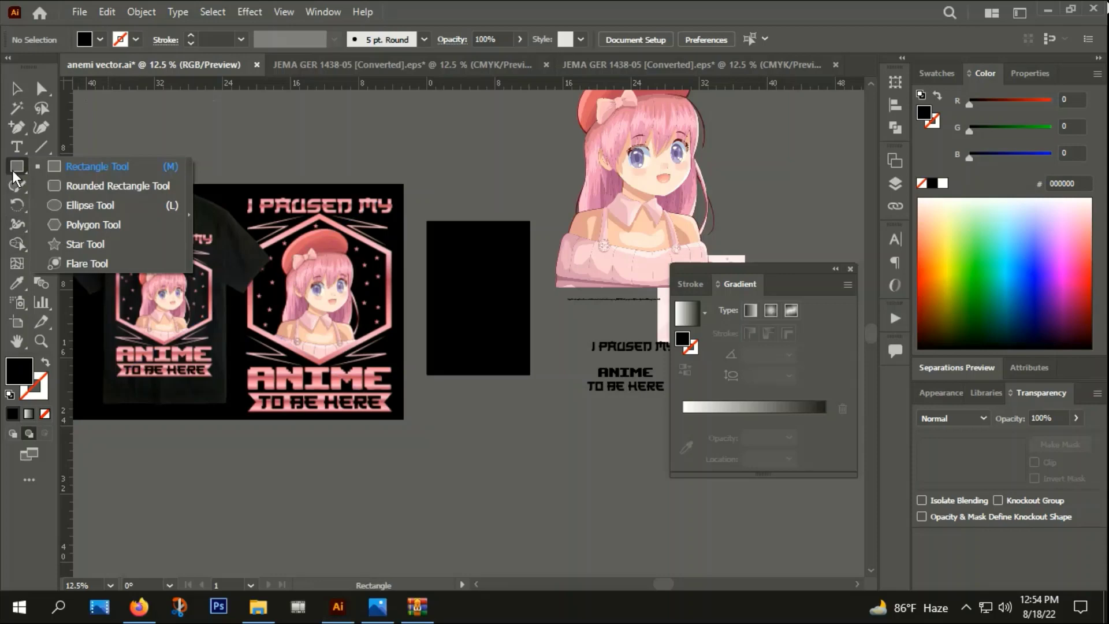
click(114, 220)
mouse_move(461, 299)
mouse_down()
mouse_move(494, 345)
mouse_move(511, 313)
mouse_up()
scroll(511, 314, up, 1)
scroll(511, 314, up, 1)
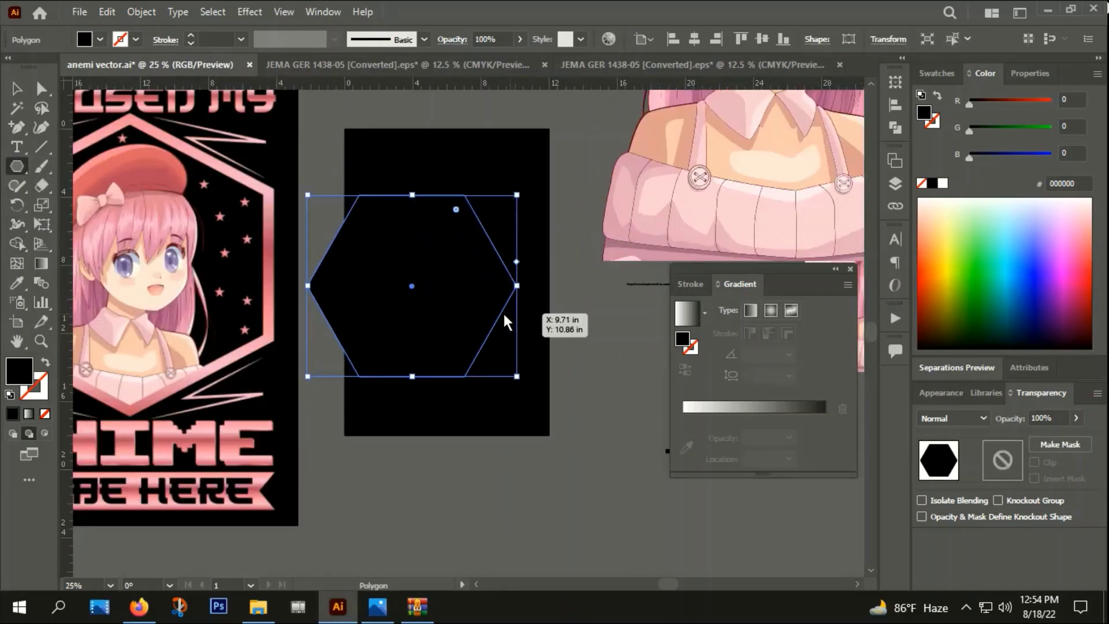
click(45, 364)
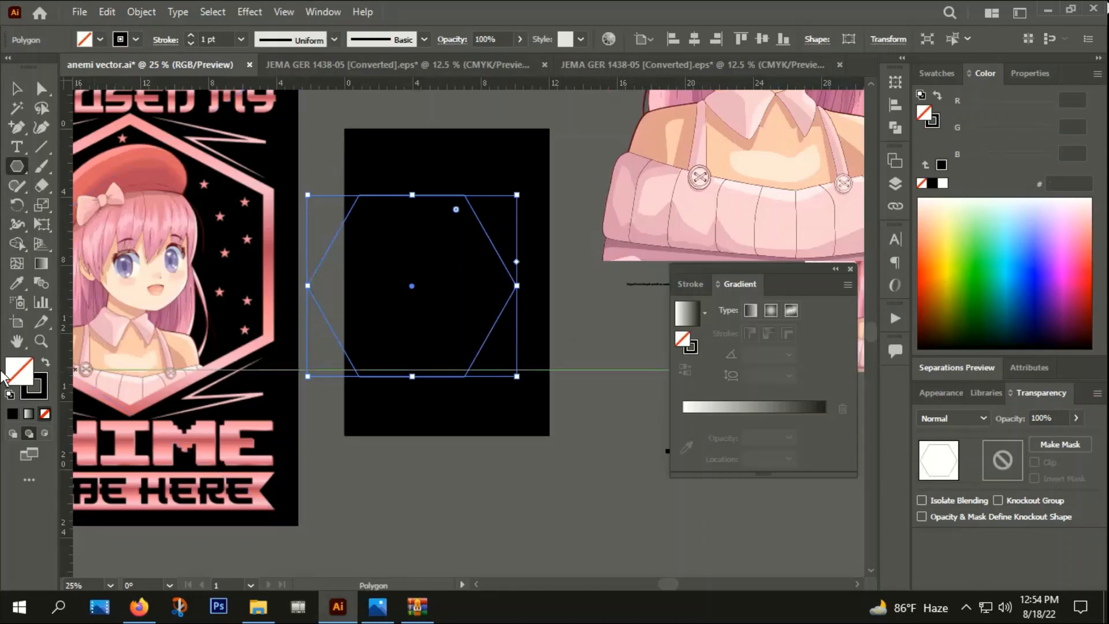
double_click(40, 387)
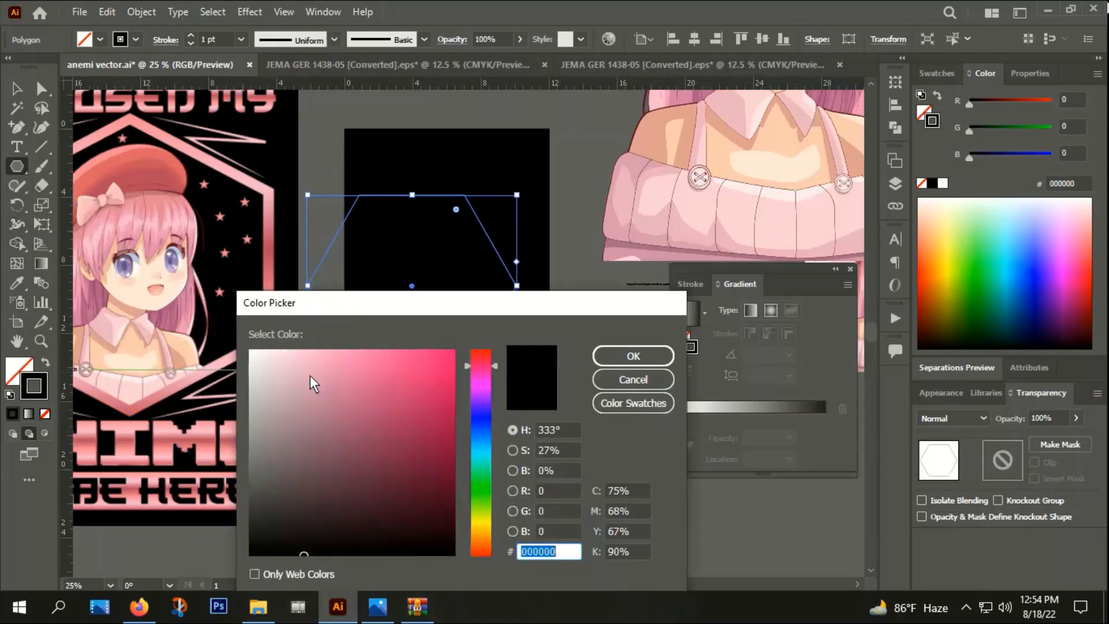
click(327, 360)
click(645, 361)
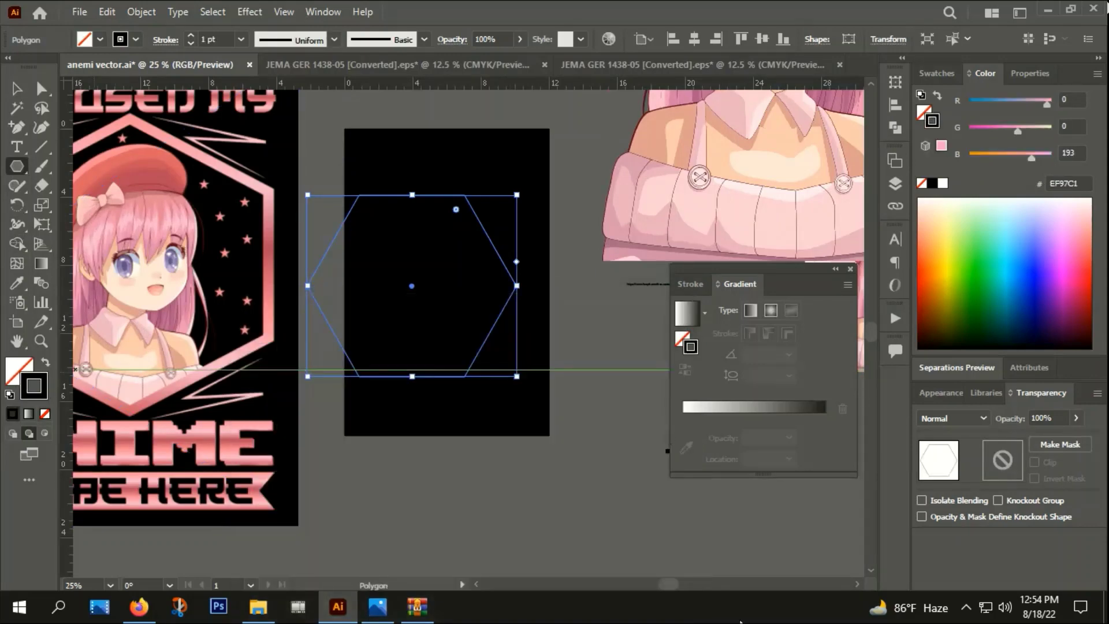
click(190, 36)
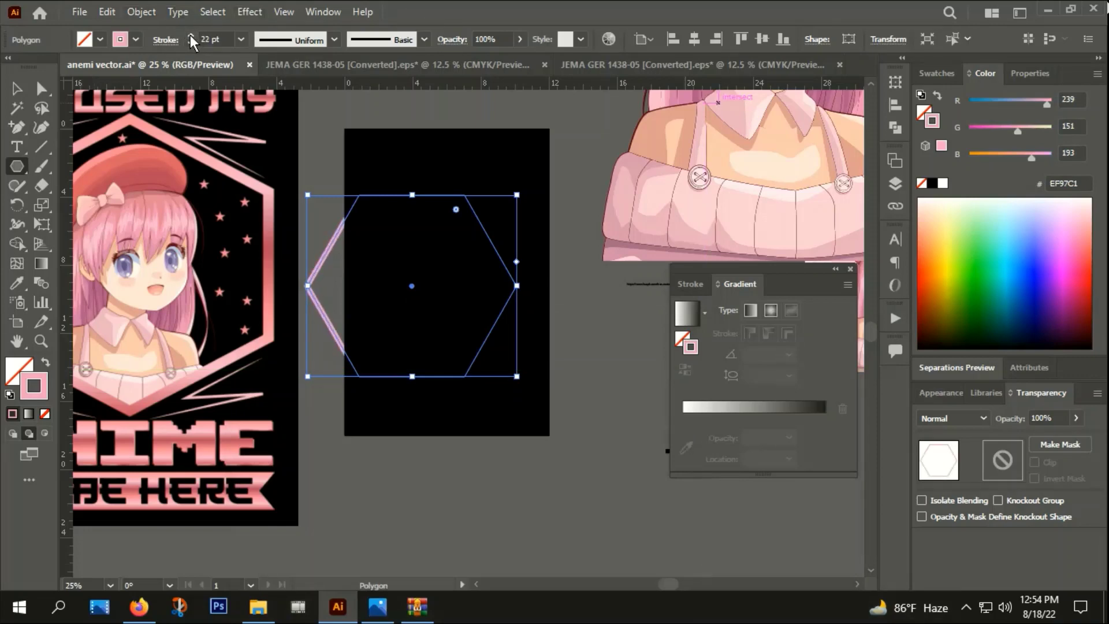
Bring the hexagon to front, move it onto the black panel and shrink it.
click(17, 88)
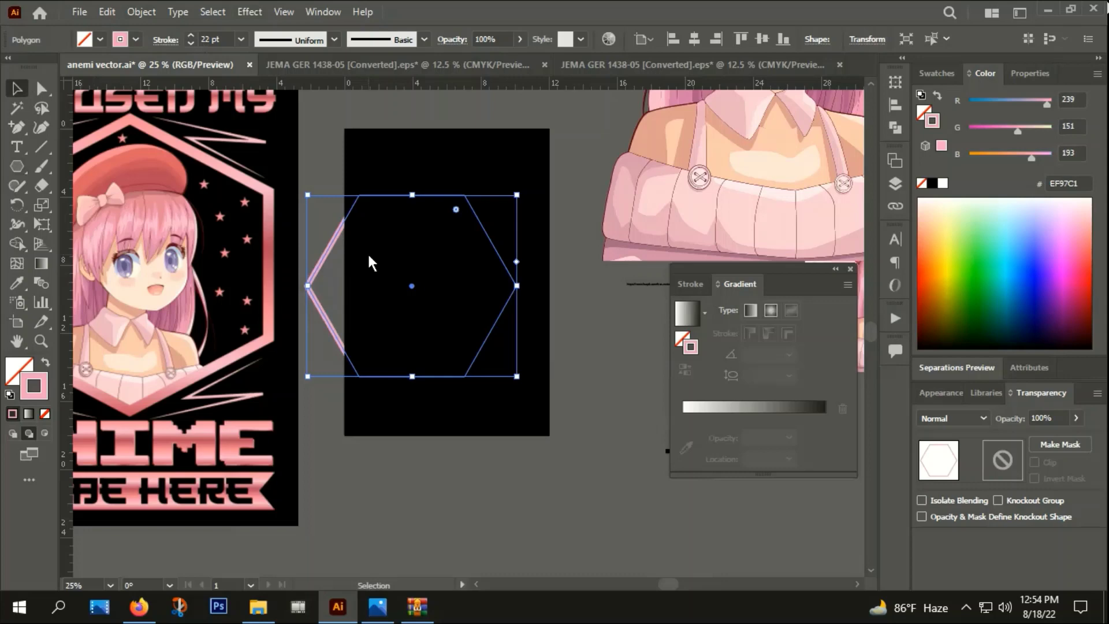
right_click(334, 249)
mouse_move(377, 508)
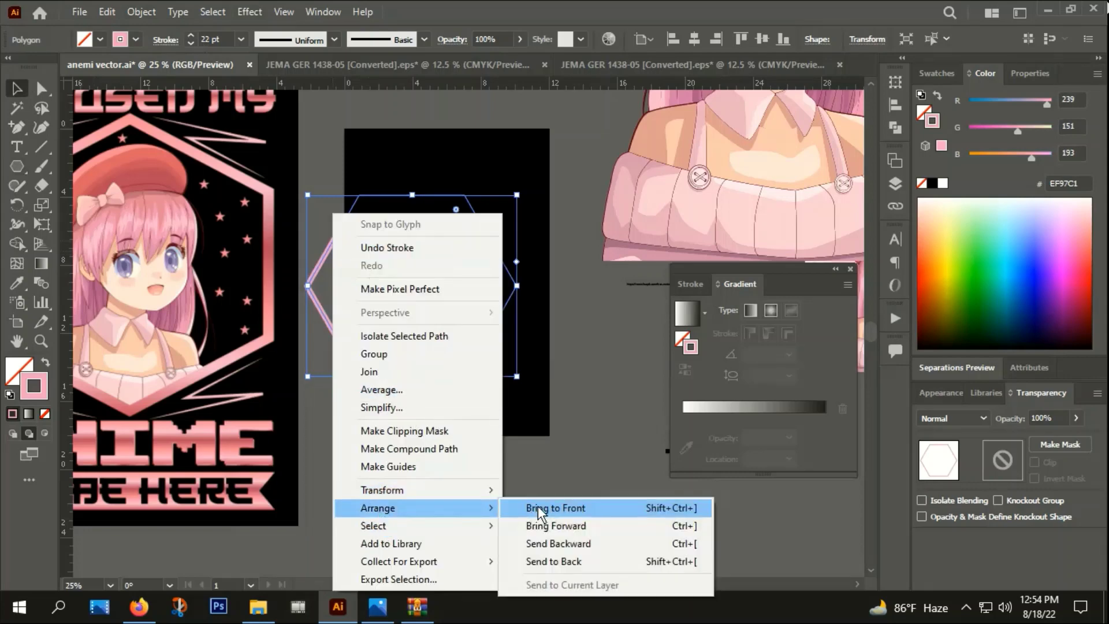
click(538, 507)
drag(514, 283, 546, 278)
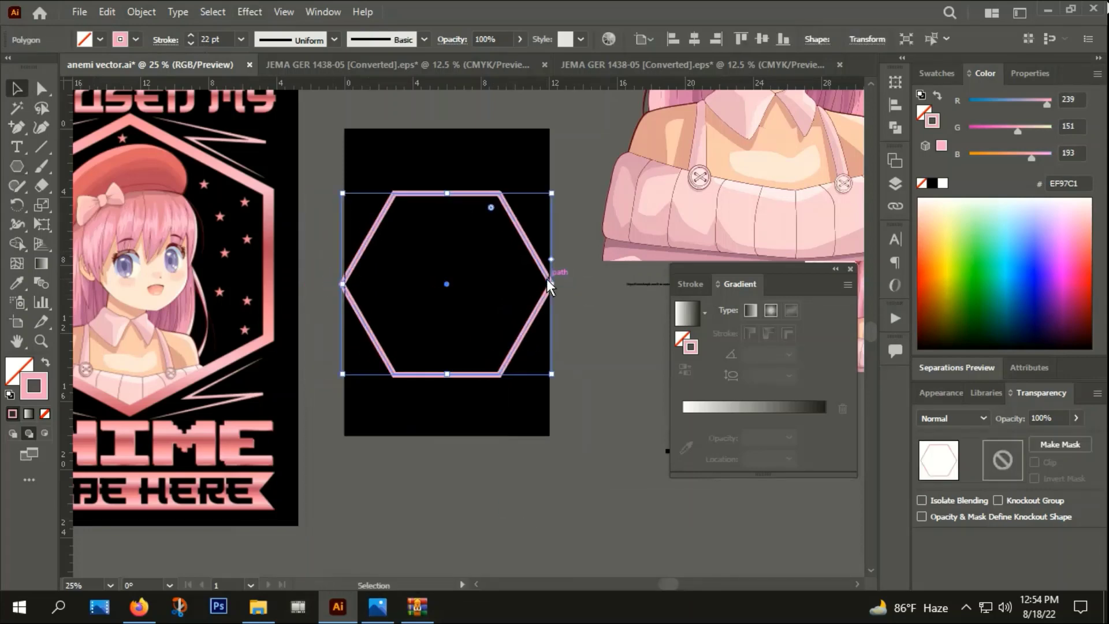
drag(551, 193, 539, 205)
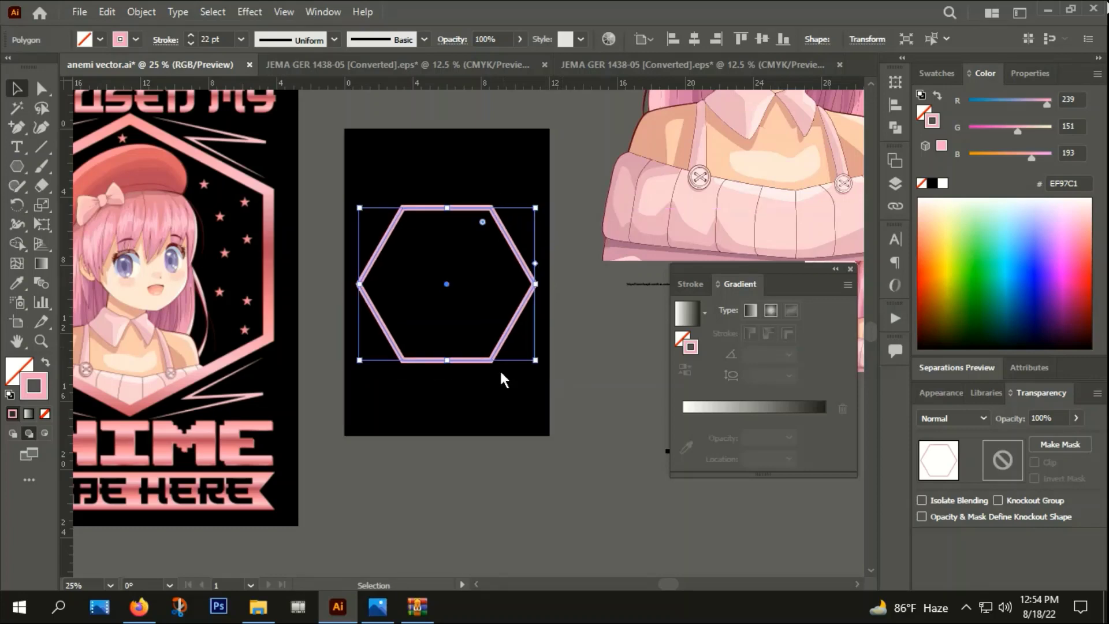
click(500, 392)
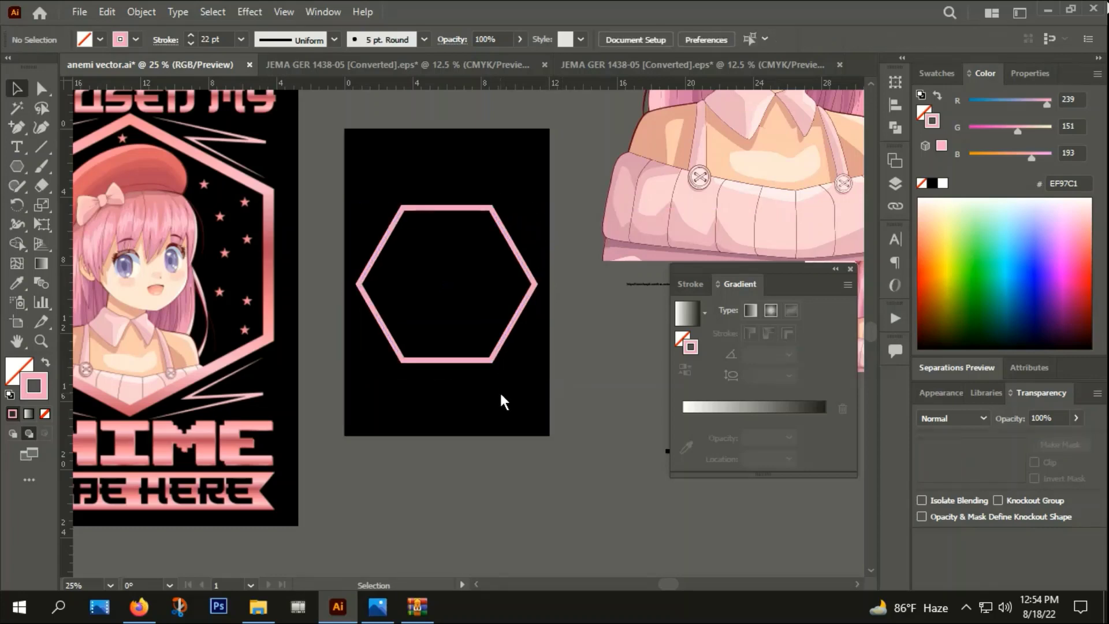
Rotate the hexagon 90° so it points up and down.
click(526, 268)
right_click(526, 268)
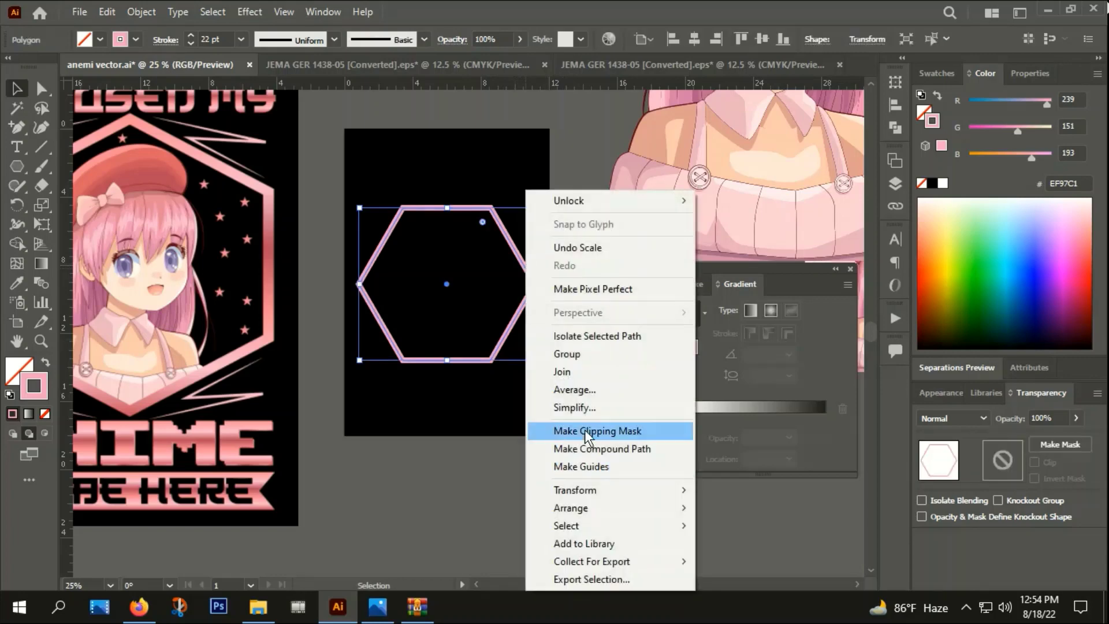
mouse_move(575, 489)
click(743, 389)
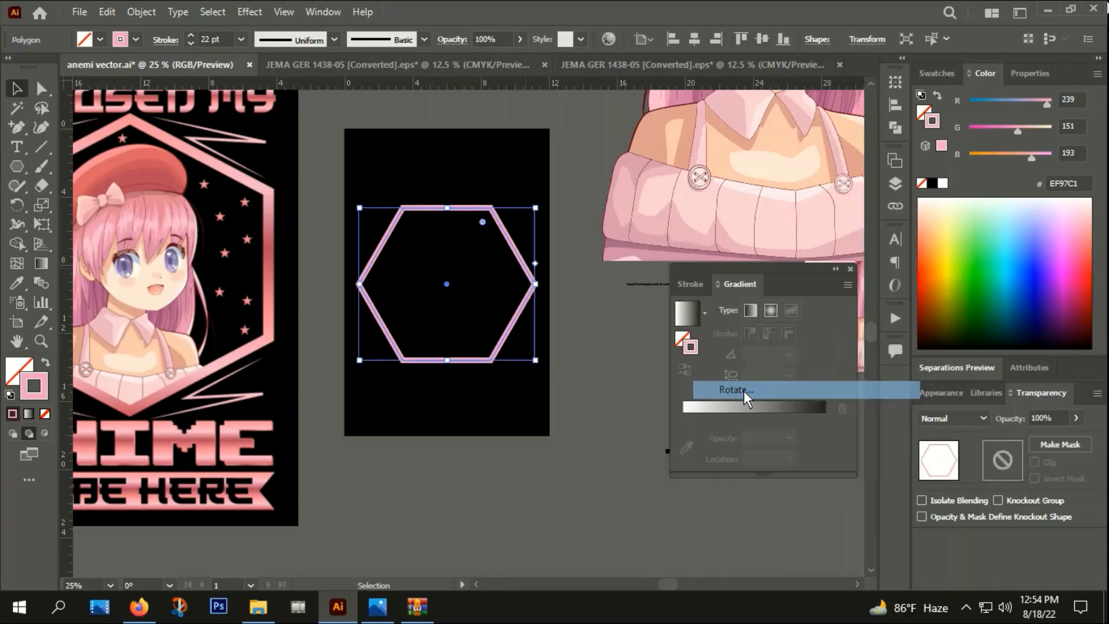
text(90)
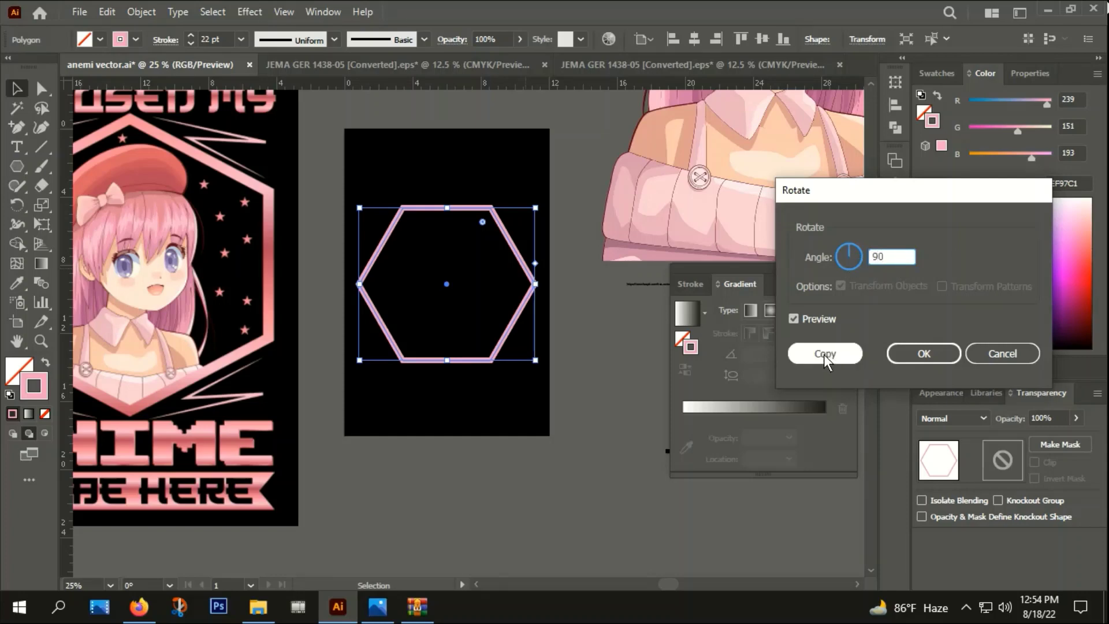
click(793, 318)
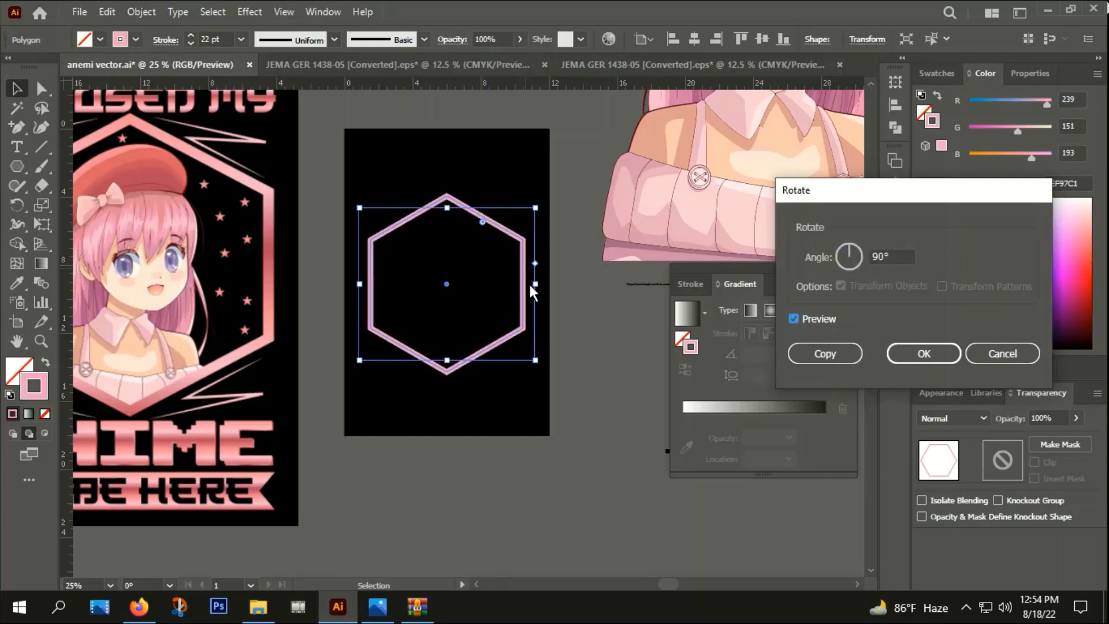
click(924, 355)
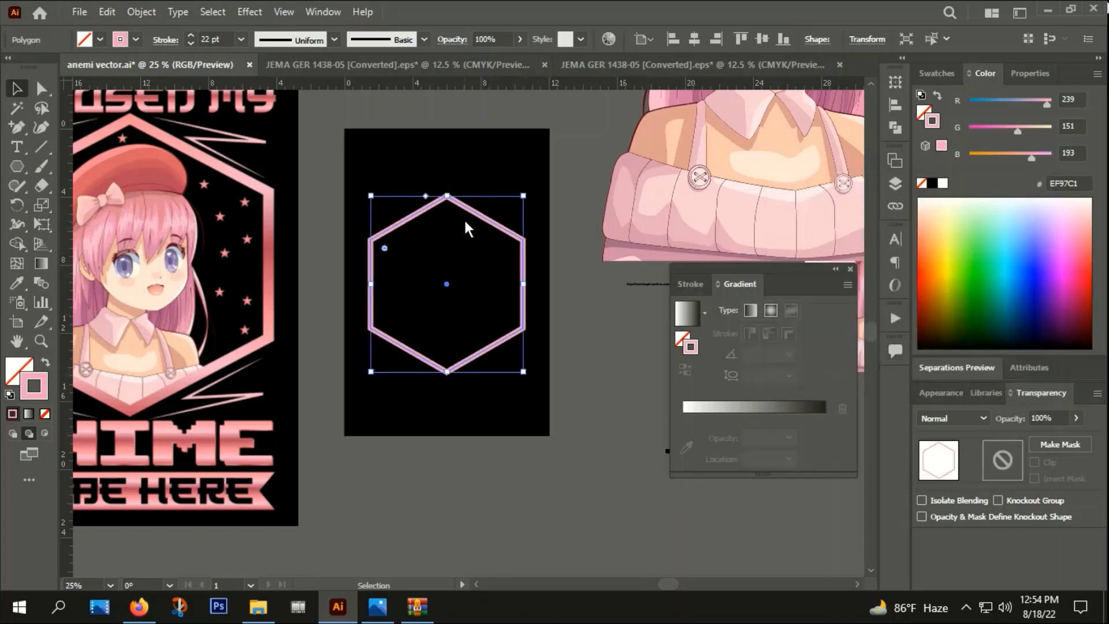
Raise the hexagon's stroke to 25 pt and expand the stroke only into a shape.
click(190, 35)
click(190, 35)
click(190, 35)
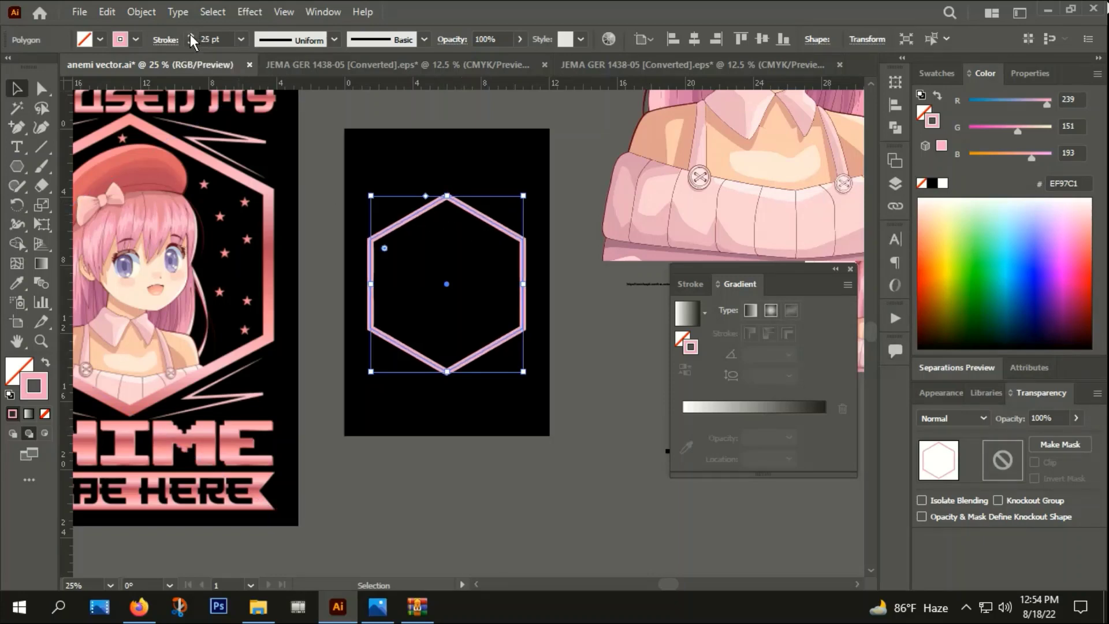
click(141, 11)
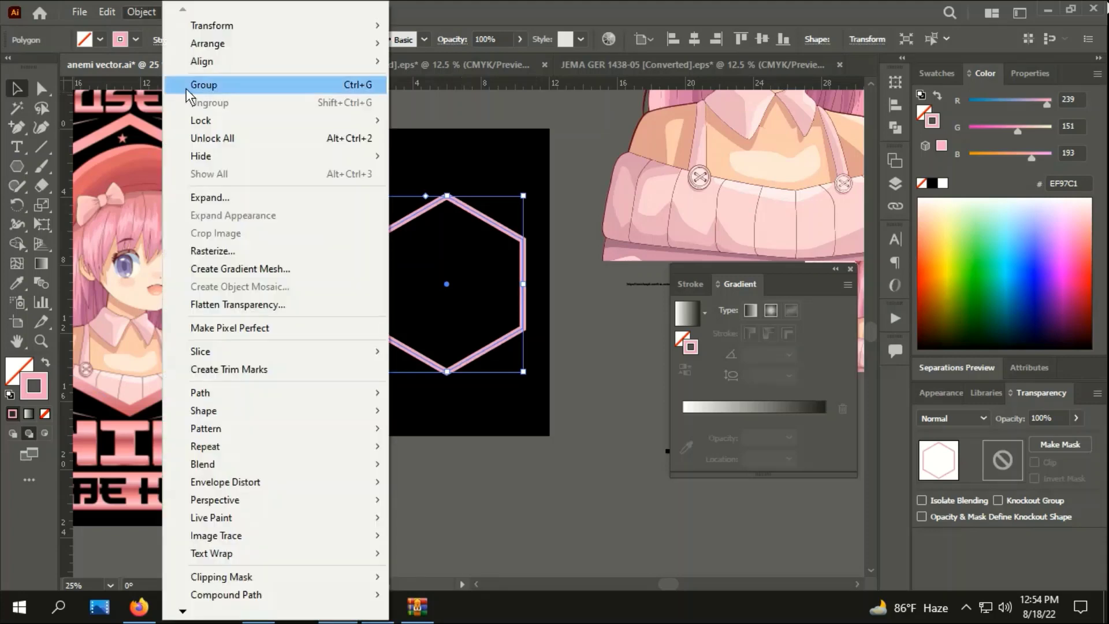
click(217, 198)
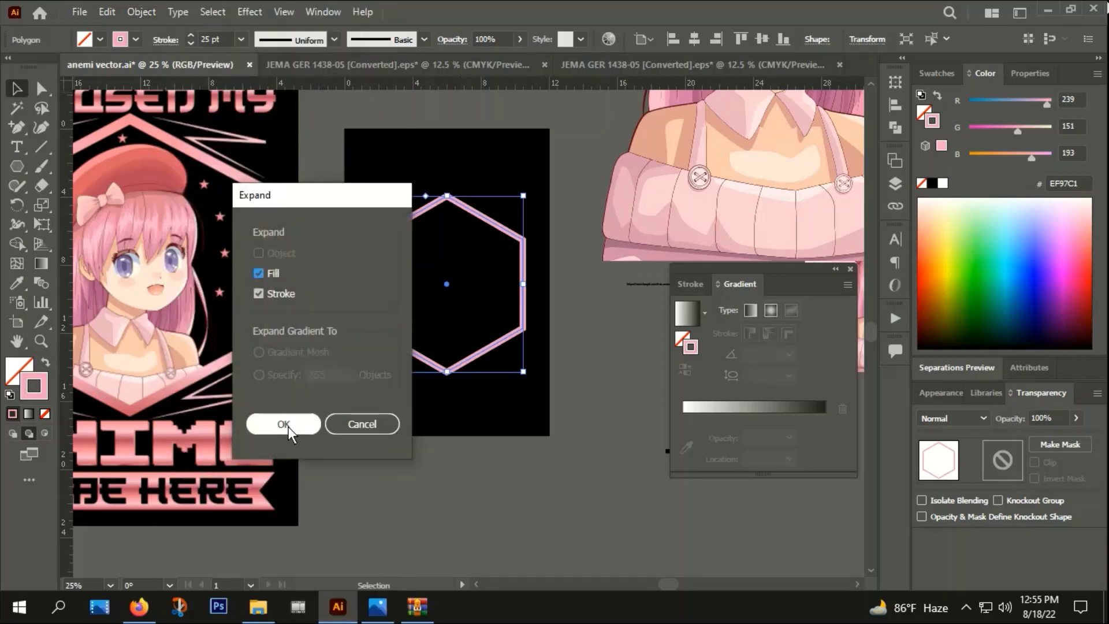
click(258, 290)
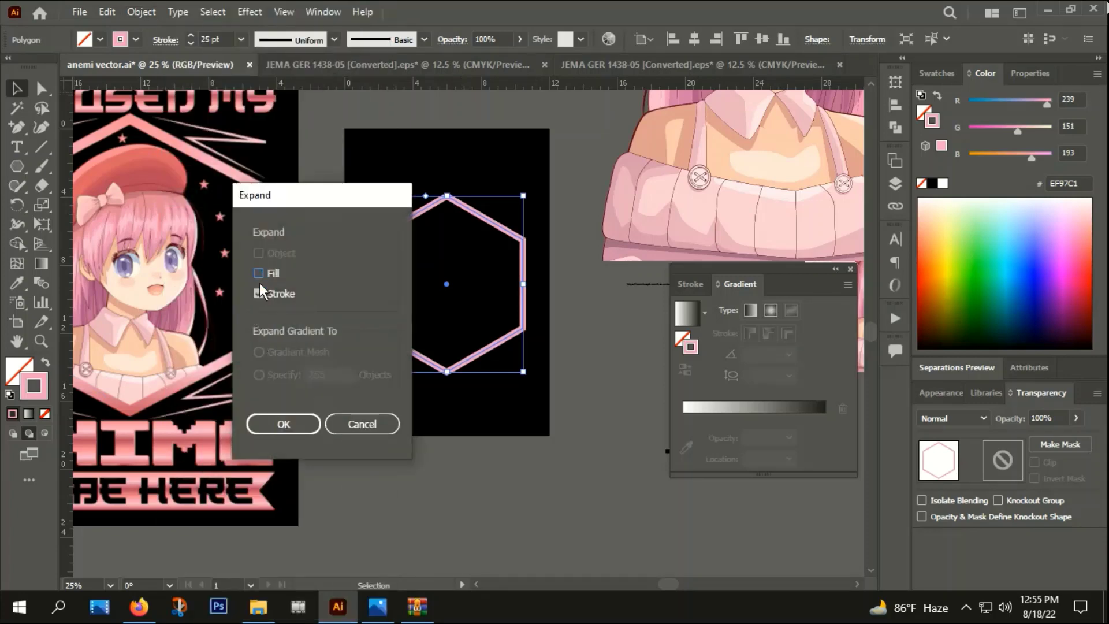
click(283, 424)
Move the girl artwork over the hexagon and scale her down.
click(425, 454)
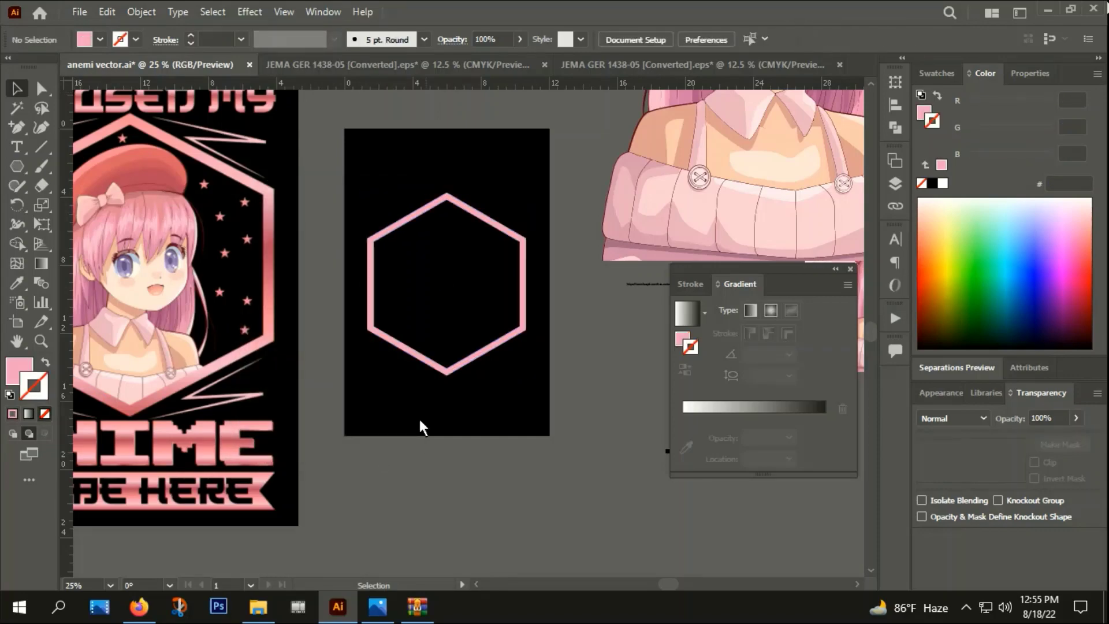
alt+scroll(420, 428, down, 1)
drag(636, 206, 451, 396)
scroll(456, 318, up, 1)
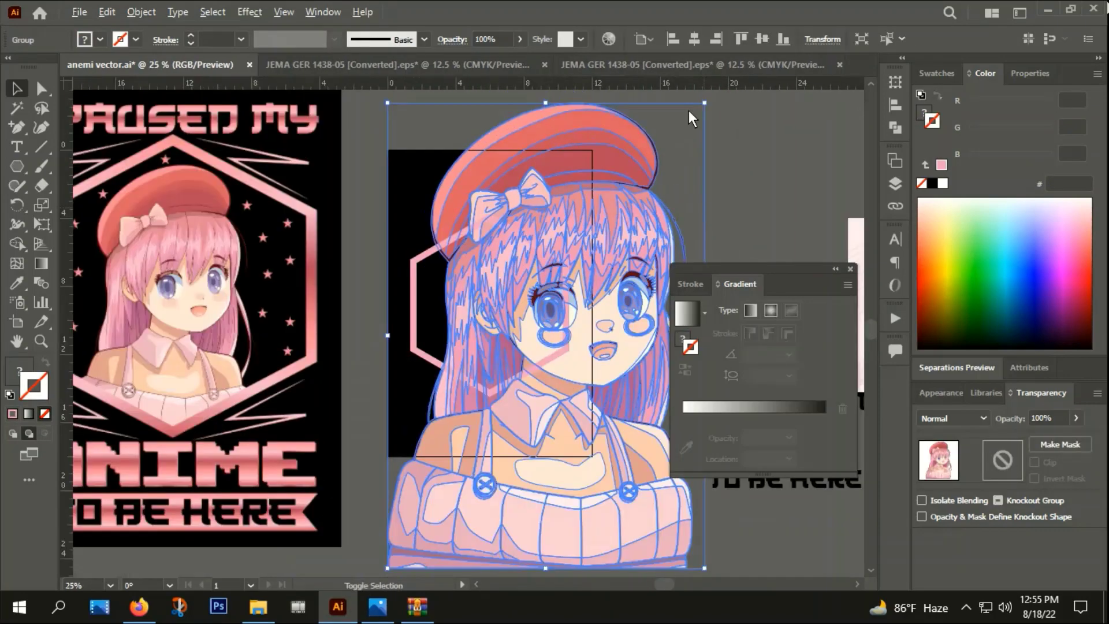
mouse_move(705, 102)
mouse_down()
mouse_move(564, 334)
mouse_move(471, 317)
mouse_up()
scroll(563, 334, up, 1)
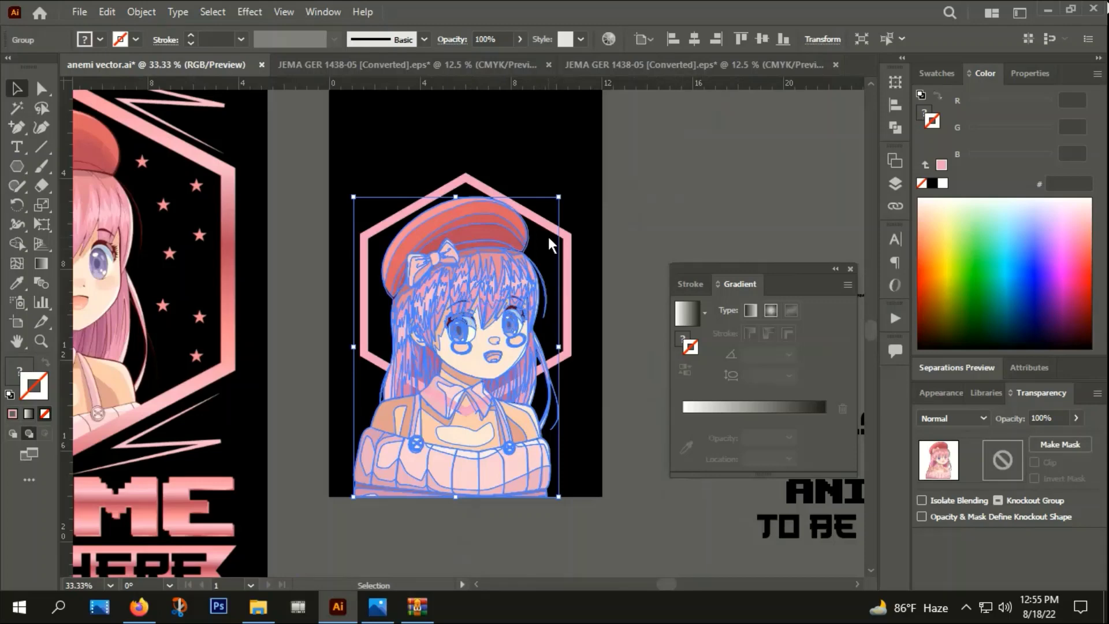
Resize the girl and centre her inside the pink hexagon.
drag(558, 197, 518, 255)
drag(465, 322, 473, 285)
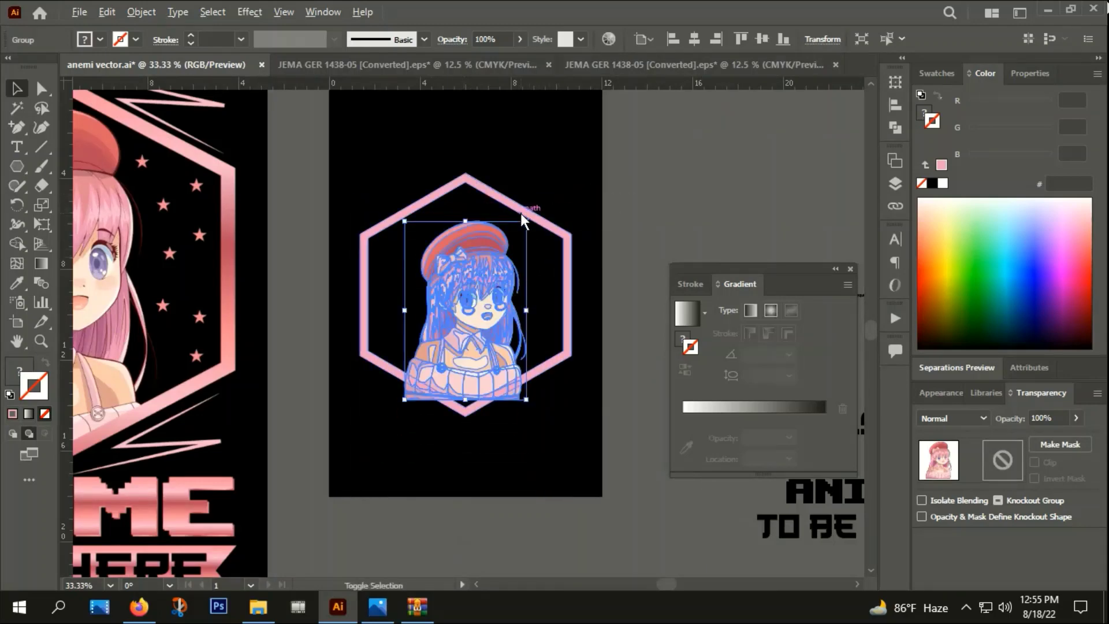
mouse_move(525, 221)
mouse_down()
mouse_move(542, 206)
mouse_move(532, 201)
mouse_up()
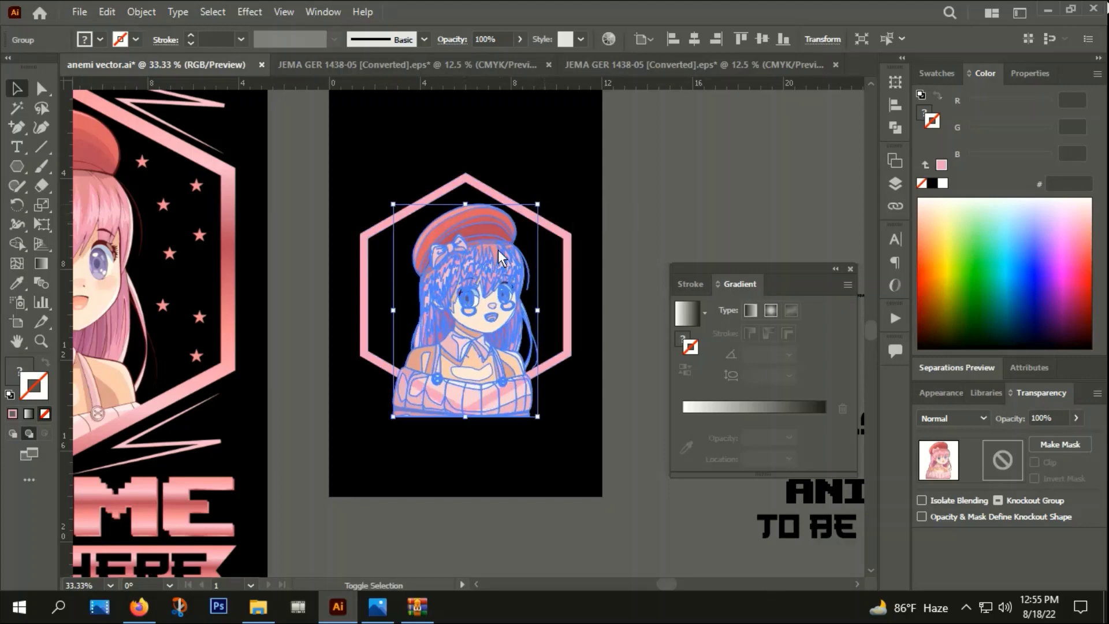
drag(471, 281, 467, 283)
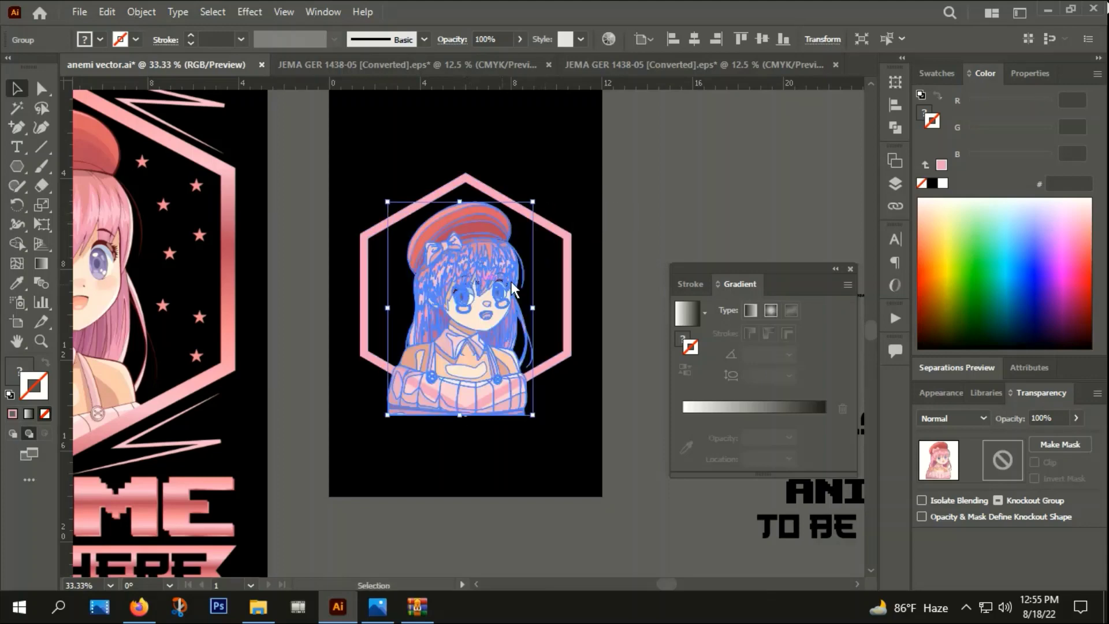
scroll(513, 240, up, 2)
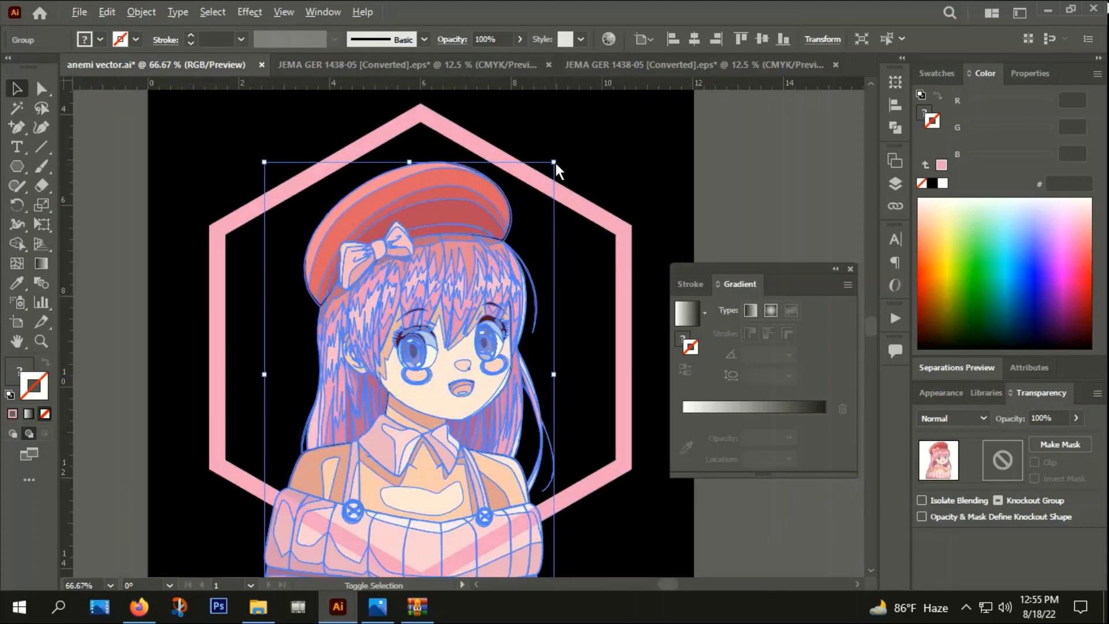
click(587, 141)
Switch from Outline view back to full-colour preview and look over the design.
key(ctrl+y)
scroll(587, 161, down, 1)
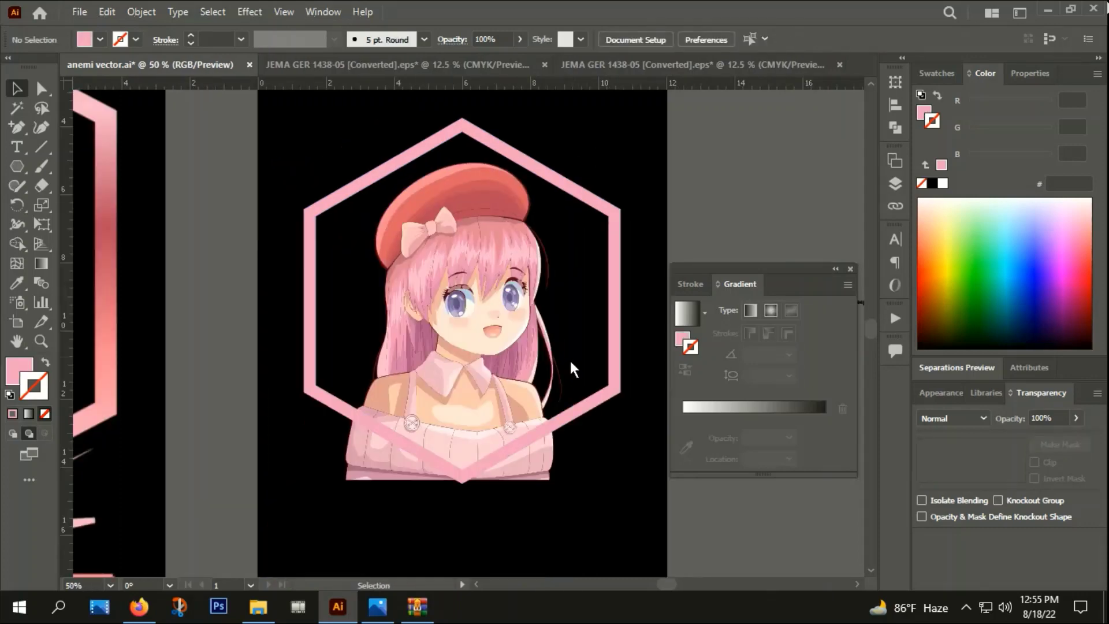
scroll(568, 358, down, 1)
mouse_move(546, 393)
mouse_down()
mouse_move(729, 380)
mouse_move(549, 411)
mouse_up()
scroll(549, 410, up, 2)
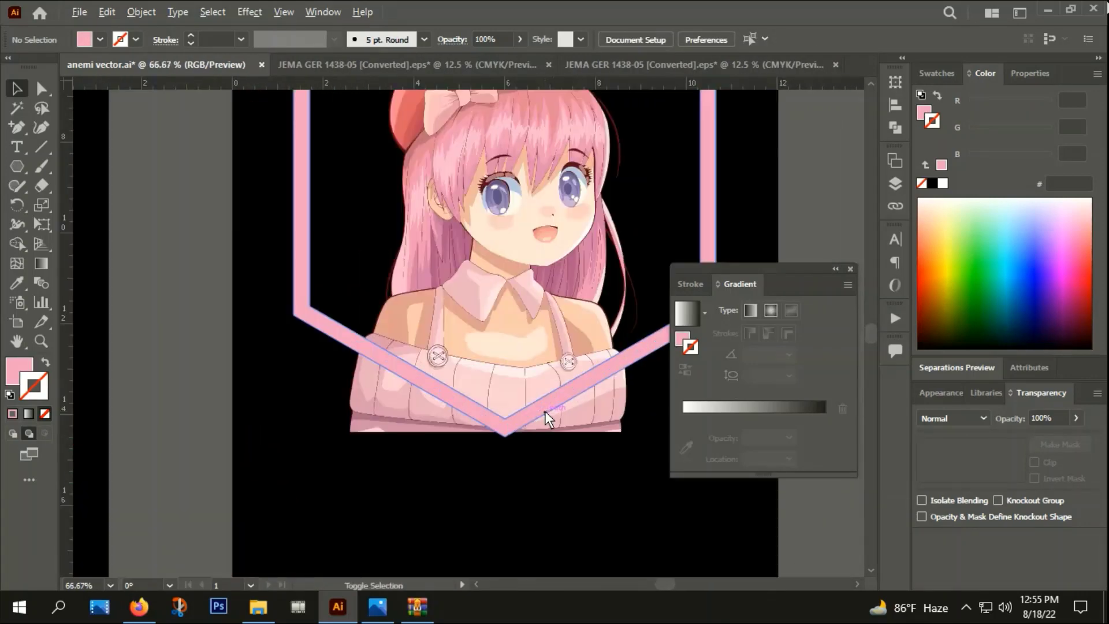
Erase sweater strips along the hexagon's lower left and right edges.
click(477, 335)
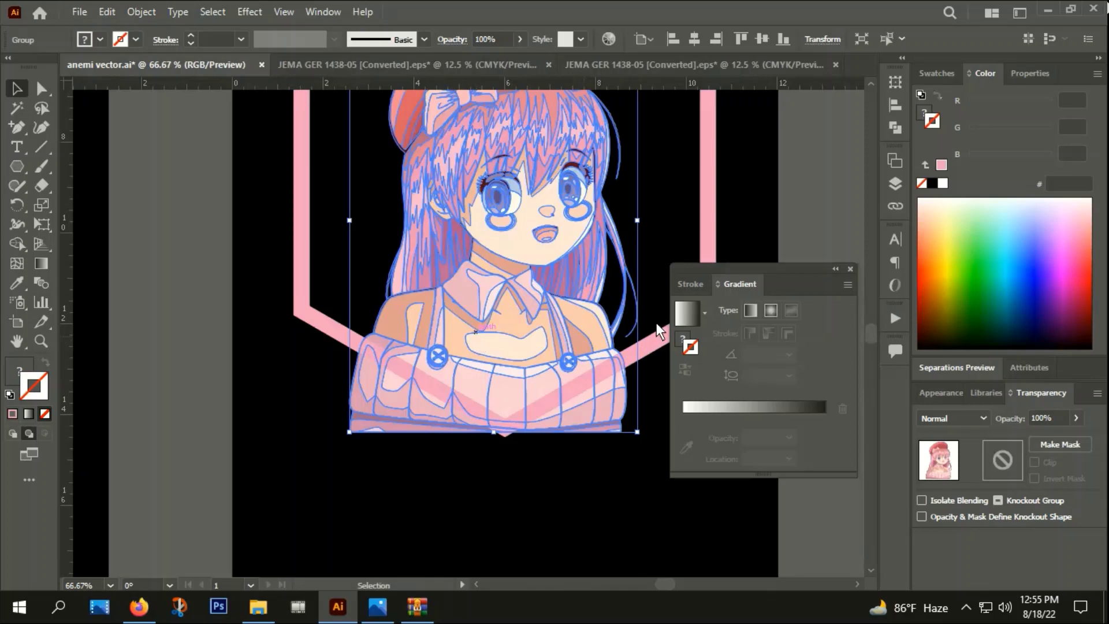
click(41, 186)
drag(404, 459, 330, 505)
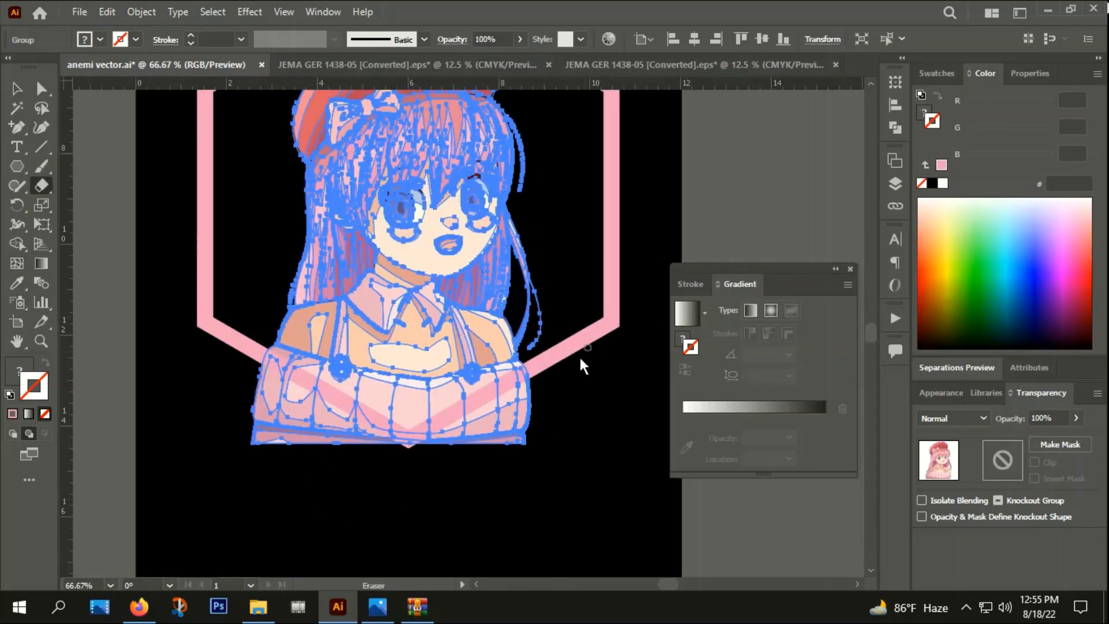
scroll(343, 411, up, 1)
scroll(341, 414, up, 1)
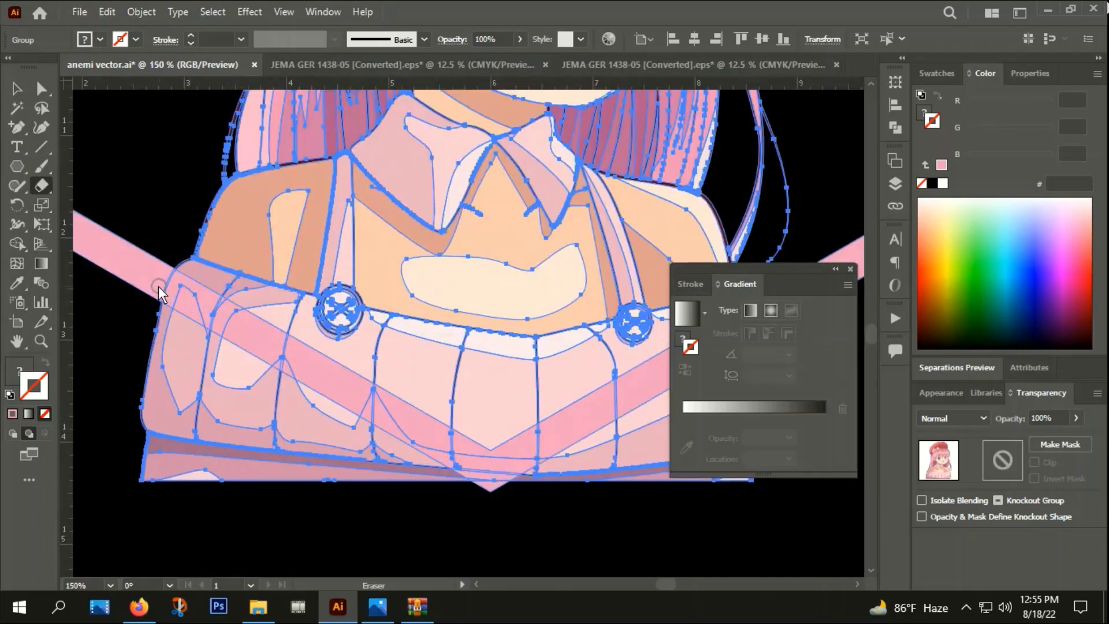
drag(277, 357, 377, 408)
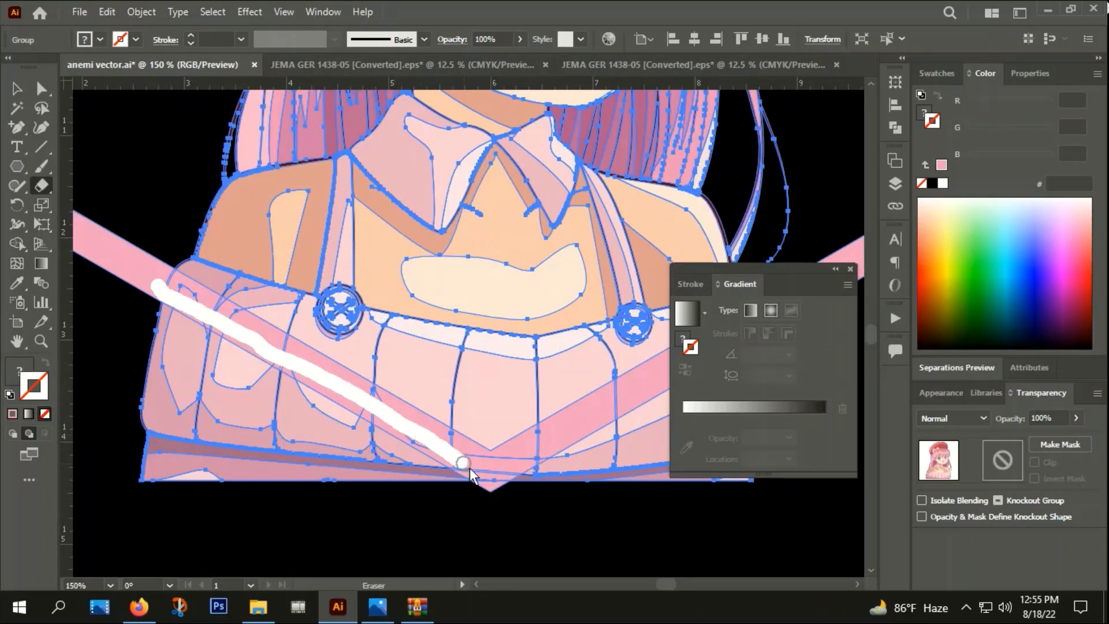
mouse_move(495, 484)
mouse_down()
mouse_move(382, 539)
mouse_move(325, 511)
mouse_move(335, 494)
mouse_move(449, 443)
mouse_up()
drag(516, 403, 578, 346)
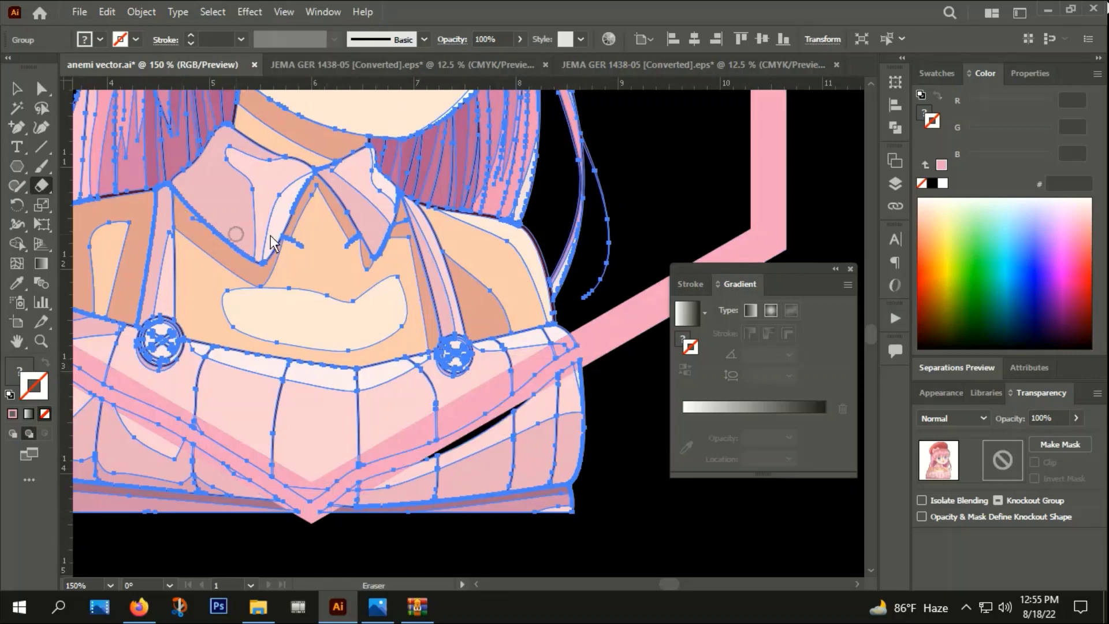
Ungroup the girl artwork and deselect everything.
click(16, 91)
scroll(408, 251, down, 1)
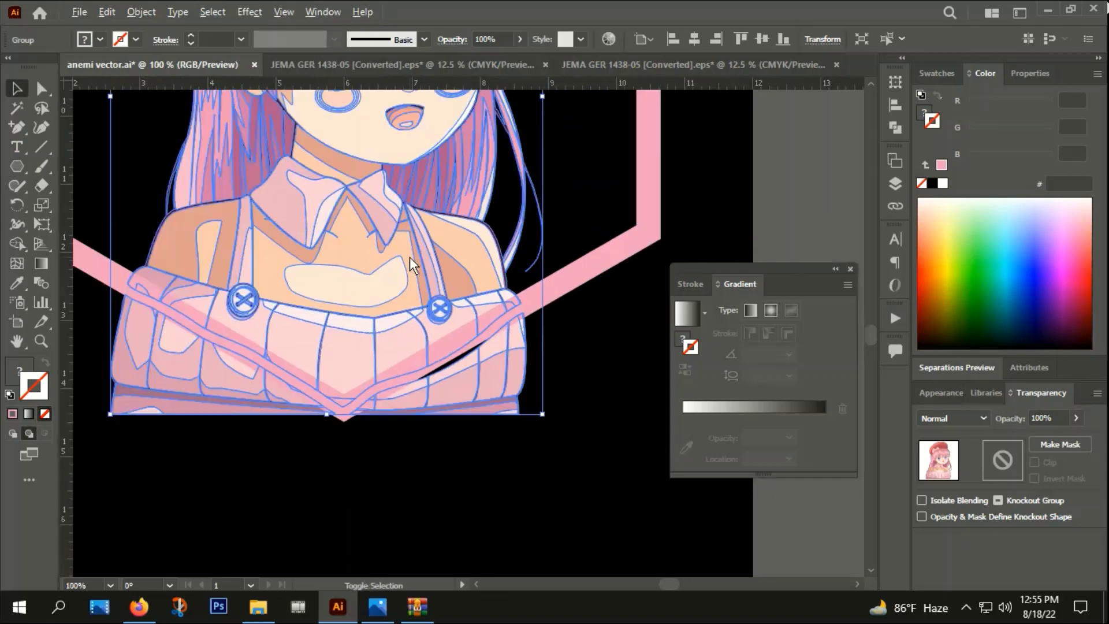
scroll(408, 251, down, 1)
scroll(394, 396, up, 3)
right_click(406, 439)
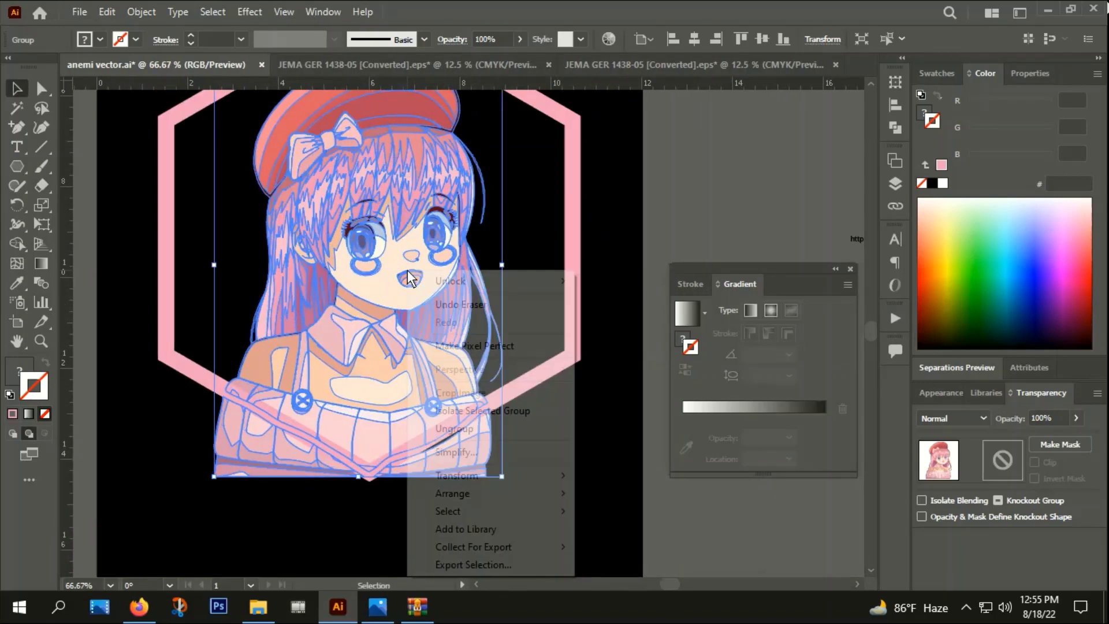
click(456, 428)
click(451, 543)
Delete the strap pieces, dark piece near the V and the sweater's bottom strip.
scroll(443, 546, up, 1)
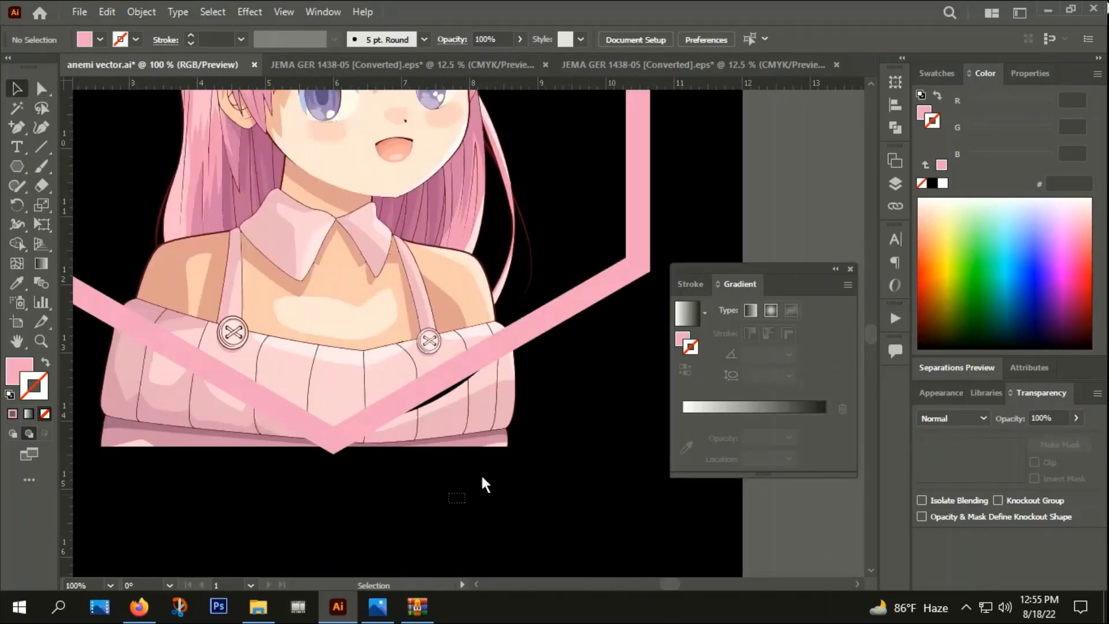
click(523, 410)
click(527, 415)
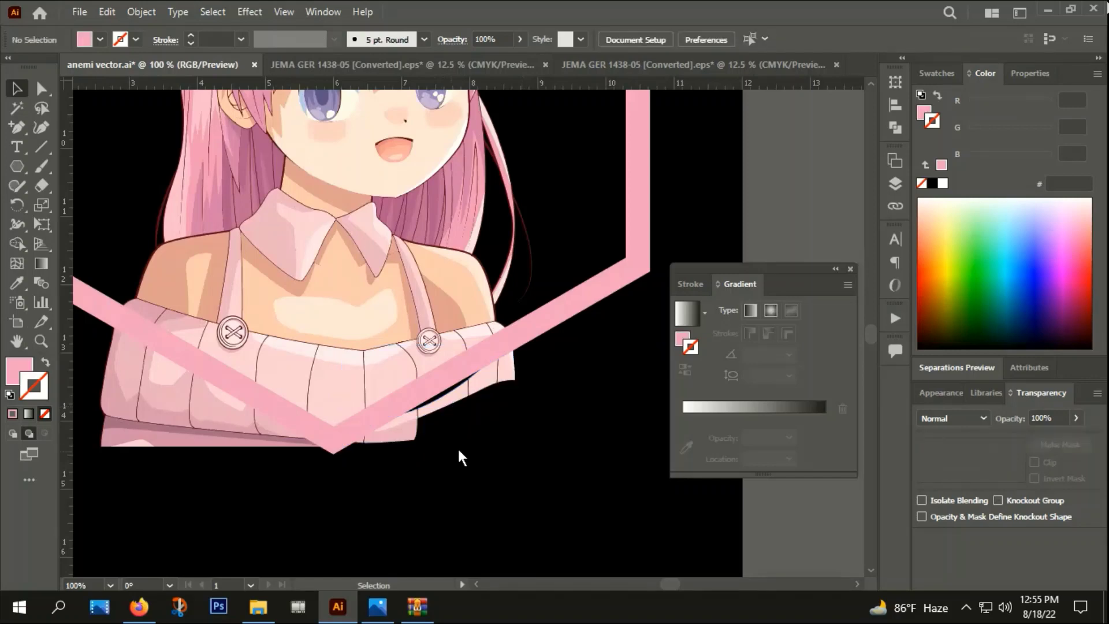
click(495, 417)
click(513, 377)
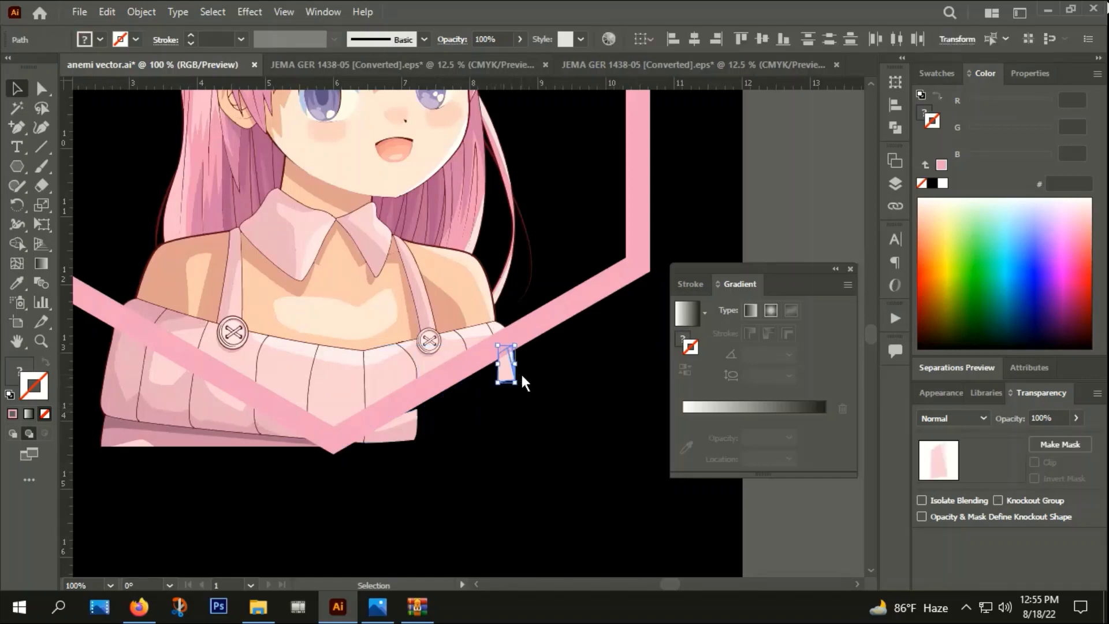
key(Delete)
click(413, 439)
key(Delete)
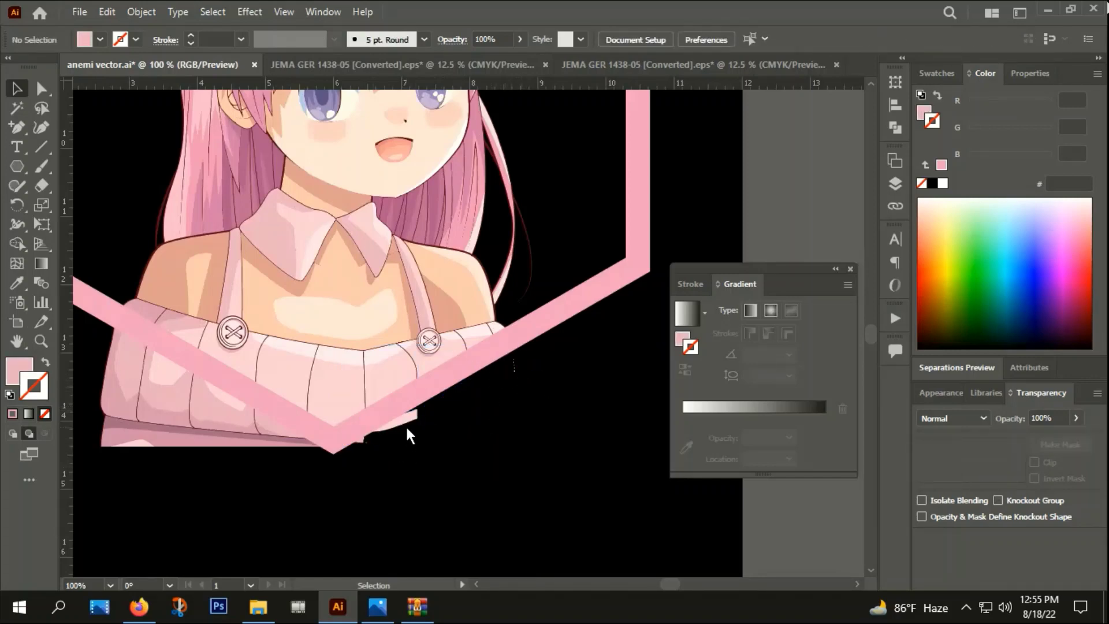
click(360, 442)
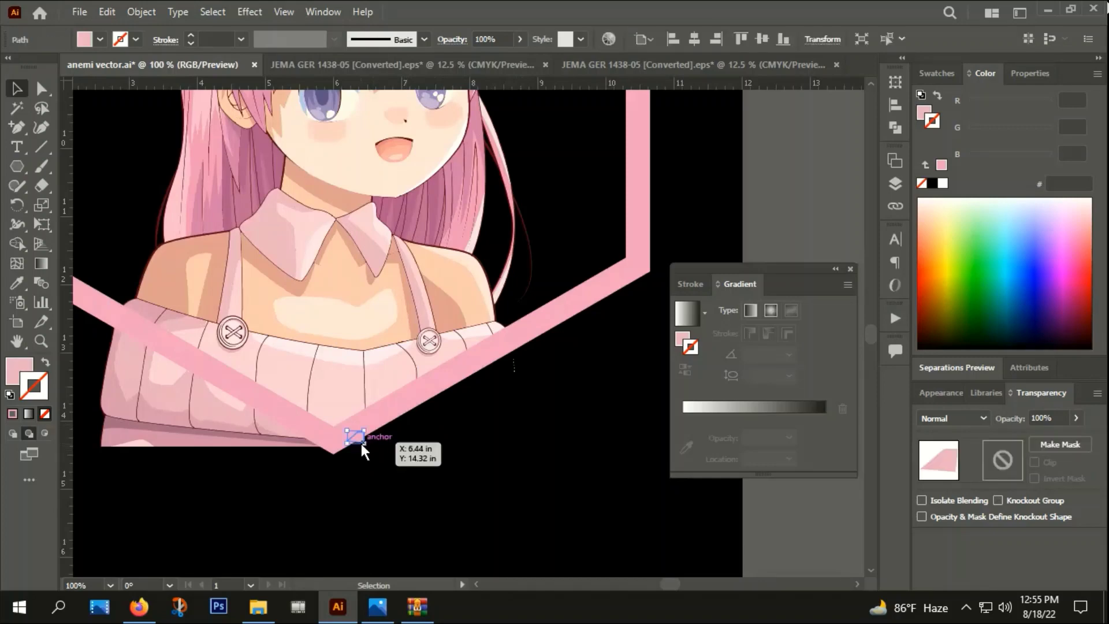
key(Delete)
click(209, 437)
key(Delete)
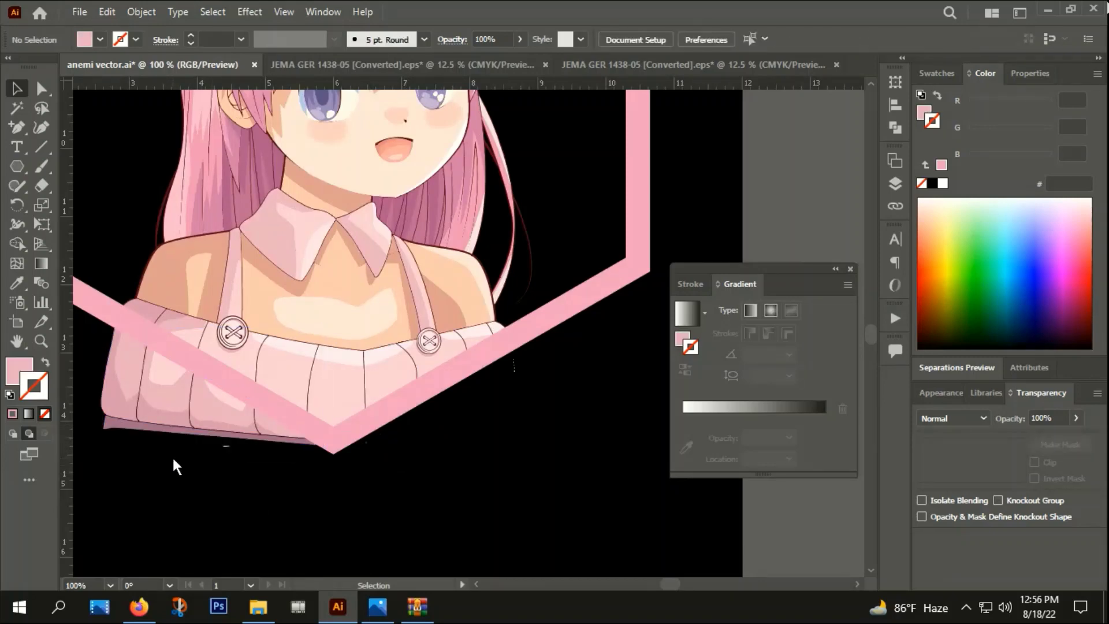
Delete the leftover left-side sweater pieces, small paths and pink pieces below the band.
click(164, 395)
key(Delete)
drag(149, 483, 213, 416)
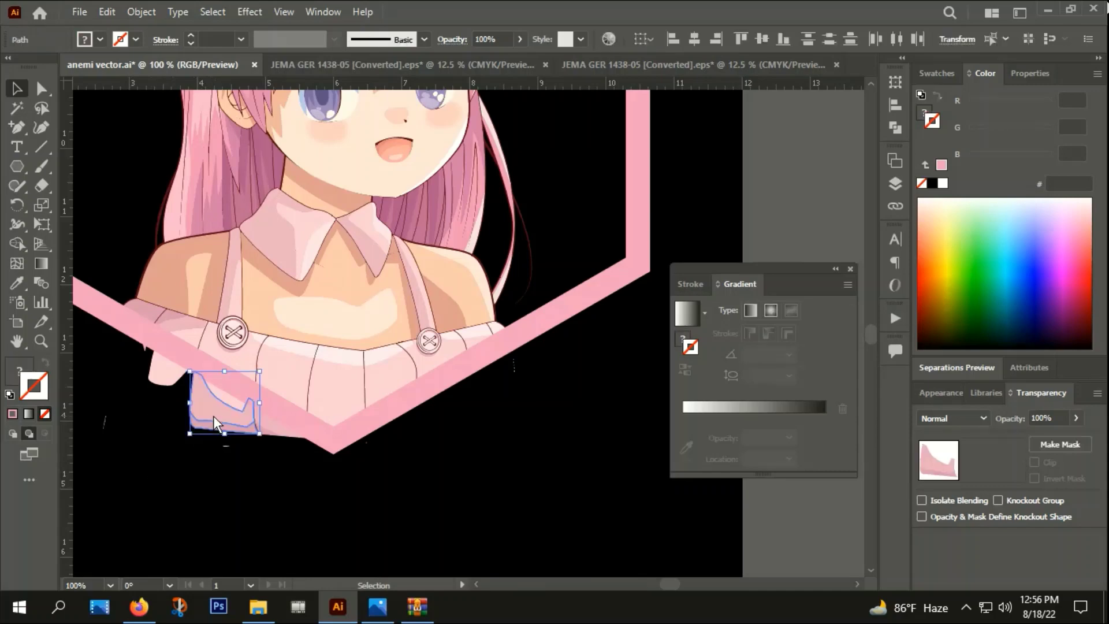
key(Delete)
drag(119, 436, 169, 368)
key(Delete)
click(145, 348)
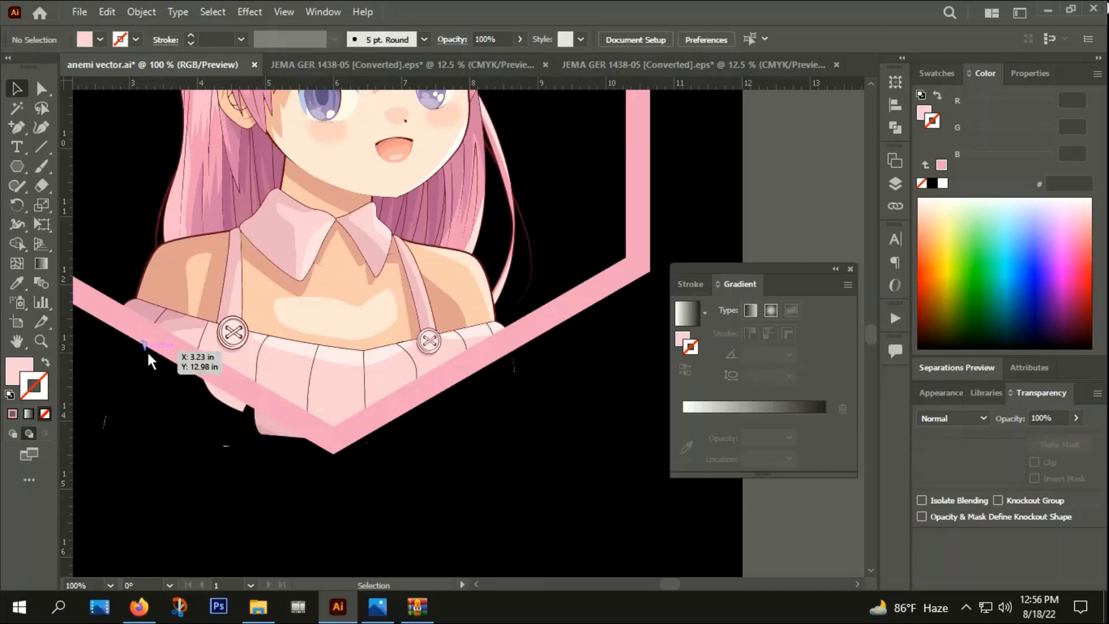
key(Delete)
mouse_move(200, 446)
mouse_down()
mouse_move(238, 422)
mouse_move(239, 405)
mouse_move(267, 431)
mouse_up()
key(Delete)
key(Delete)
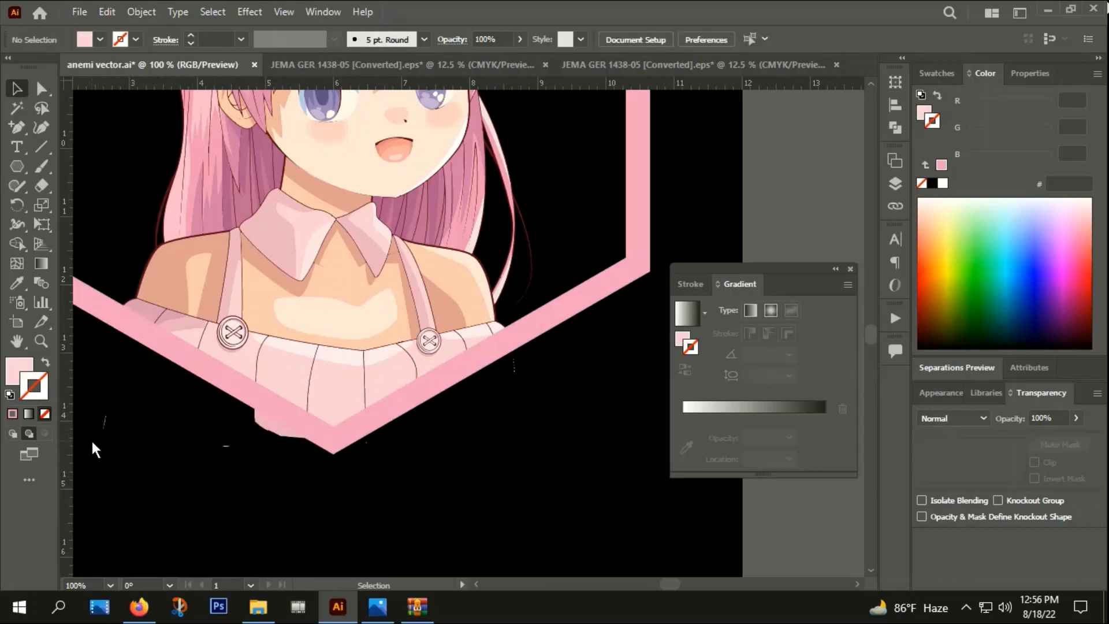
drag(93, 444, 122, 422)
key(Delete)
mouse_move(136, 471)
mouse_down()
mouse_move(236, 436)
mouse_move(261, 446)
mouse_move(271, 424)
mouse_up()
key(Delete)
Delete the remaining stray dots and tiny paths beside the frame, then zoom to check.
key(Delete)
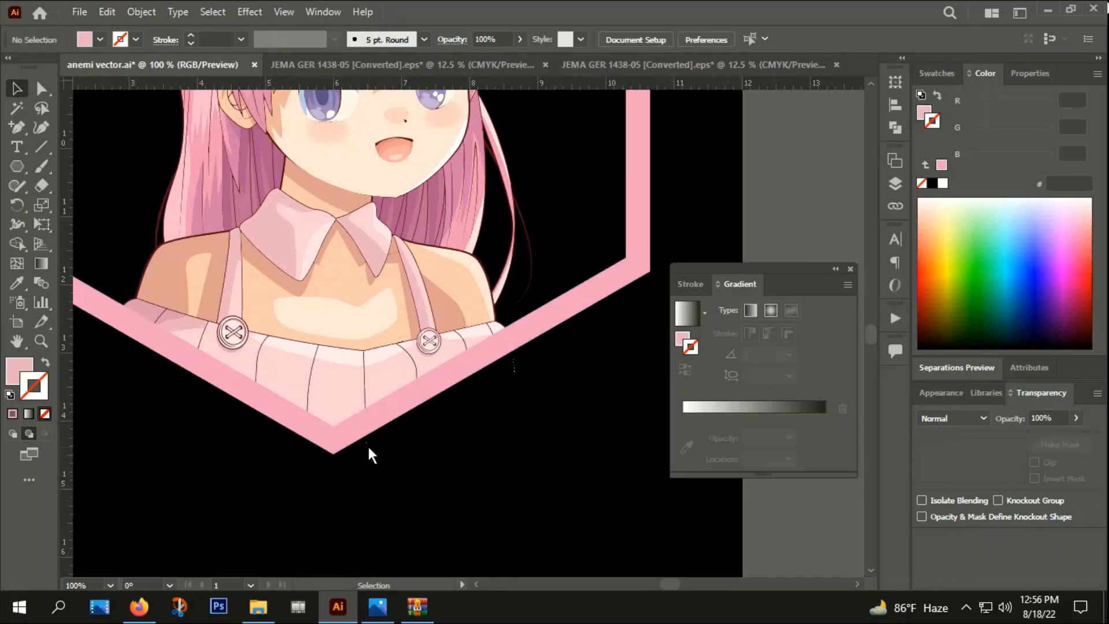
drag(370, 448, 362, 439)
key(Delete)
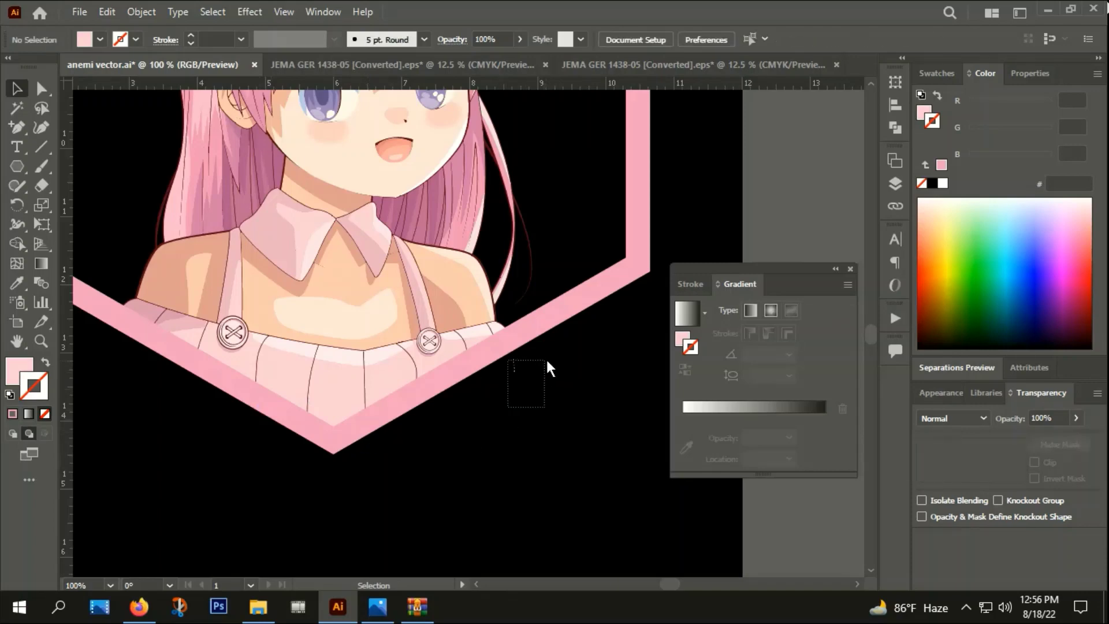
drag(546, 360, 545, 361)
key(Delete)
drag(523, 360, 526, 359)
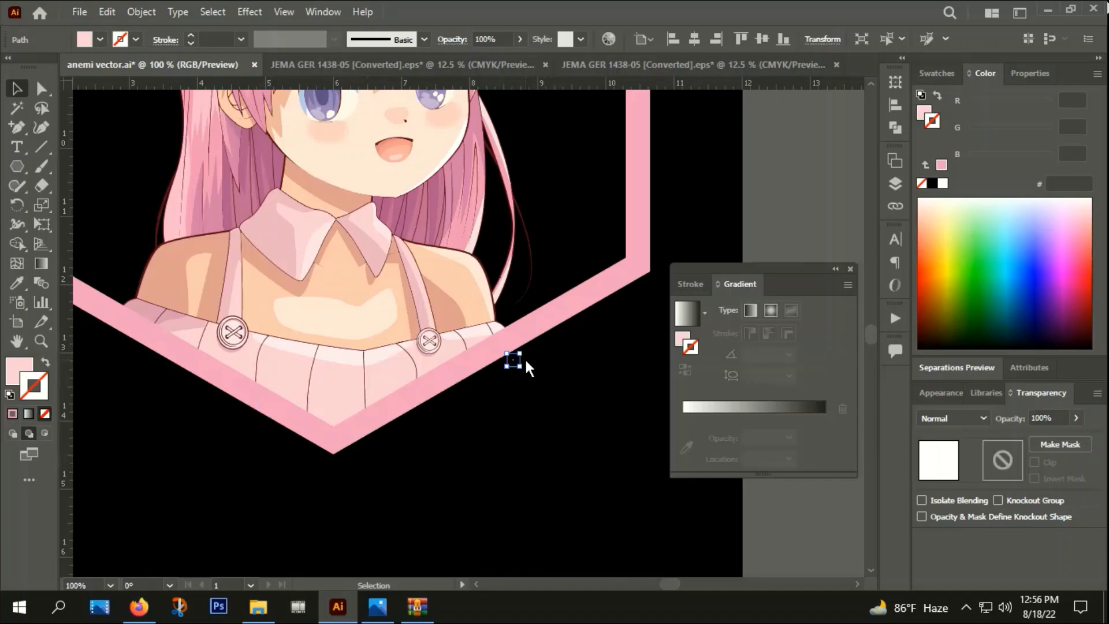
key(Delete)
scroll(156, 386, up, 4)
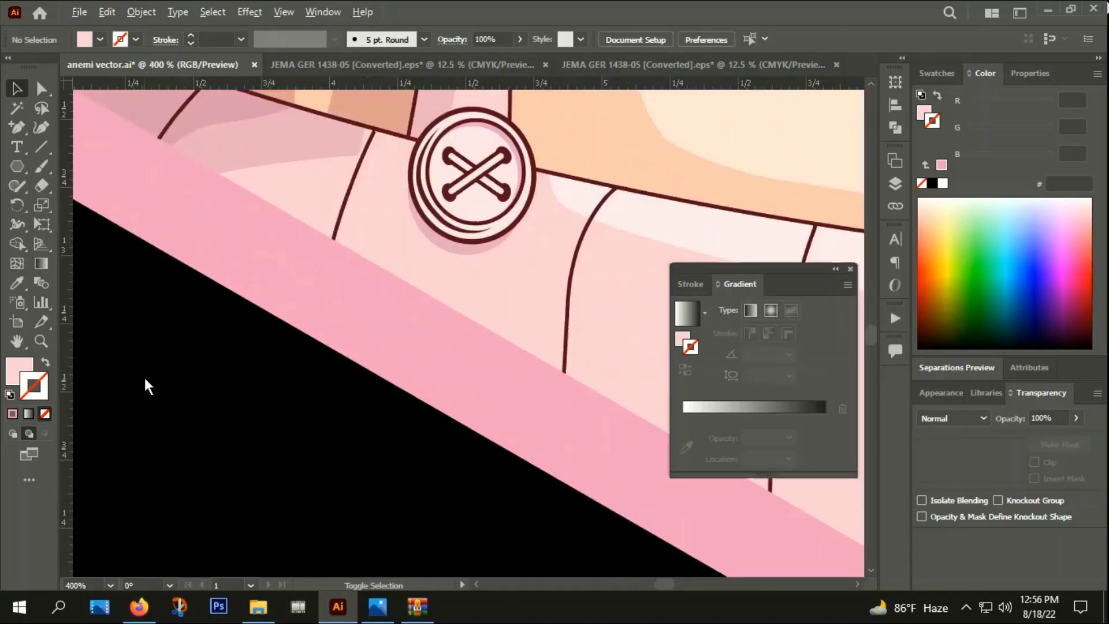
scroll(495, 458, down, 1)
scroll(501, 460, down, 2)
scroll(416, 414, down, 1)
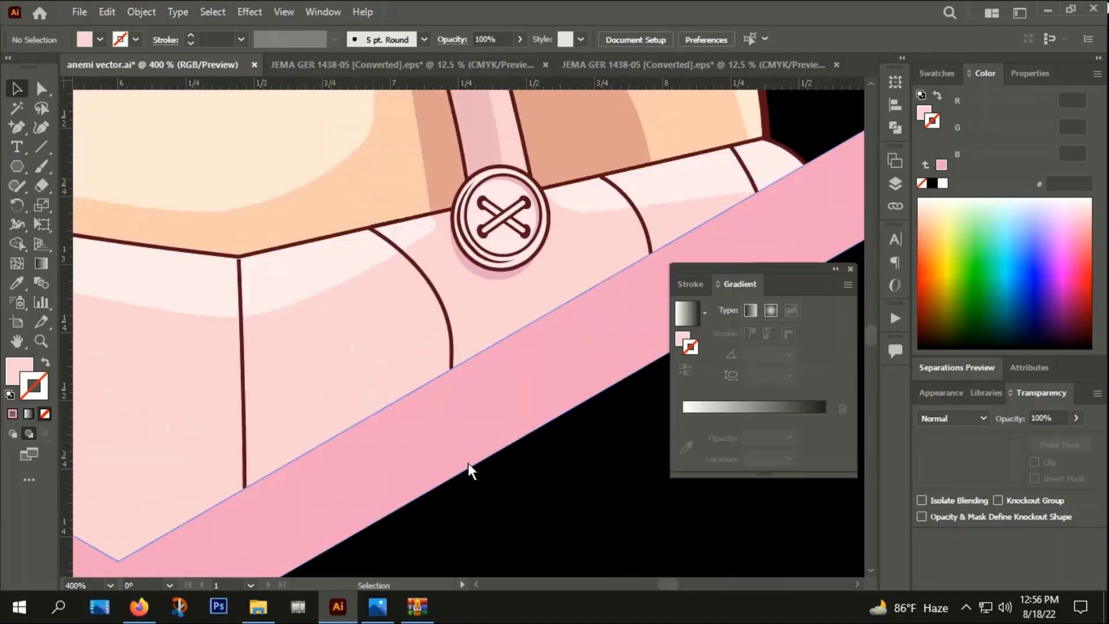
scroll(470, 463, down, 1)
scroll(471, 462, down, 2)
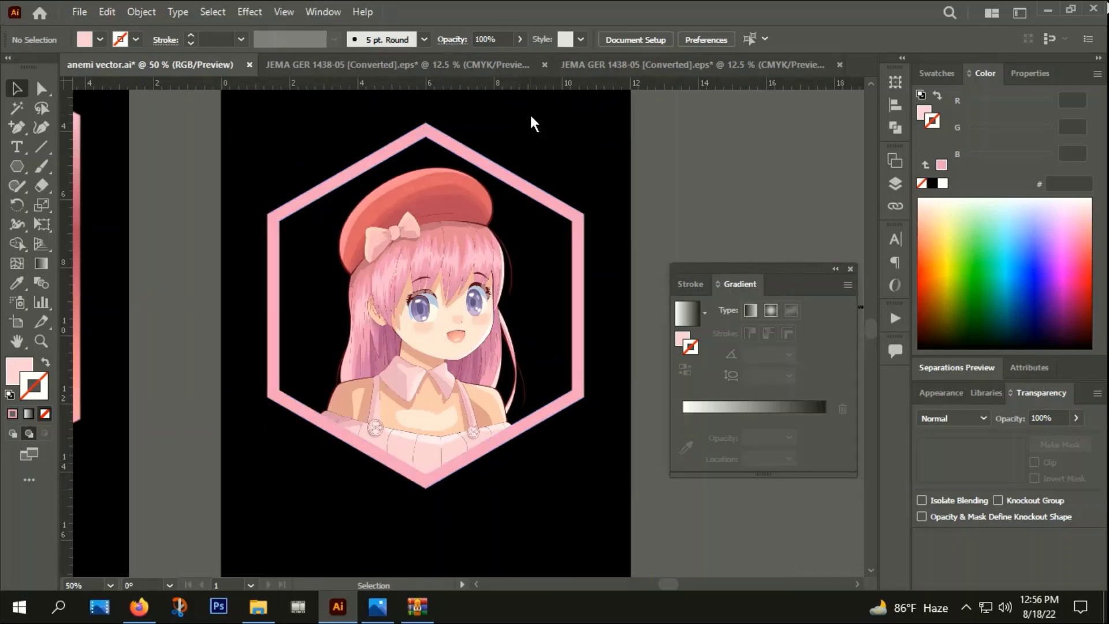
Give the hexagon frame group a gradient fill, adding a stop near 20% and removing the extra stop near 48%.
click(515, 182)
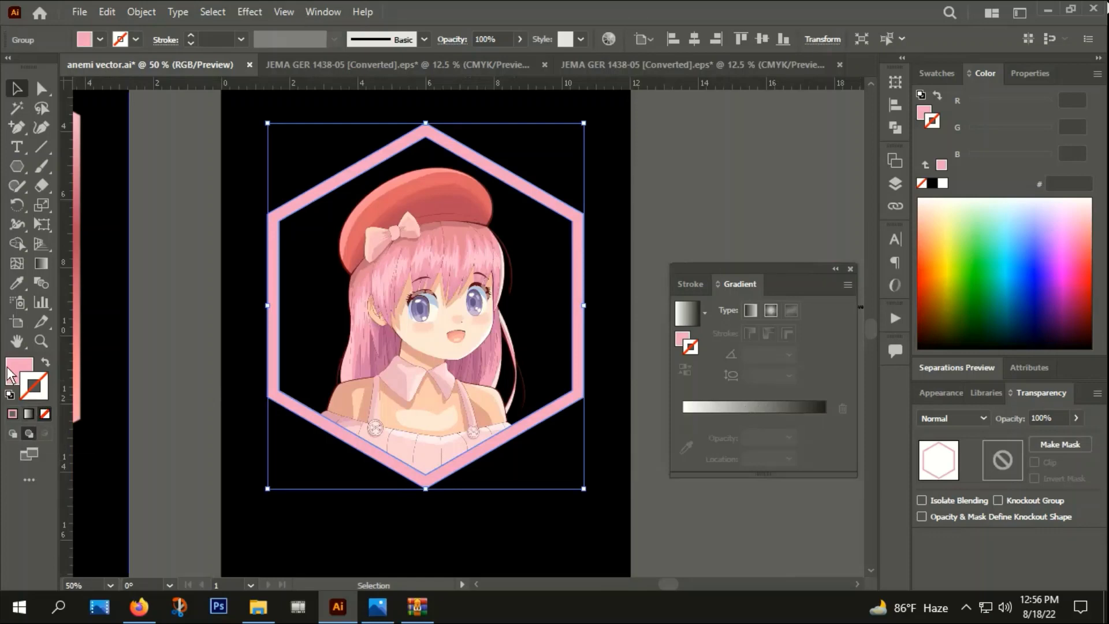
click(28, 414)
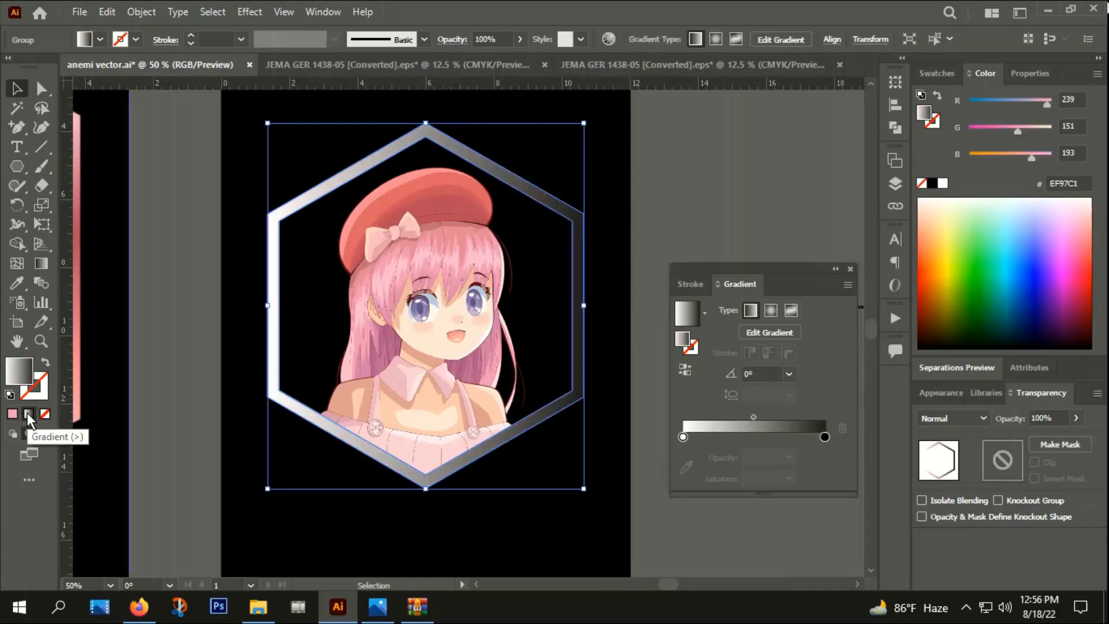
click(683, 437)
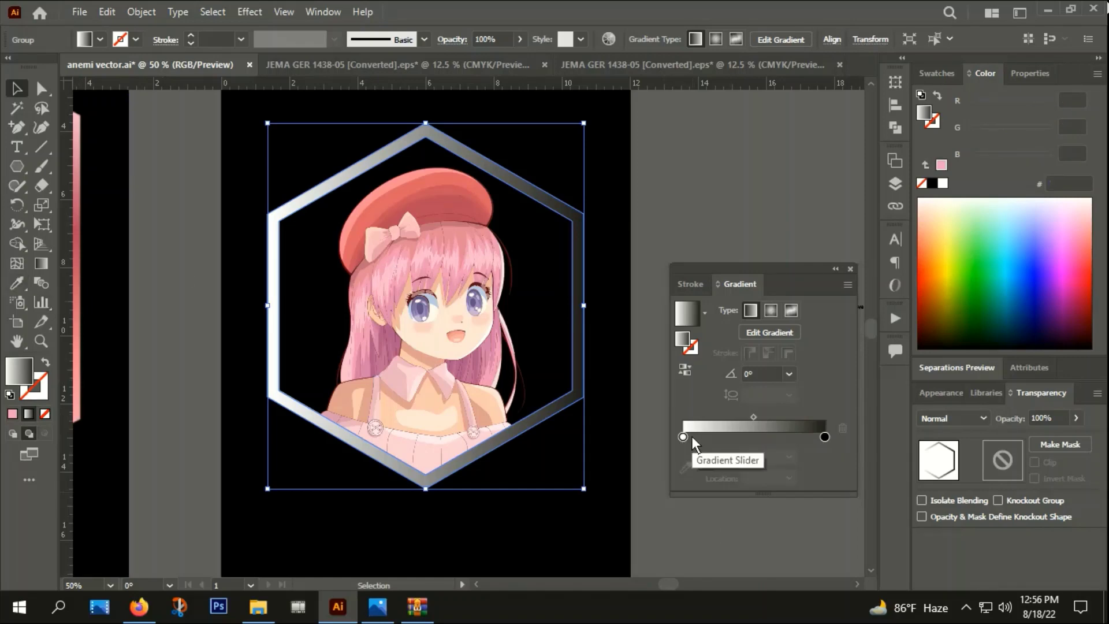
mouse_move(692, 438)
mouse_down()
mouse_move(786, 437)
mouse_move(751, 437)
mouse_up()
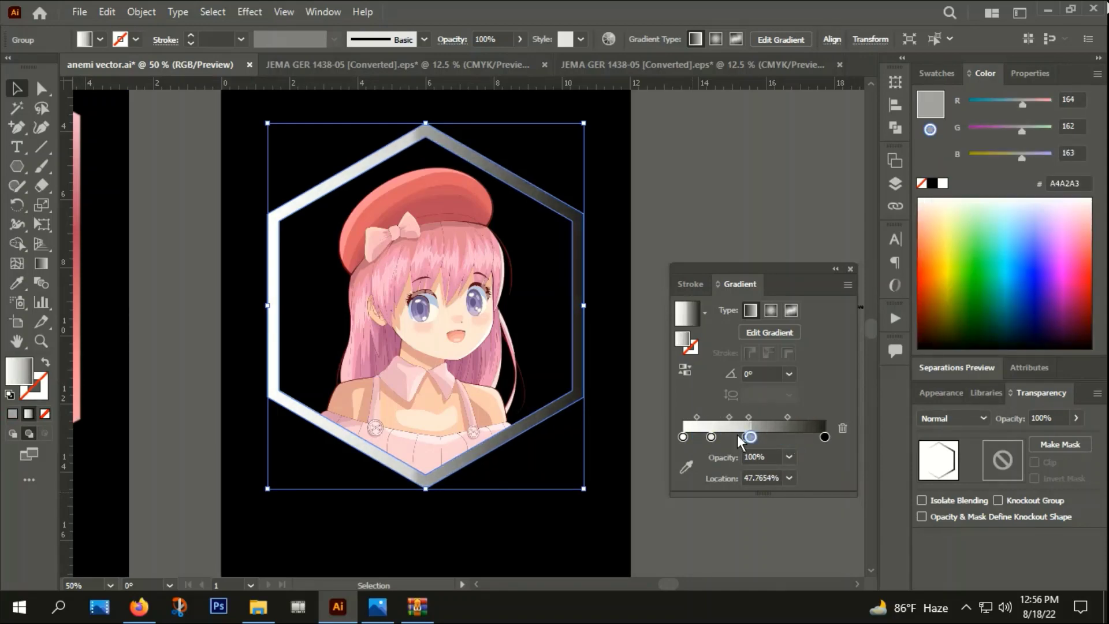
click(841, 430)
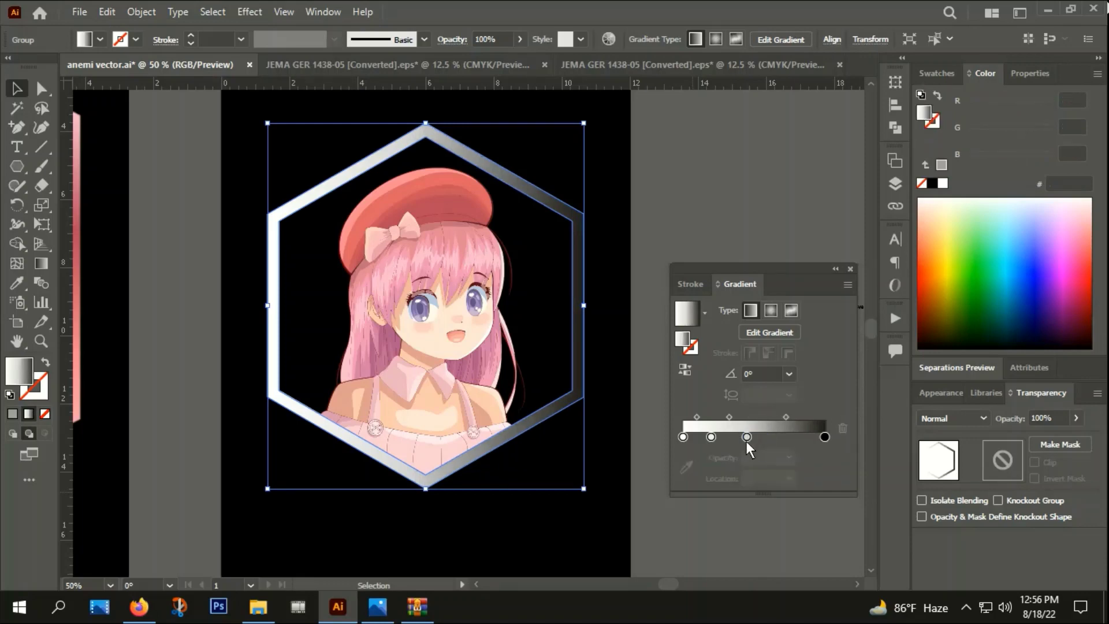
click(681, 437)
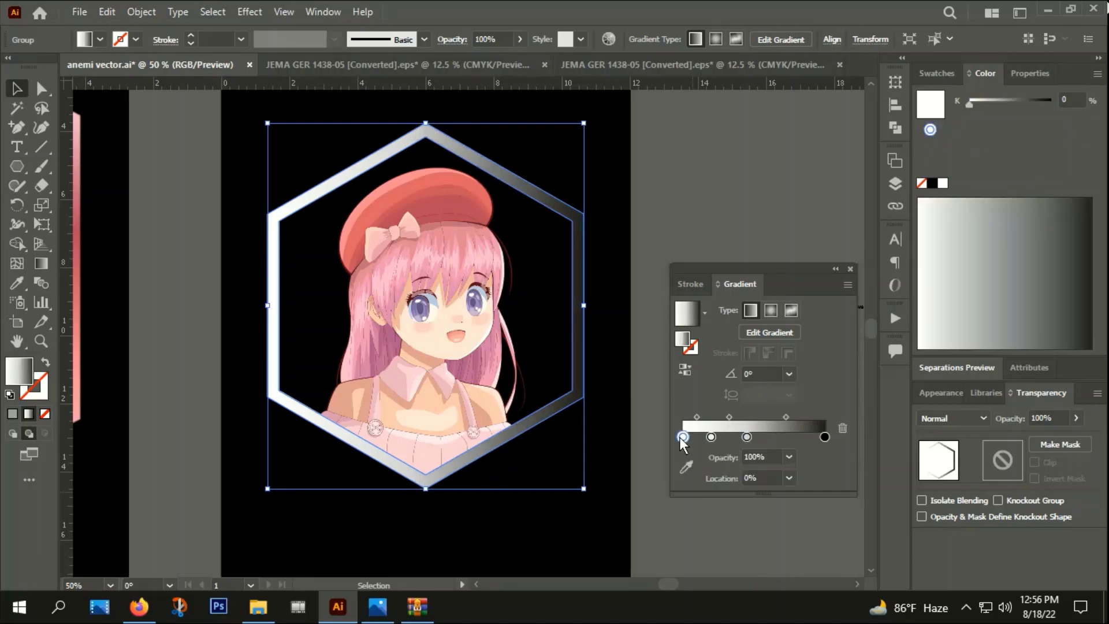
click(16, 284)
Fill the first three gradient stops with the beret pink, hair pink and beret red.
click(397, 183)
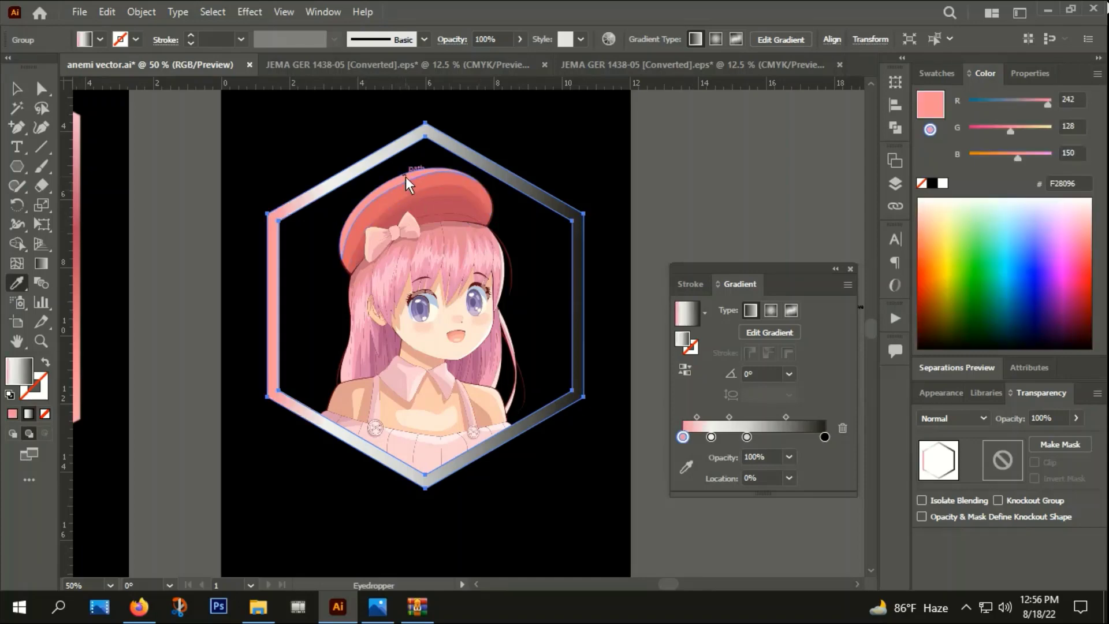
click(711, 437)
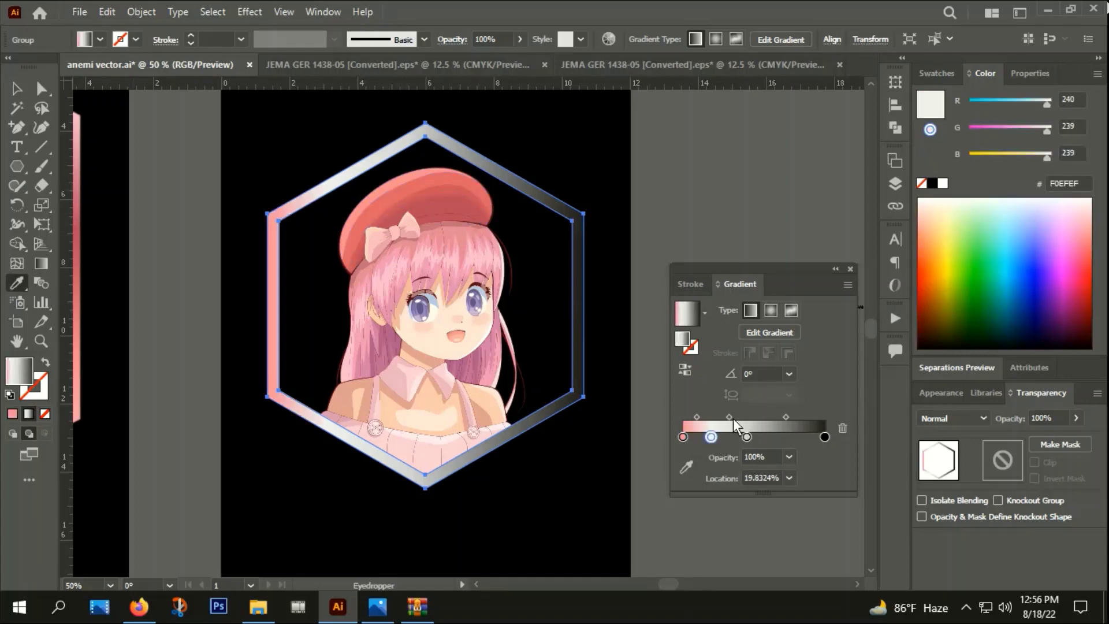
click(453, 260)
click(746, 436)
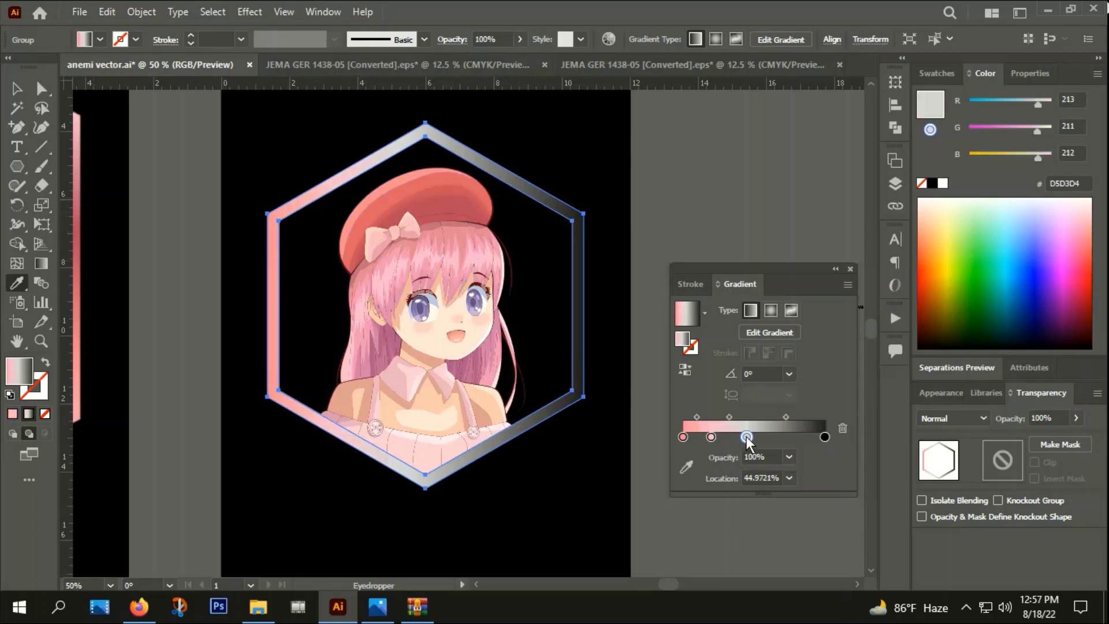
click(445, 203)
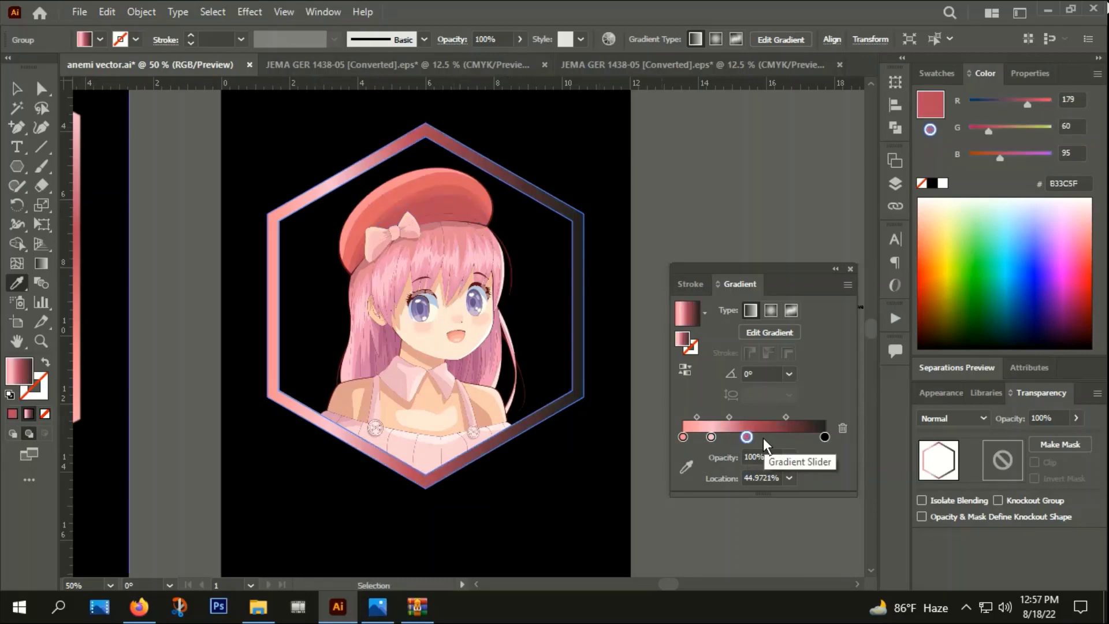
Add pink stops at about 67% and 81%, and turn the end stop beret red.
drag(764, 438, 777, 438)
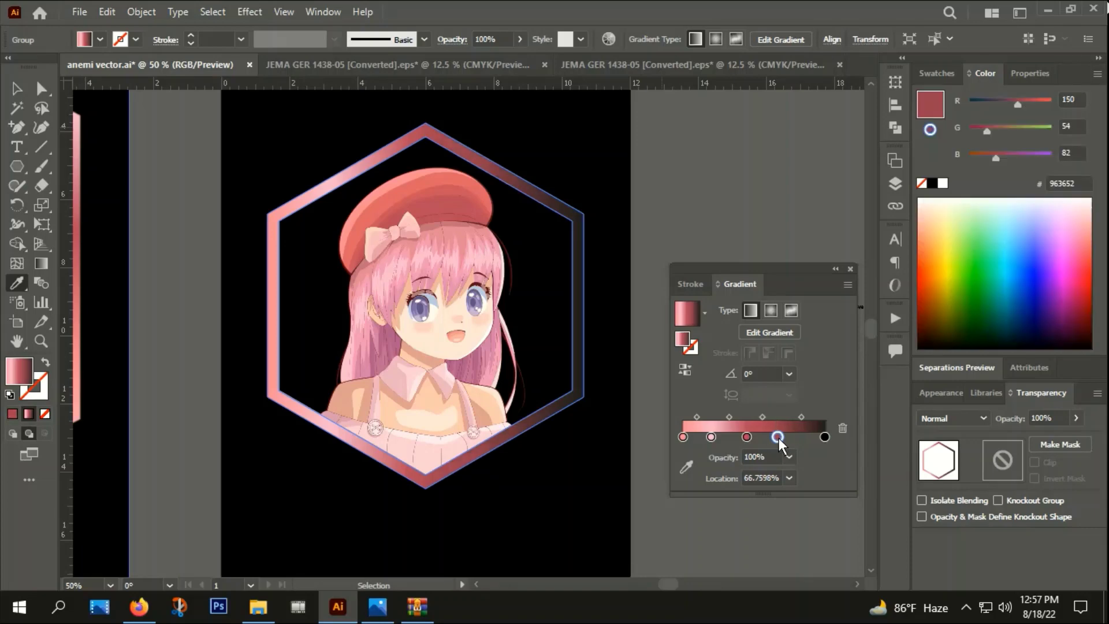
click(397, 177)
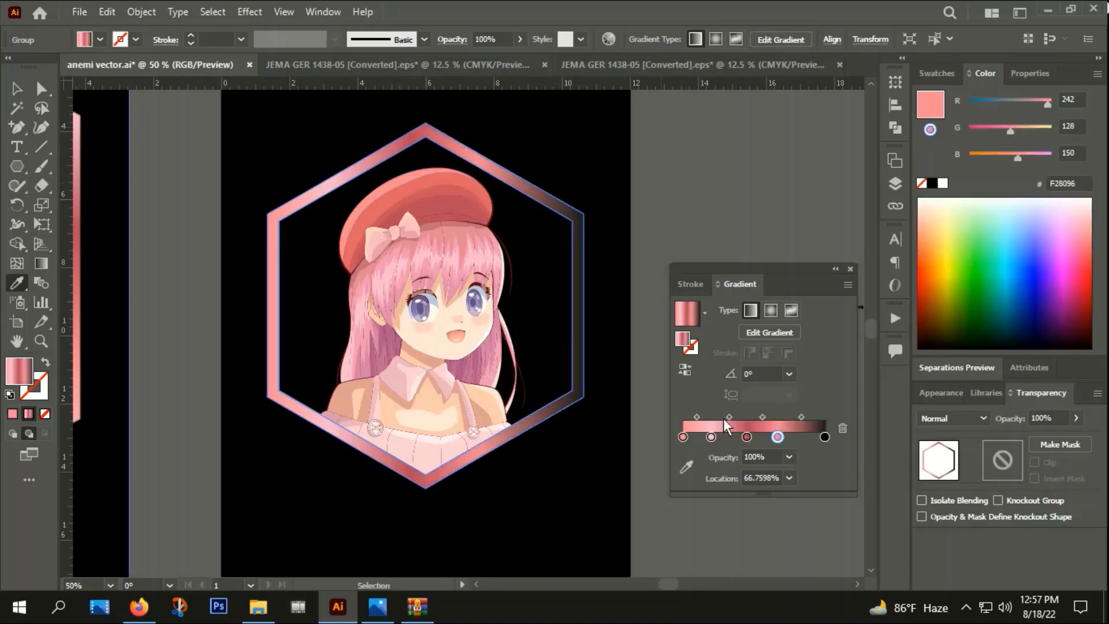
click(798, 436)
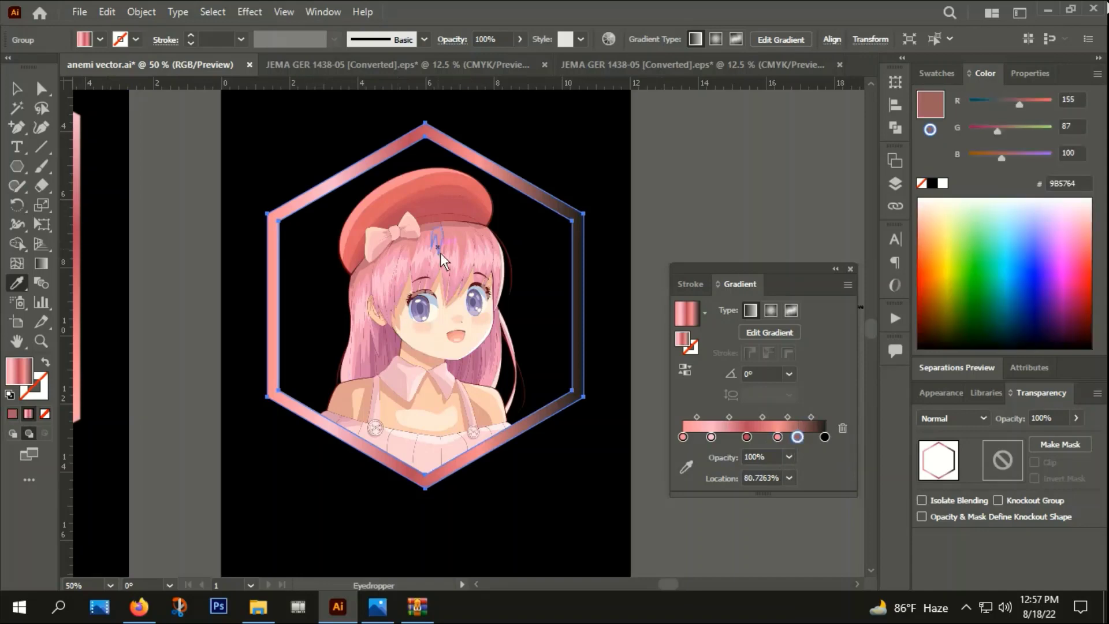
click(413, 247)
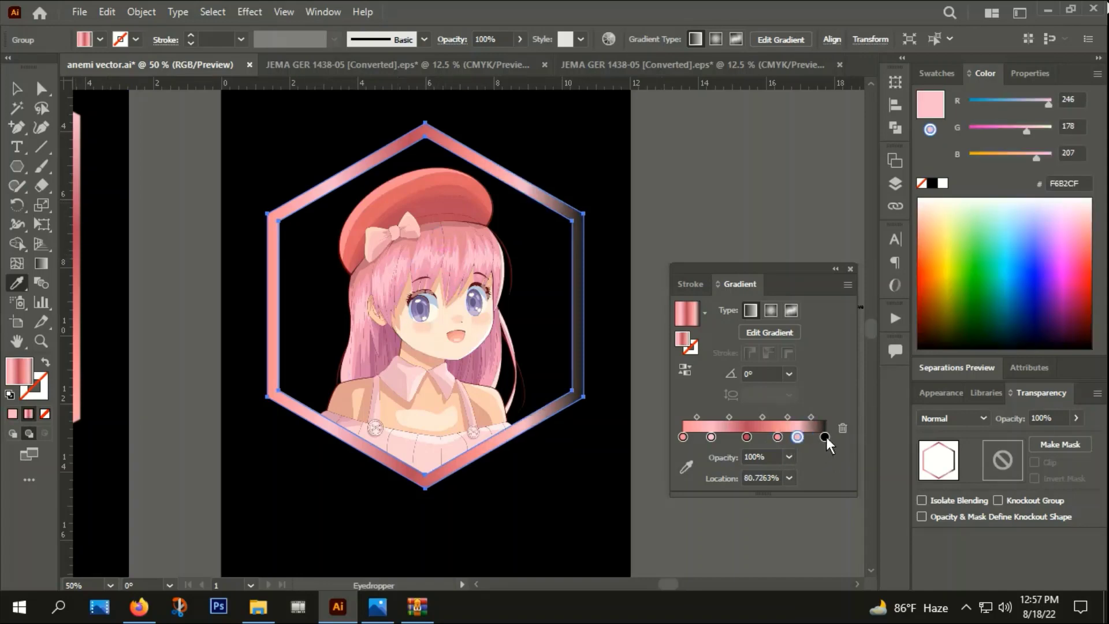
click(824, 437)
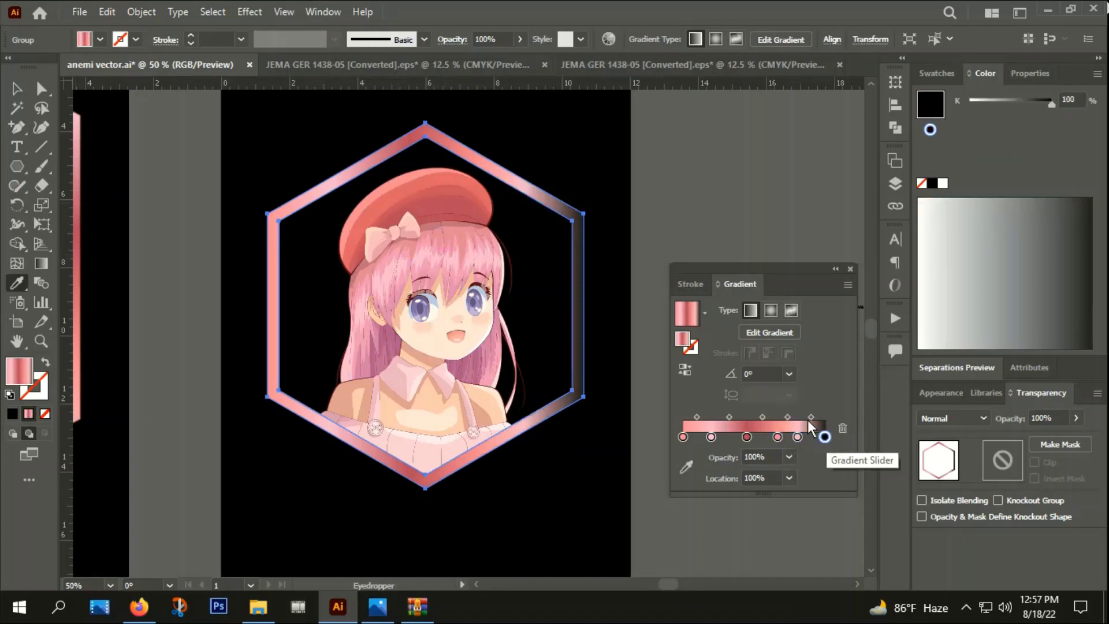
click(435, 216)
Set the hexagon gradient angle to -90°.
key(ctrl+shift+a)
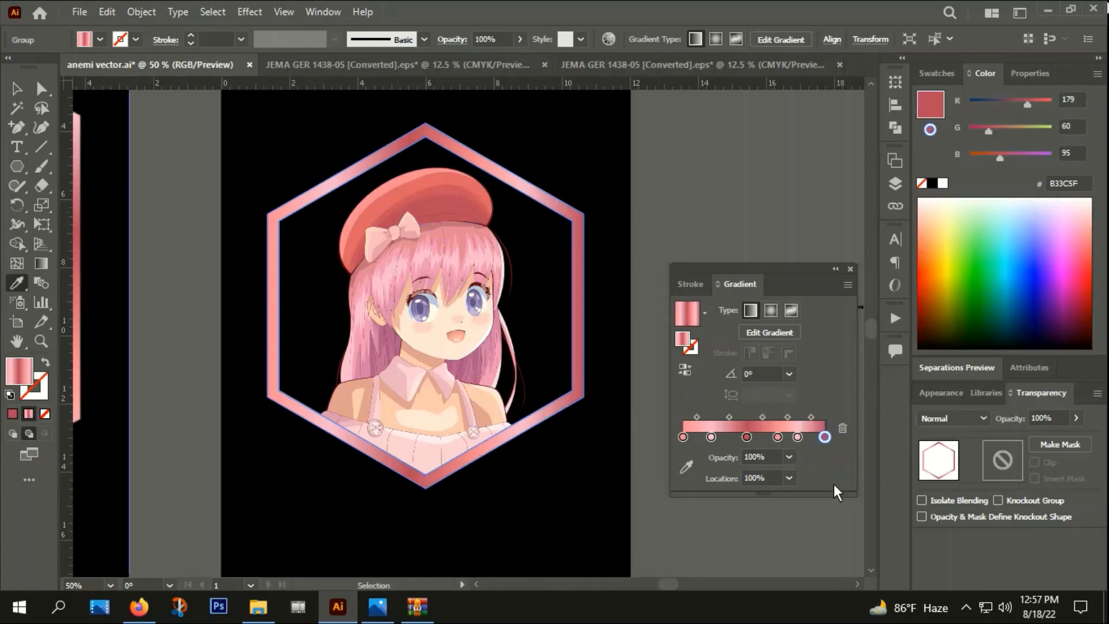
click(790, 374)
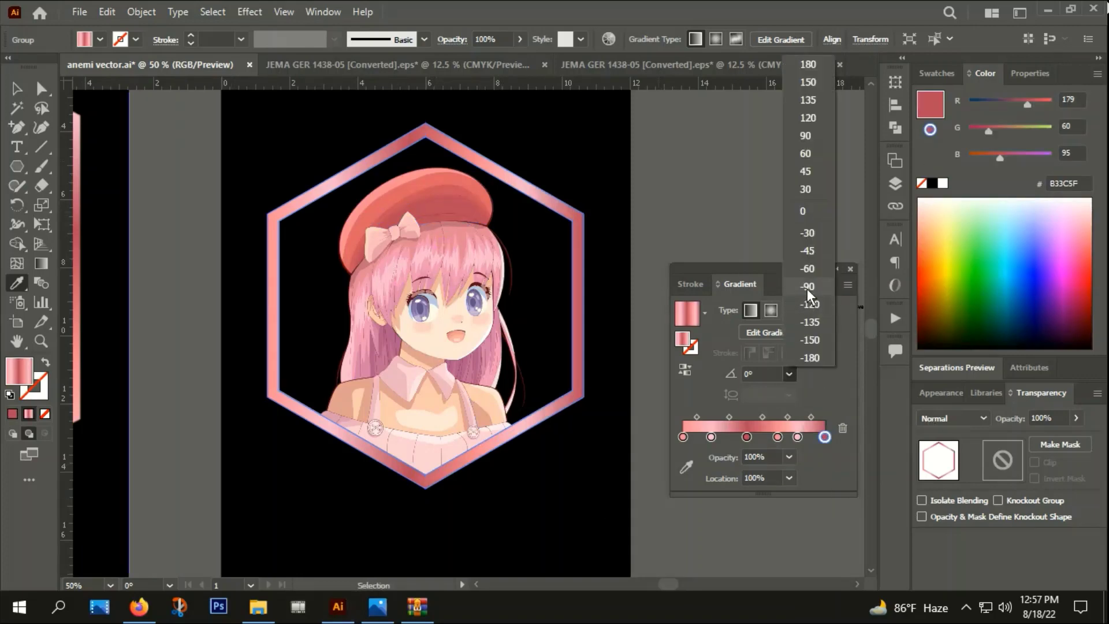
click(820, 295)
Hide the hexagon frame and move the small pink piece to the shirt's bottom tip.
click(16, 89)
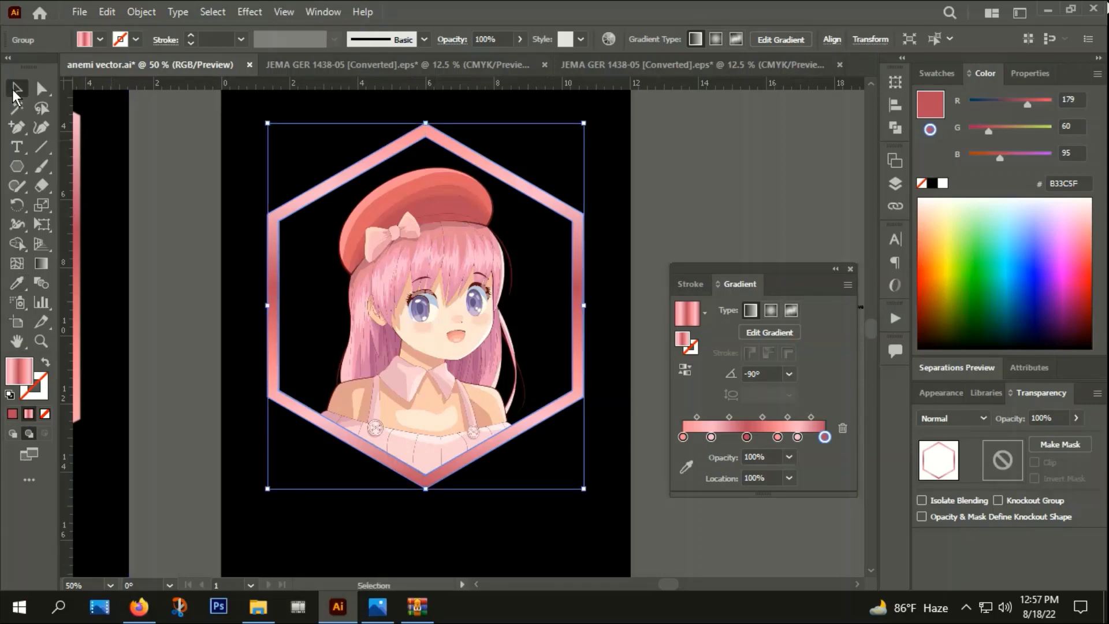
key(Delete)
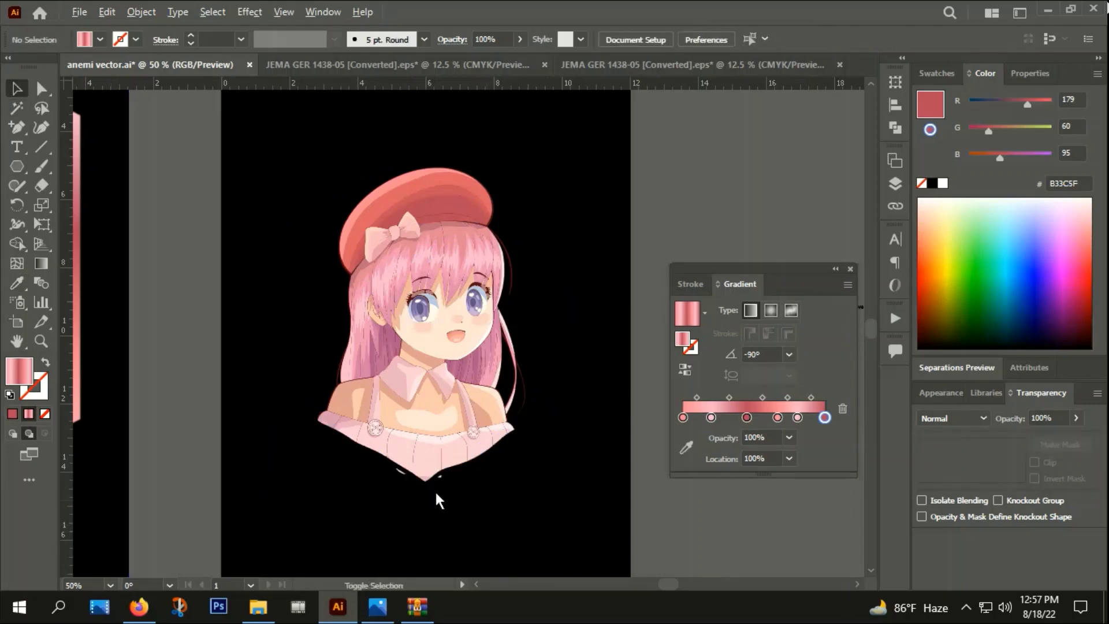
scroll(436, 495, up, 3)
click(331, 434)
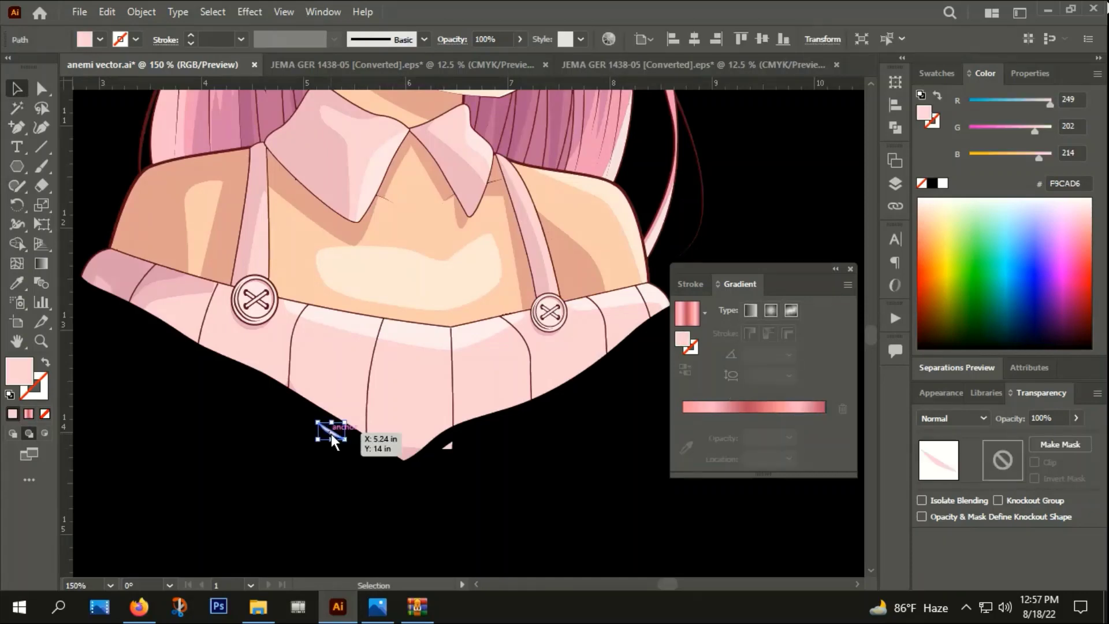
drag(331, 434, 449, 449)
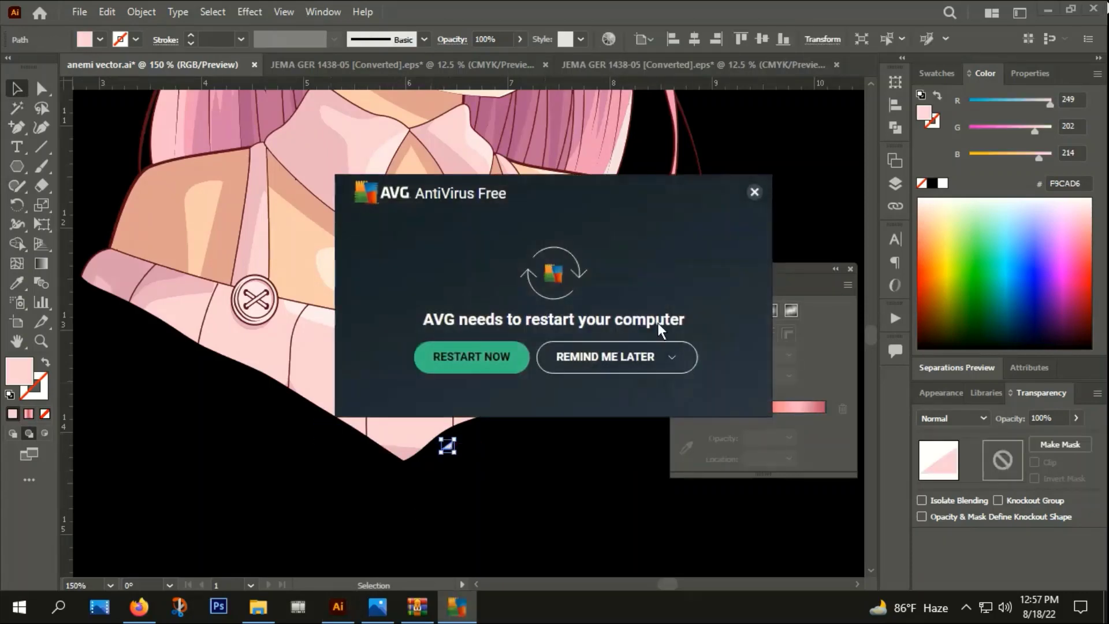
click(754, 191)
drag(447, 445, 405, 457)
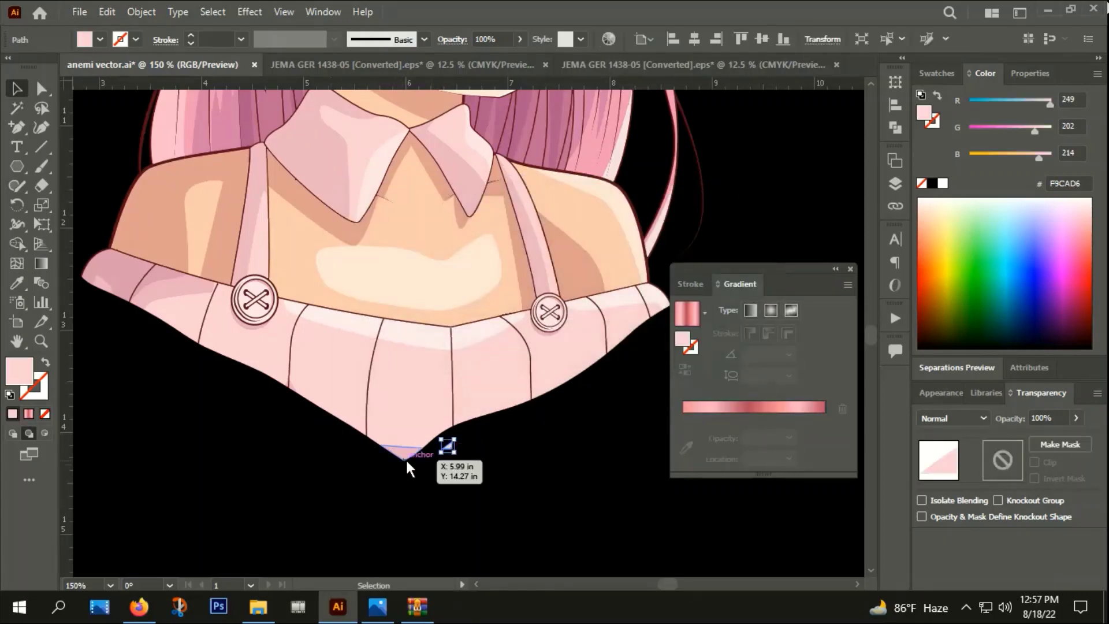
click(417, 505)
scroll(428, 441, down, 3)
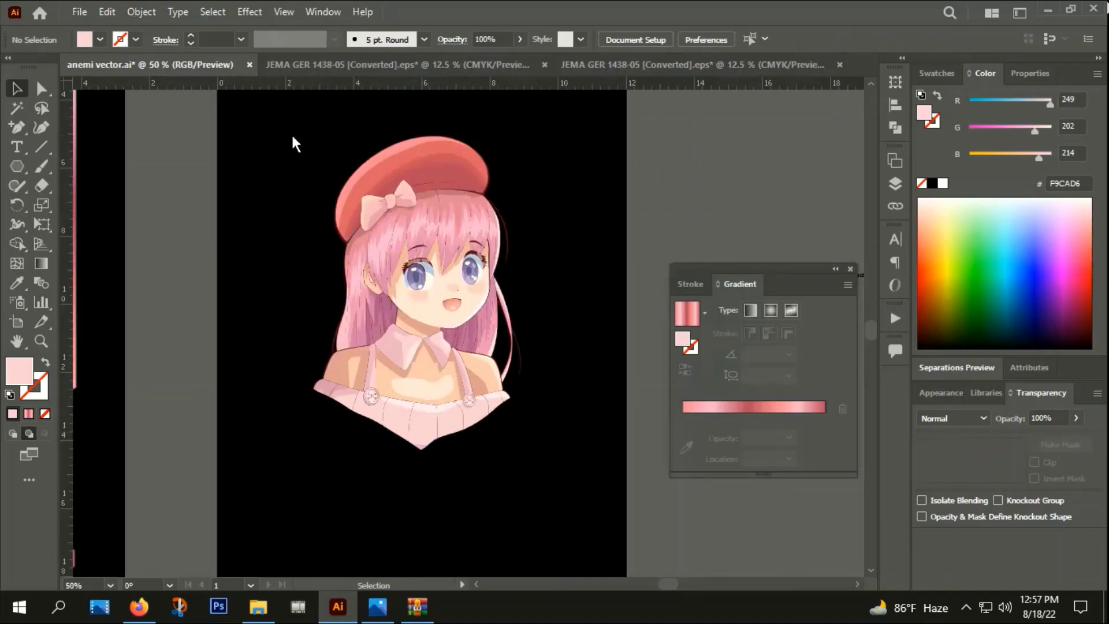
Group all the character artwork and bring the hexagon frame back.
key(ctrl+a)
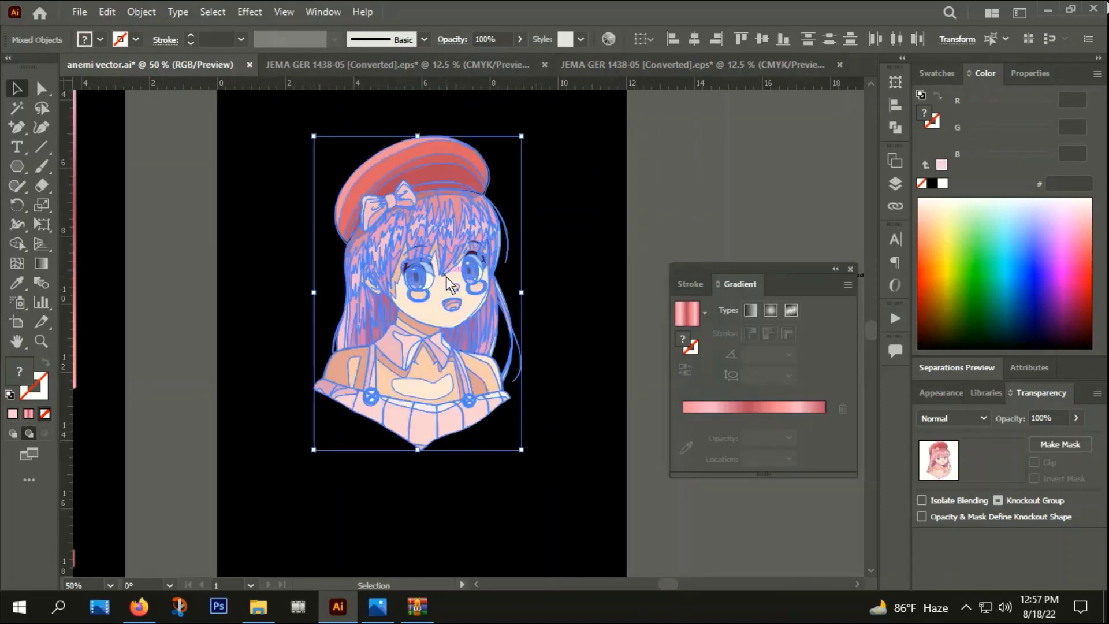
right_click(438, 239)
click(491, 385)
click(550, 224)
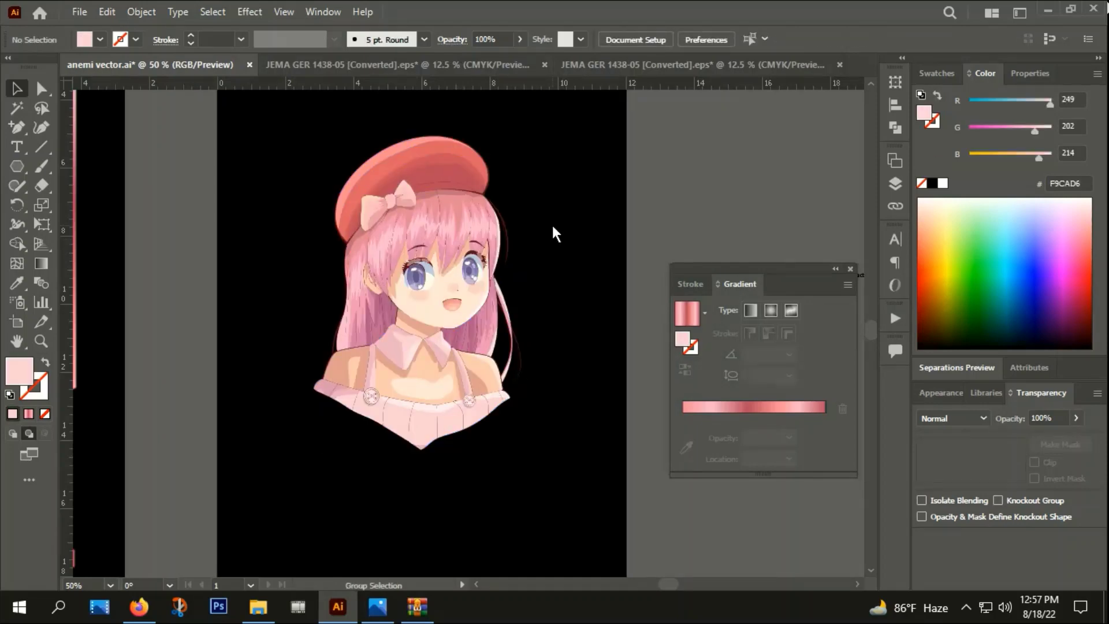
key(ctrl+f)
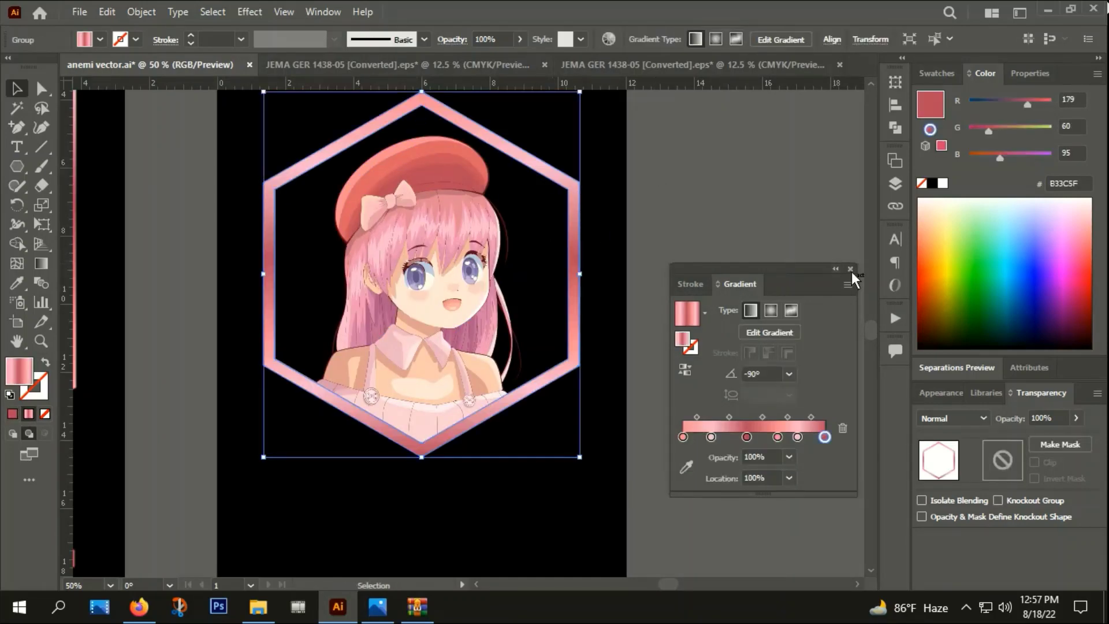
Close the gradient panel and group the character artwork.
click(850, 269)
click(653, 226)
scroll(653, 226, down, 2)
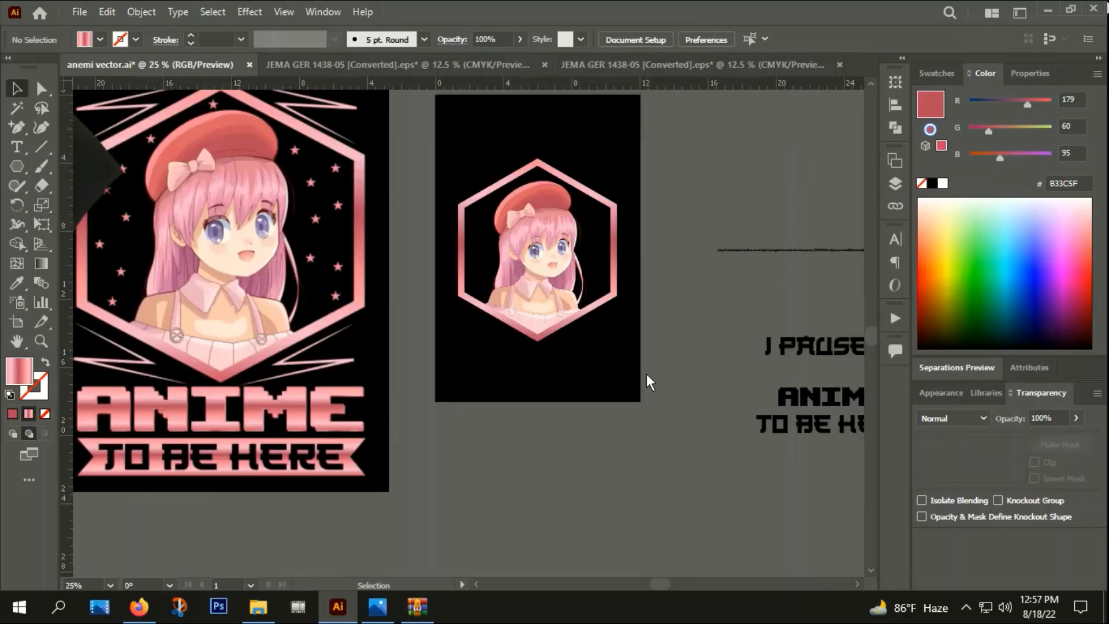
right_click(577, 233)
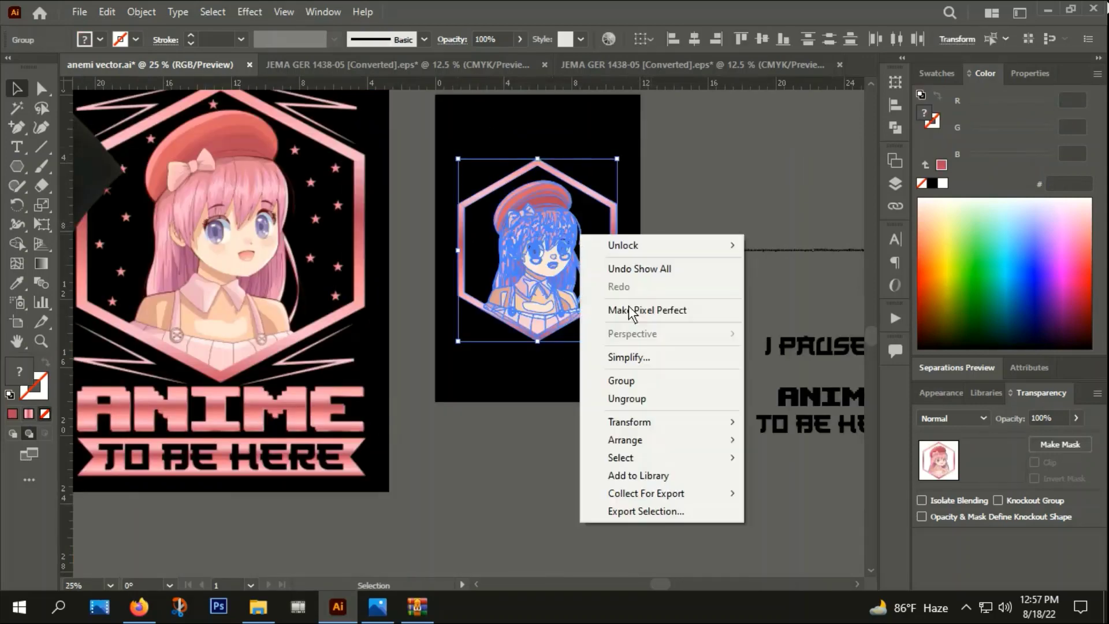
click(629, 314)
click(614, 348)
drag(612, 345, 601, 369)
scroll(529, 304, up, 2)
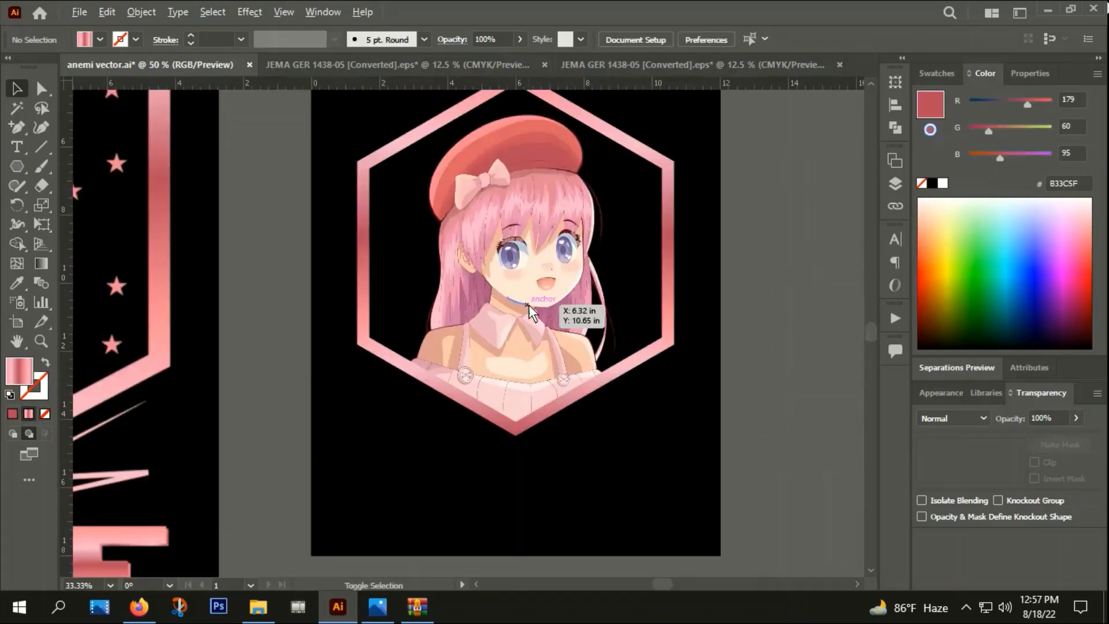
Draw a small star in the hexagon's upper-left corner, filled with the hat's pink.
click(17, 166)
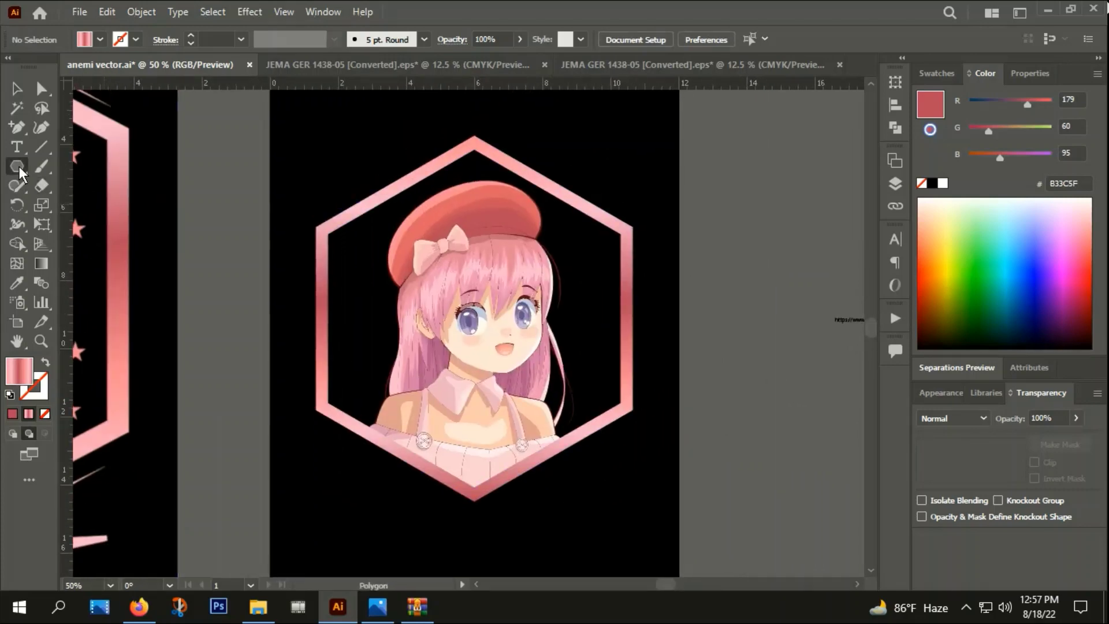
click(68, 240)
scroll(358, 242, up, 1)
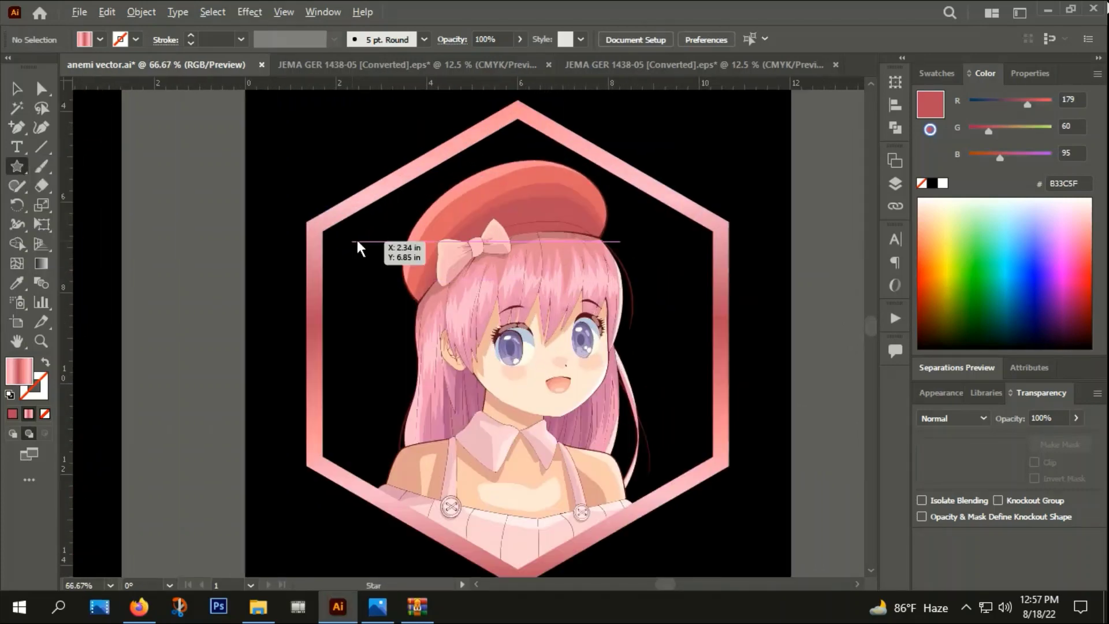
scroll(327, 241, up, 1)
drag(318, 235, 328, 247)
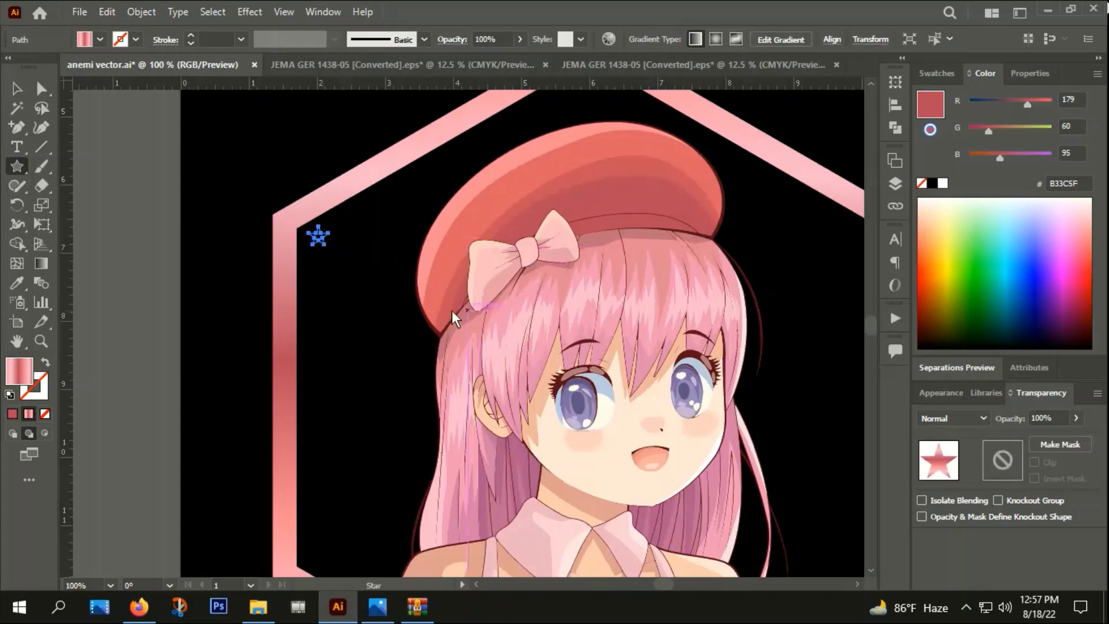
key(i)
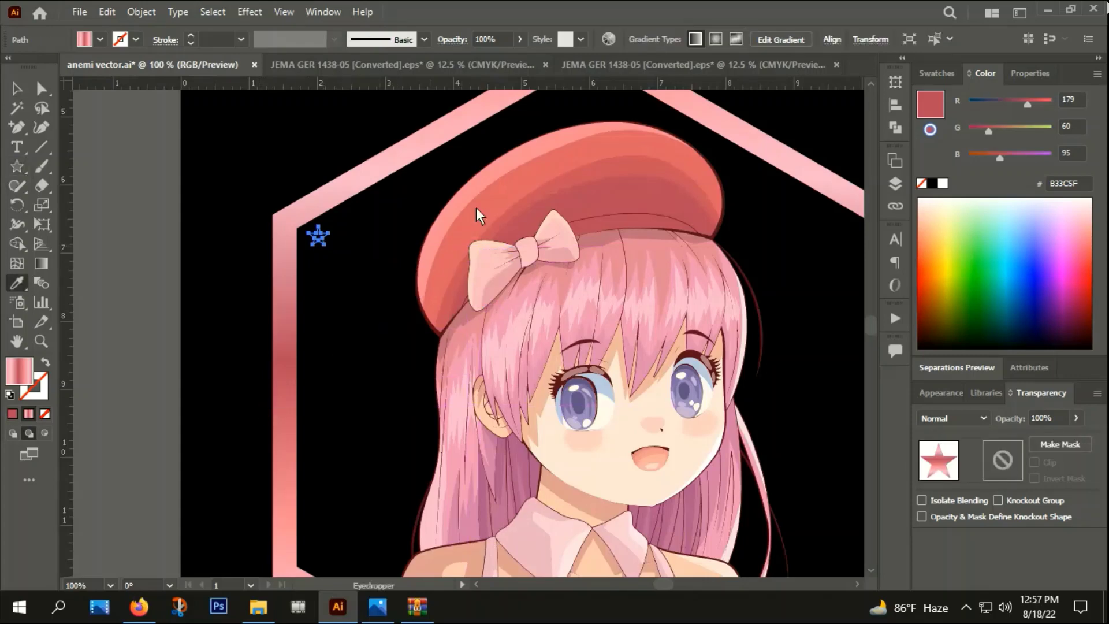
click(526, 156)
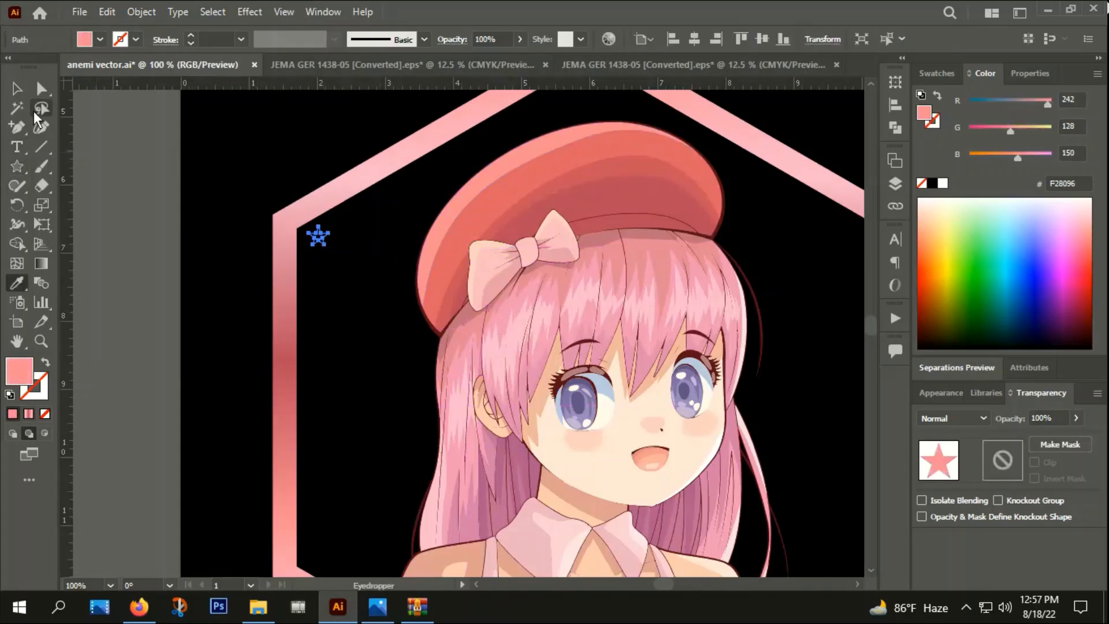
Bring the pink star in front of the other artwork.
click(16, 89)
right_click(318, 242)
mouse_move(362, 507)
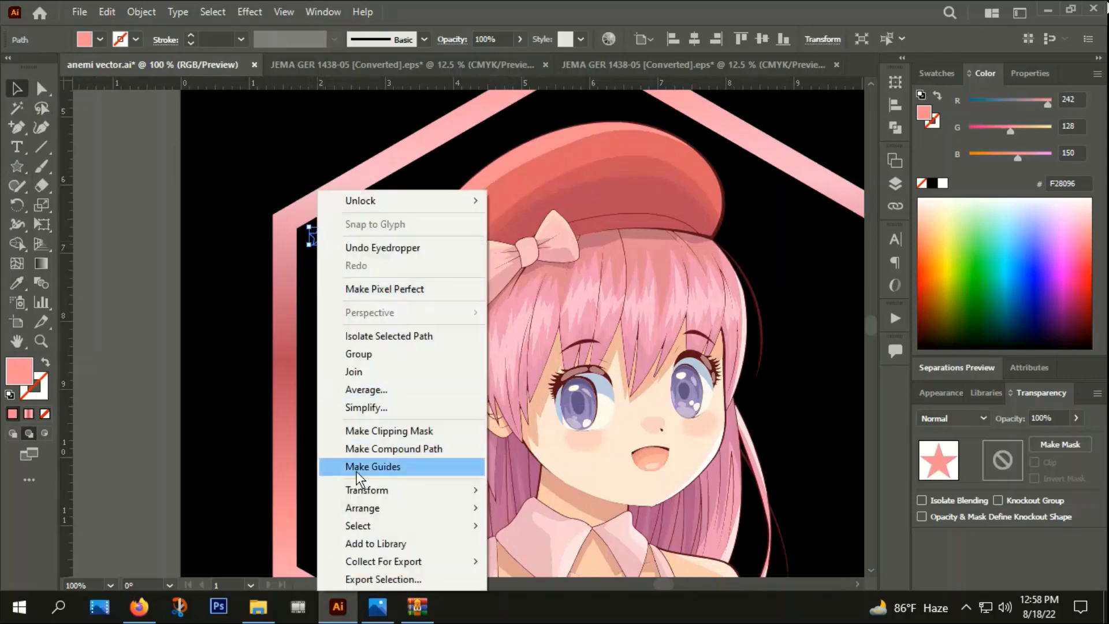
click(532, 508)
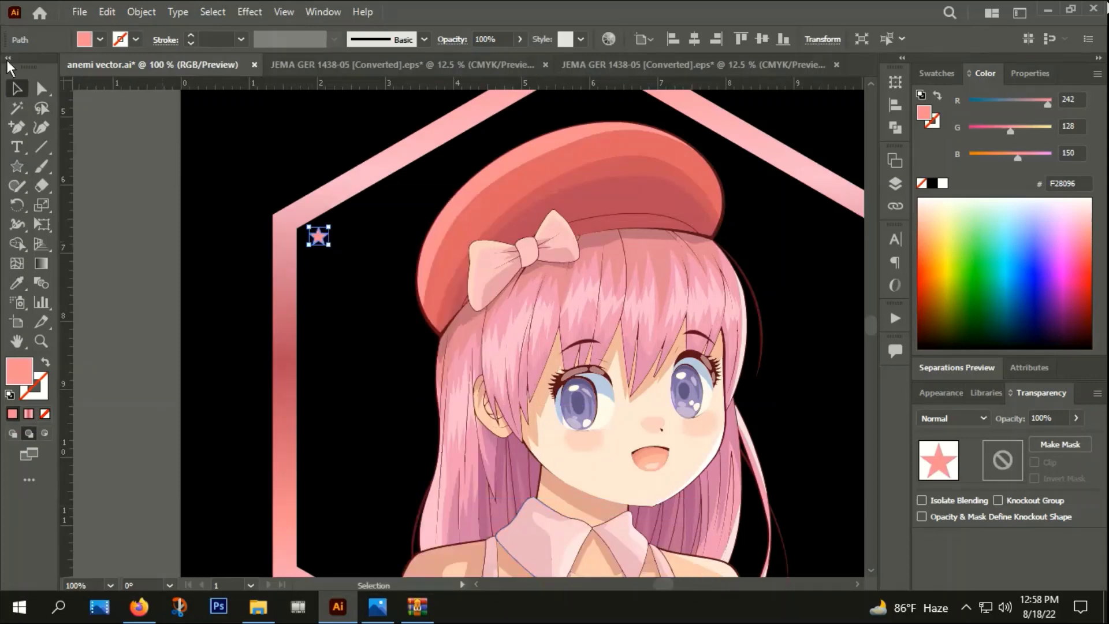
click(264, 285)
Alt-drag several copies of the pink star down the hexagon's left side.
alt+scroll(306, 249, down, 3)
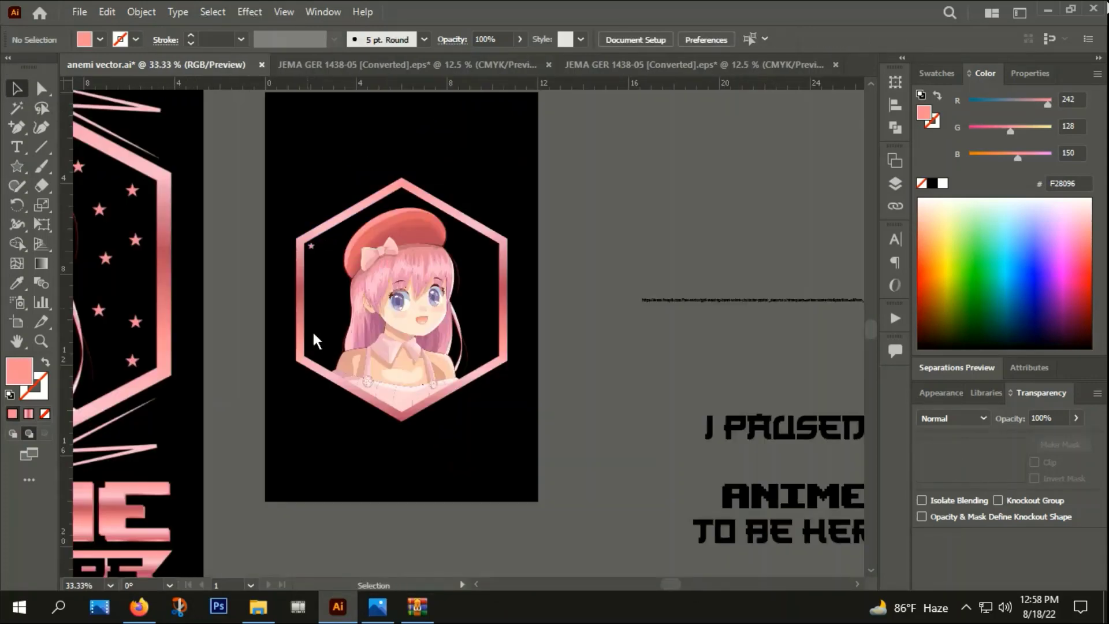
alt+scroll(310, 281, up, 4)
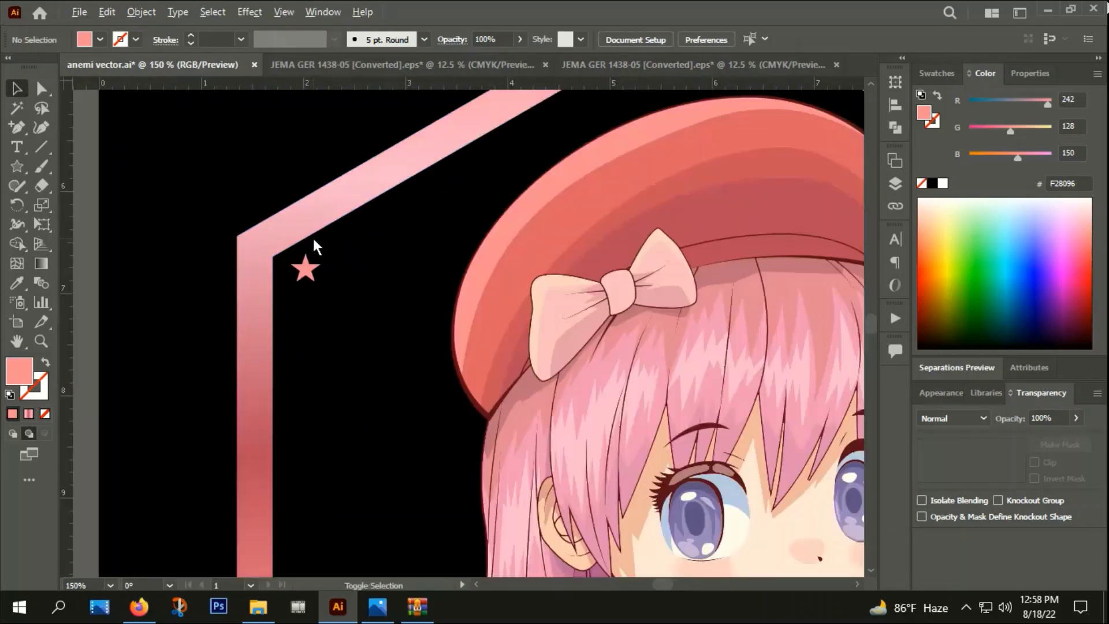
mouse_move(303, 271)
alt+mouse_down()
mouse_move(465, 188)
mouse_move(390, 364)
mouse_move(387, 263)
alt+mouse_up()
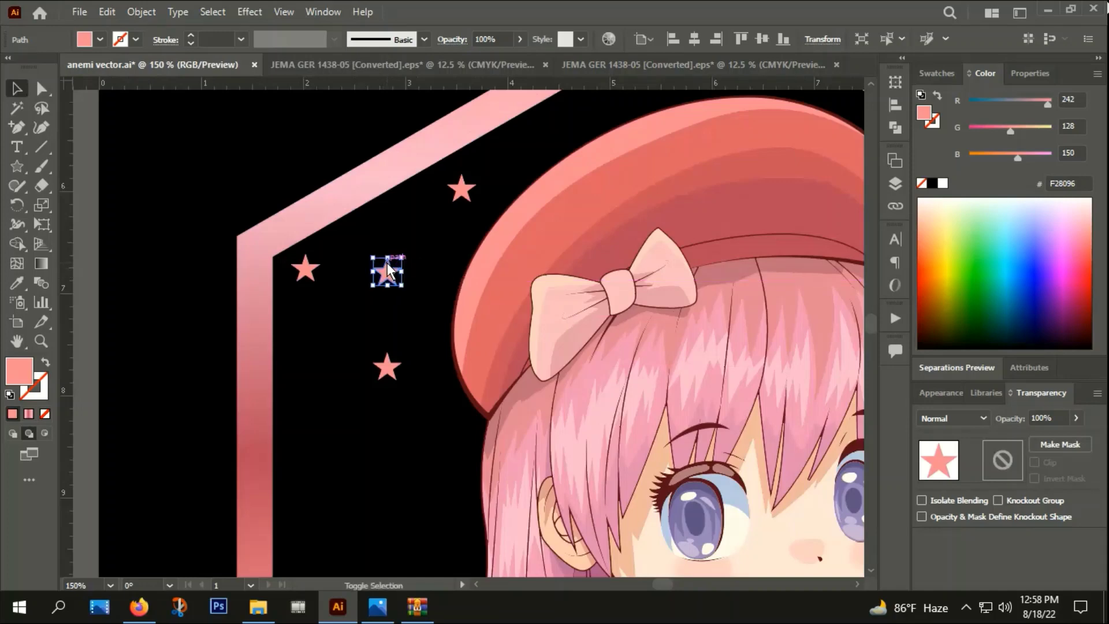
alt+scroll(387, 264, down, 3)
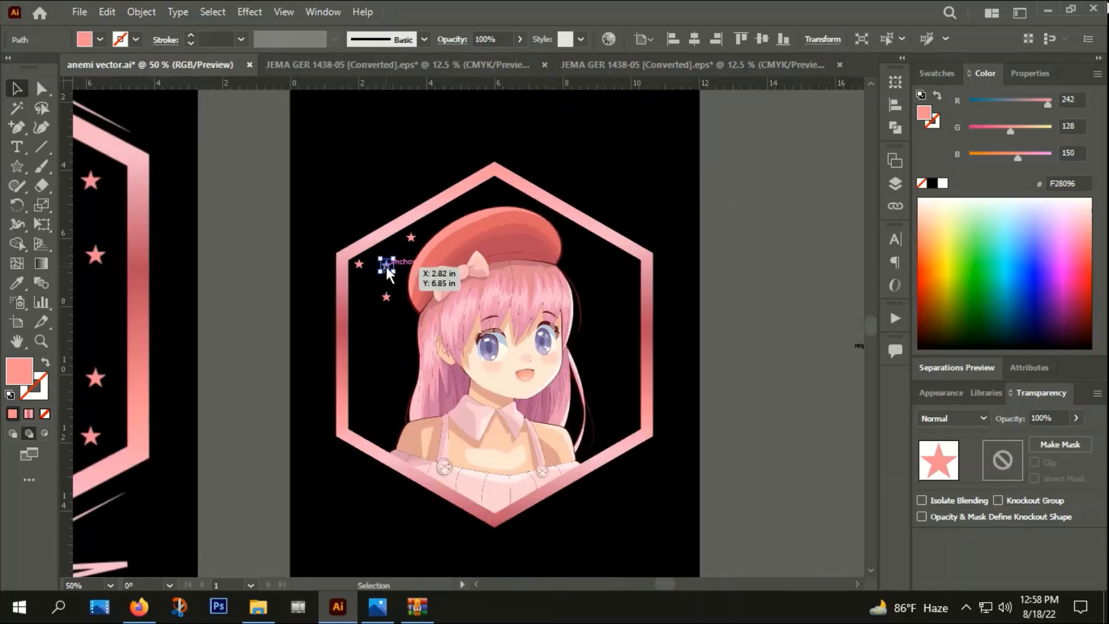
alt+drag(386, 265, 362, 346)
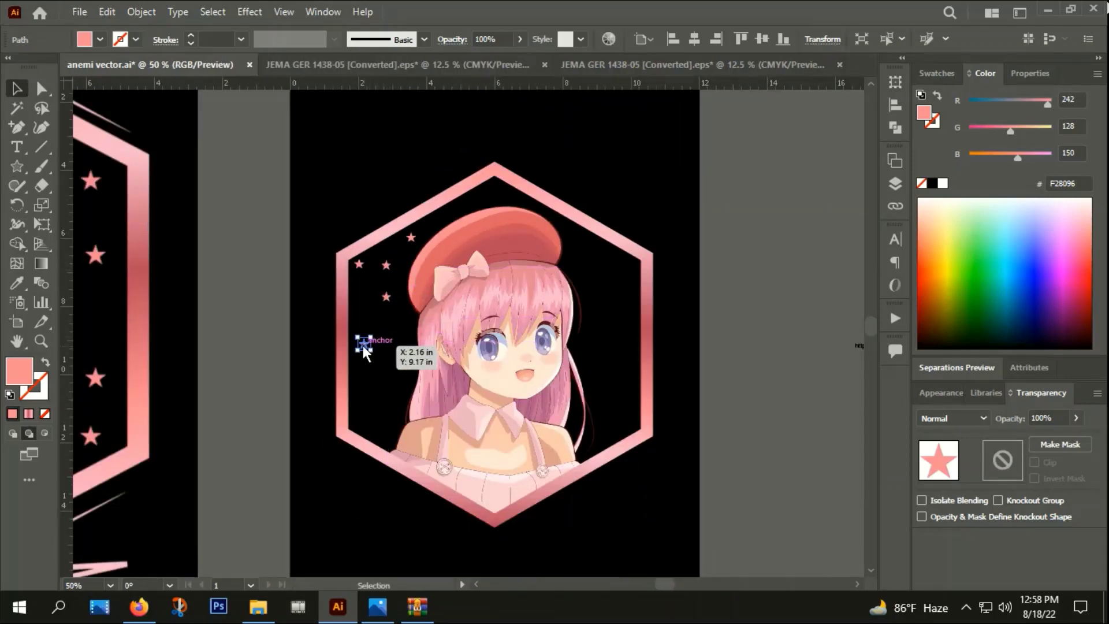
alt+scroll(362, 346, up, 2)
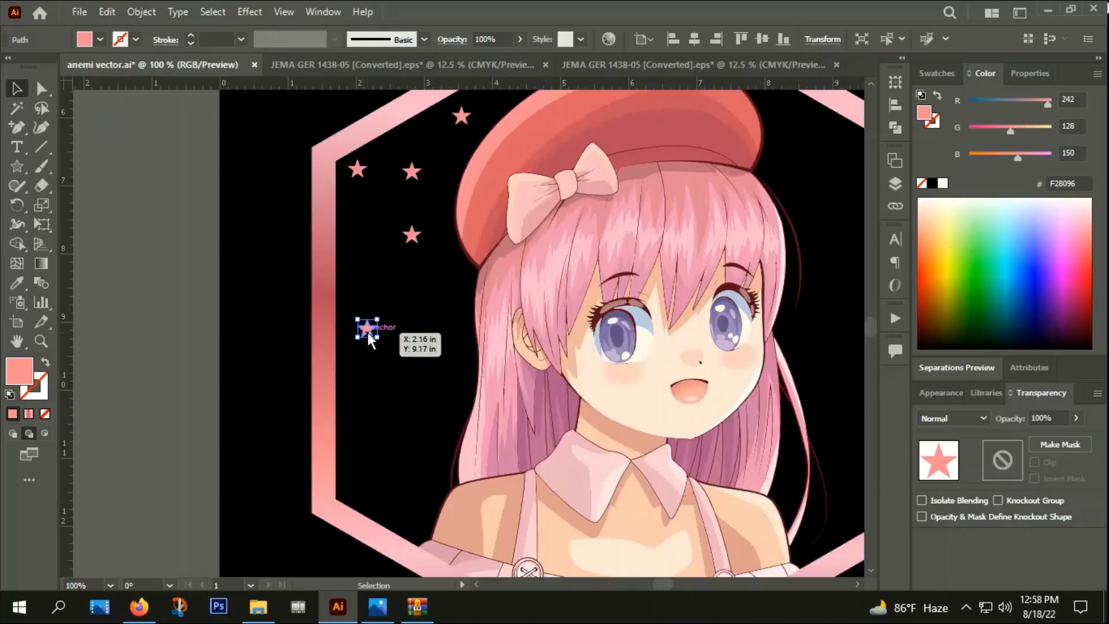
alt+drag(368, 332, 386, 328)
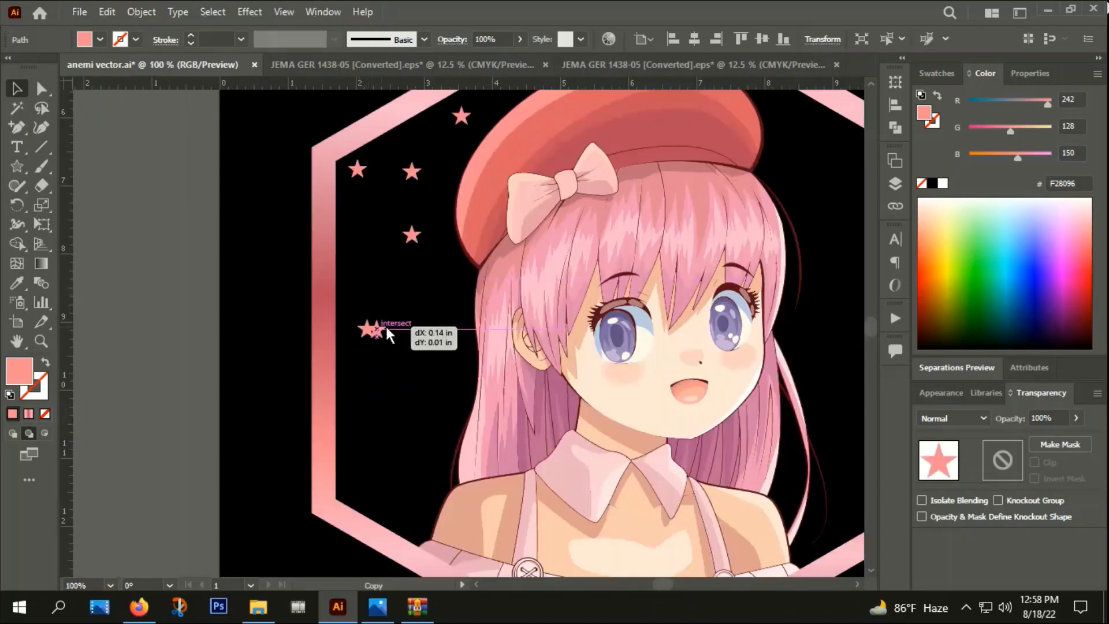
mouse_move(387, 330)
alt+mouse_down()
mouse_move(430, 346)
mouse_move(403, 418)
mouse_move(371, 405)
mouse_move(365, 269)
alt+mouse_up()
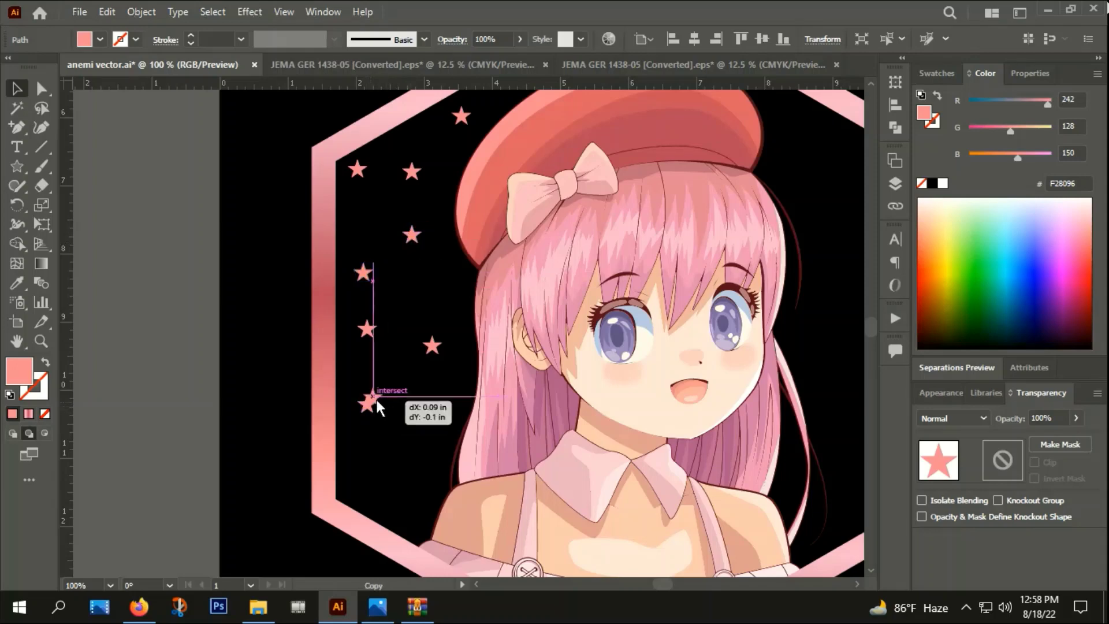
mouse_move(368, 406)
alt+mouse_down()
mouse_move(380, 402)
mouse_move(411, 502)
mouse_move(435, 415)
mouse_move(423, 413)
alt+mouse_up()
click(313, 379)
Copy a pink star over to the hexagon's right side.
alt+scroll(314, 378, down, 2)
click(604, 327)
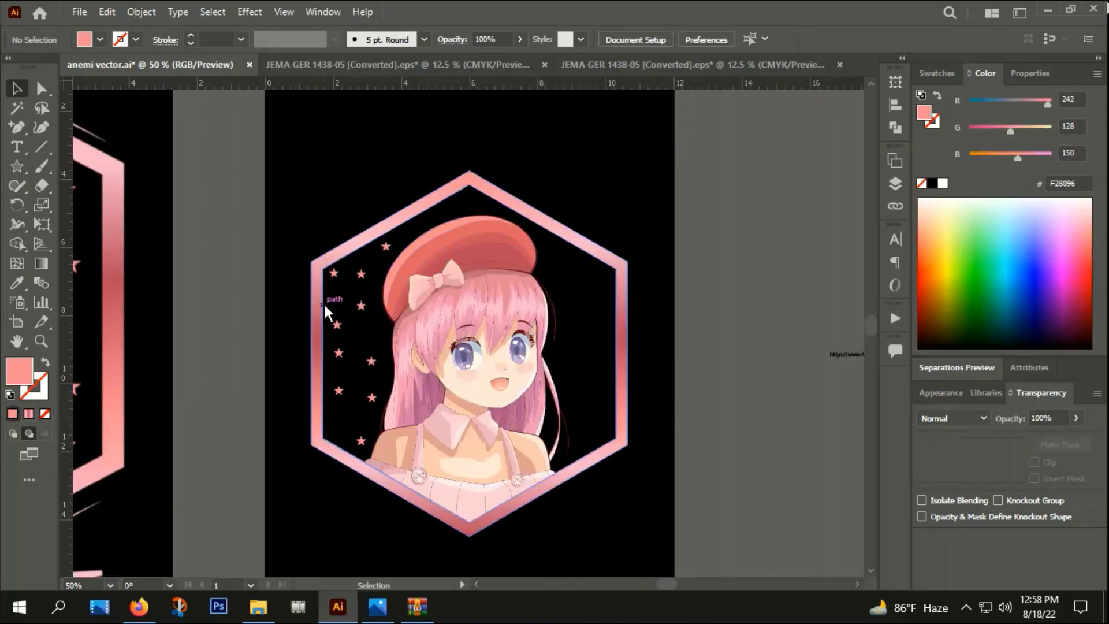
mouse_move(371, 361)
alt+mouse_down()
mouse_move(548, 256)
mouse_move(629, 304)
mouse_move(591, 438)
mouse_move(633, 388)
alt+mouse_up()
alt+scroll(553, 255, up, 1)
alt+scroll(554, 258, up, 1)
alt+scroll(633, 388, down, 1)
alt+scroll(690, 406, down, 1)
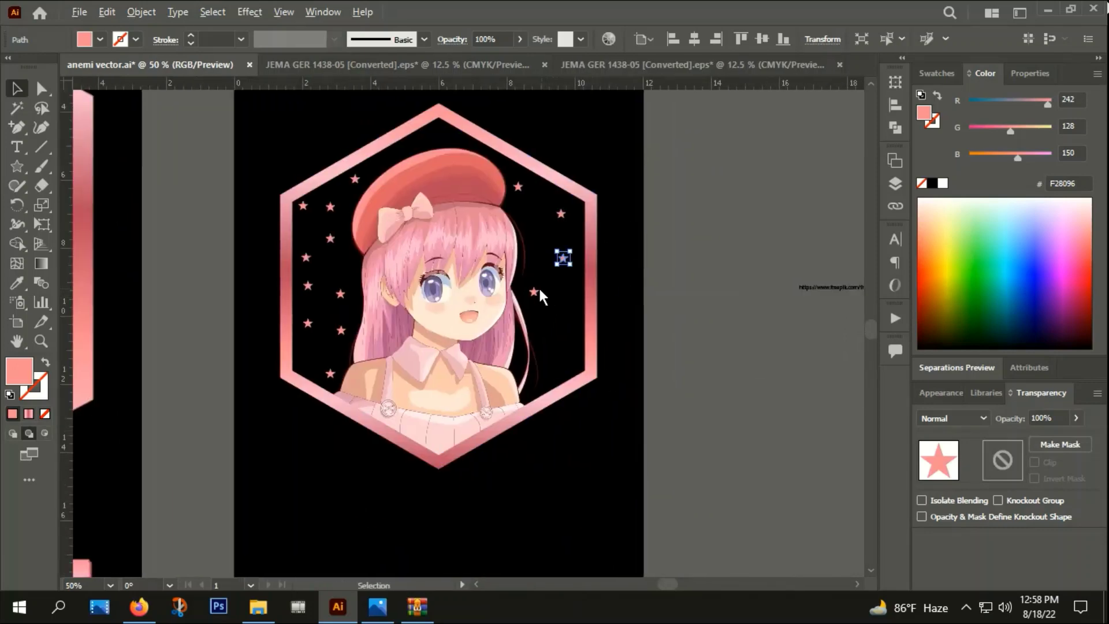
Add and reposition pink star copies on the right side, near the girl's hair.
alt+drag(564, 258, 569, 319)
alt+scroll(570, 344, up, 3)
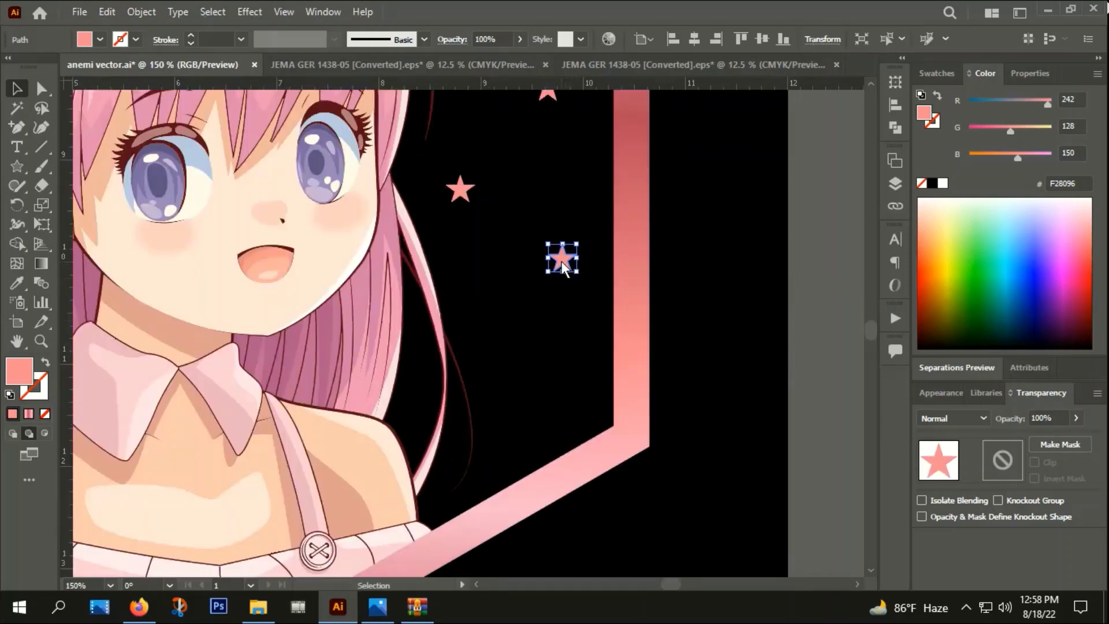
mouse_move(567, 265)
alt+mouse_down()
mouse_move(525, 413)
mouse_move(481, 306)
alt+mouse_up()
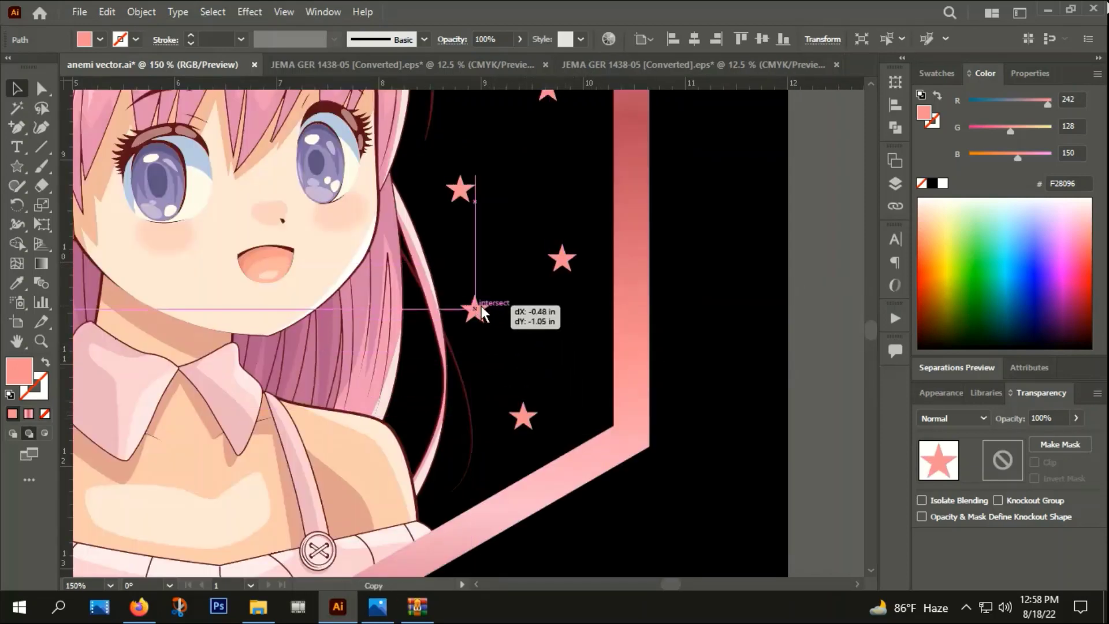
alt+scroll(489, 272, down, 3)
click(576, 290)
scroll(576, 289, up, 1)
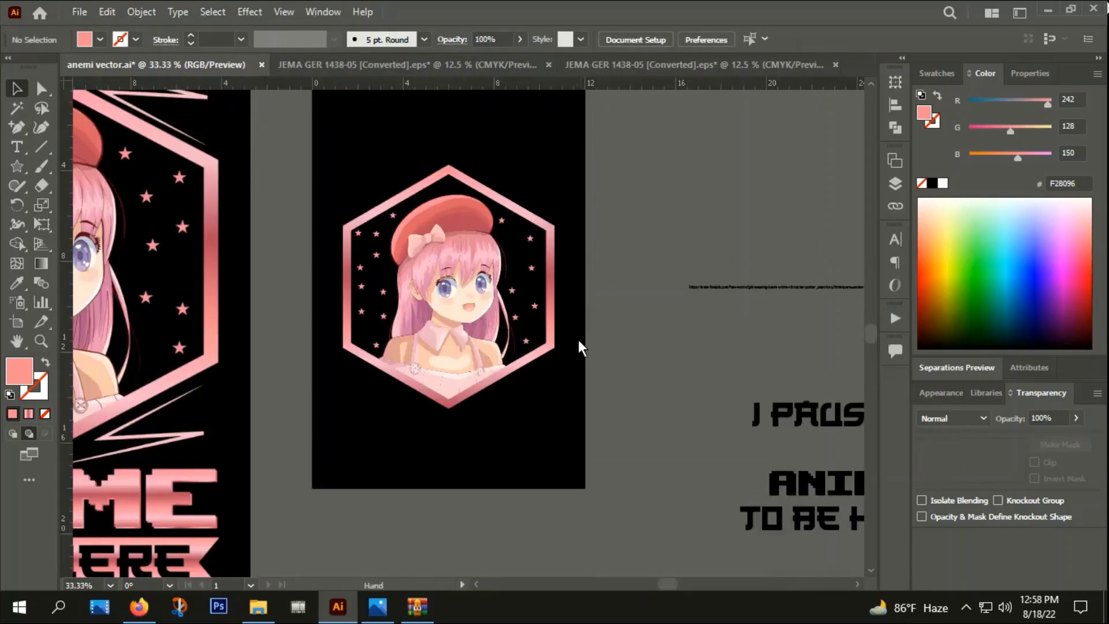
alt+scroll(518, 309, up, 1)
alt+scroll(531, 341, up, 1)
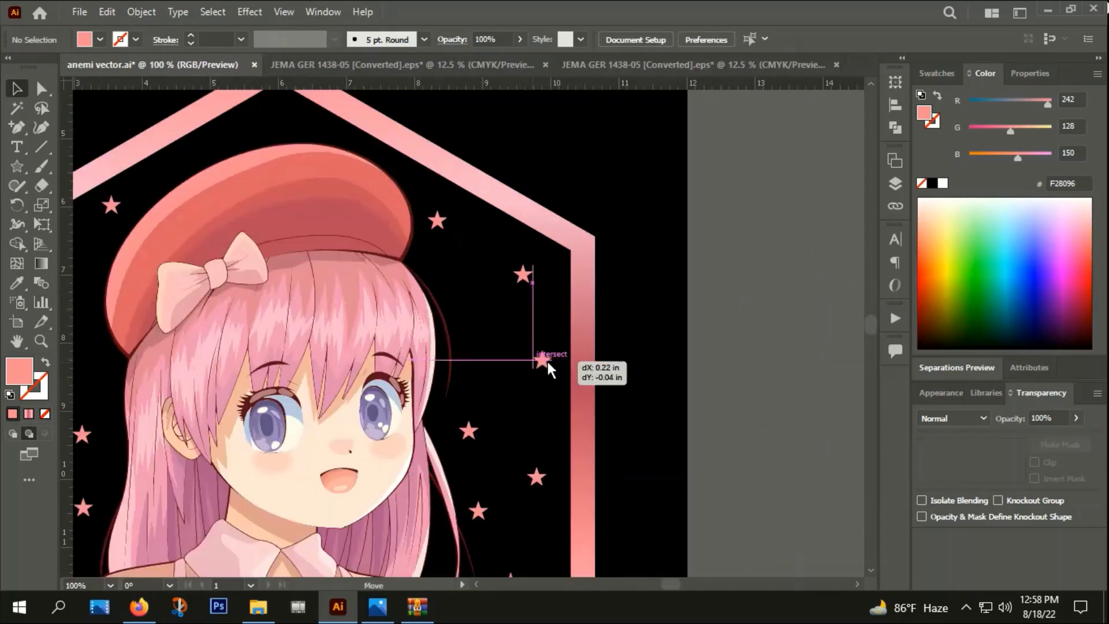
drag(532, 362, 550, 358)
drag(523, 276, 533, 264)
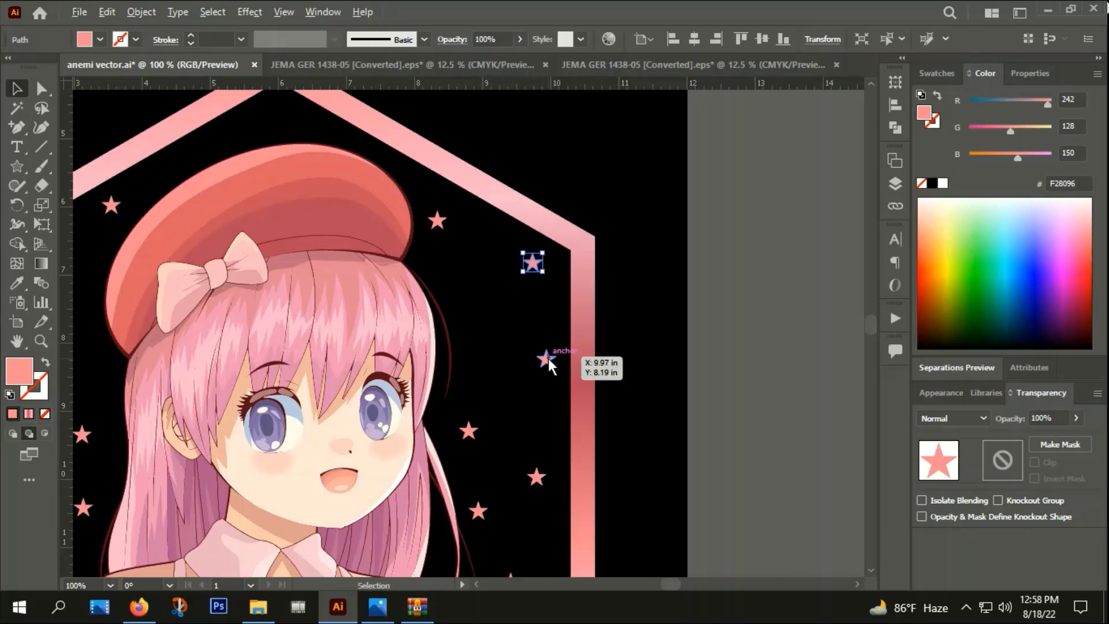
alt+drag(549, 358, 479, 309)
click(680, 290)
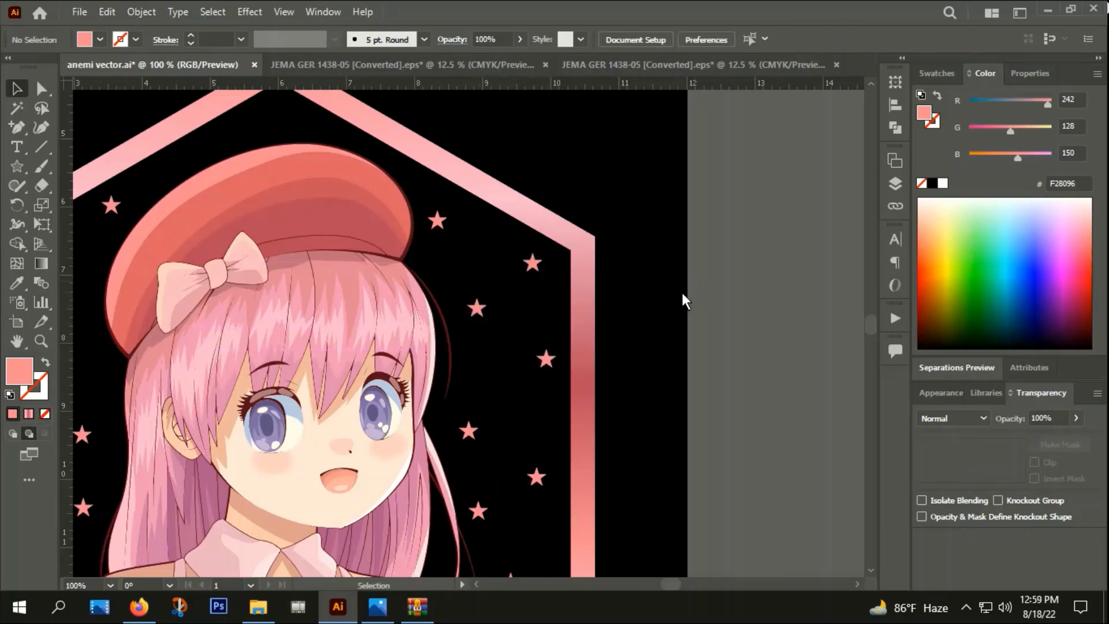
Group the hexagon artwork together.
alt+scroll(674, 307, down, 3)
mouse_move(672, 439)
mouse_down()
mouse_move(566, 434)
mouse_move(501, 261)
mouse_up()
right_click(501, 261)
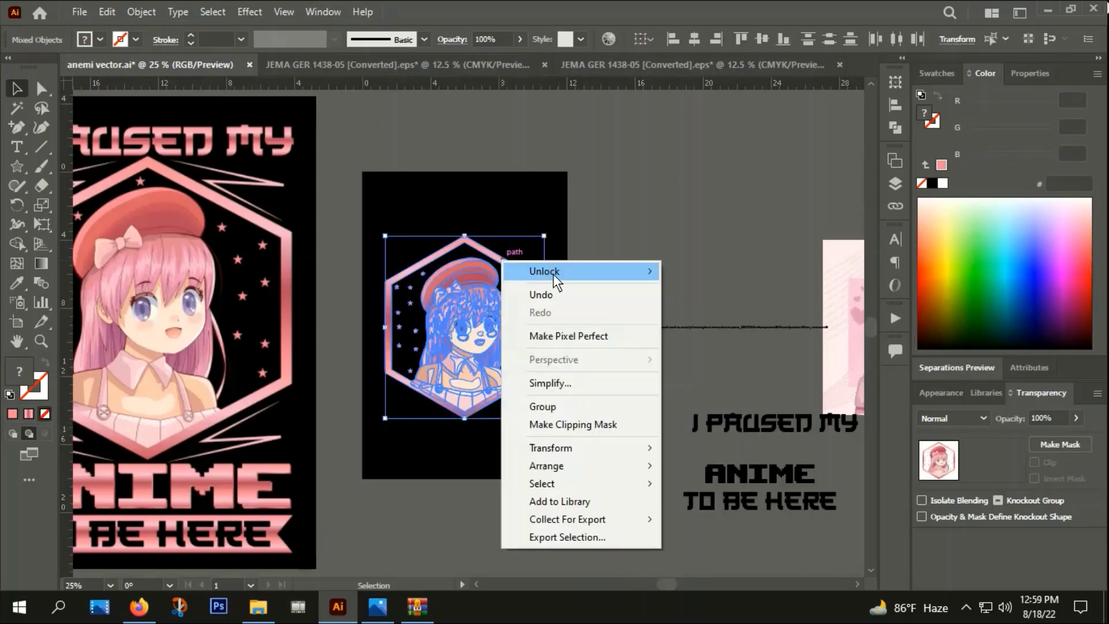
click(564, 406)
click(600, 184)
Duplicate a small star up near the hexagon's top peak.
scroll(445, 274, up, 4)
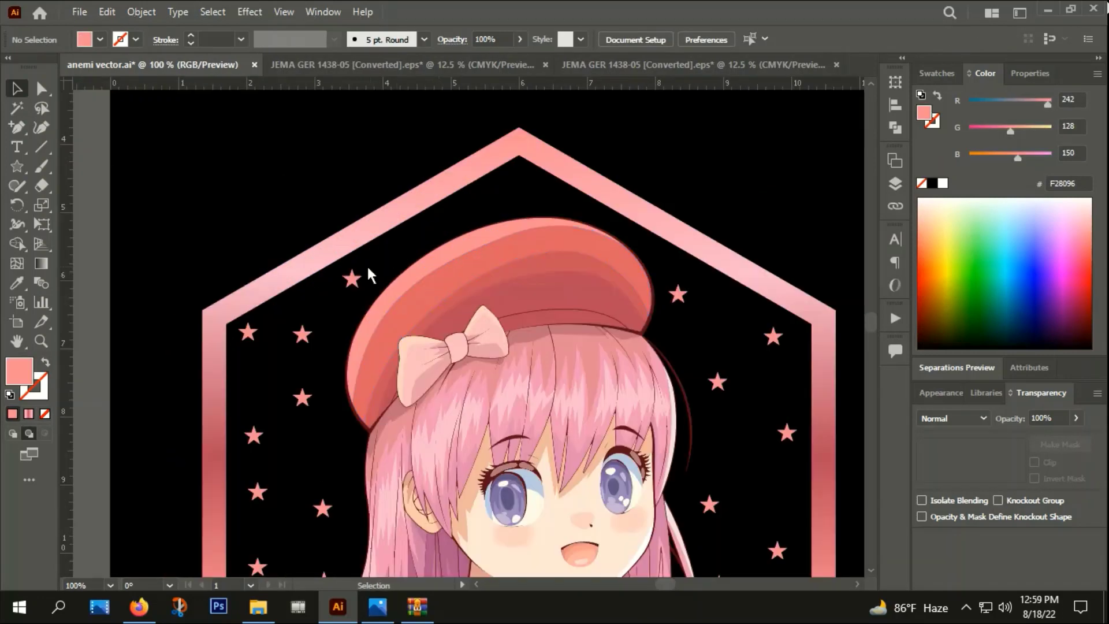
click(356, 277)
mouse_move(356, 279)
mouse_down()
mouse_move(479, 201)
mouse_move(418, 237)
mouse_up()
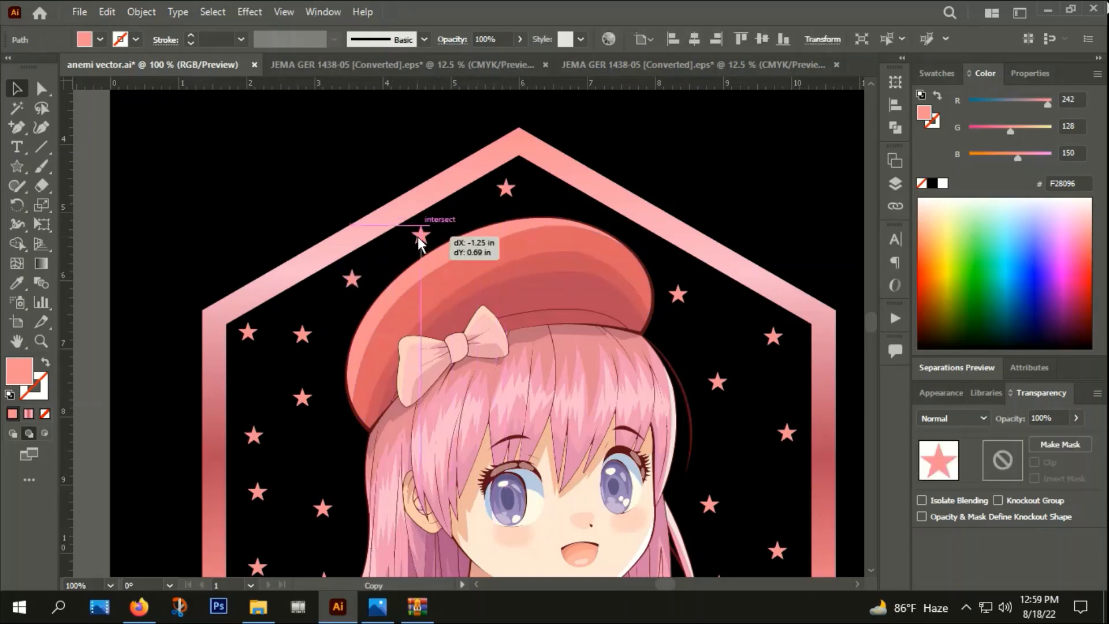
scroll(400, 174, down, 1)
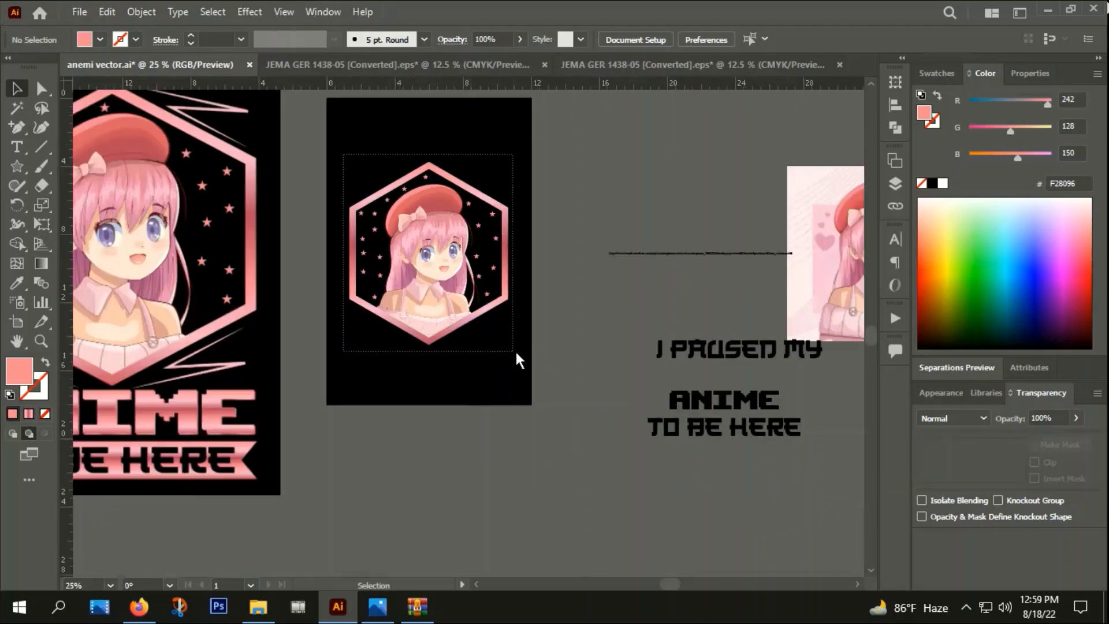
Group the hexagon artwork, then nudge I PAUSED MY left and TO BE HERE down.
right_click(494, 236)
click(542, 378)
key(ctrl+shift+a)
scroll(503, 398, down, 1)
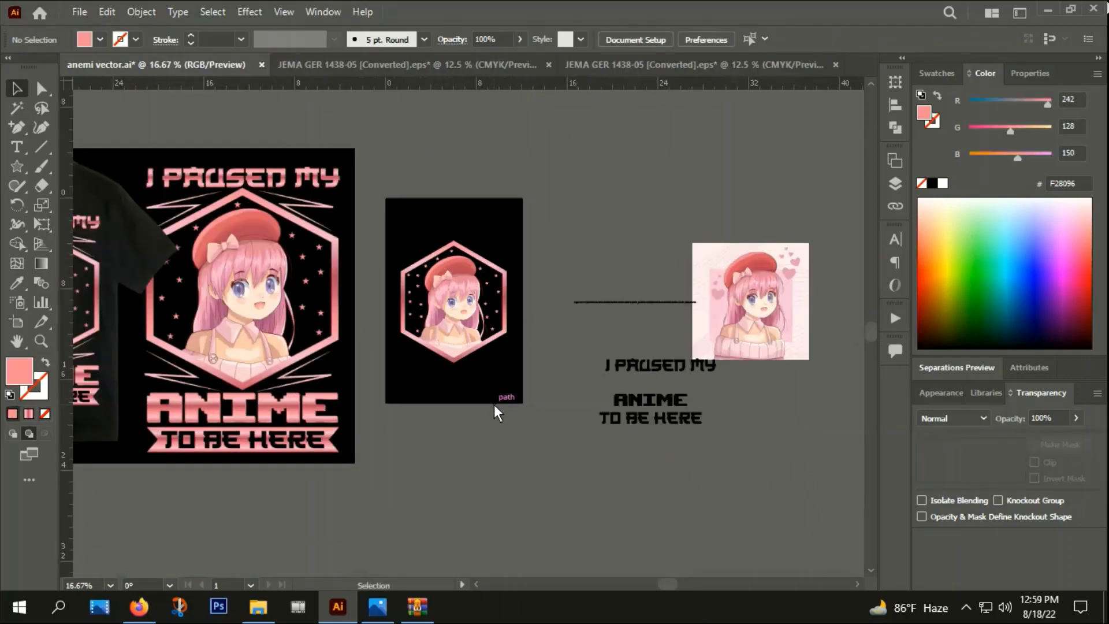
scroll(494, 405, up, 1)
scroll(556, 440, down, 1)
drag(664, 352, 645, 354)
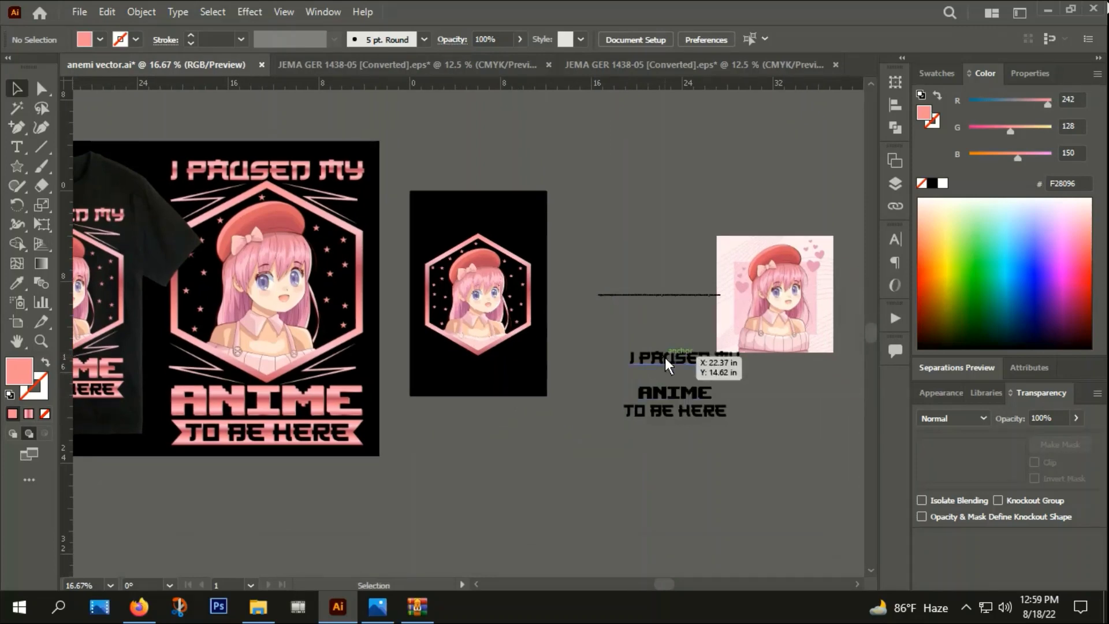
drag(672, 411, 676, 425)
shift+click(671, 395)
Duplicate I PAUSED MY higher up, outline it, and fill it with the hexagon's pink gradient.
drag(663, 366, 639, 203)
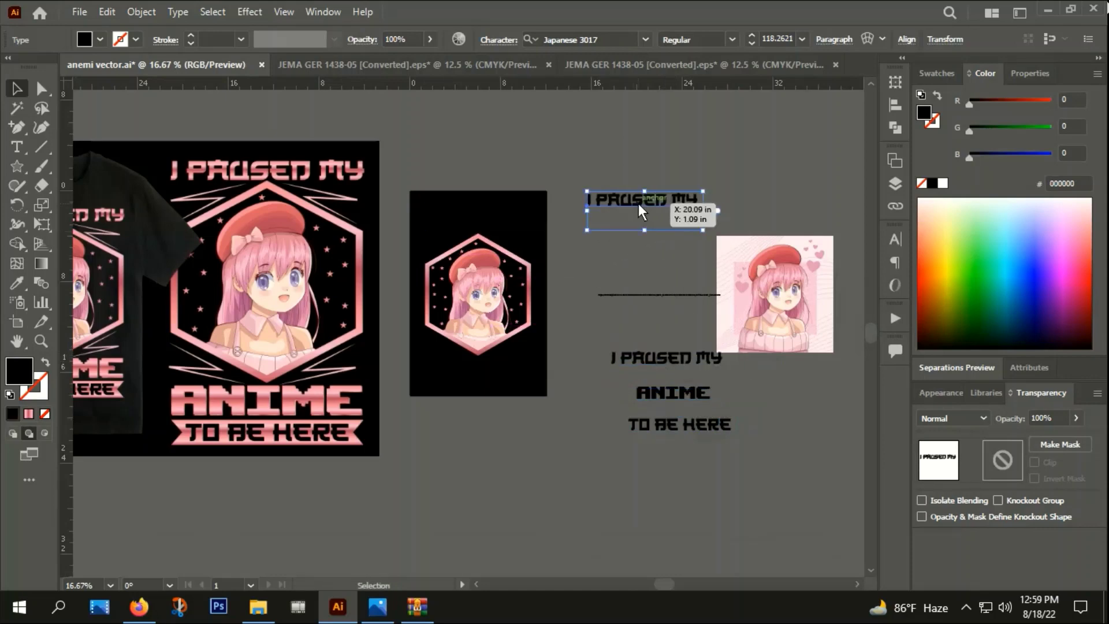
right_click(638, 203)
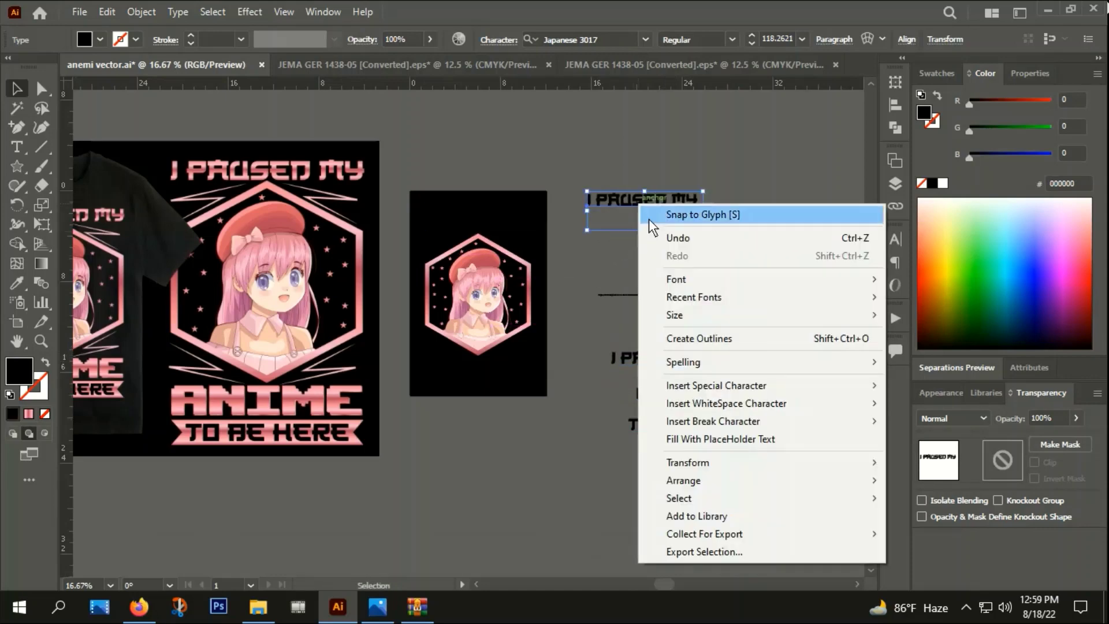
click(703, 344)
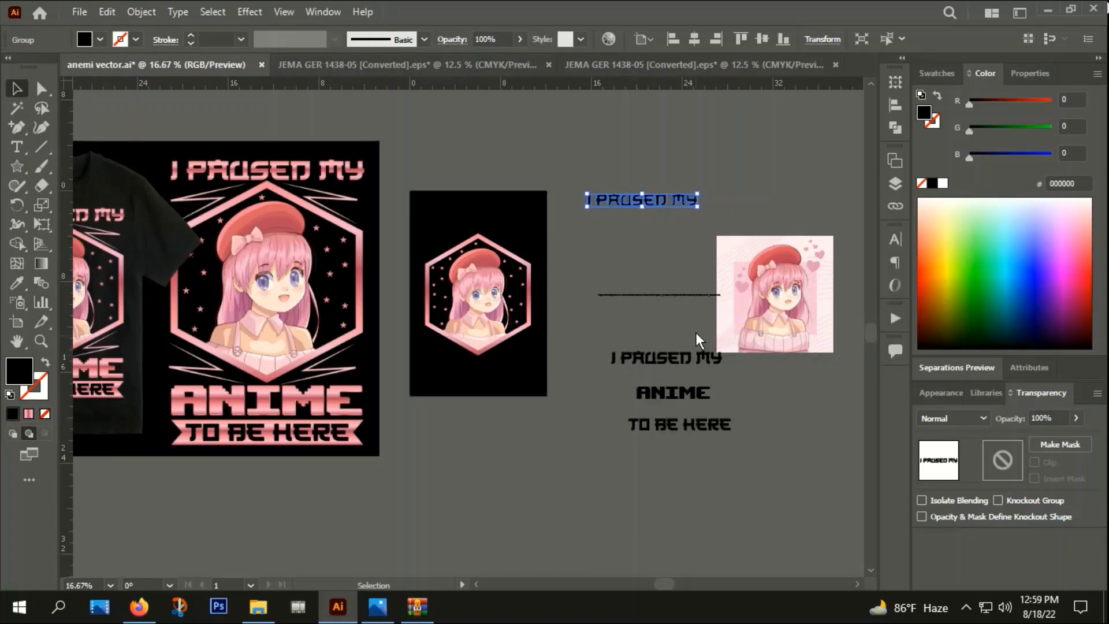
key(i)
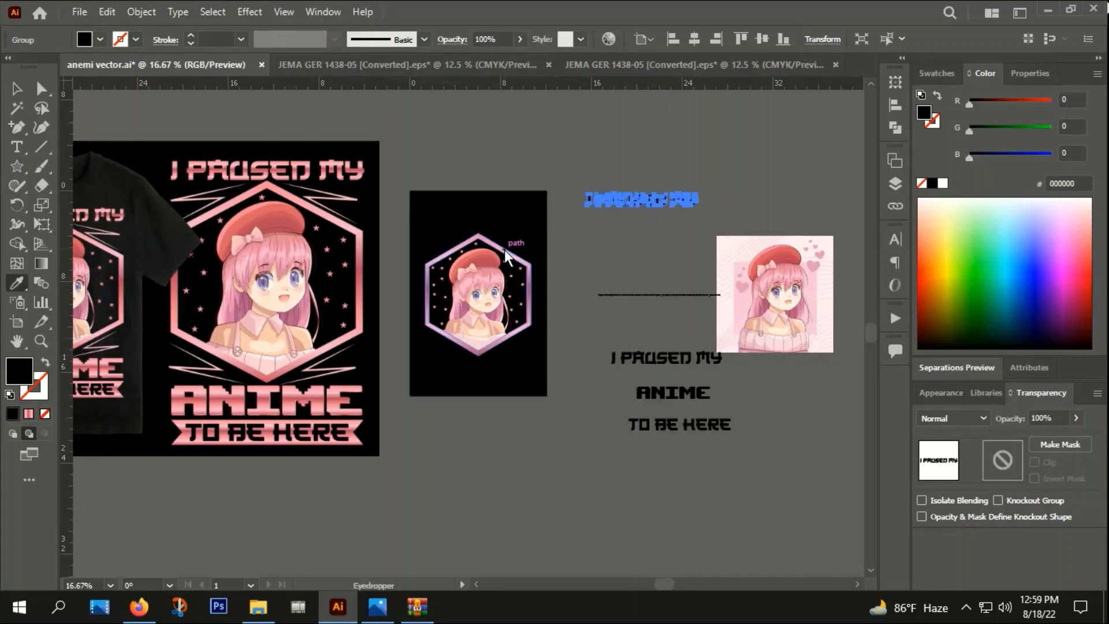
click(505, 253)
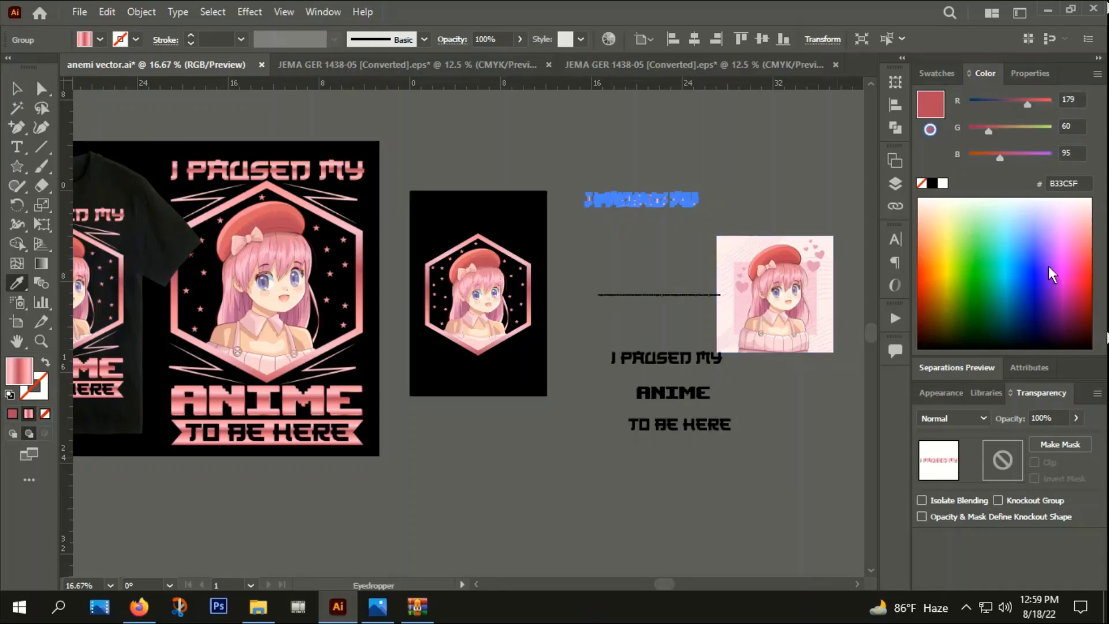
Set the heading gradient angle to -90° and move it to the small artboard's top.
key(ctrl+shift+a)
click(314, 12)
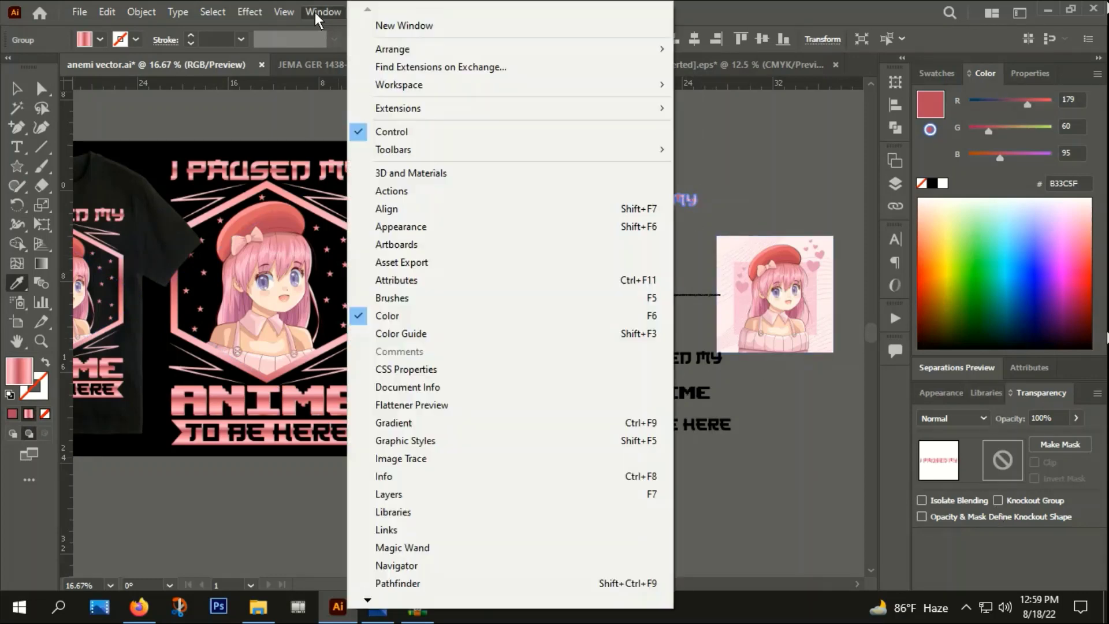
click(412, 423)
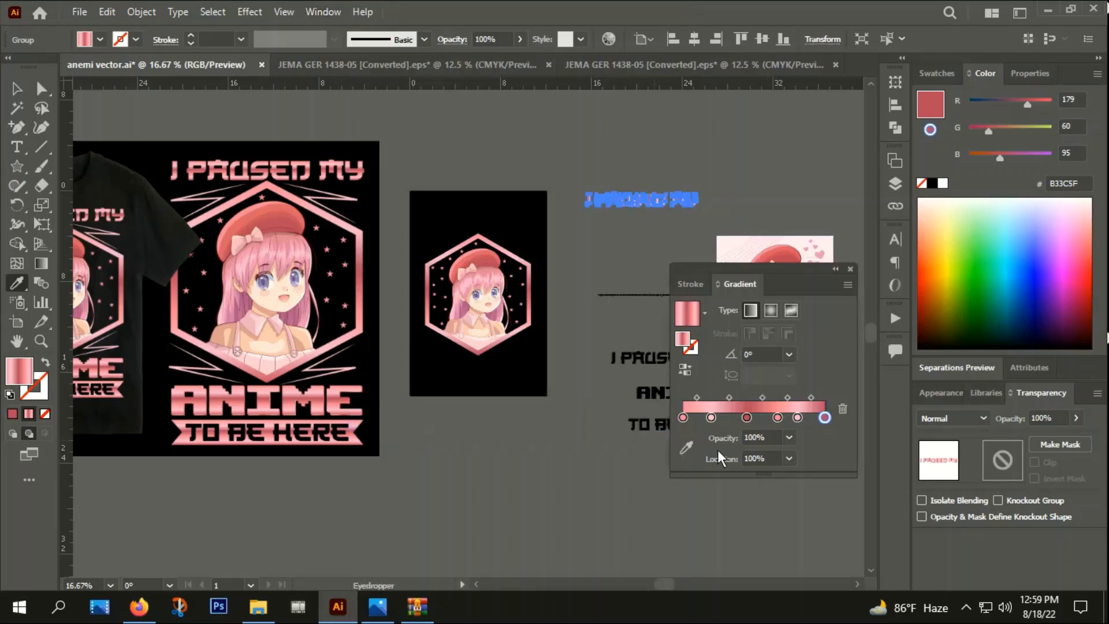
click(788, 356)
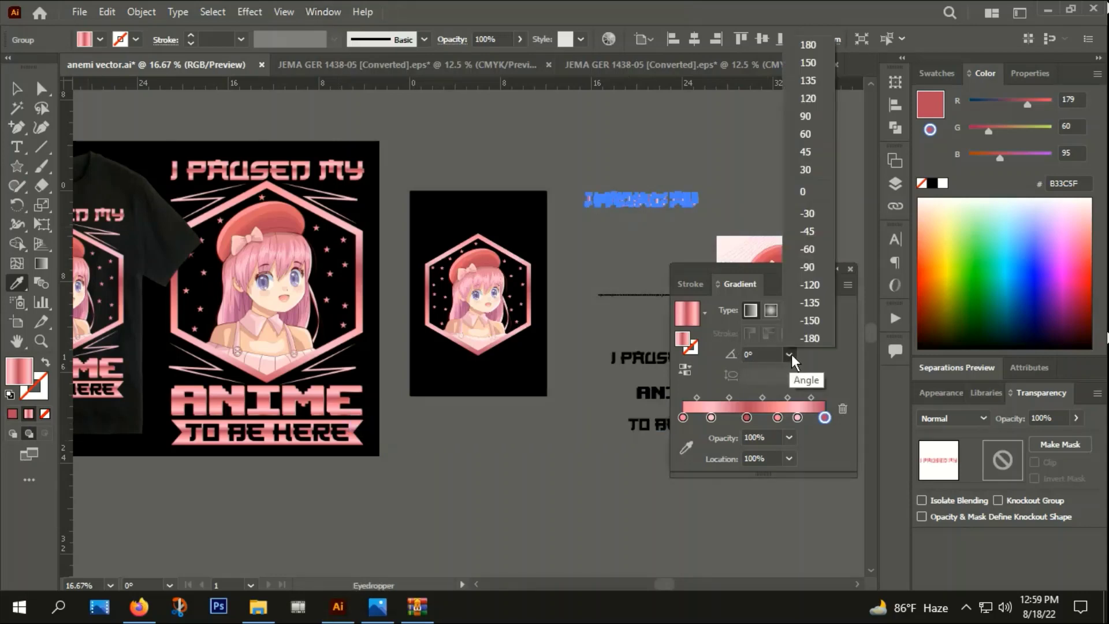
click(826, 263)
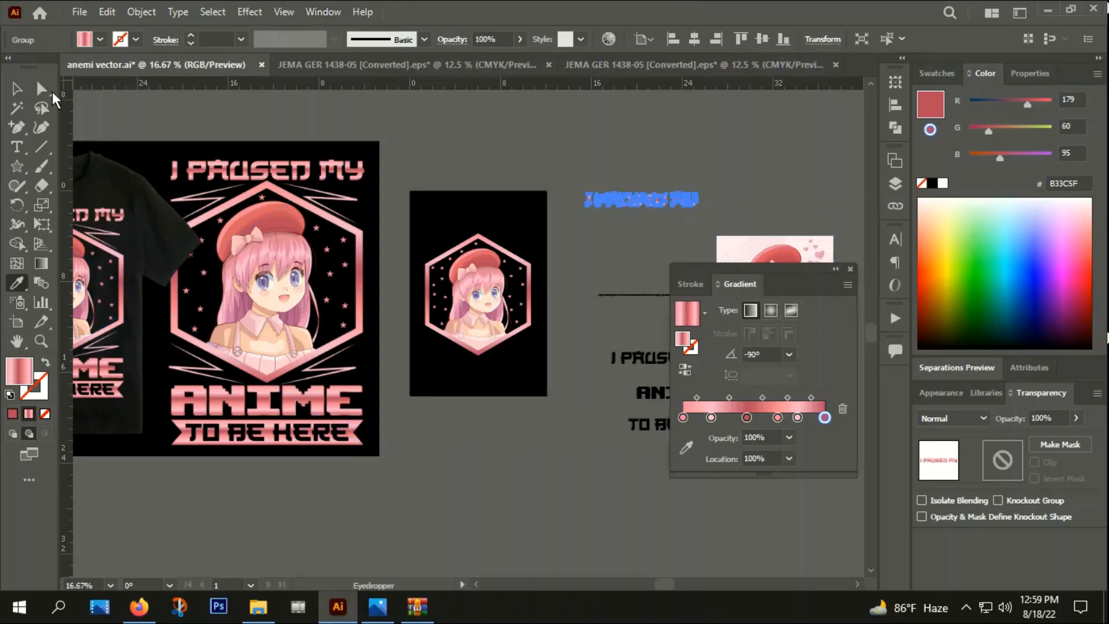
key(v)
mouse_move(593, 196)
mouse_down()
mouse_move(449, 213)
mouse_move(453, 196)
mouse_up()
scroll(449, 213, up, 3)
scroll(449, 213, down, 2)
scroll(556, 245, down, 2)
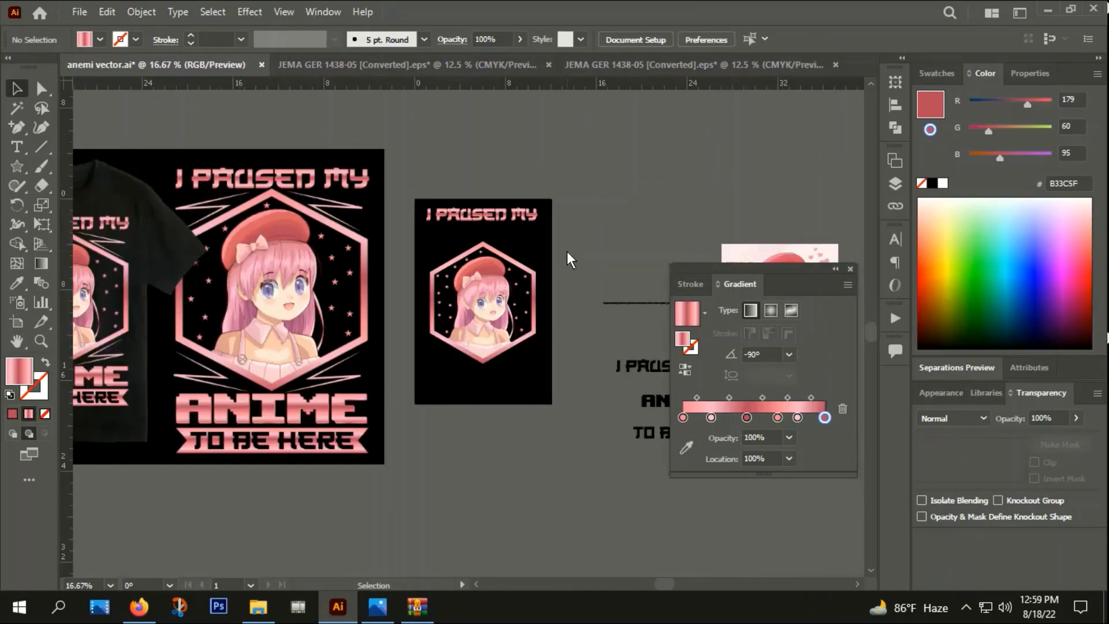
drag(566, 255, 549, 157)
Move ANIME below the hexagon, bring it to the front, and convert it to outlines.
drag(653, 304, 462, 290)
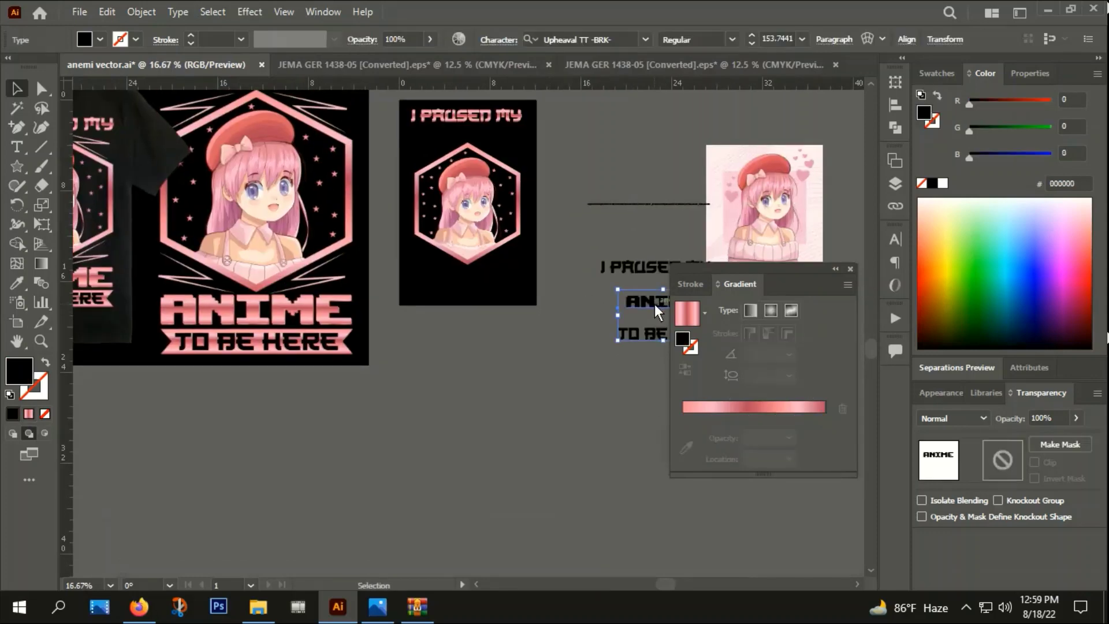
right_click(462, 290)
mouse_move(508, 508)
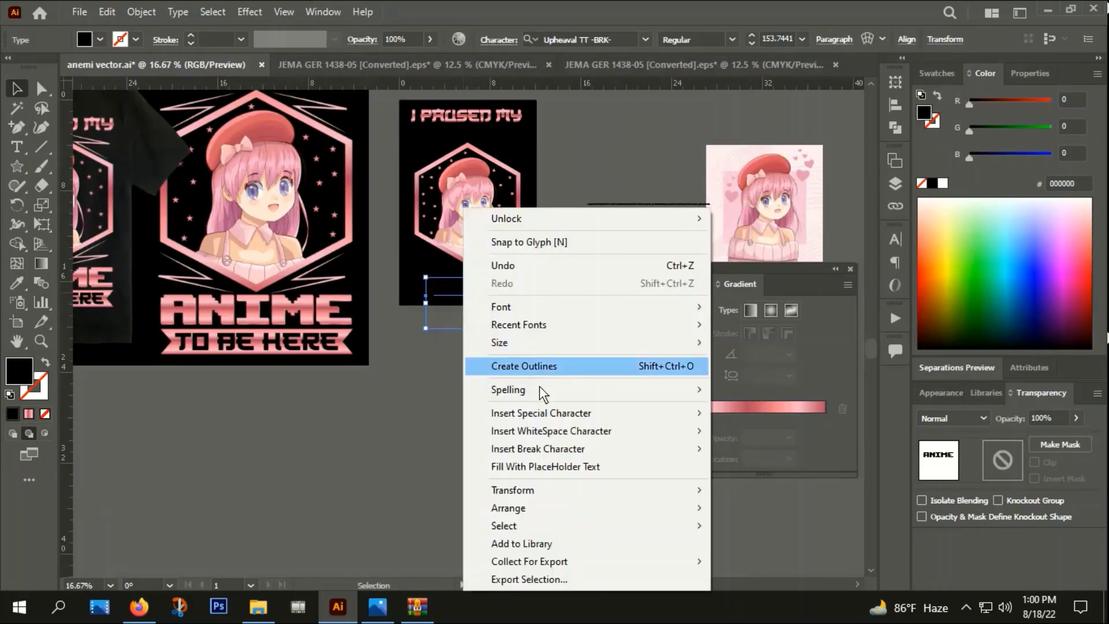
click(727, 508)
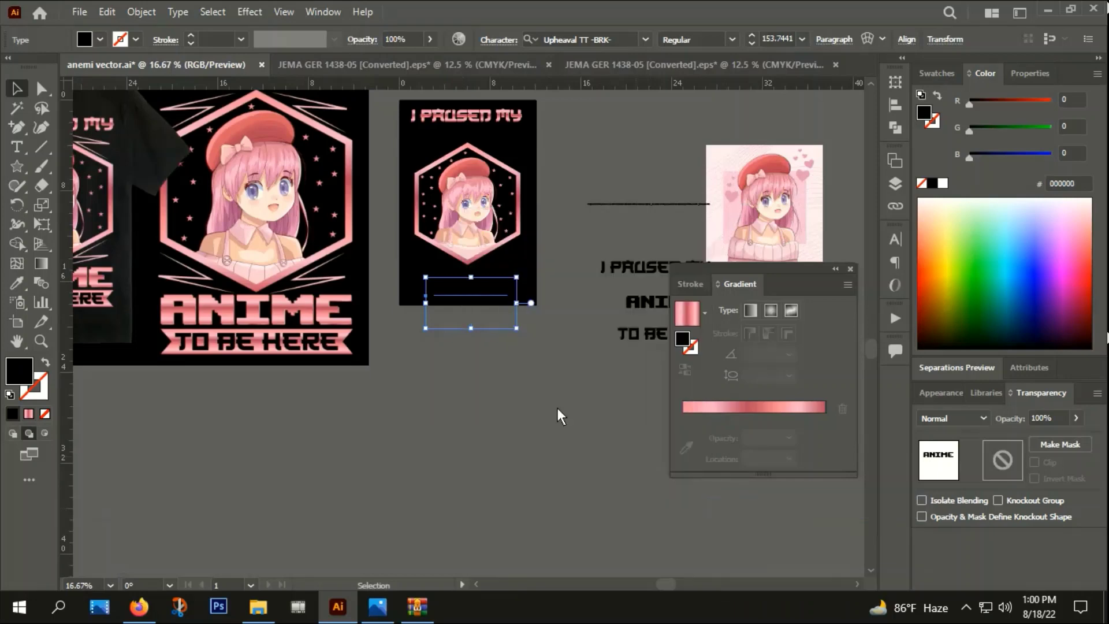
right_click(458, 275)
click(518, 366)
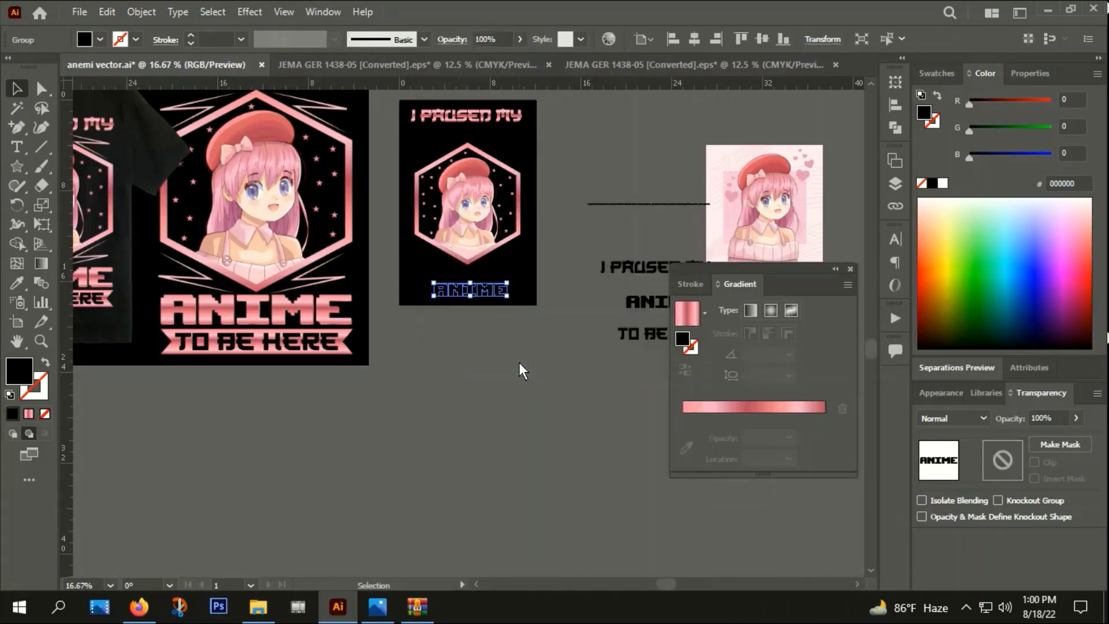
Fill ANIME with MY's pink gradient at a -90° angle.
key(i)
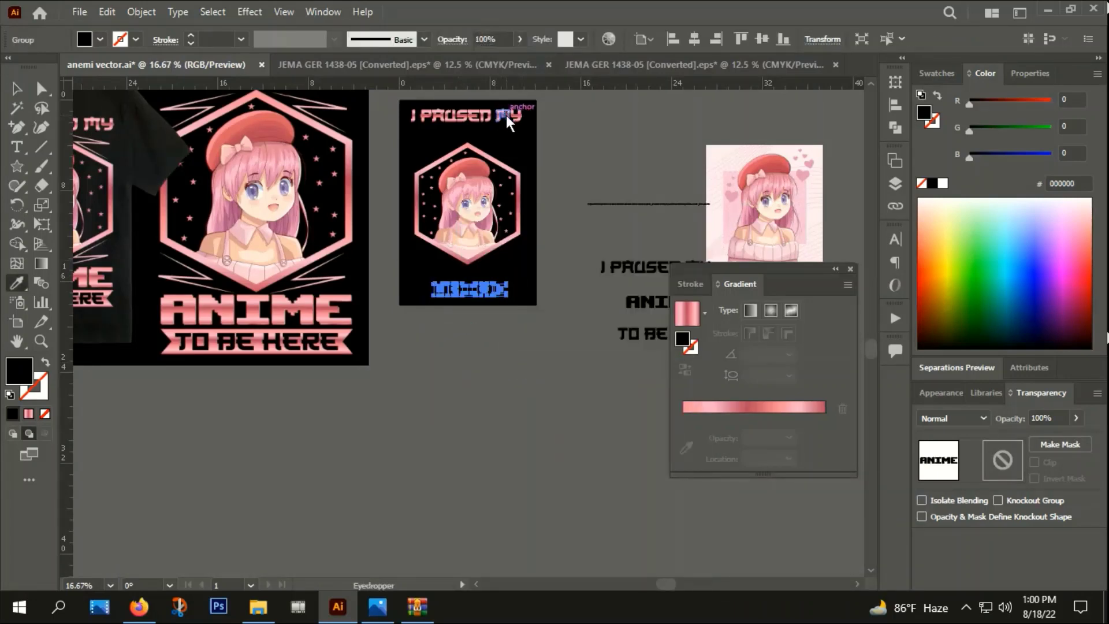
click(506, 115)
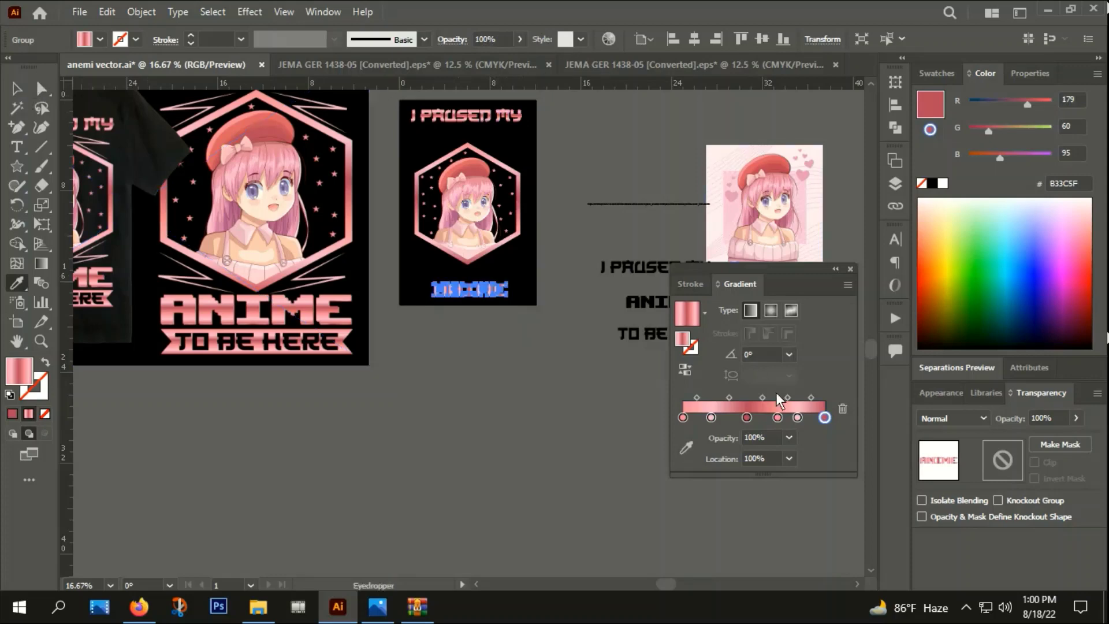
click(789, 354)
click(795, 249)
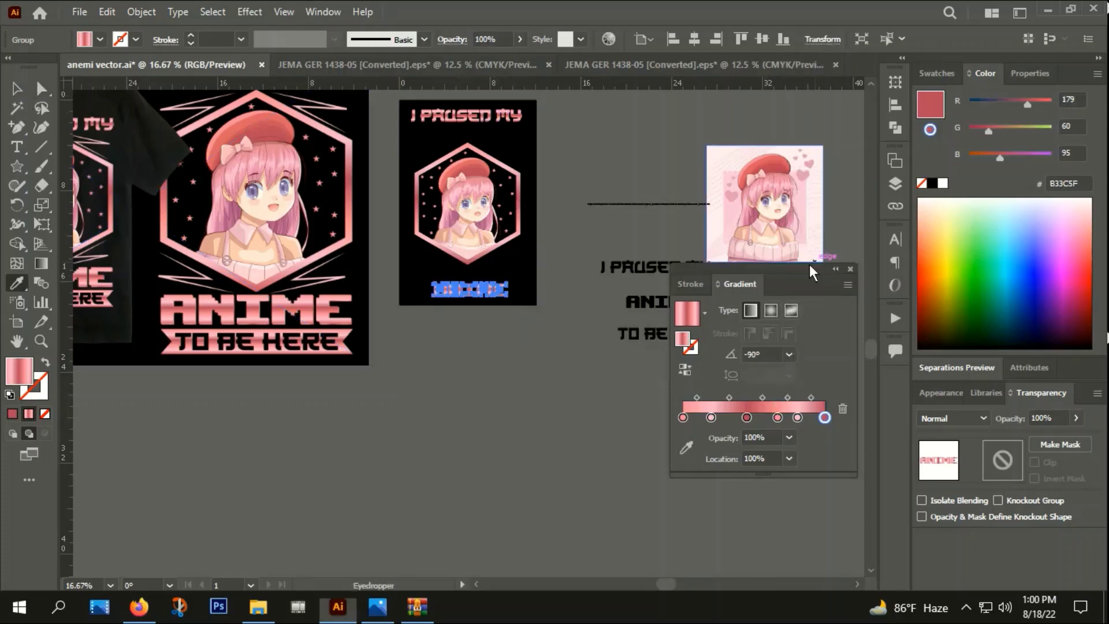
click(16, 89)
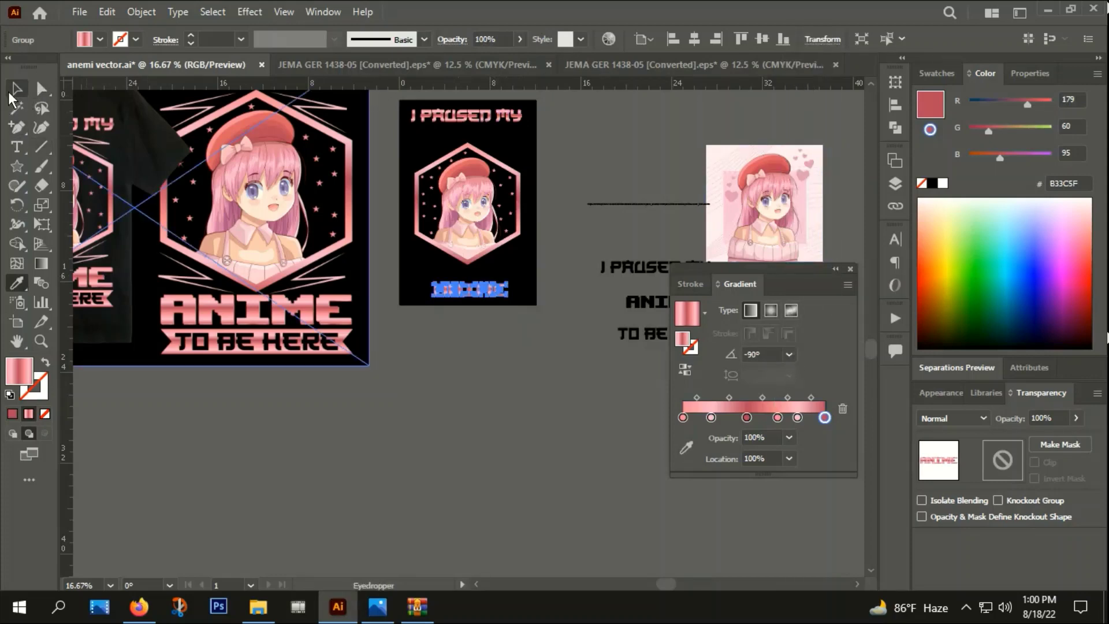
click(849, 275)
click(680, 344)
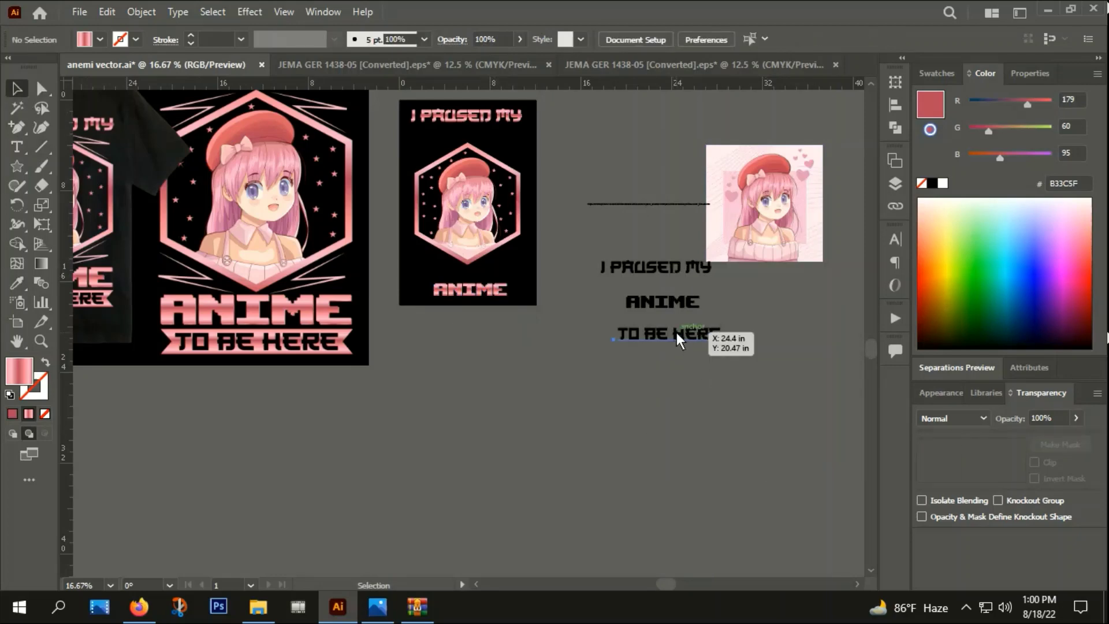
Drag a duplicate of the TO BE HERE text below the small artboard.
drag(674, 334, 489, 352)
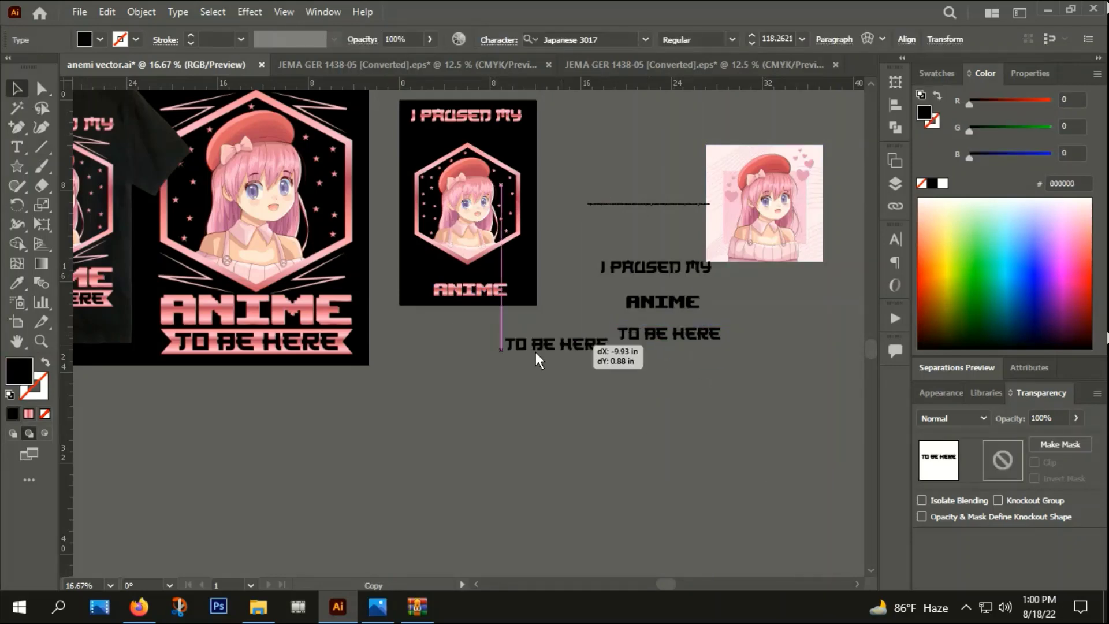
scroll(474, 144, up, 1)
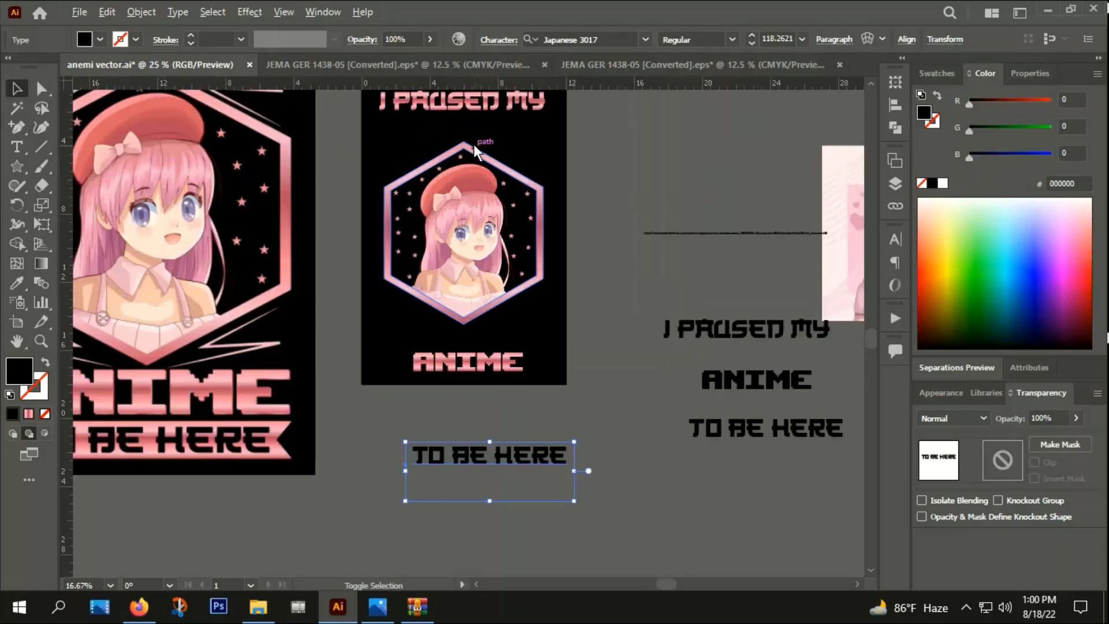
scroll(639, 262, up, 1)
scroll(639, 261, up, 1)
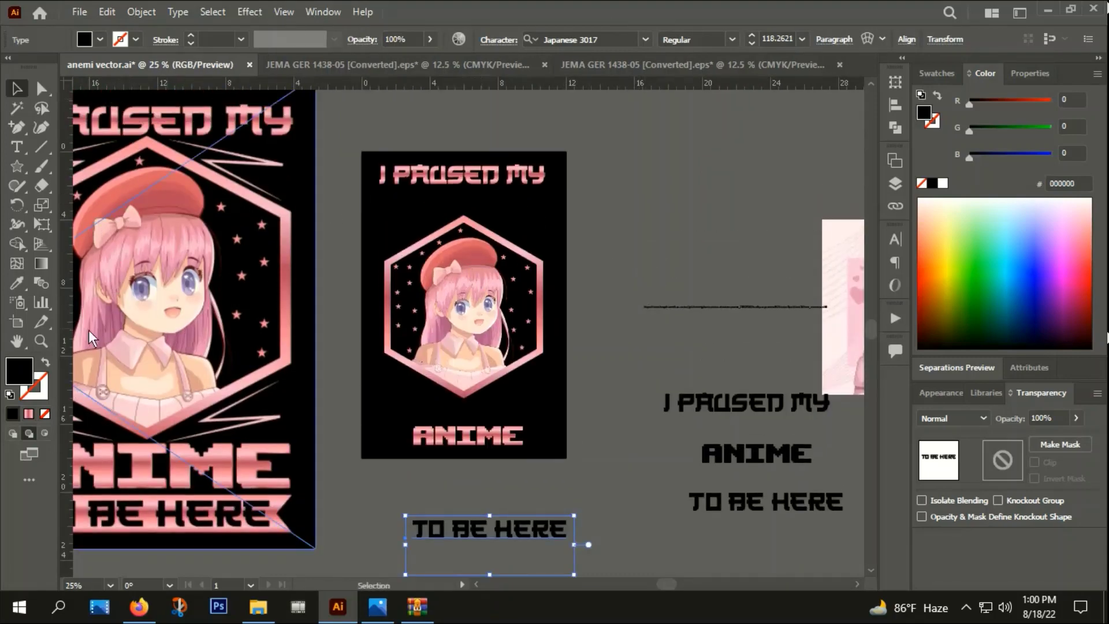
Place a vertical guide on the hexagon's left edge and an Alt-dragged copy on its right edge.
drag(68, 350, 351, 365)
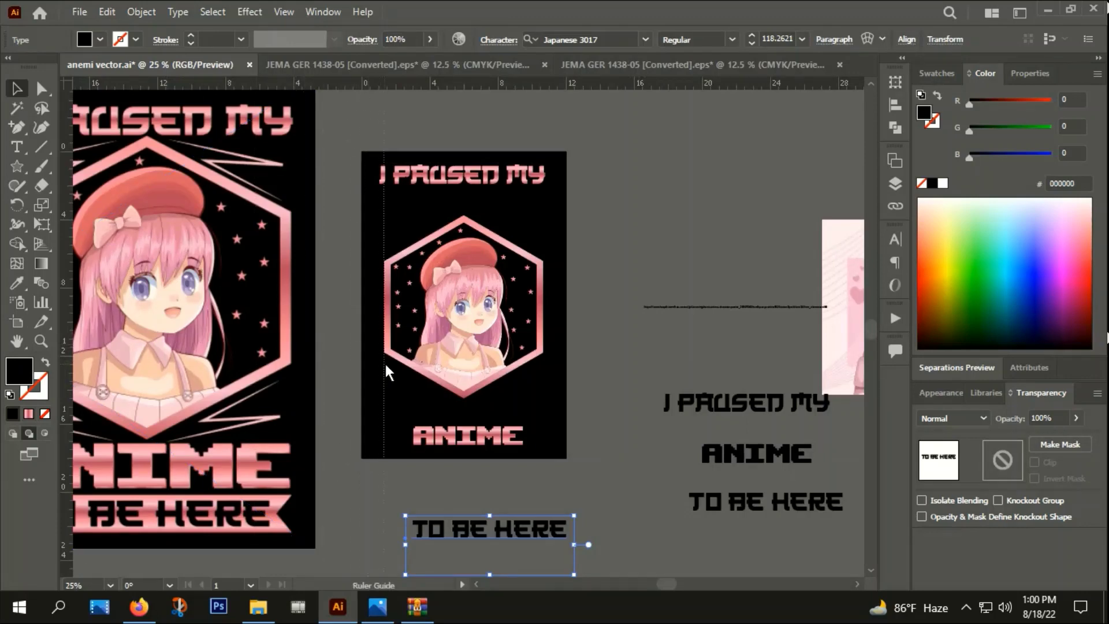
drag(356, 361, 383, 363)
scroll(404, 346, up, 4)
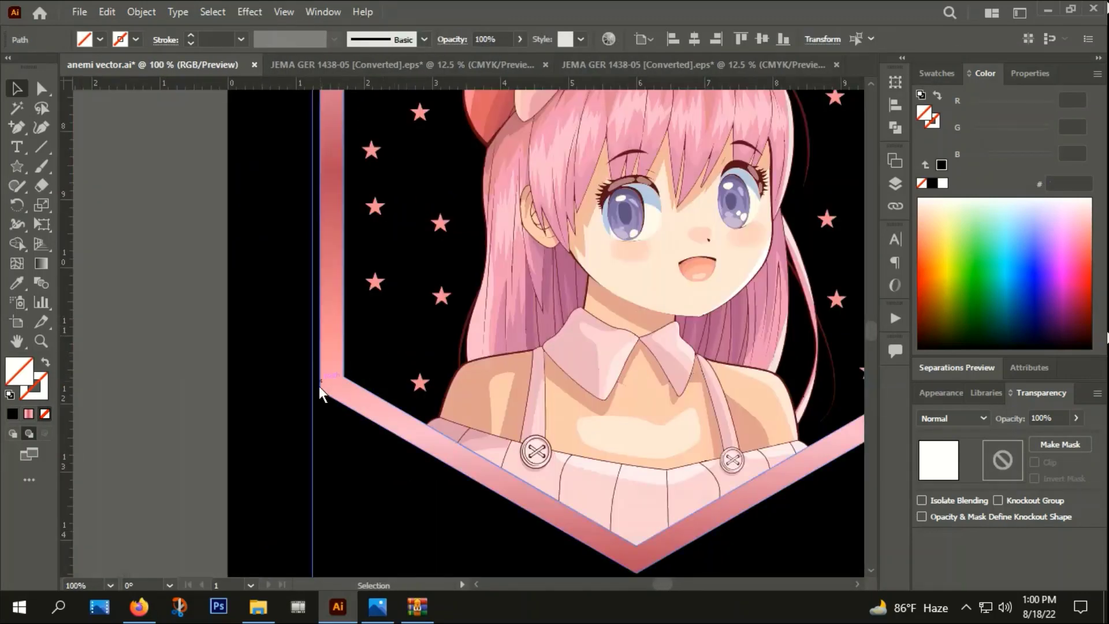
scroll(315, 404, down, 3)
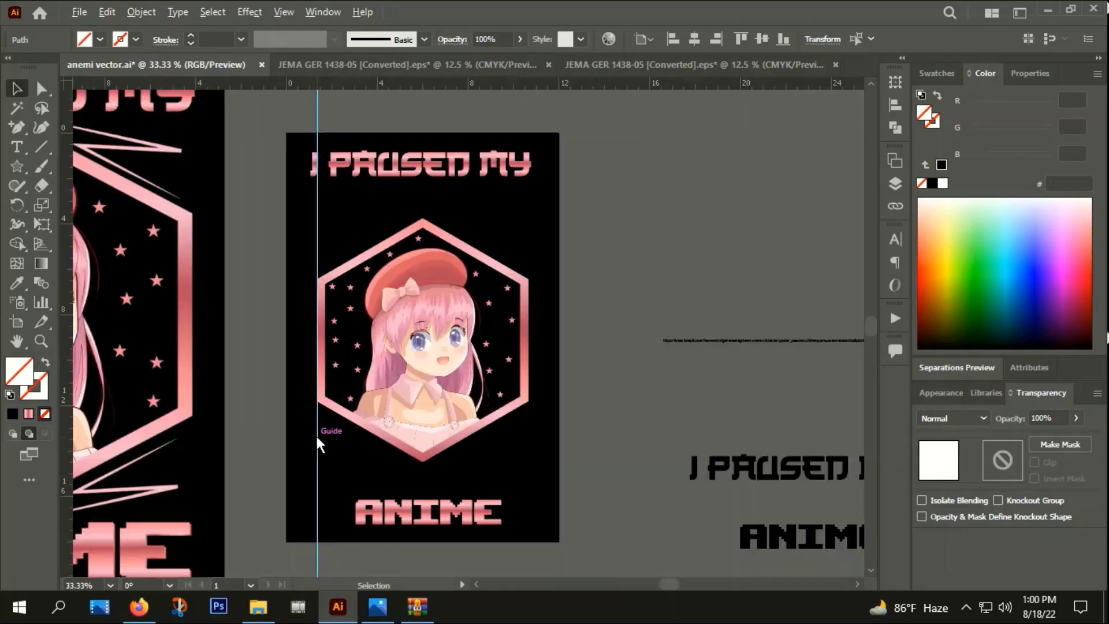
mouse_move(317, 439)
mouse_down()
mouse_move(540, 441)
mouse_move(529, 432)
mouse_up()
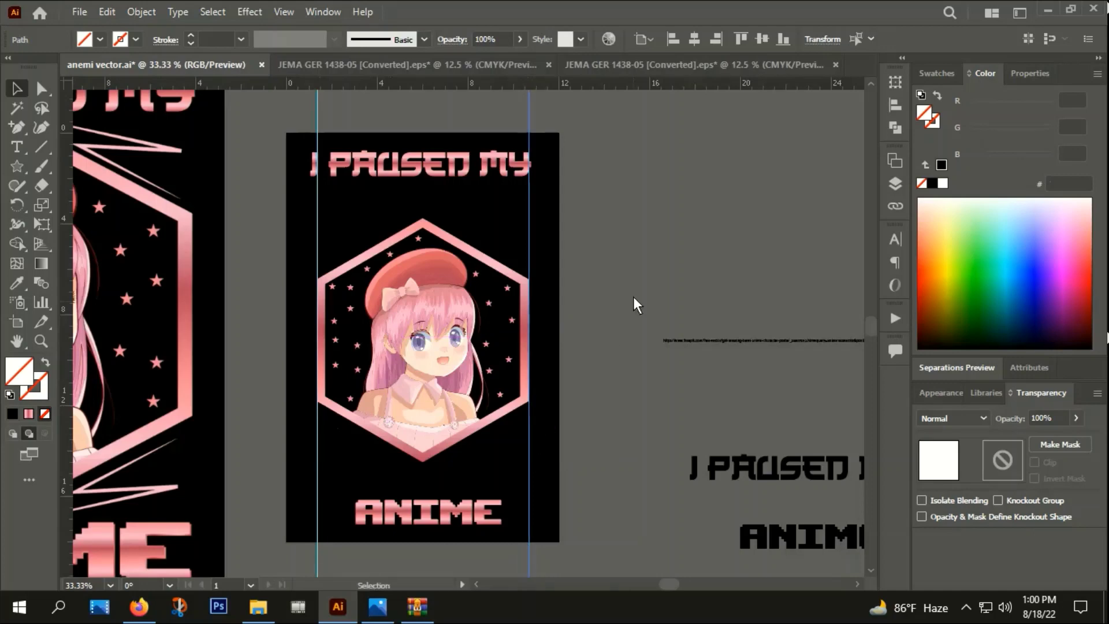
click(632, 296)
scroll(609, 292, up, 1)
scroll(609, 292, up, 2)
scroll(342, 261, up, 1)
Shrink the 'I PAUSED MY' heading proportionally so its J meets the left guide.
click(344, 283)
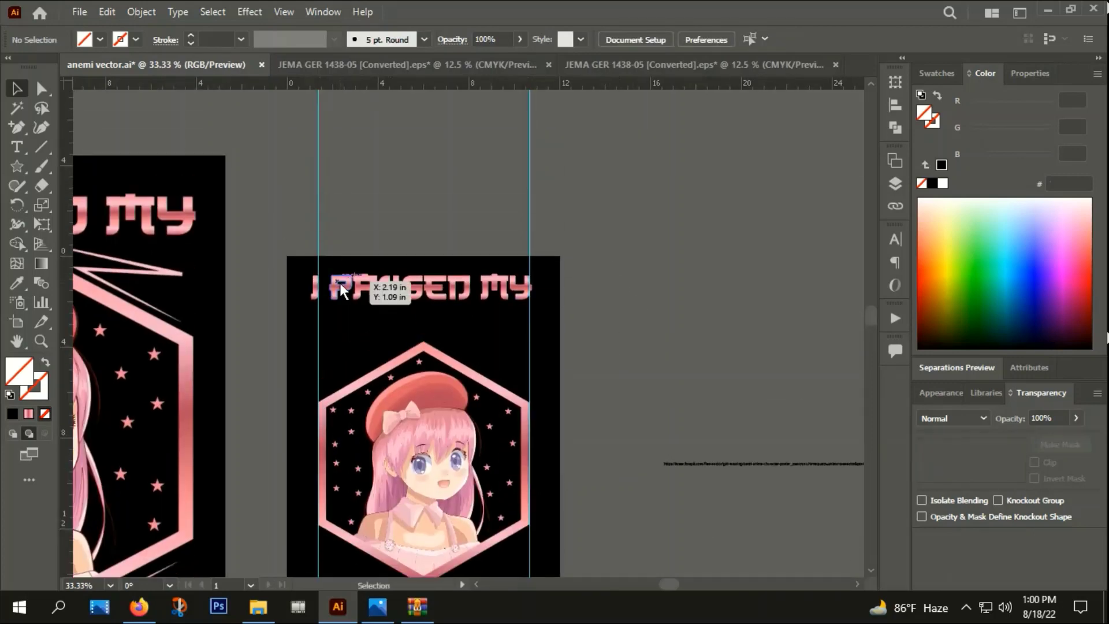
scroll(337, 302, up, 1)
scroll(337, 305, up, 1)
drag(259, 287, 273, 286)
scroll(272, 281, up, 5)
drag(186, 188, 273, 199)
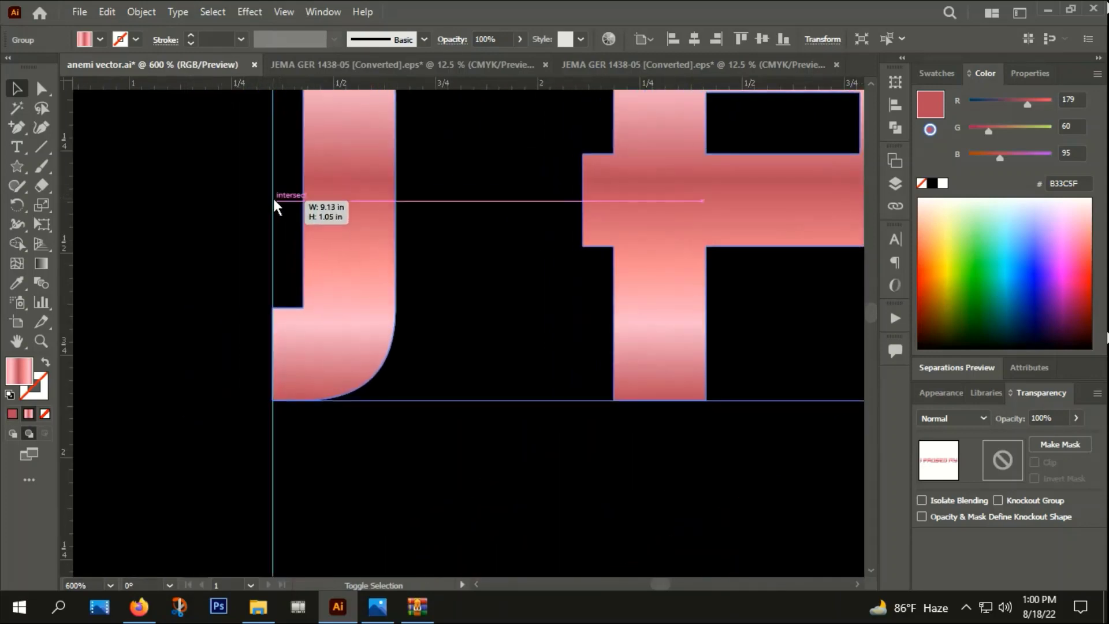
scroll(272, 199, down, 5)
Stretch the heading's right side until the Y snaps to the right guide.
drag(684, 273, 304, 296)
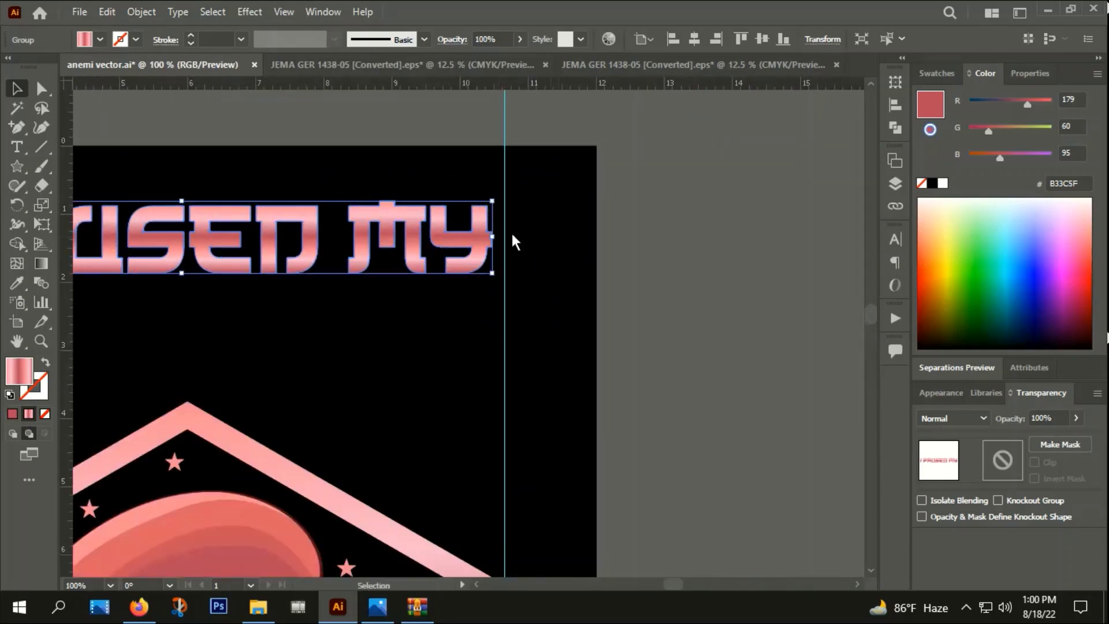
scroll(510, 231, up, 3)
scroll(499, 267, up, 1)
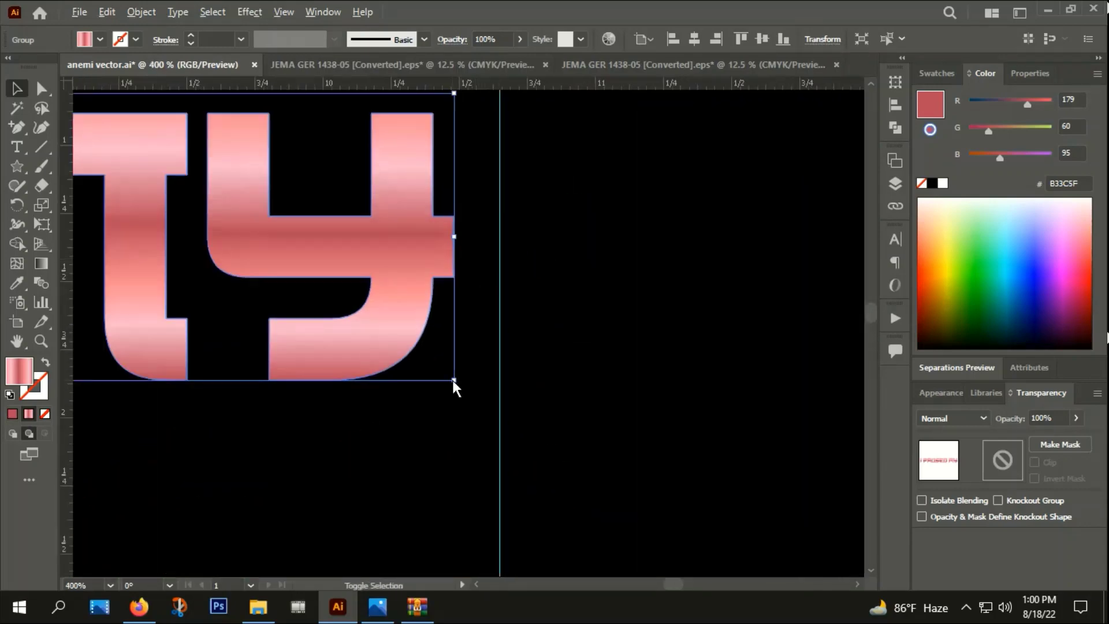
drag(456, 380, 476, 394)
drag(431, 240, 453, 238)
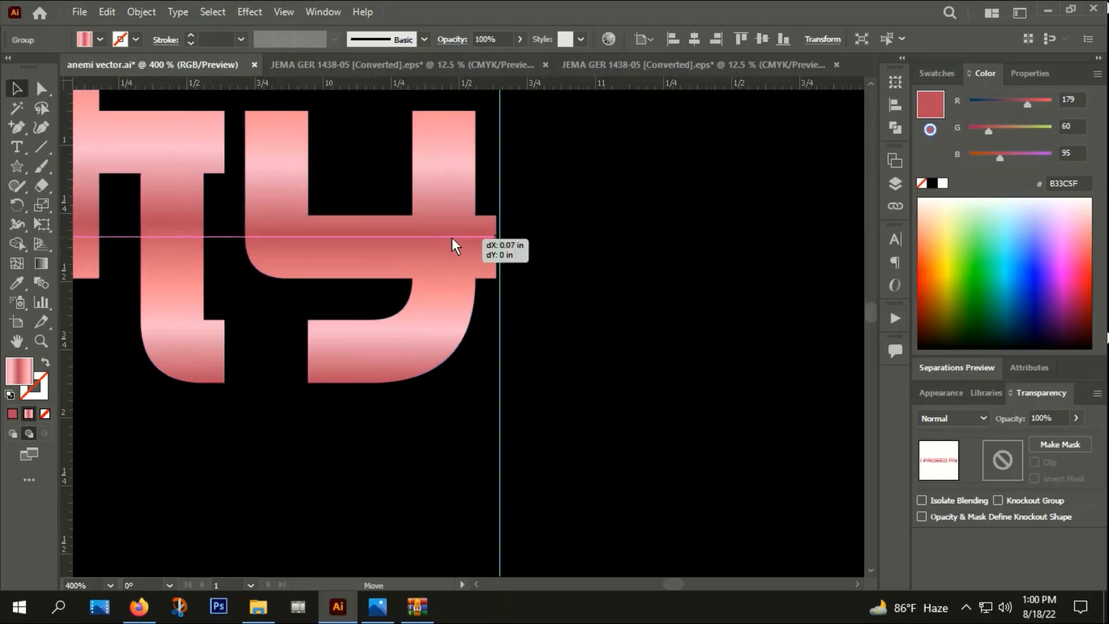
scroll(453, 238, down, 5)
scroll(469, 303, left, 1)
scroll(334, 253, left, 4)
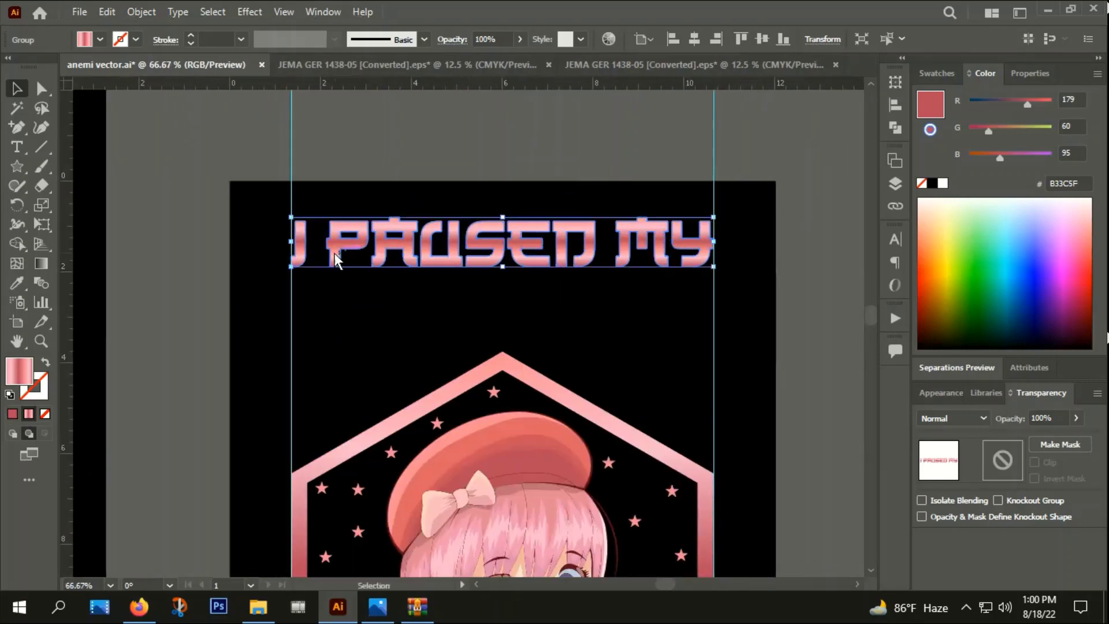
scroll(293, 258, up, 4)
scroll(286, 161, down, 3)
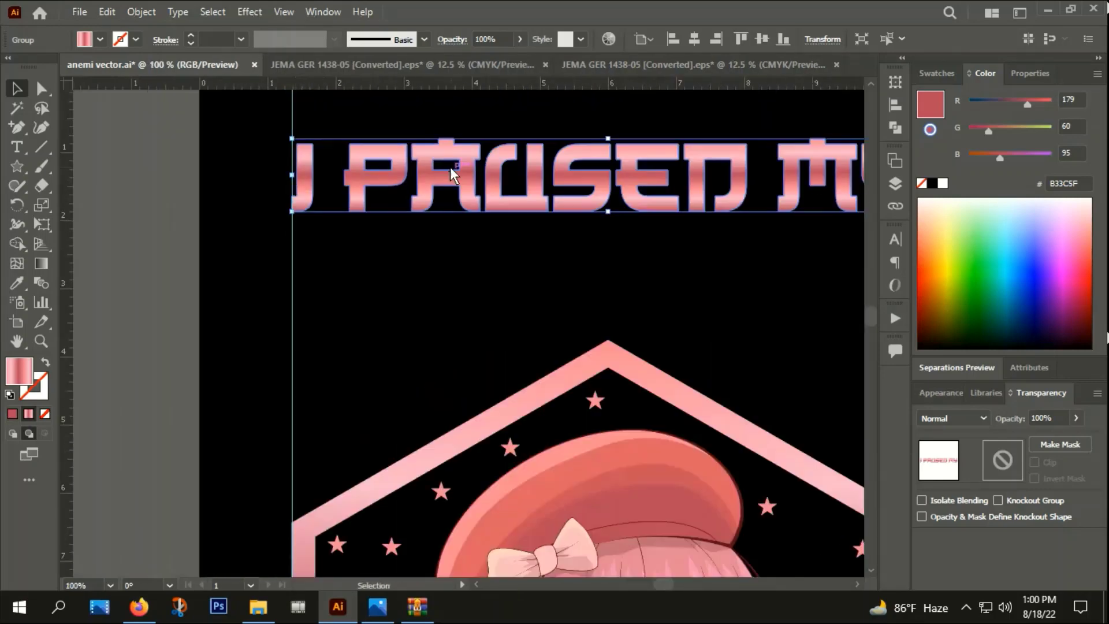
Move the heading down onto the hexagon's top point, keeping the J on the left guide.
drag(462, 174, 462, 288)
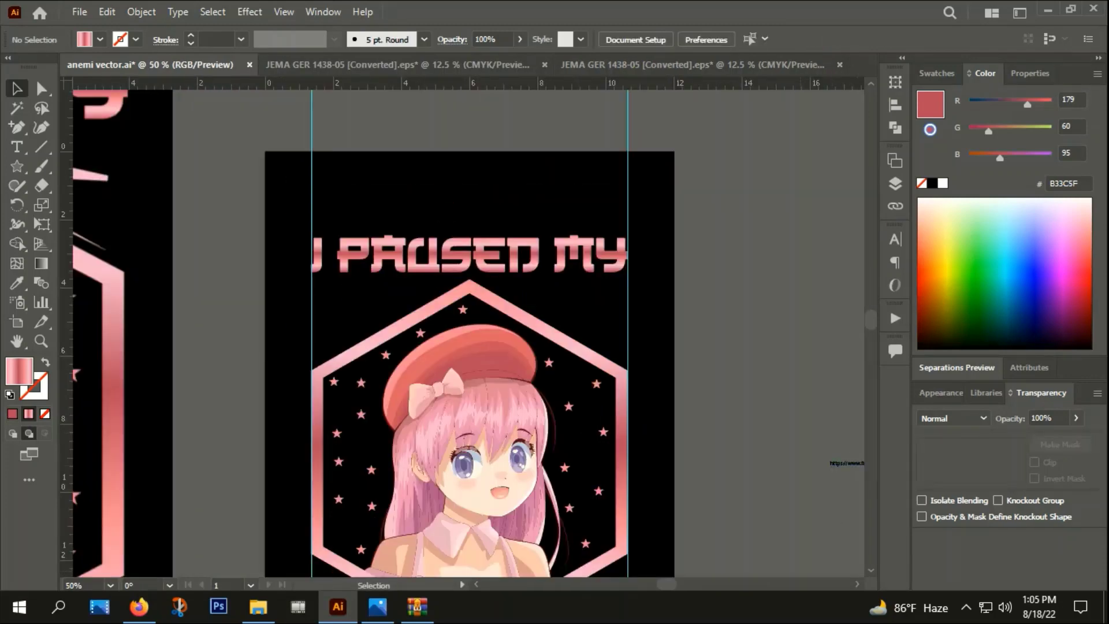
scroll(306, 254, up, 3)
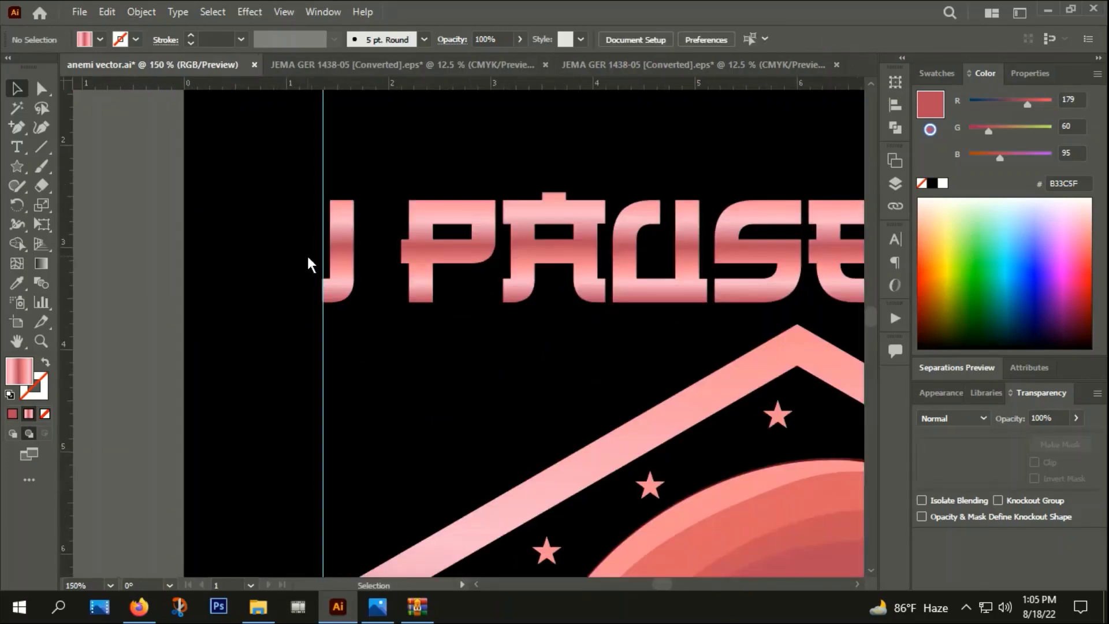
scroll(734, 295, right, 3)
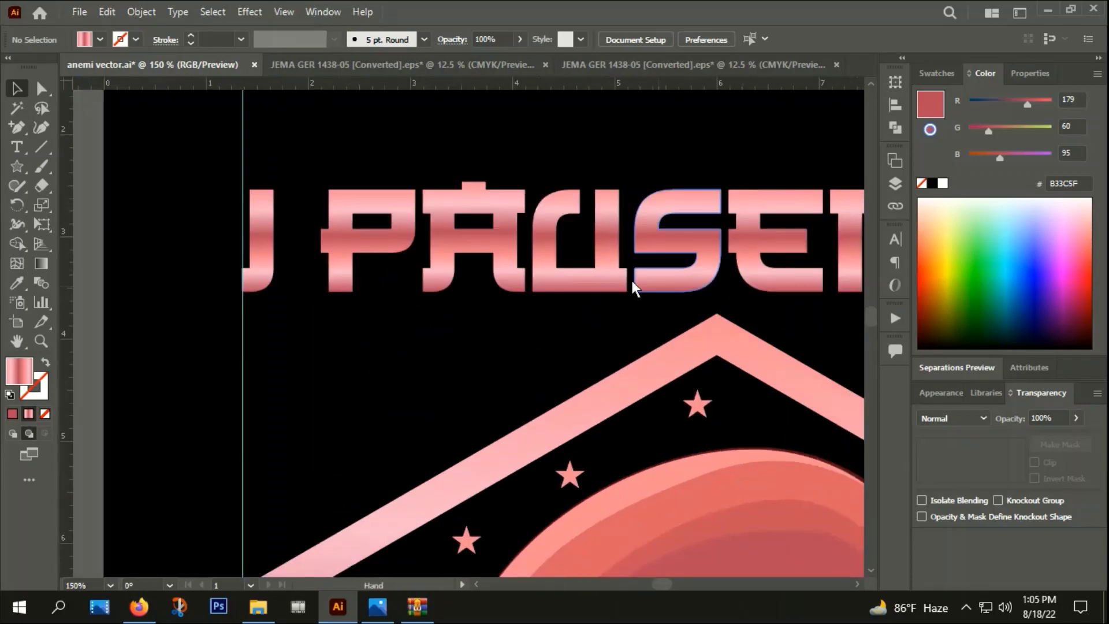
scroll(632, 281, right, 3)
drag(614, 236, 617, 326)
scroll(615, 282, up, 4)
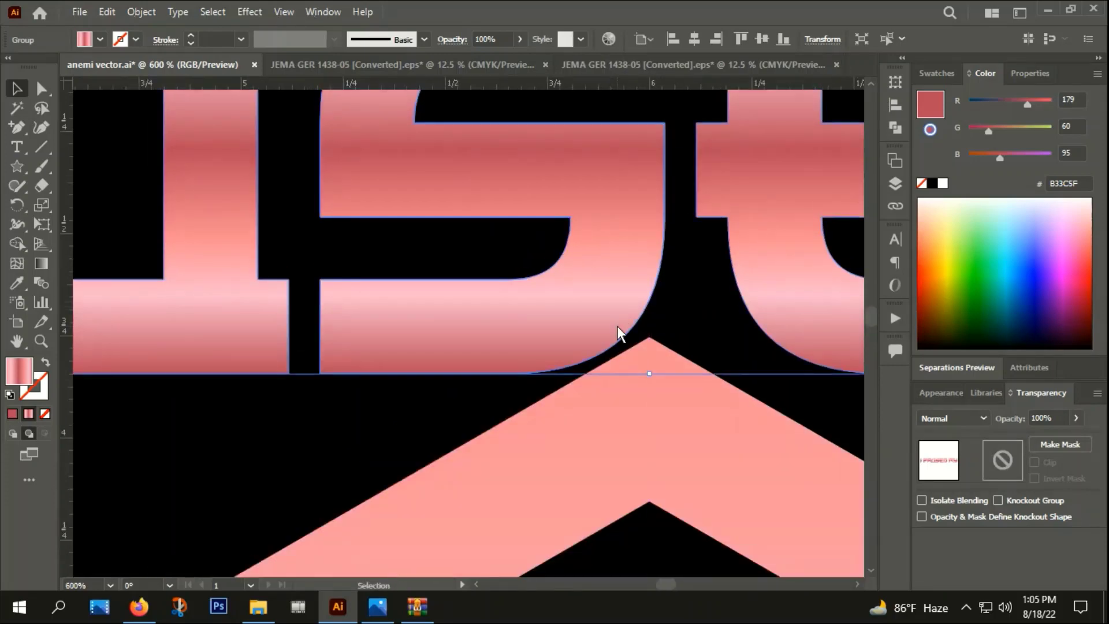
scroll(617, 326, down, 4)
scroll(480, 344, up, 4)
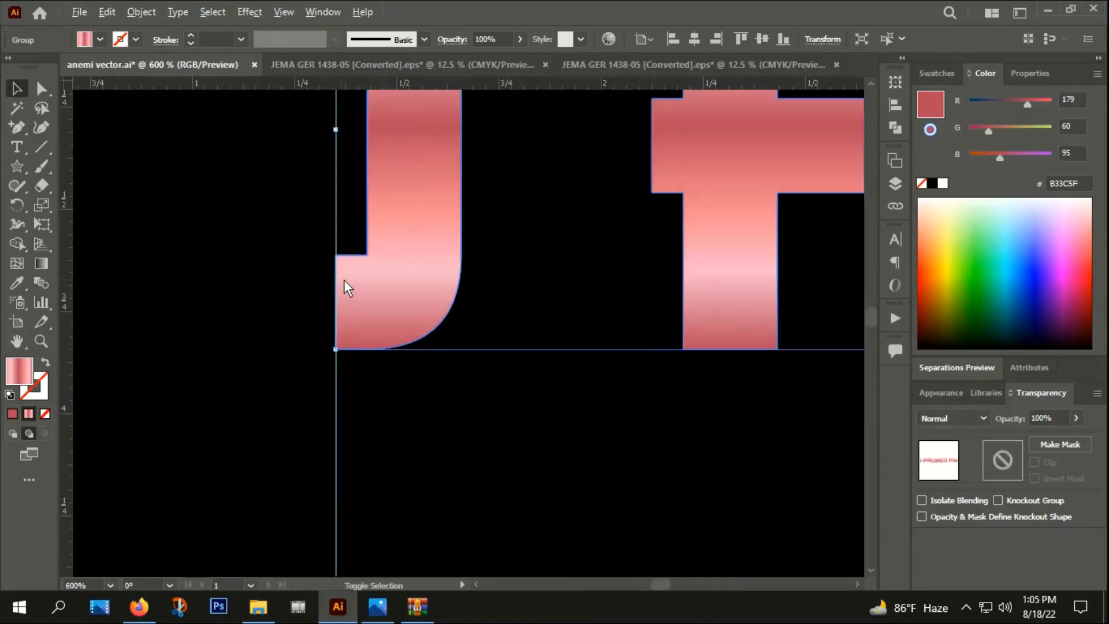
drag(344, 280, 351, 279)
scroll(351, 279, down, 3)
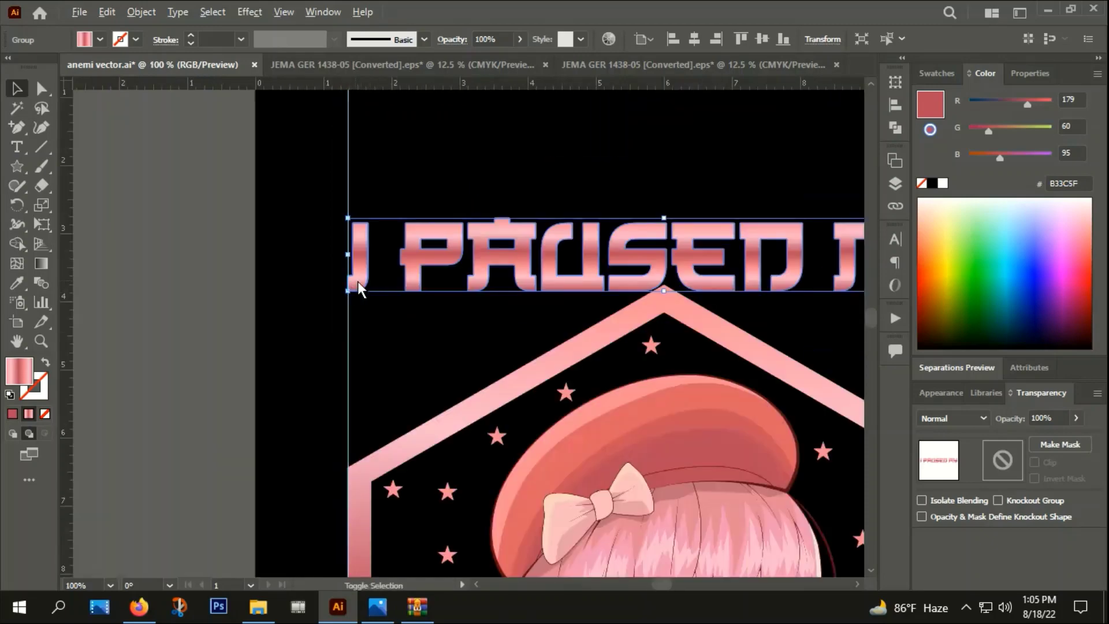
click(391, 293)
scroll(404, 317, down, 3)
Move the ANIME text up toward the hexagon and enlarge it from the corner.
scroll(609, 337, down, 3)
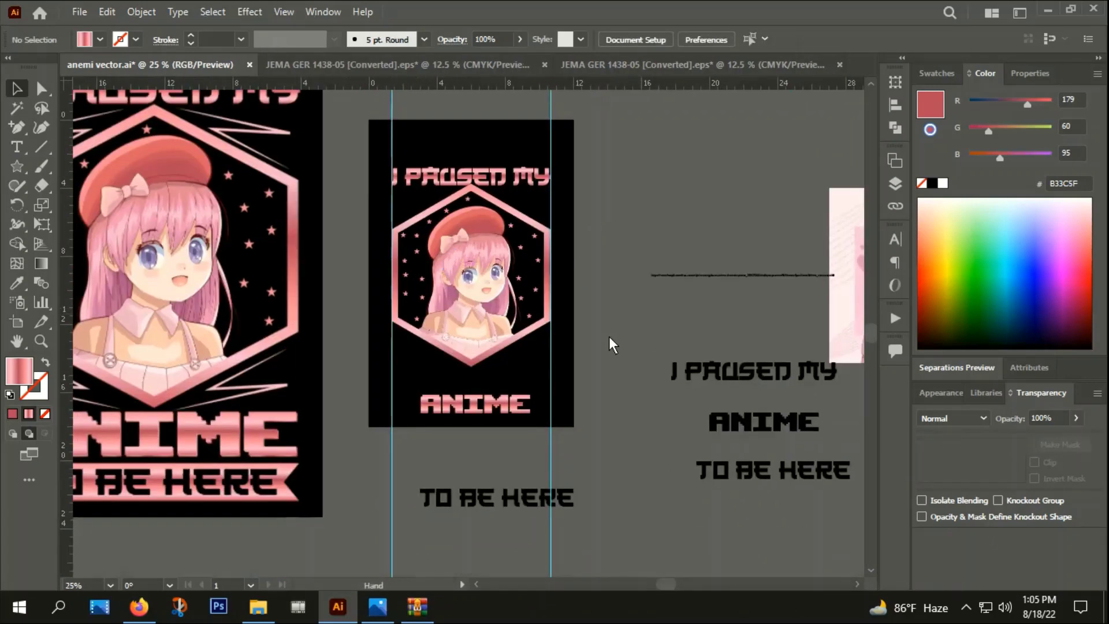
drag(497, 405, 628, 407)
scroll(553, 398, up, 2)
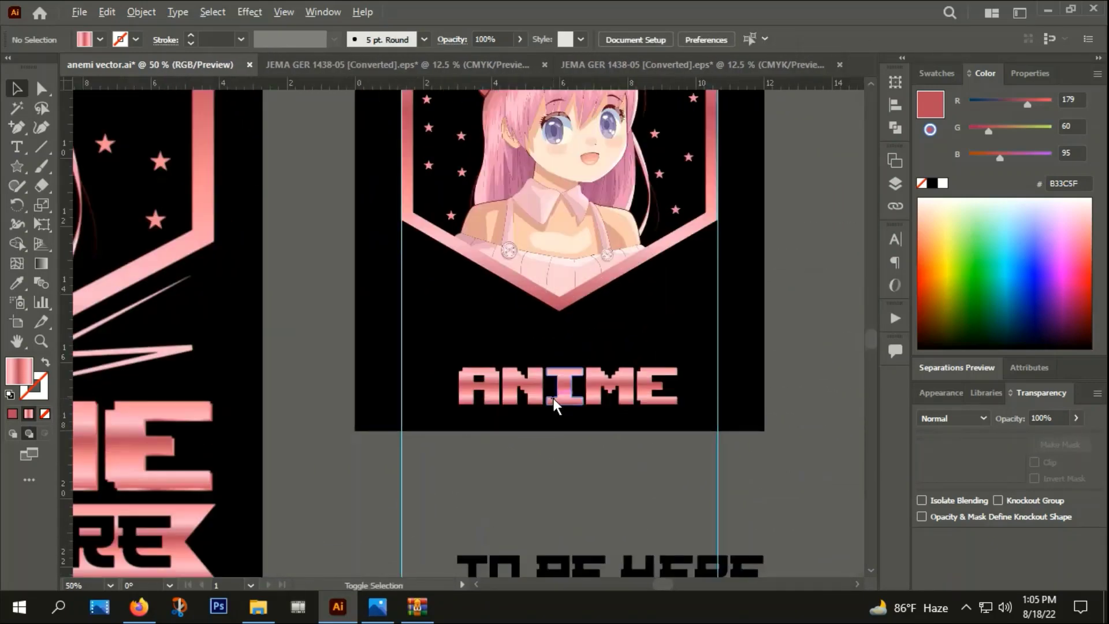
drag(553, 398, 548, 350)
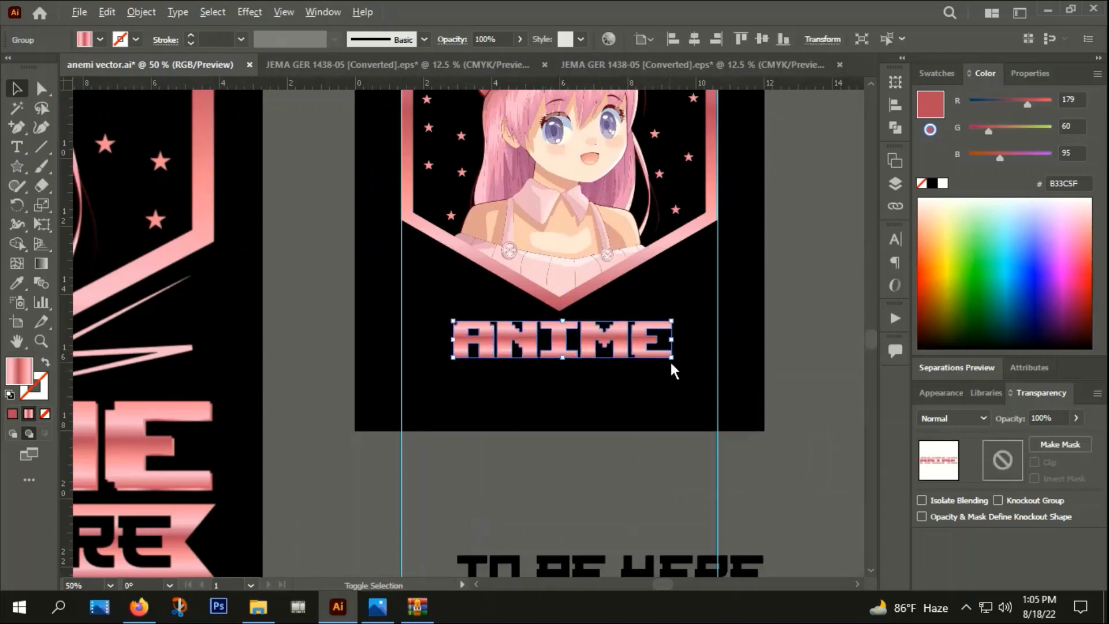
mouse_move(671, 362)
mouse_down()
mouse_move(724, 399)
mouse_move(723, 358)
mouse_up()
Align ANIME's left edge to the left guide and stretch its right side to the right guide.
scroll(474, 358, up, 1)
scroll(302, 332, up, 3)
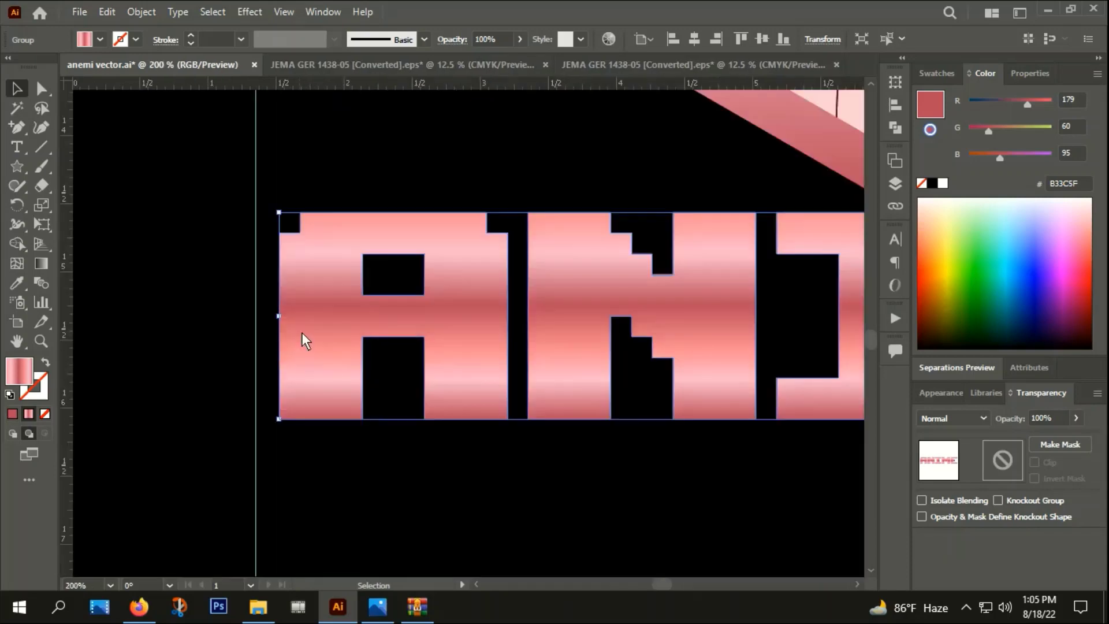
drag(302, 333, 283, 334)
scroll(379, 431, down, 2)
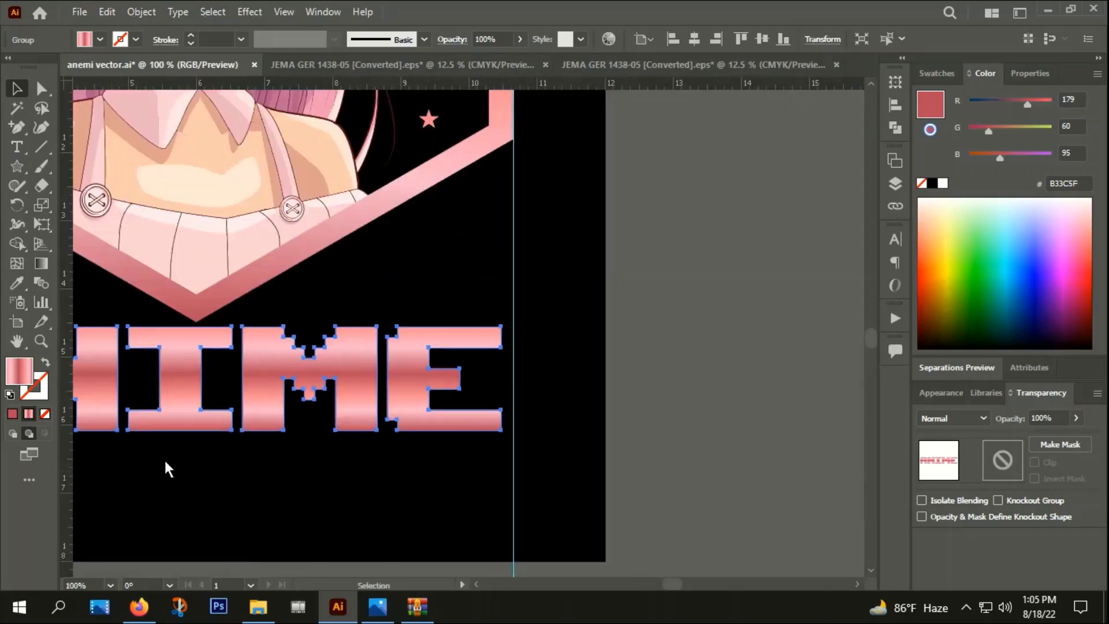
scroll(472, 381, up, 2)
drag(533, 377, 559, 375)
scroll(559, 376, down, 5)
click(477, 446)
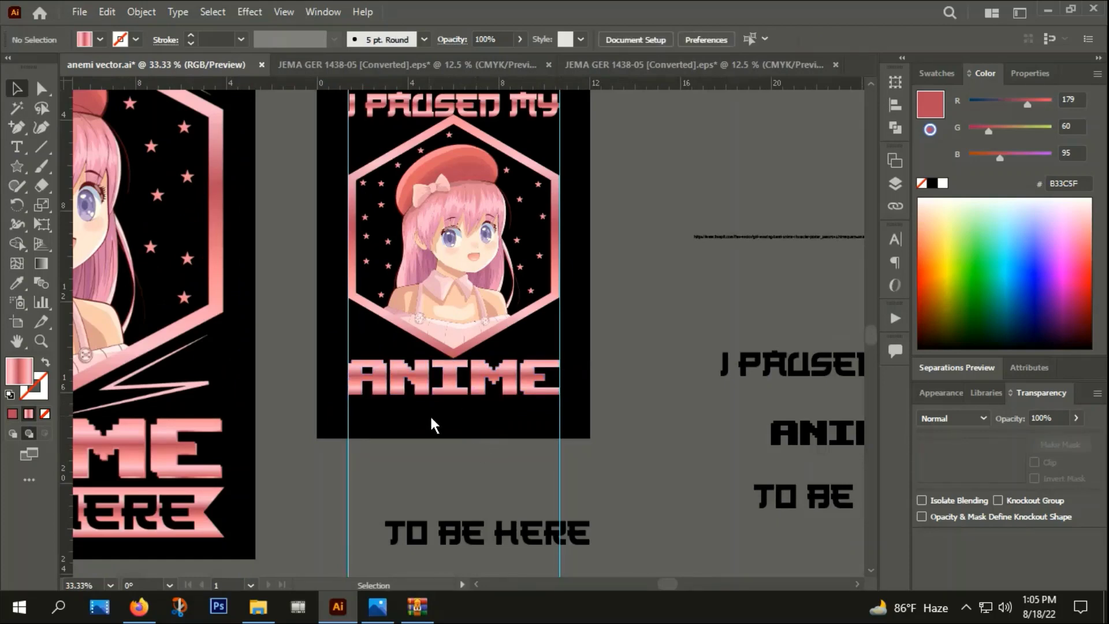
scroll(451, 416, down, 1)
Draw a gradient bar below ANIME between the guides and bring it in front of the background.
click(17, 166)
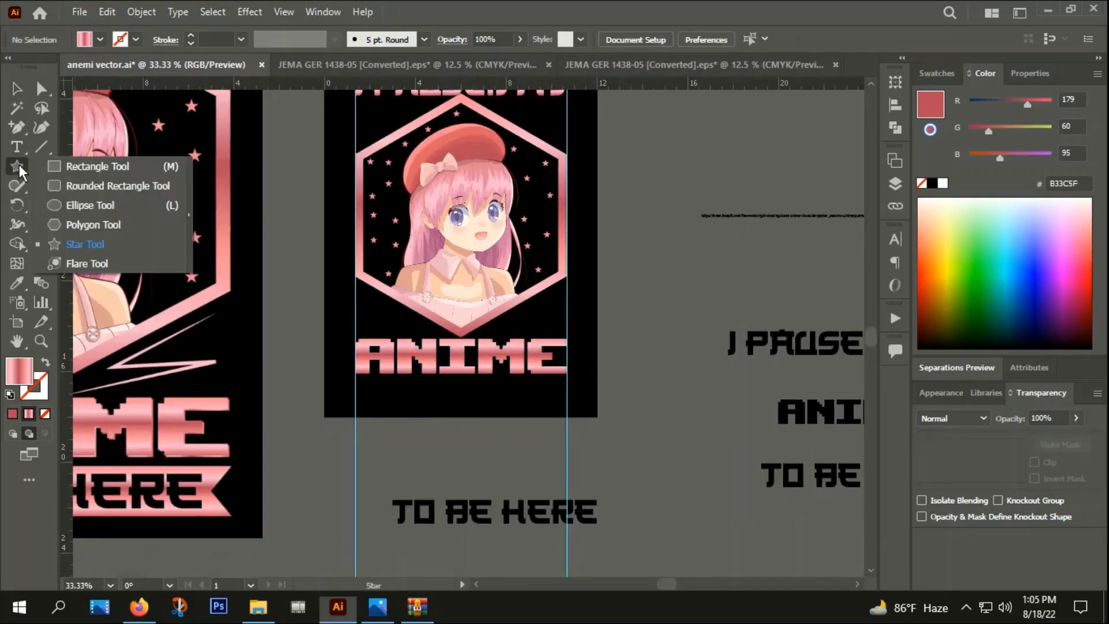
click(89, 166)
scroll(389, 375, up, 2)
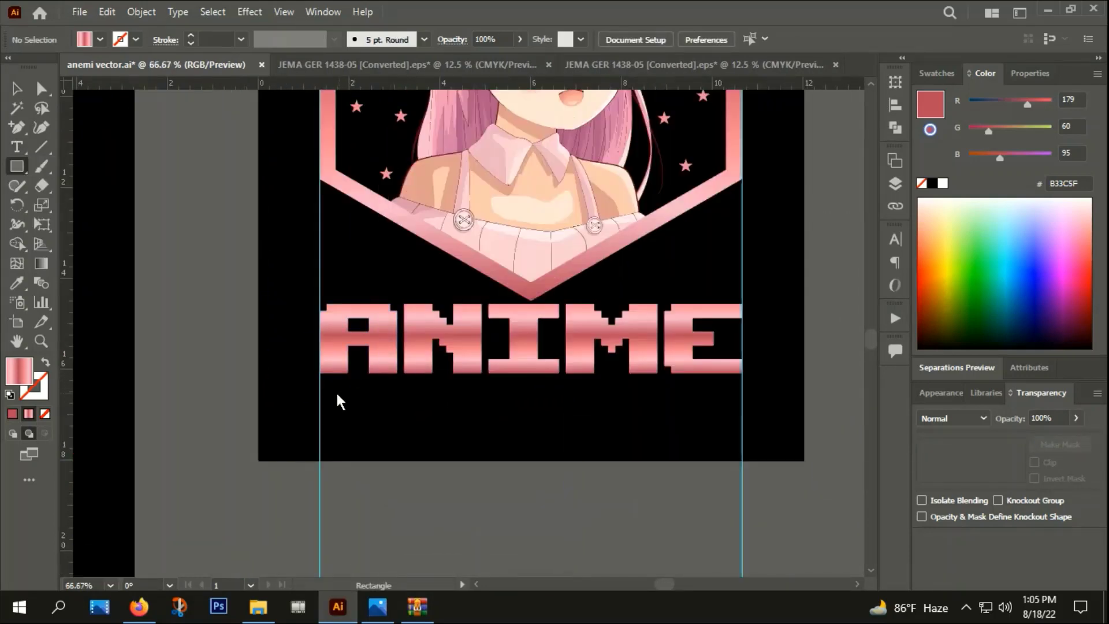
drag(320, 388, 741, 421)
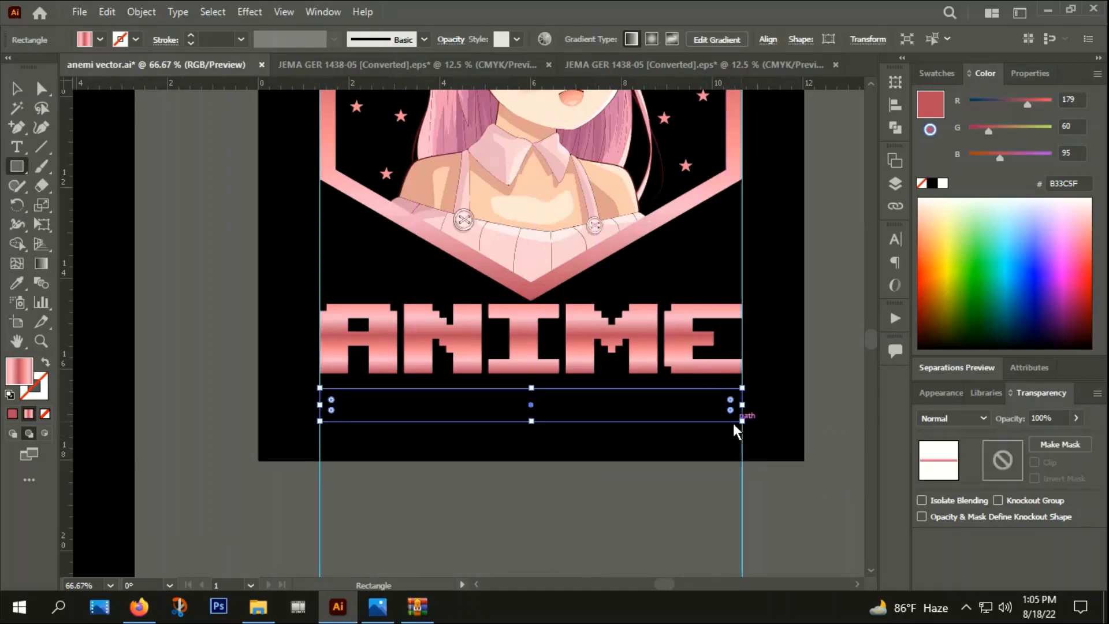
key(i)
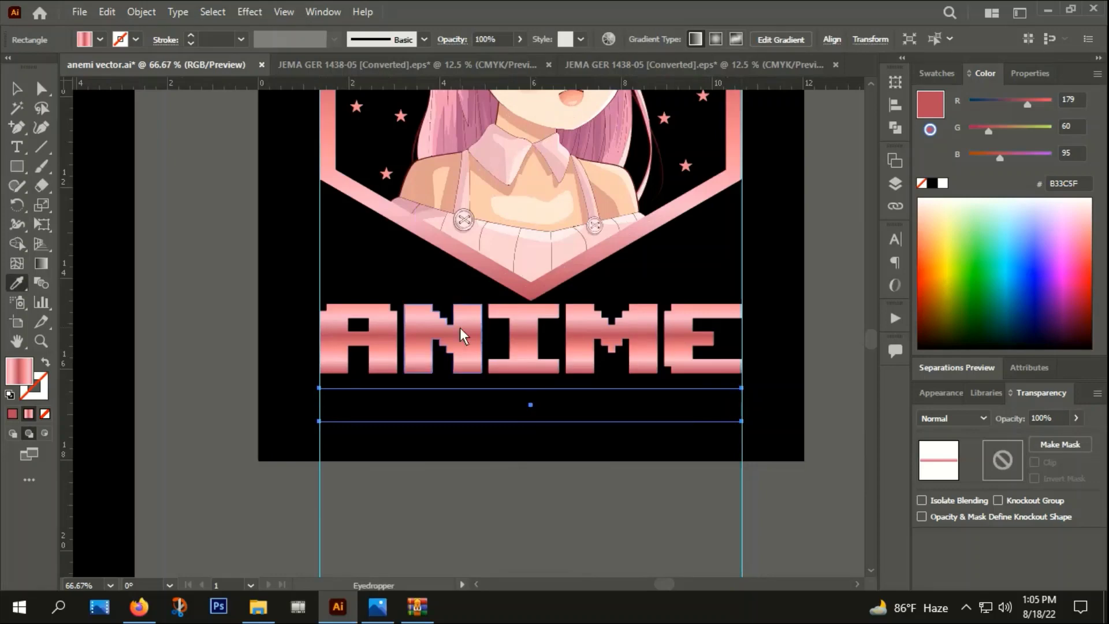
click(16, 88)
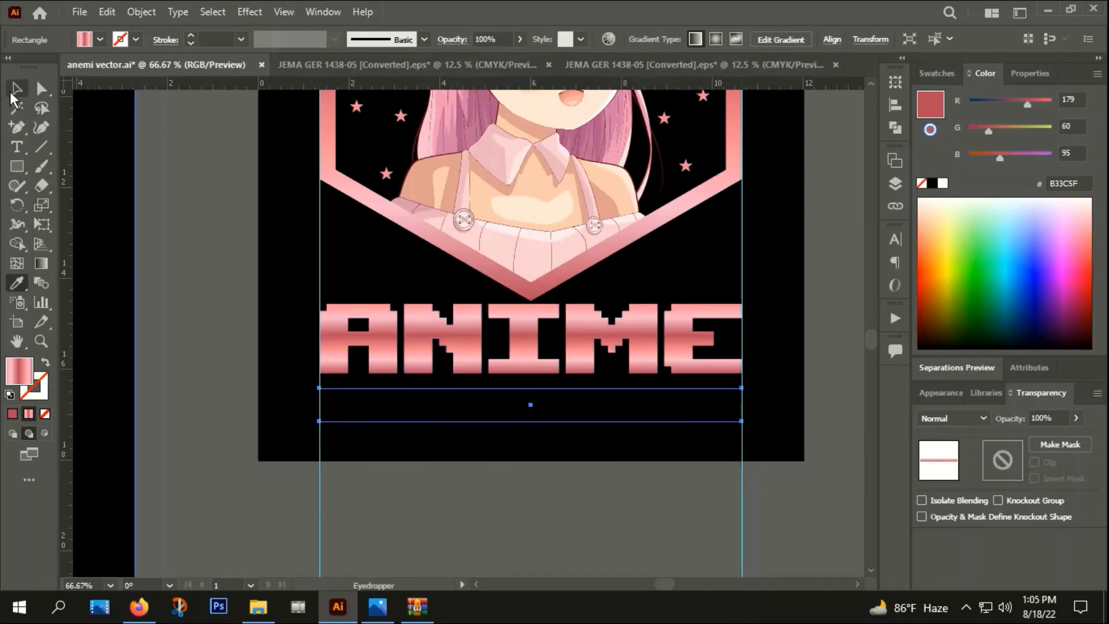
right_click(379, 420)
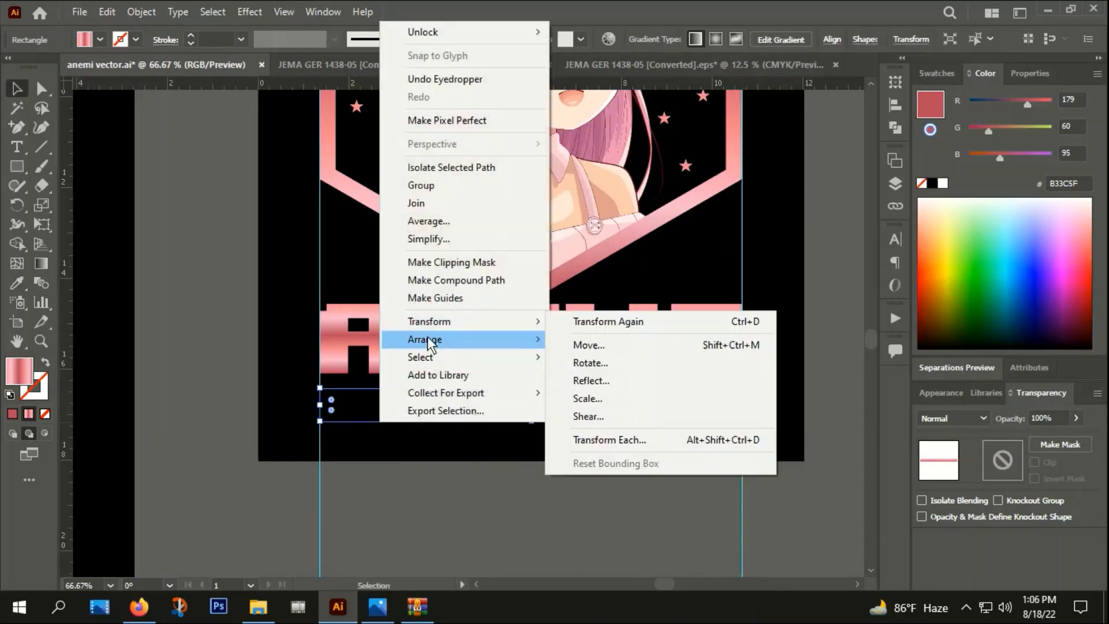
click(626, 341)
alt+scroll(346, 425, up, 2)
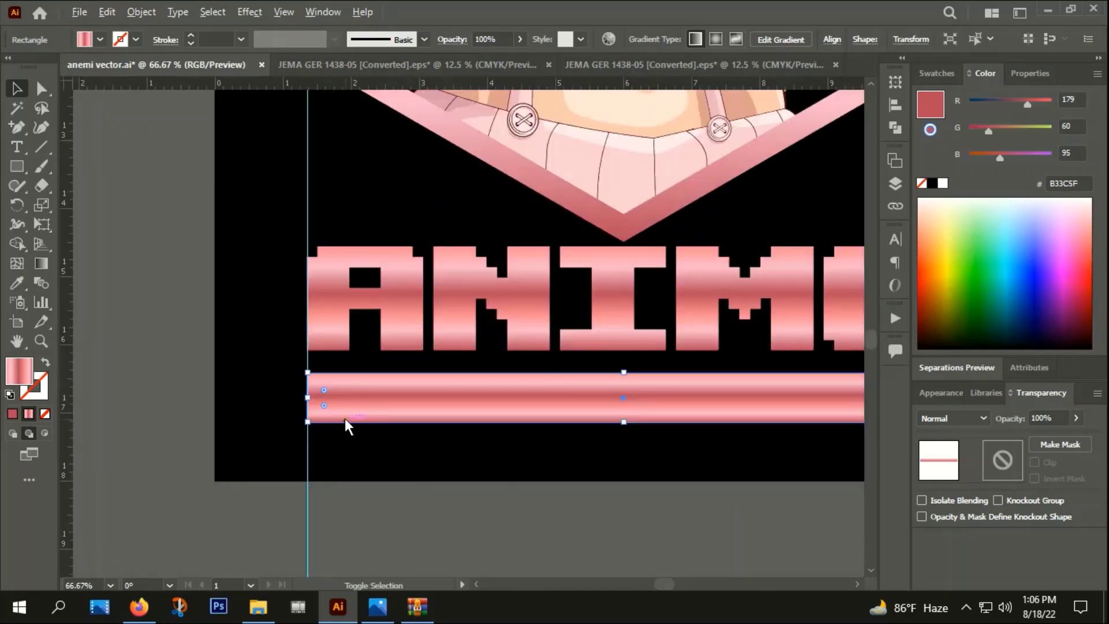
alt+scroll(347, 426, up, 2)
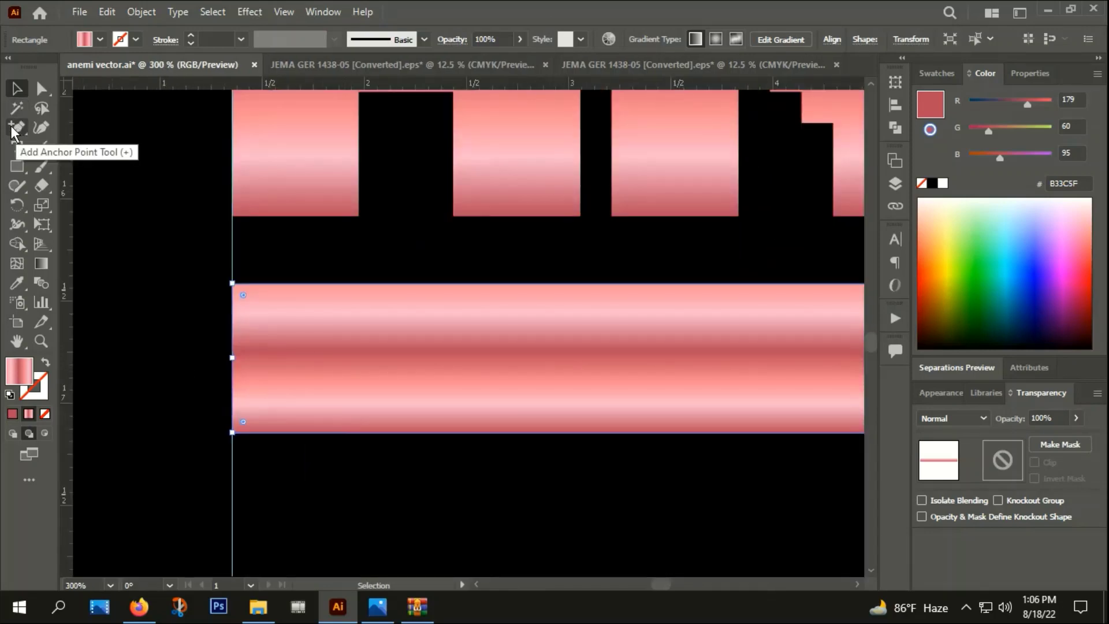
Add anchor points at the middle of the bar's left and right edges.
click(12, 129)
alt+scroll(261, 376, up, 2)
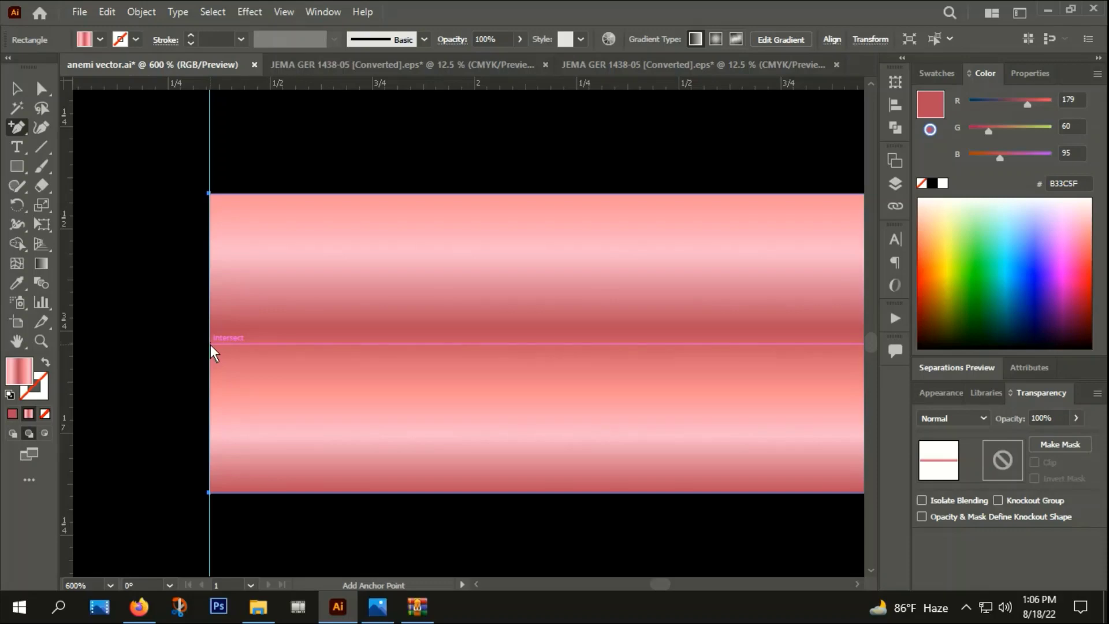
click(210, 344)
alt+scroll(210, 345, down, 4)
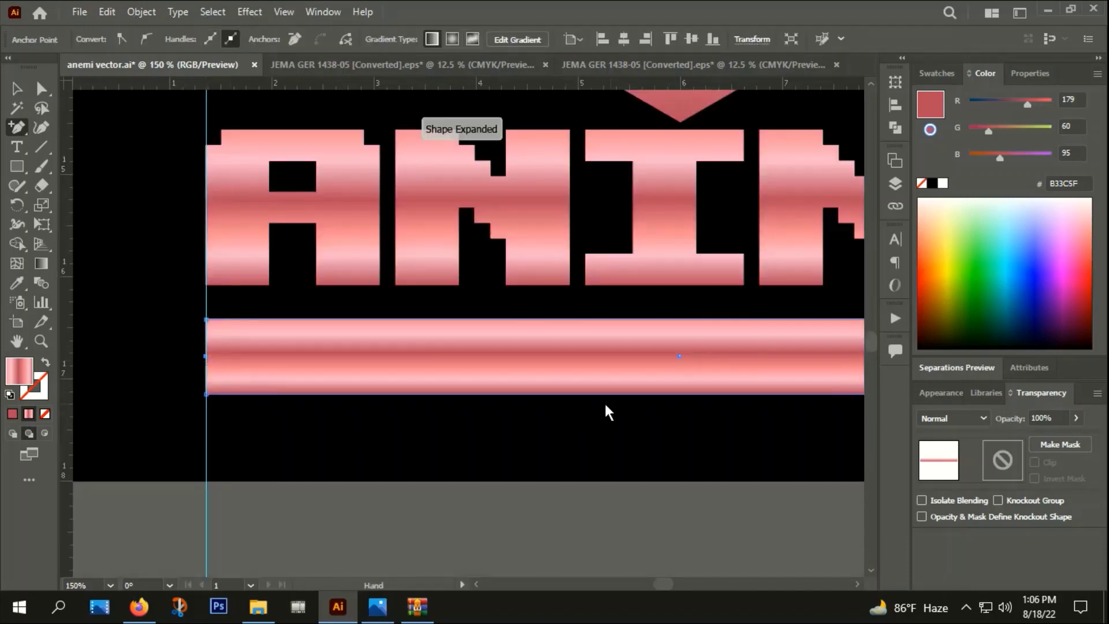
scroll(383, 384, right, 5)
scroll(428, 378, right, 3)
alt+scroll(483, 372, up, 3)
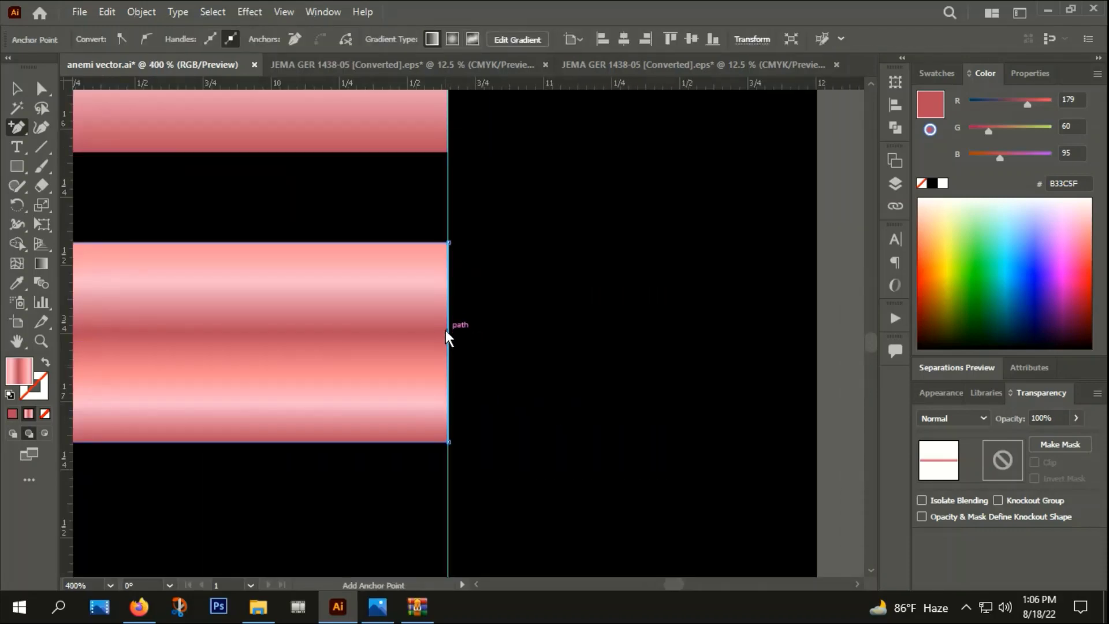
click(448, 346)
alt+scroll(457, 353, down, 4)
Pull both middle anchor points inward with Direct Selection to notch the ribbon ends.
click(41, 88)
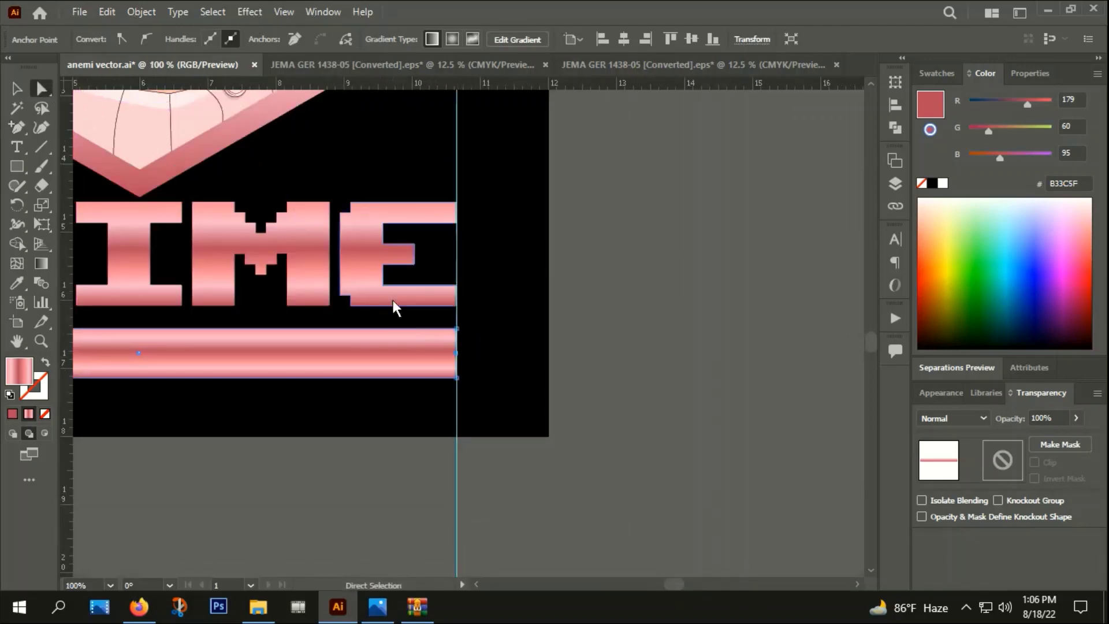
alt+scroll(448, 362, up, 1)
alt+scroll(449, 361, up, 3)
drag(495, 339, 393, 338)
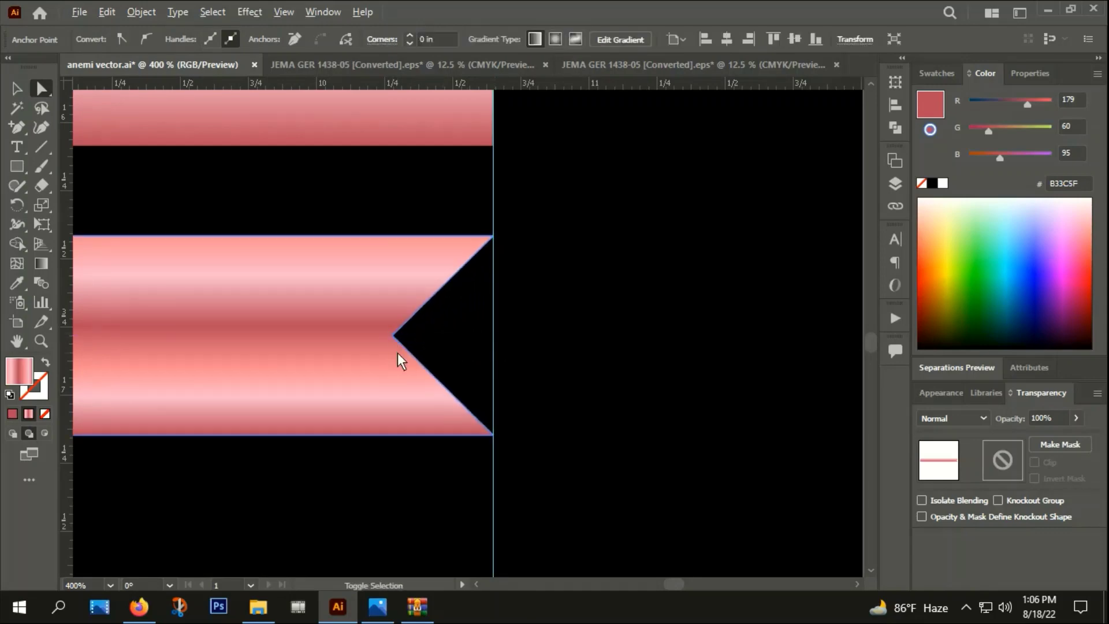
alt+scroll(397, 352, down, 5)
scroll(346, 404, left, 2)
alt+scroll(293, 446, up, 1)
alt+scroll(323, 440, up, 1)
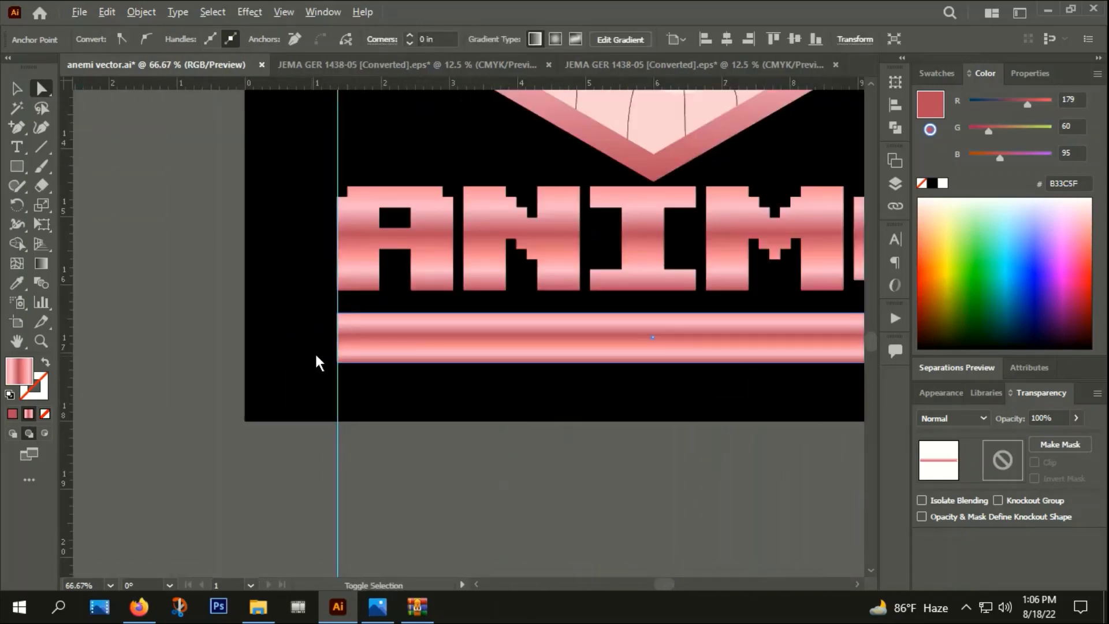
alt+scroll(315, 353, up, 1)
drag(349, 323, 396, 323)
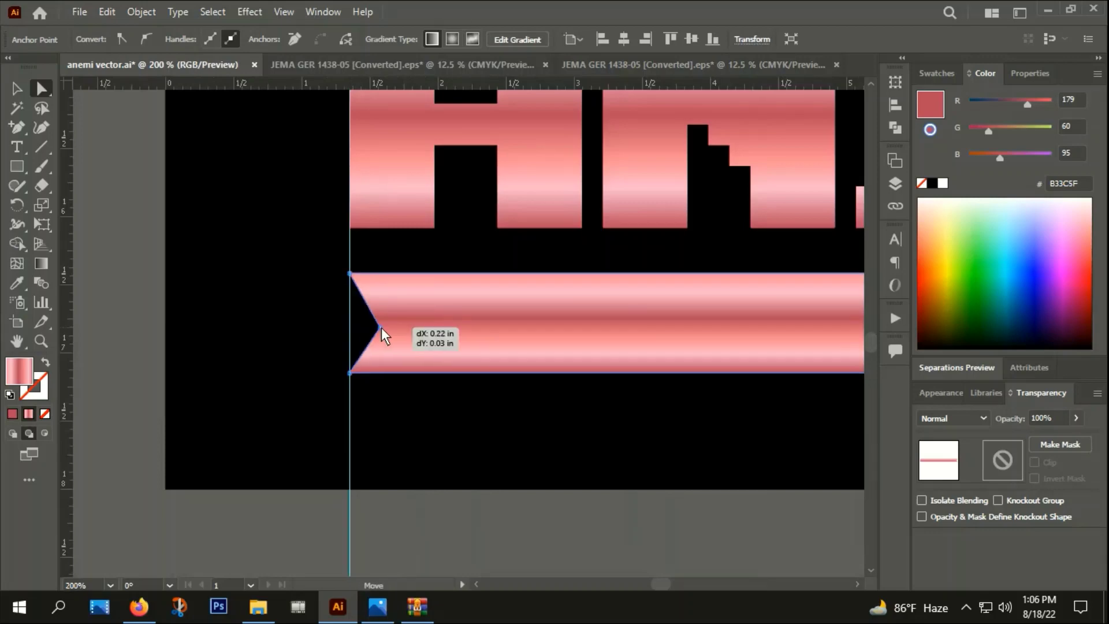
click(399, 430)
Move the TO BE HERE text onto the ribbon, bring it to front, and create outlines.
alt+scroll(398, 433, down, 4)
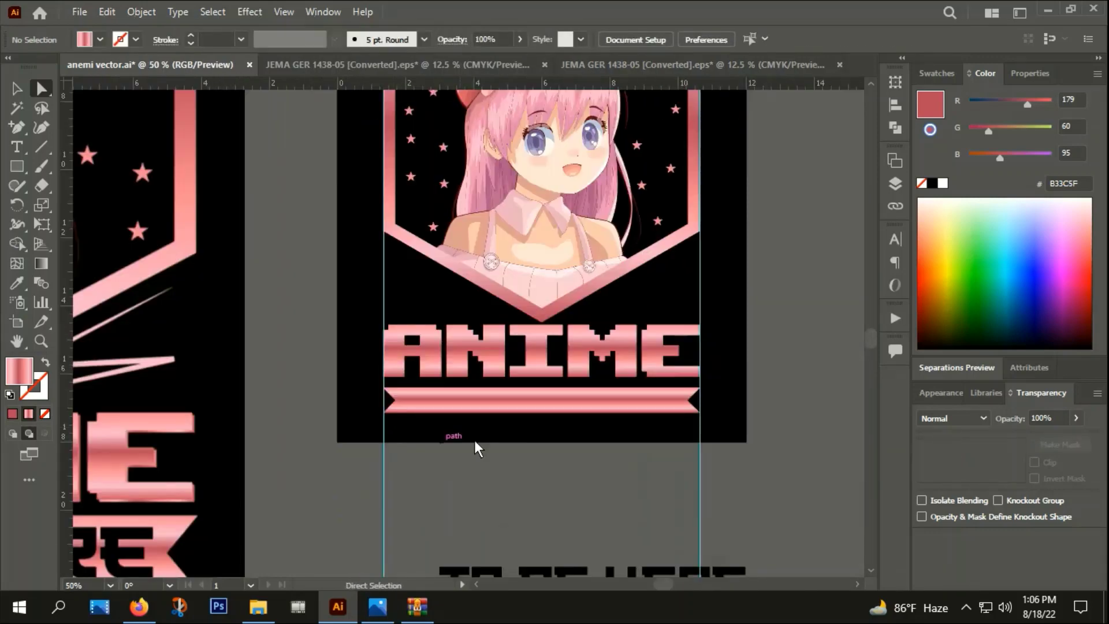
scroll(378, 396, down, 1)
drag(407, 527, 356, 380)
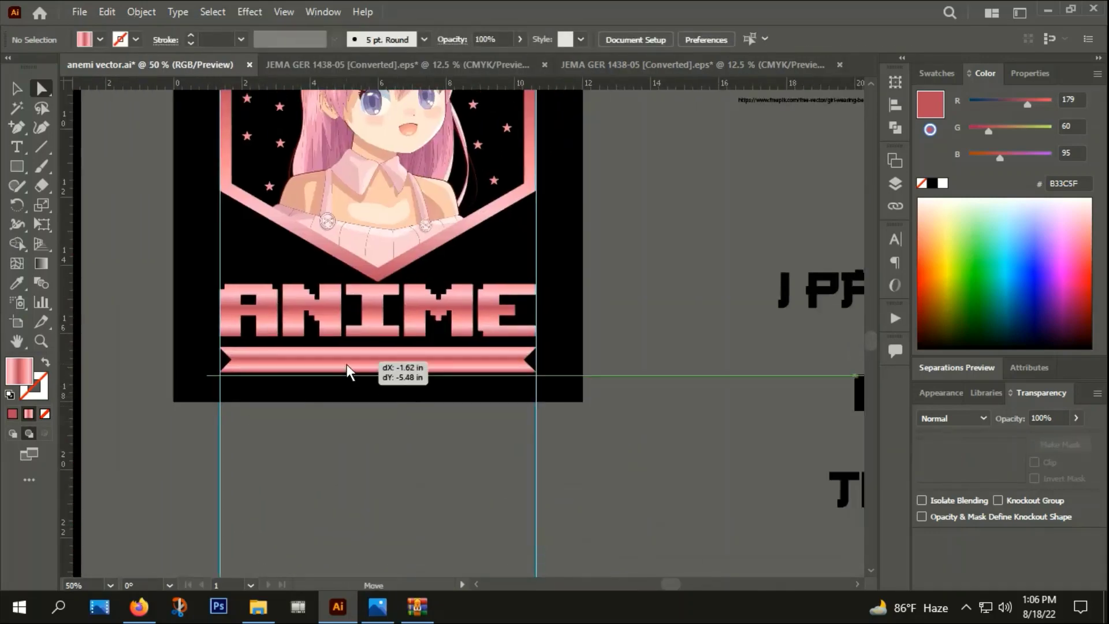
right_click(357, 380)
mouse_move(402, 507)
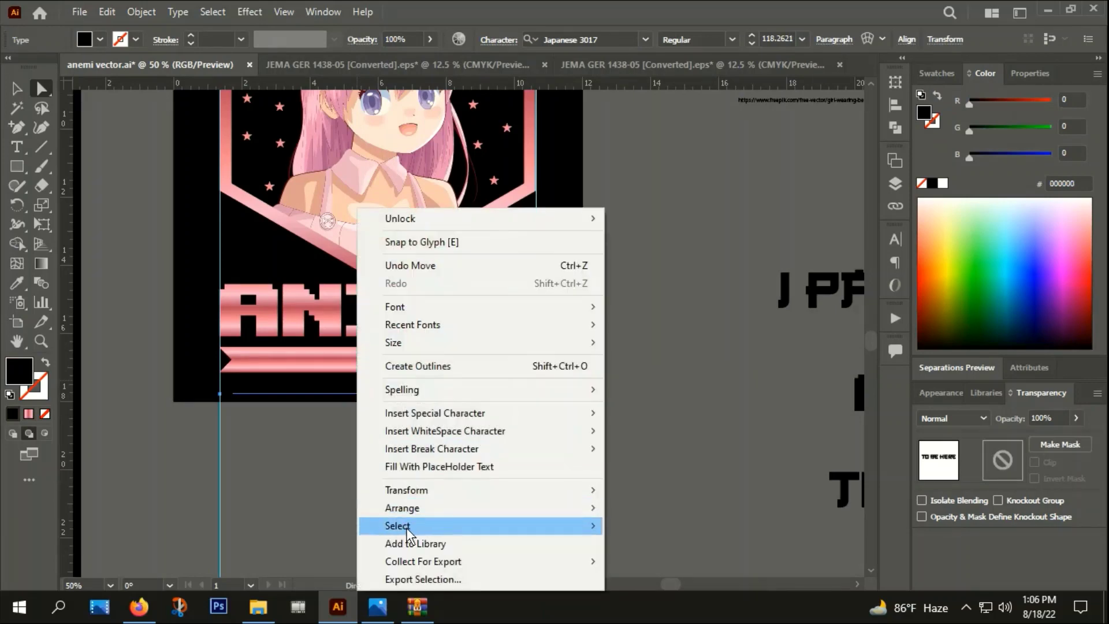
click(639, 508)
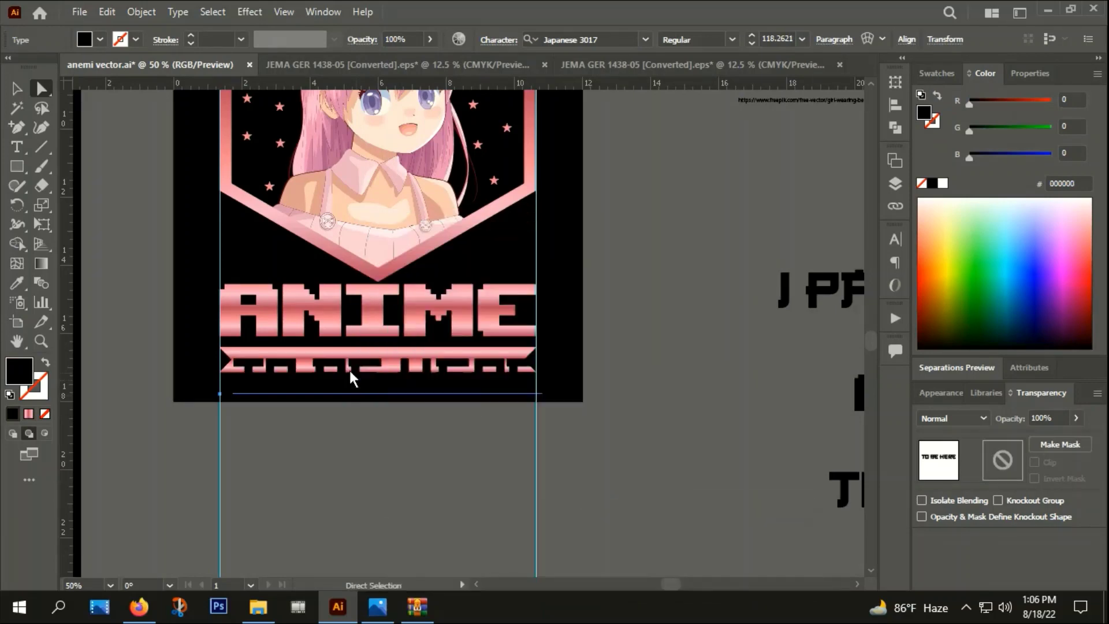
alt+scroll(347, 363, up, 2)
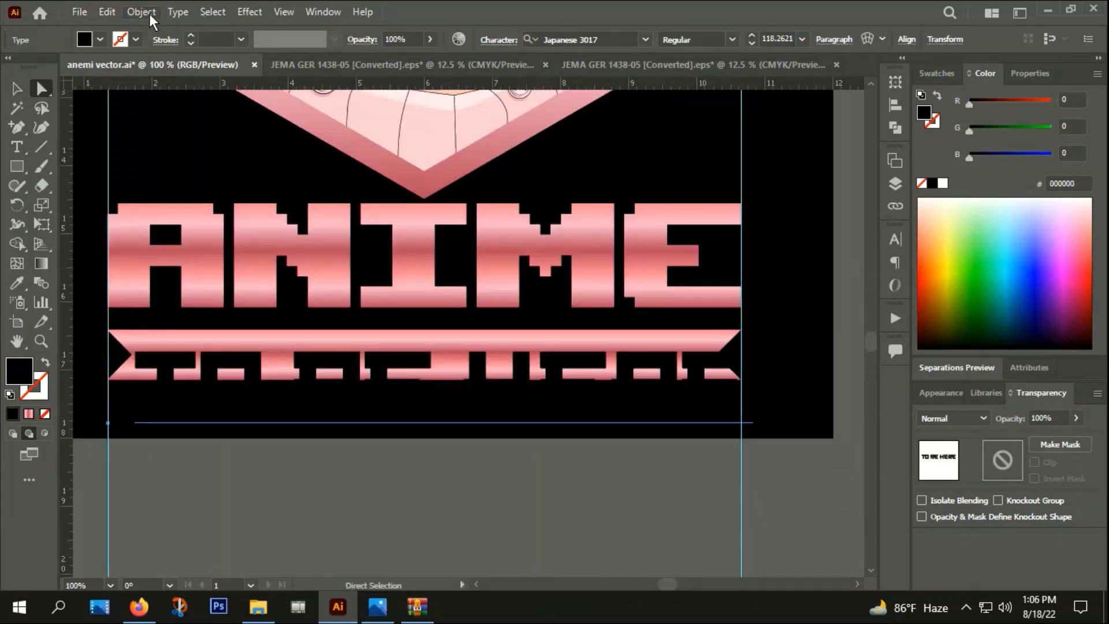
right_click(342, 397)
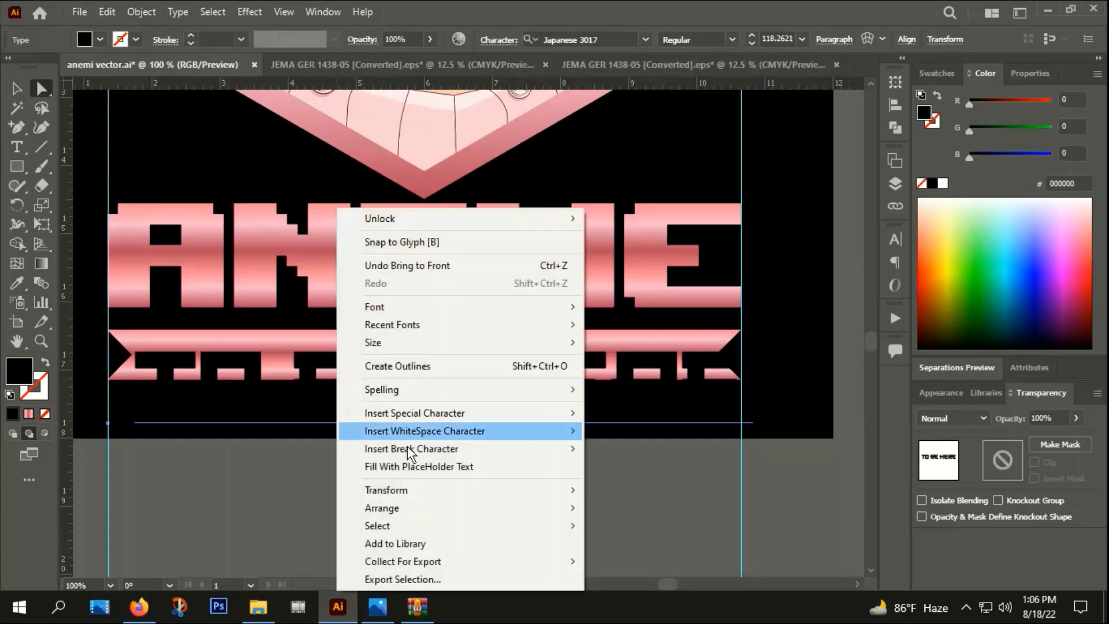
click(414, 363)
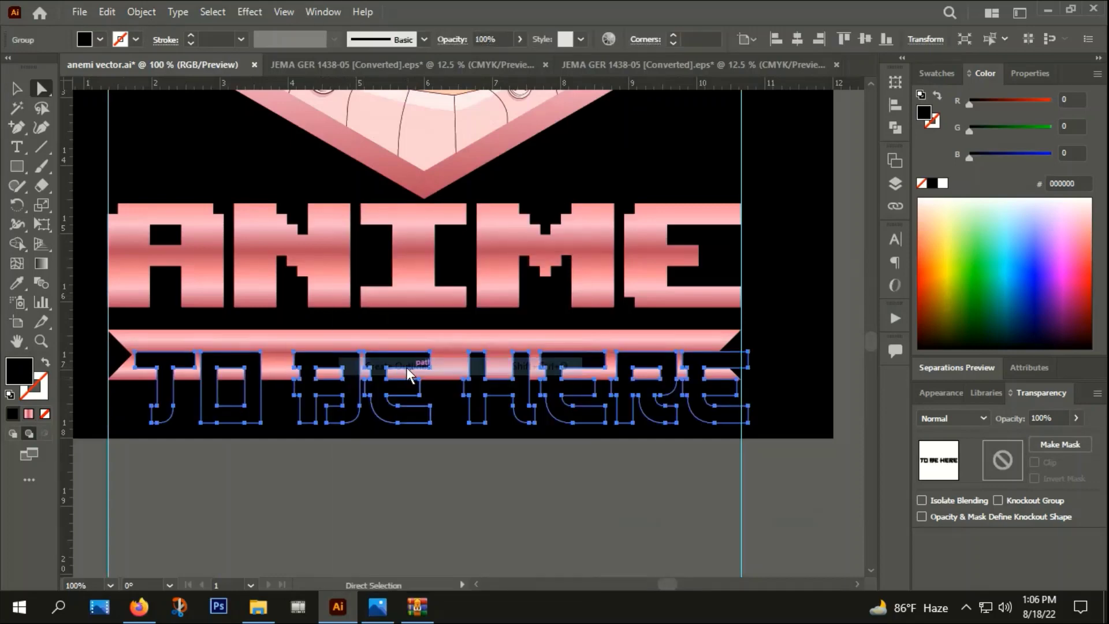
Shrink the outlined TO BE HERE and centre it on the pink ribbon.
click(747, 351)
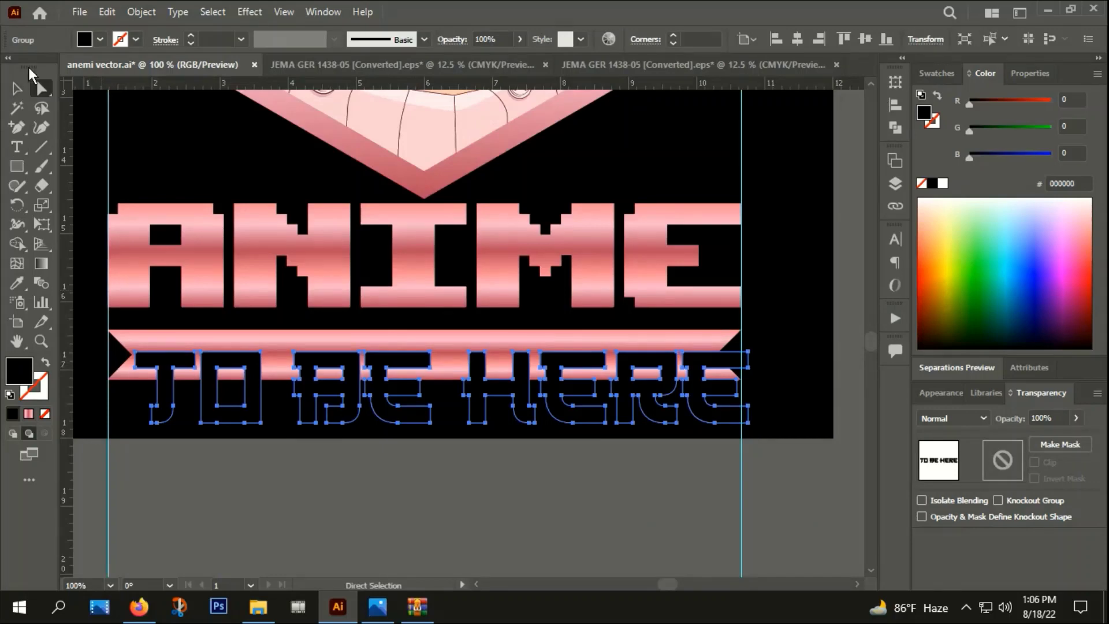
click(16, 90)
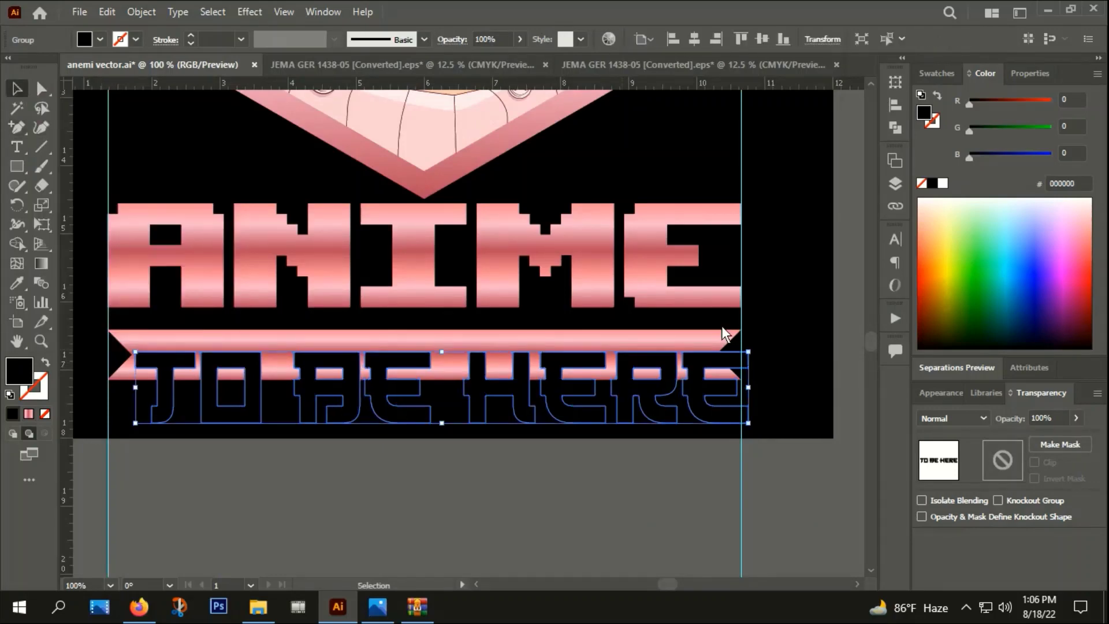
drag(748, 351, 606, 368)
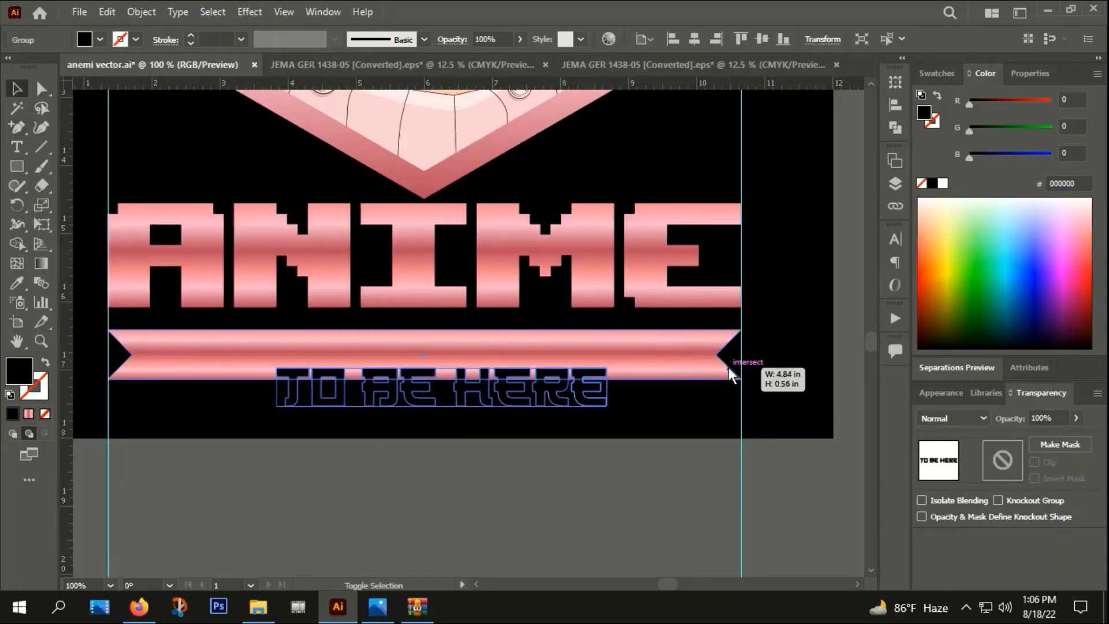
click(462, 446)
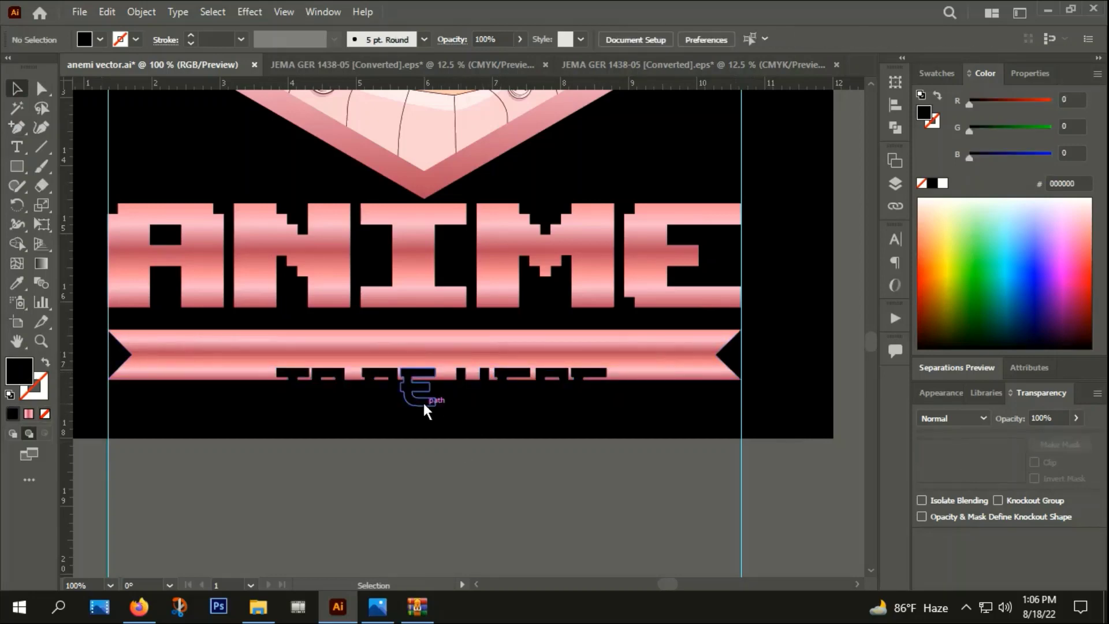
drag(415, 399, 408, 368)
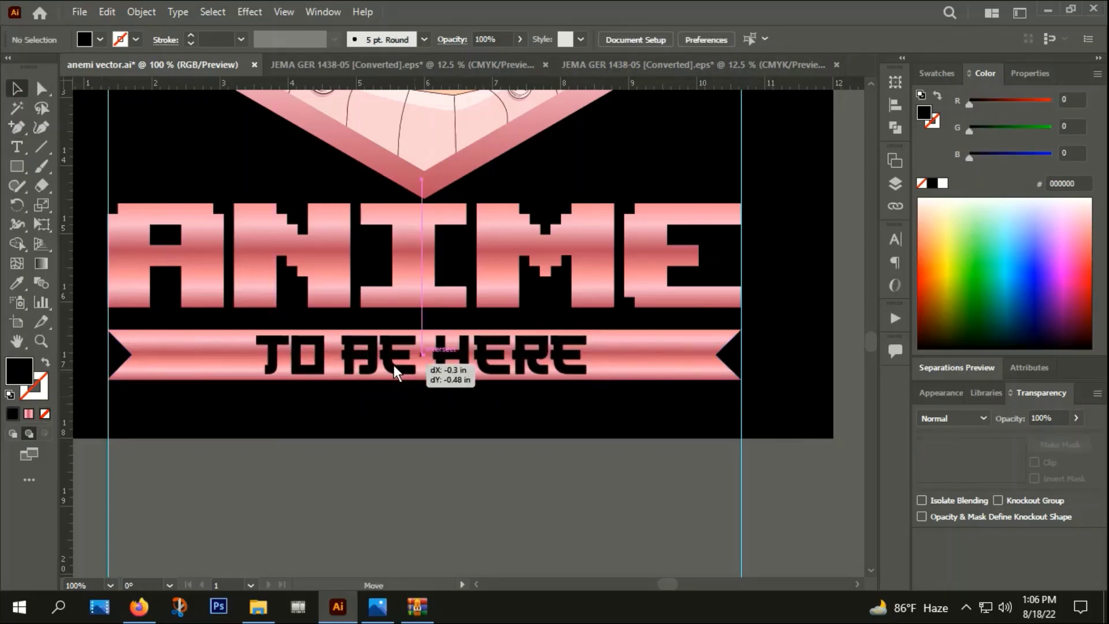
drag(407, 369, 392, 374)
click(384, 452)
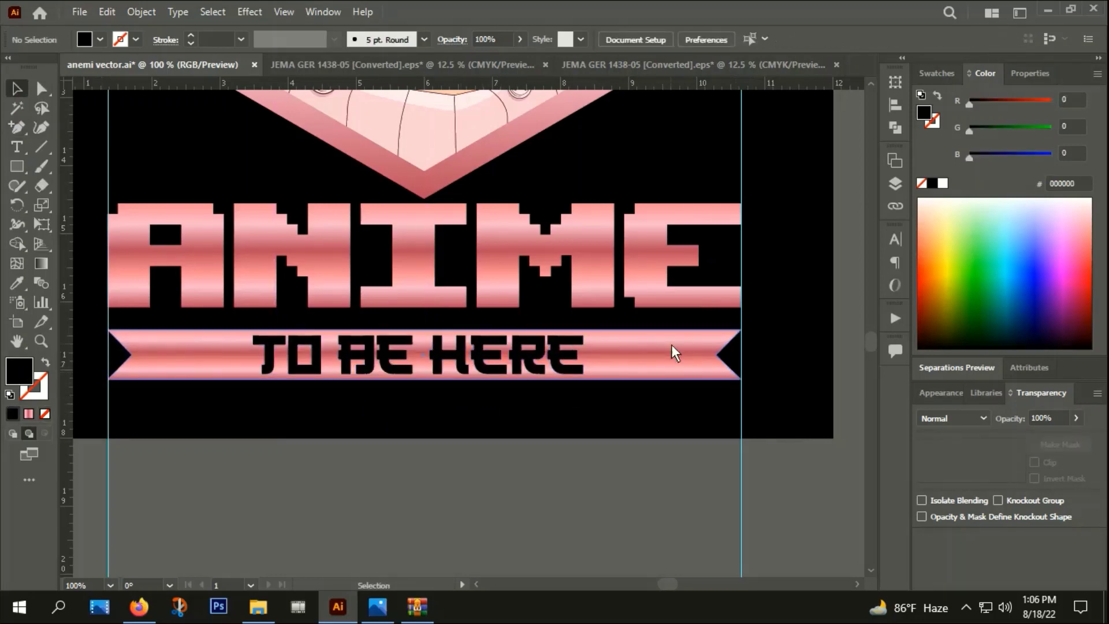
scroll(643, 410, down, 2)
Select the outlined TO BE HERE group on the ribbon.
scroll(487, 382, down, 1)
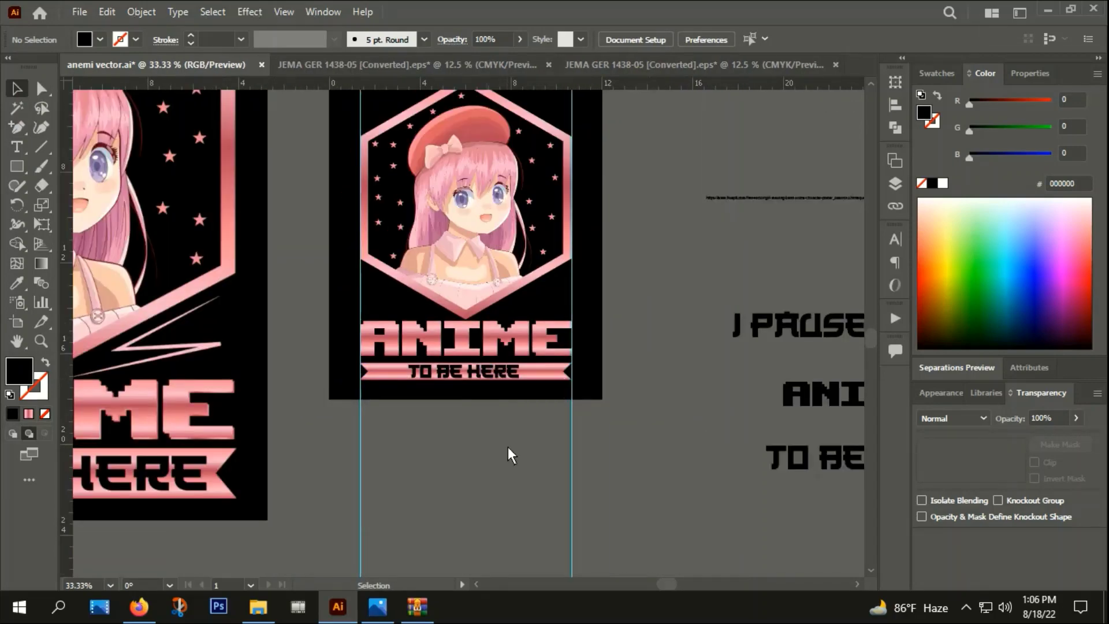
mouse_move(507, 452)
mouse_down()
mouse_move(455, 390)
mouse_move(429, 318)
mouse_up()
click(429, 318)
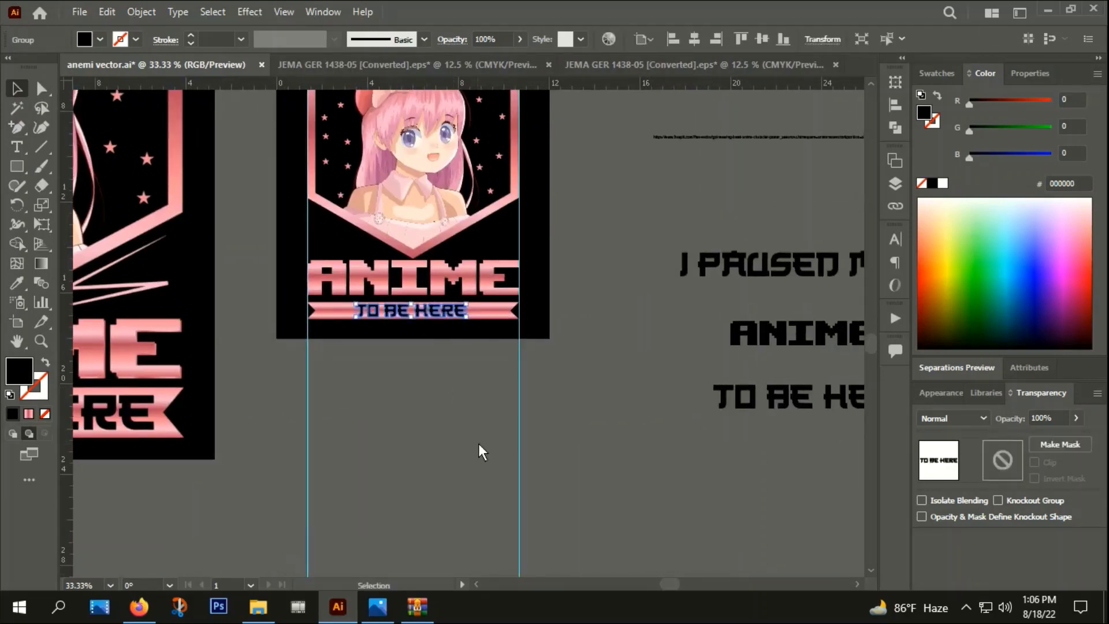
Alt-drag a copy of the editable TO BE HERE text below the artboard.
scroll(439, 471, down, 1)
scroll(352, 424, up, 2)
scroll(422, 421, up, 1)
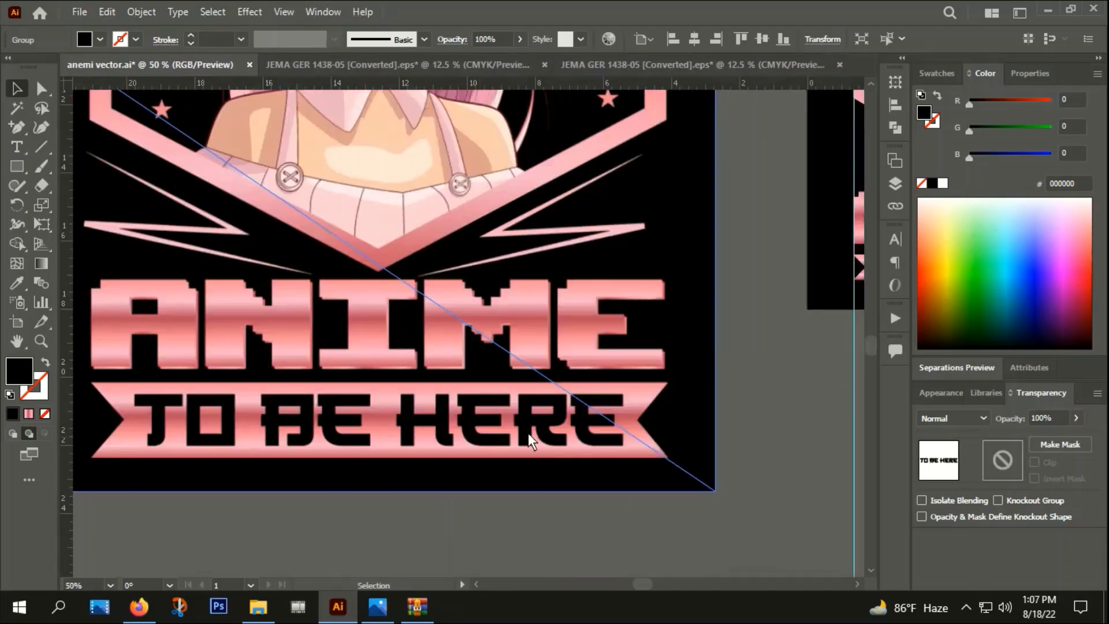
scroll(392, 399, down, 1)
scroll(627, 421, down, 2)
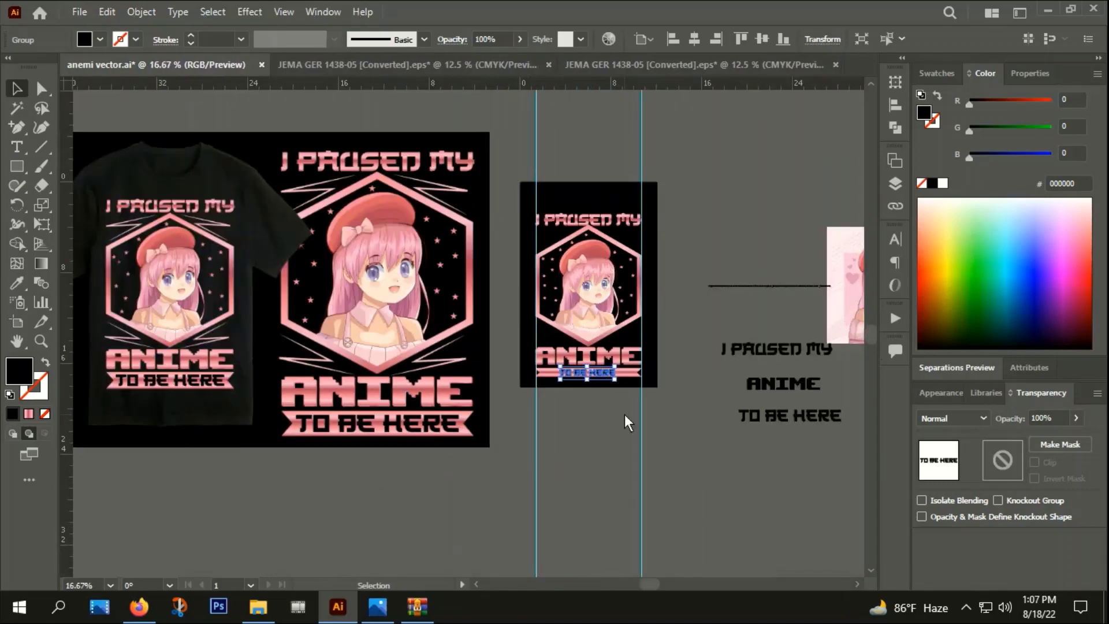
scroll(530, 441, up, 1)
scroll(500, 399, up, 1)
mouse_move(479, 353)
mouse_down()
mouse_move(757, 493)
mouse_move(372, 460)
mouse_up()
scroll(396, 495, down, 1)
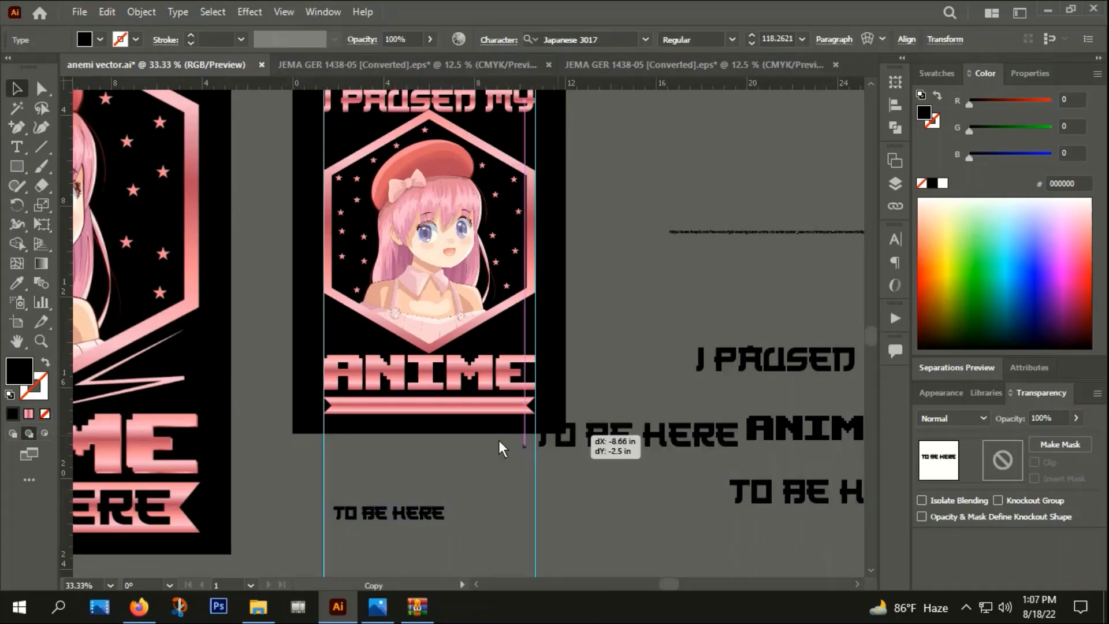
Resize the TO BE HERE text to about 45 pt and place it on the pink ribbon.
scroll(373, 459, up, 2)
right_click(373, 459)
mouse_move(414, 369)
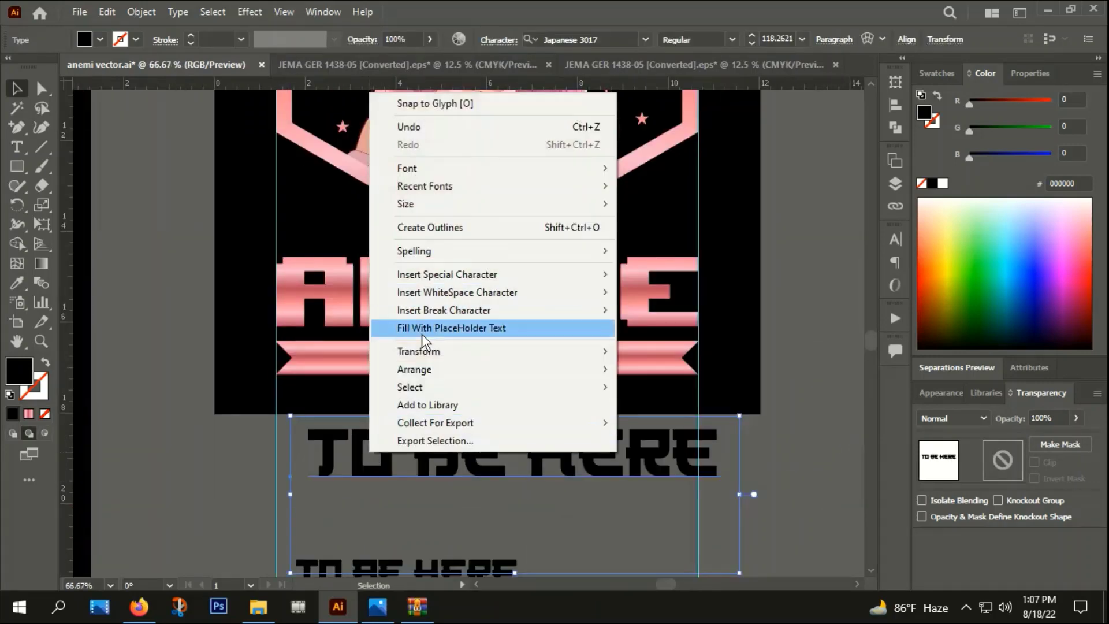
click(641, 370)
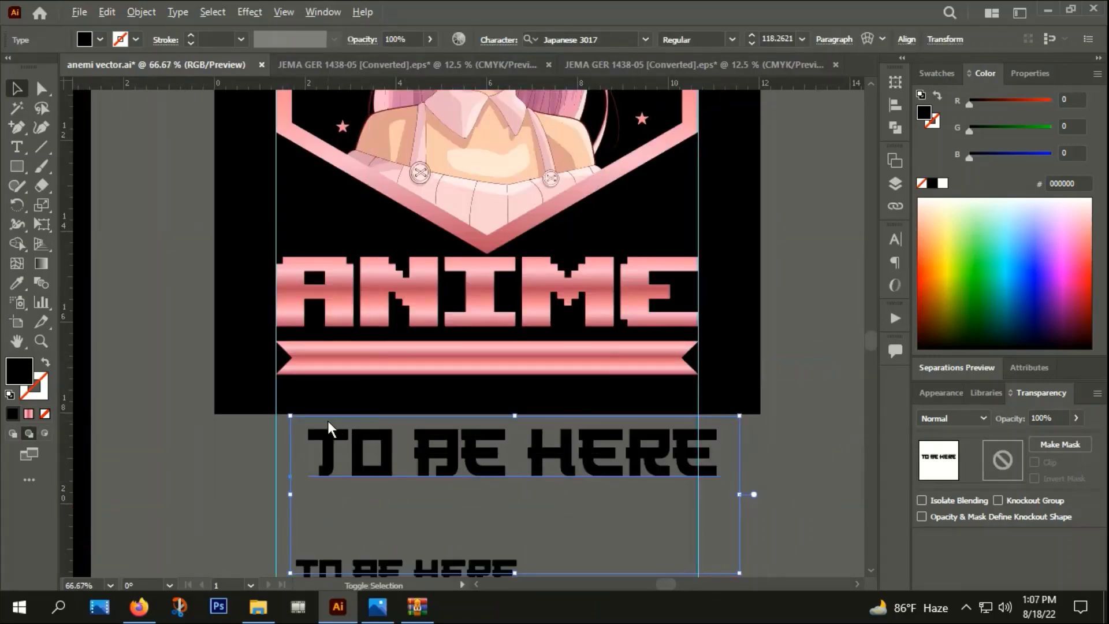
mouse_move(291, 421)
mouse_down()
mouse_move(346, 425)
mouse_move(324, 448)
mouse_move(347, 466)
mouse_up()
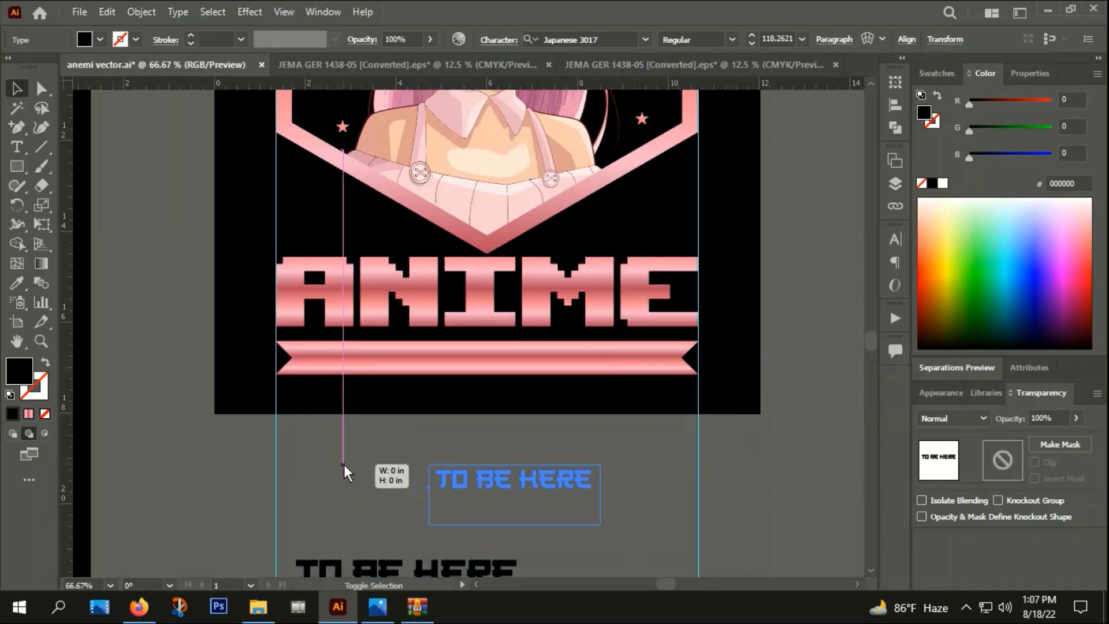
drag(516, 484, 459, 348)
key(ctrl+equal)
key(ctrl+equal)
key(ctrl+equal)
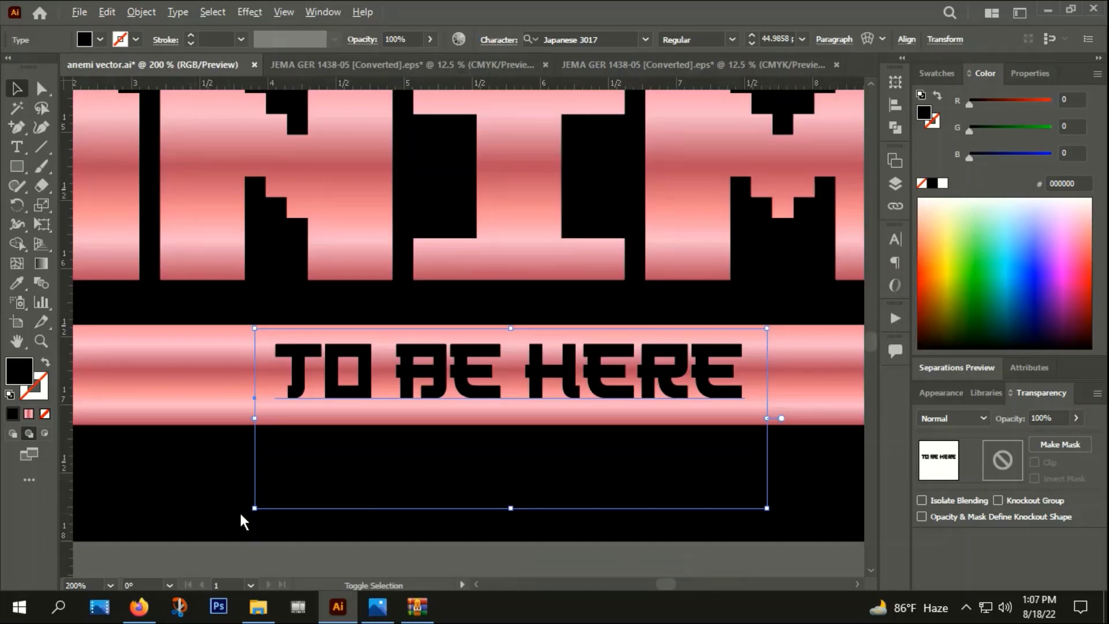
drag(255, 509, 168, 535)
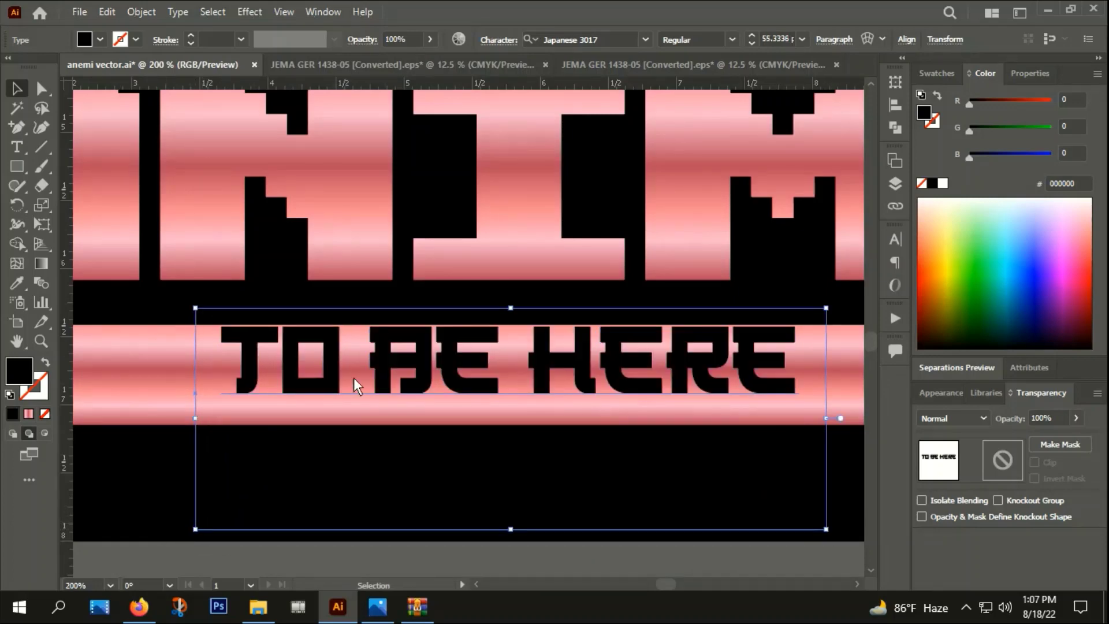
drag(385, 367, 371, 382)
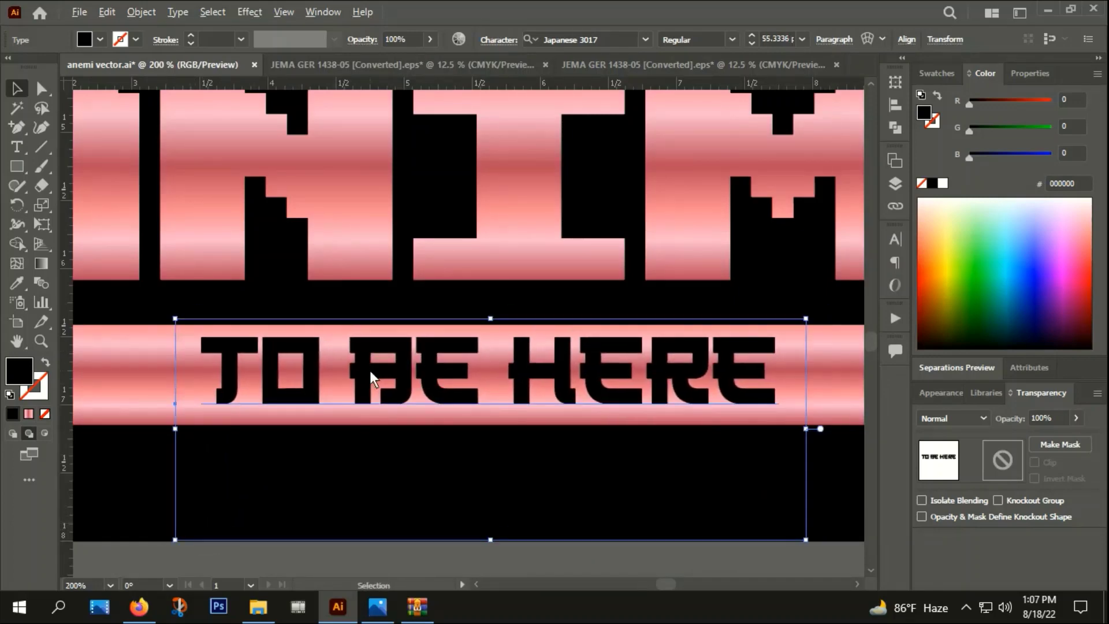
scroll(371, 381, down, 1)
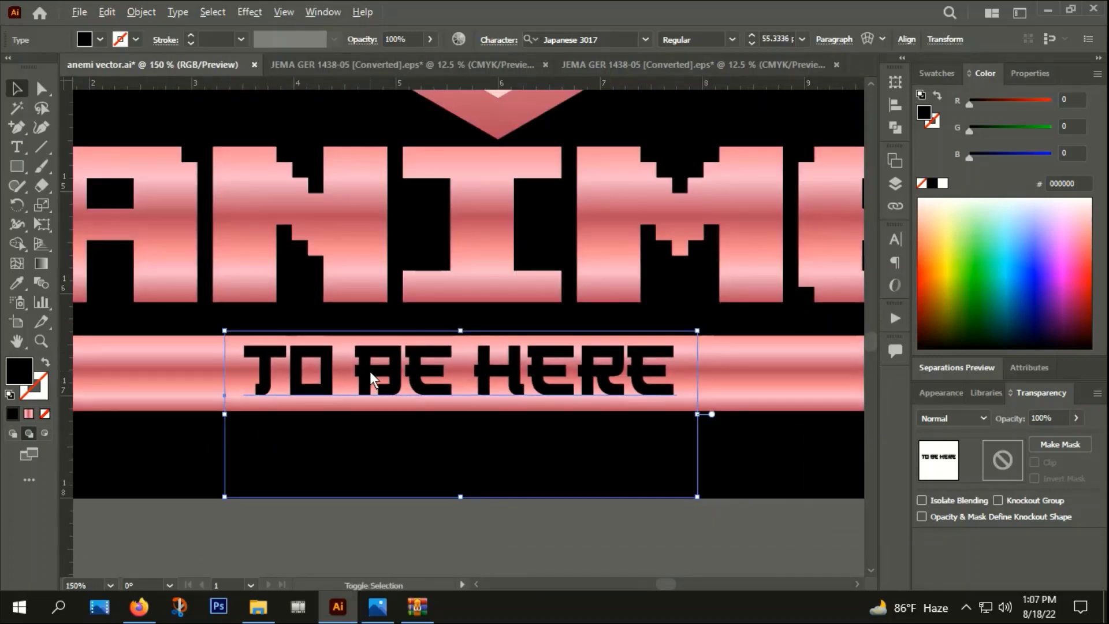
Set TO BE HERE letter tracking to 300 and shift the text left onto the ribbon.
click(503, 41)
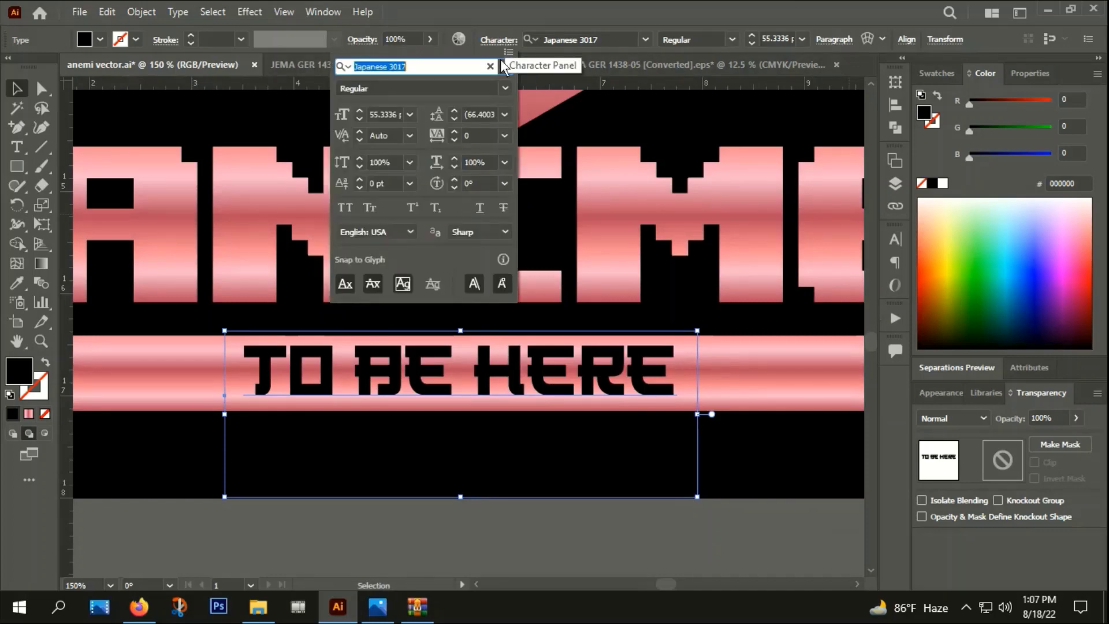
click(479, 136)
text(300)
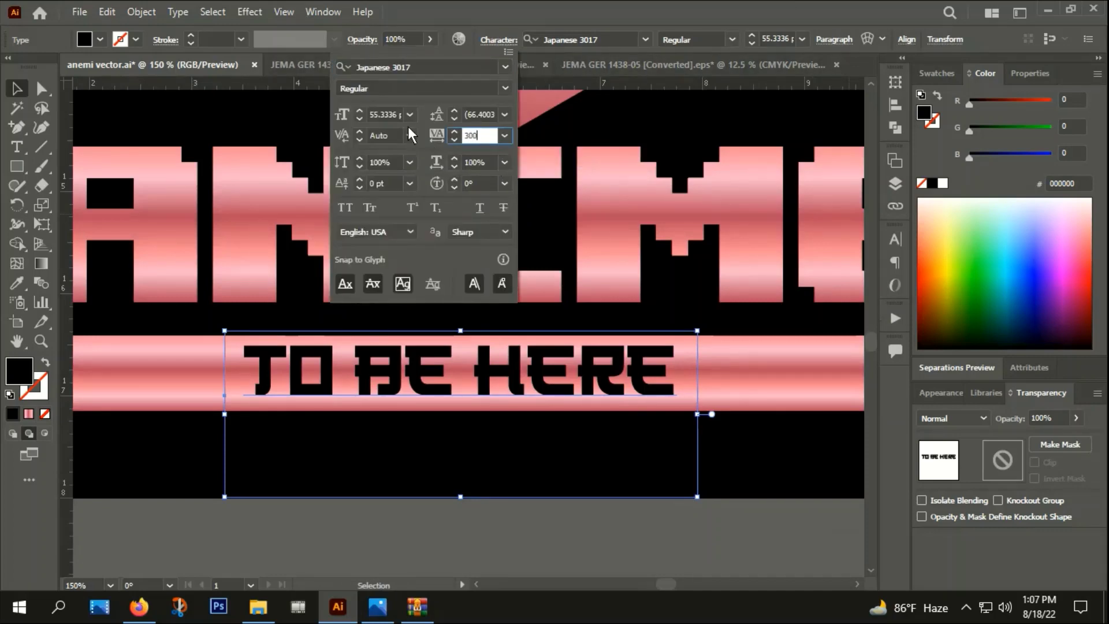
key(Return)
key(ctrl+minus)
key(ctrl+minus)
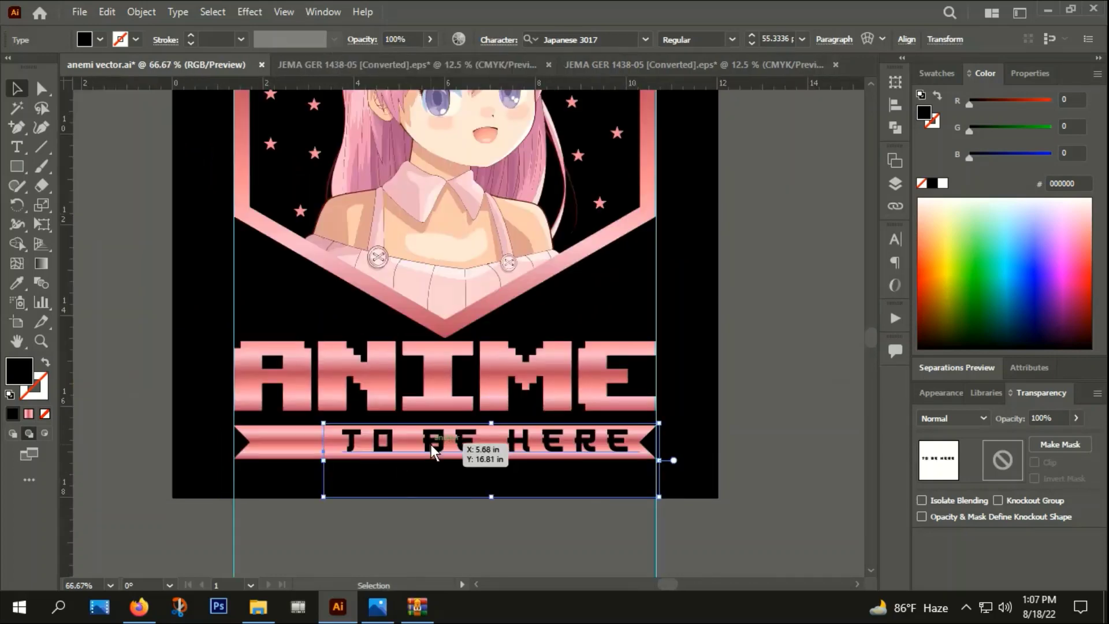
drag(430, 449, 396, 451)
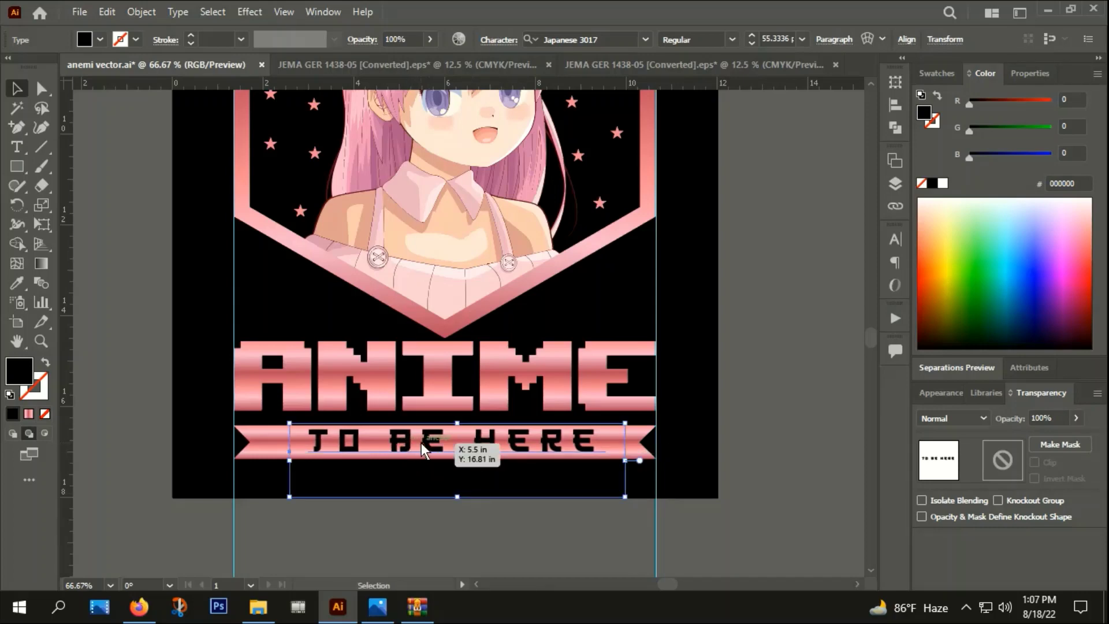
right_click(420, 445)
Outline the TO BE HERE text, centre it horizontally, and nudge it down into the ribbon.
click(481, 218)
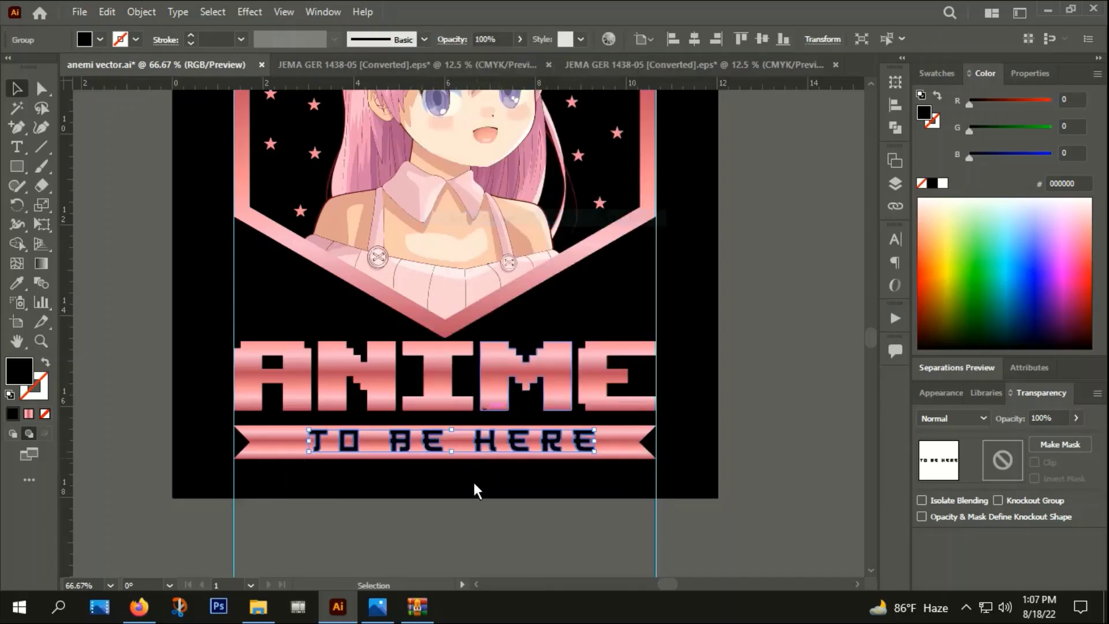
click(462, 526)
scroll(421, 491, up, 2)
click(396, 408)
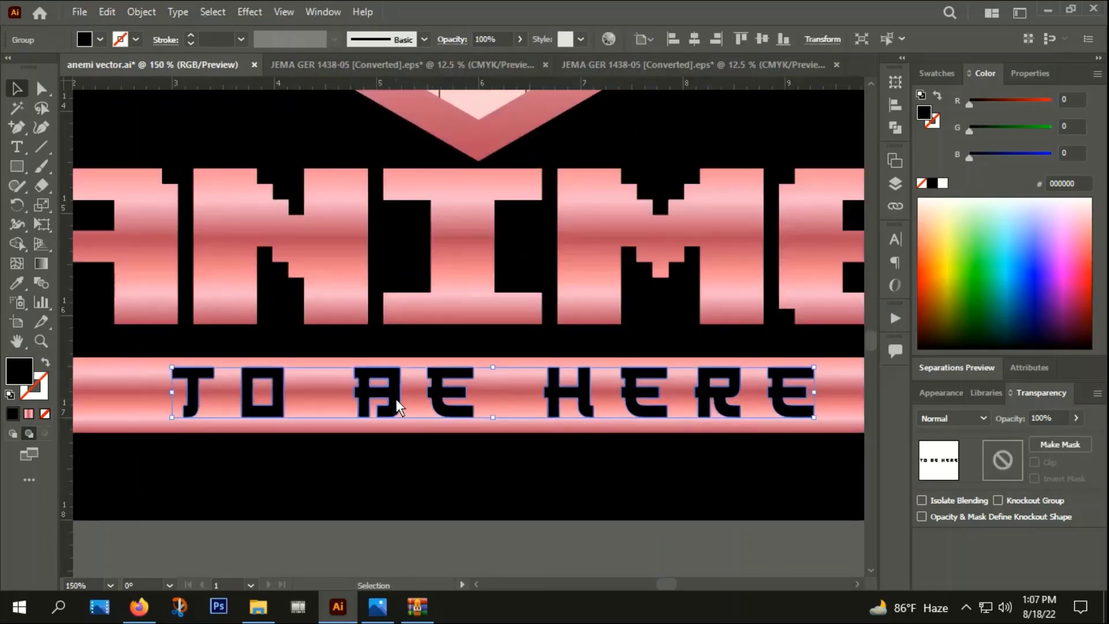
click(695, 39)
scroll(566, 404, down, 2)
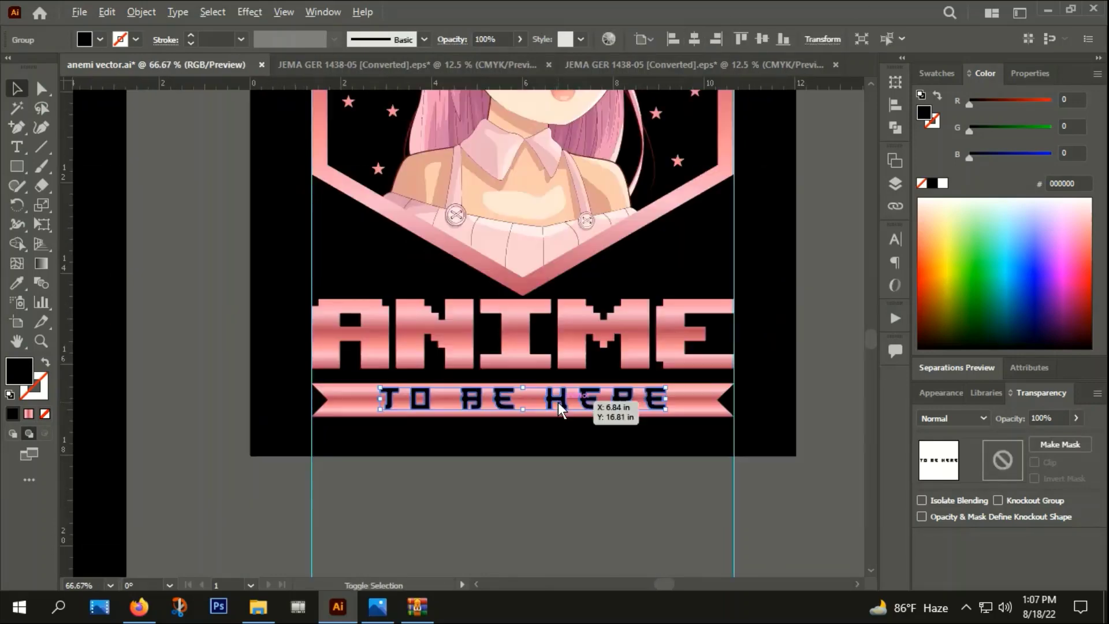
key(Down)
key(Down)
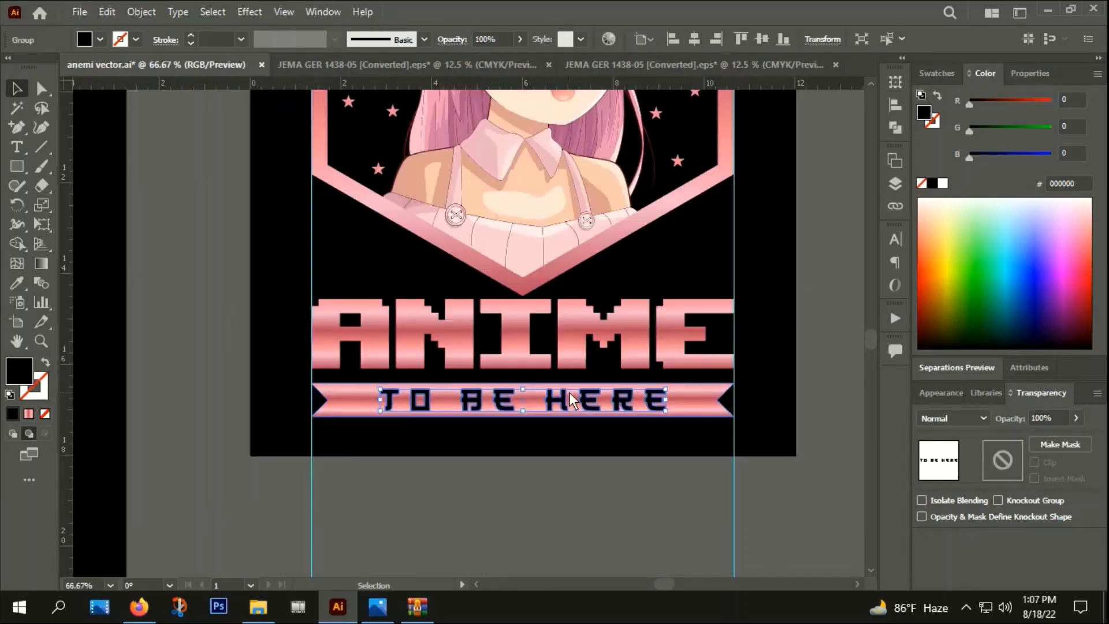
click(479, 496)
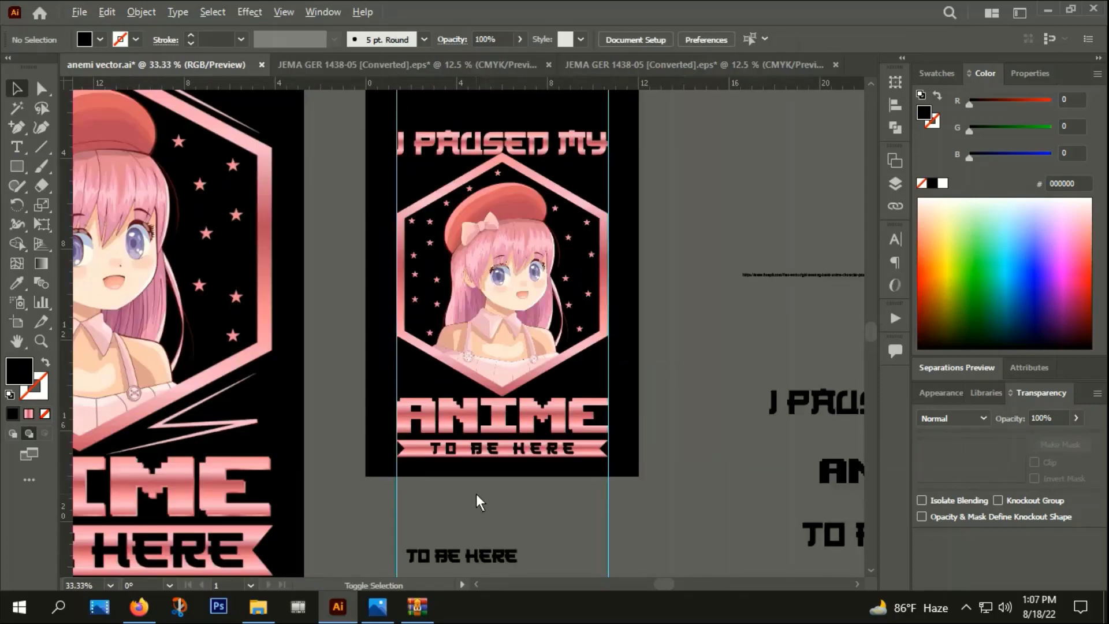
Enlarge the TO BE HERE lettering slightly by dragging its top-left corner.
scroll(478, 503, down, 2)
scroll(543, 548, up, 2)
scroll(586, 404, up, 3)
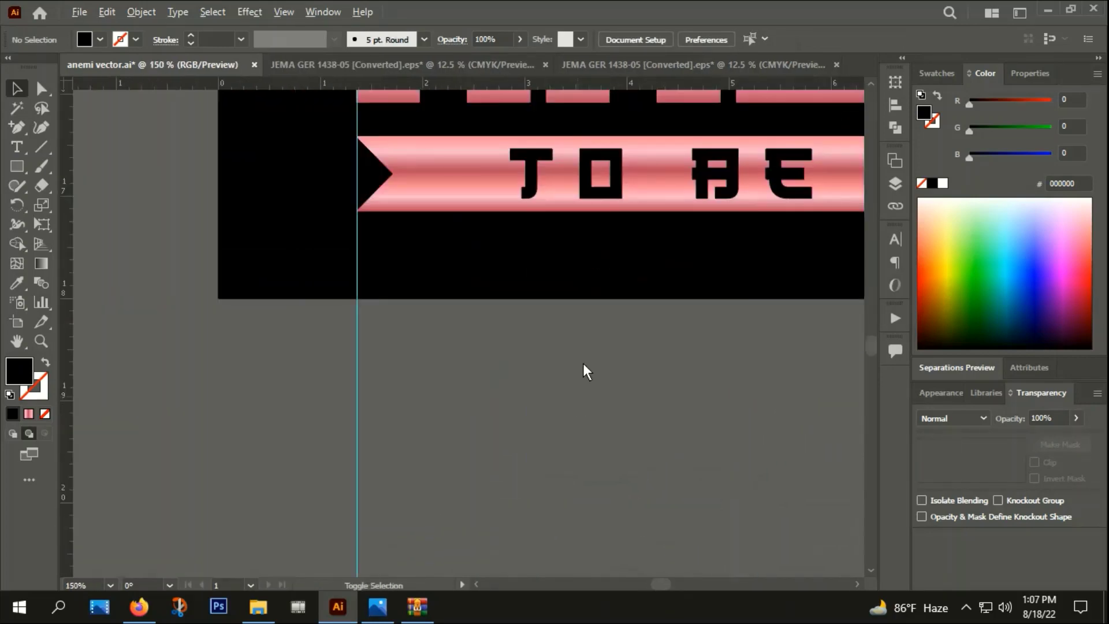
scroll(520, 384, up, 3)
click(485, 386)
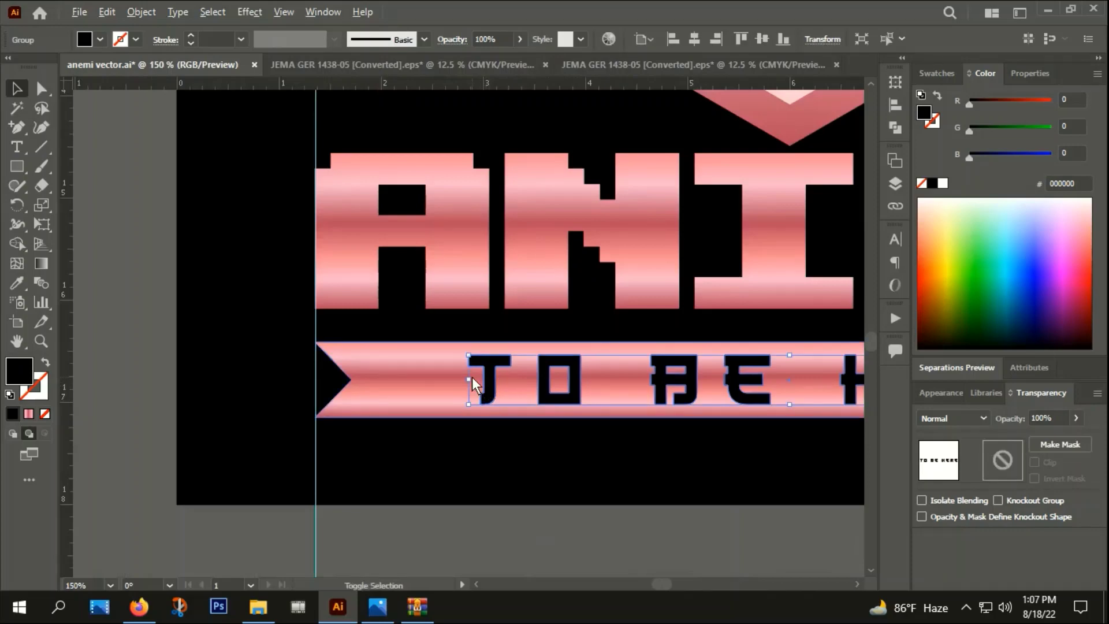
scroll(477, 378, up, 2)
drag(461, 325, 276, 300)
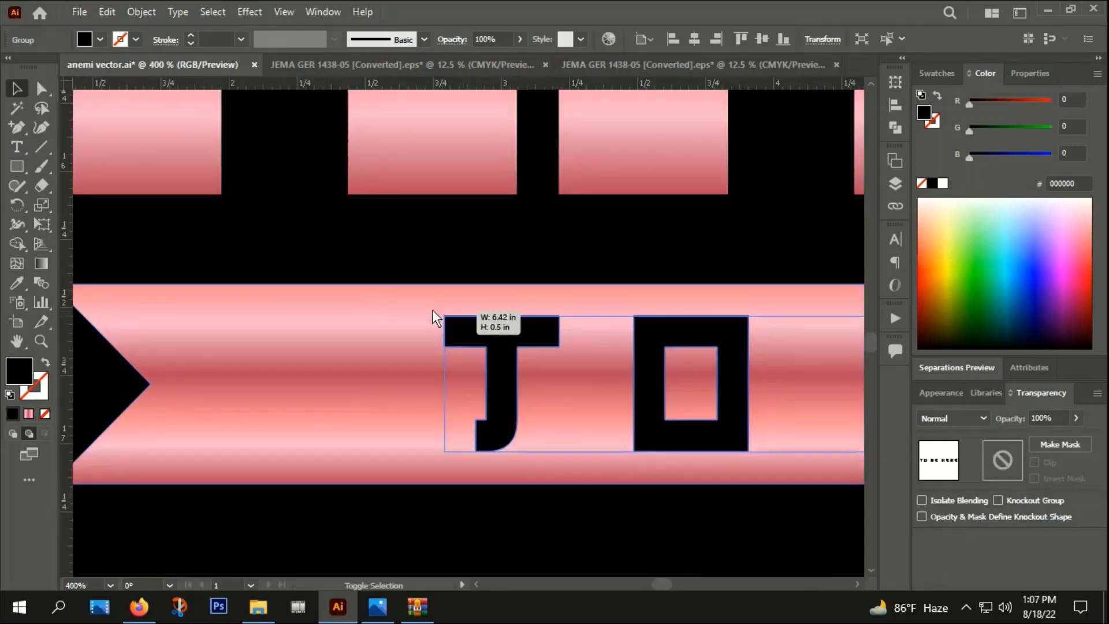
scroll(317, 366, down, 3)
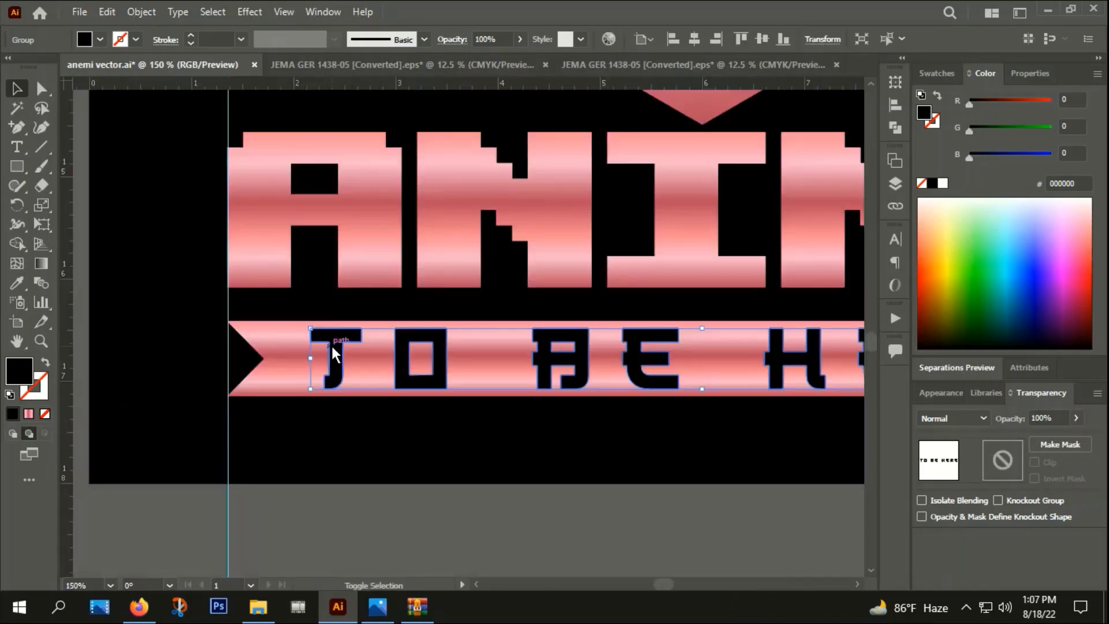
click(531, 479)
scroll(534, 482, down, 3)
Bring the hexagon area into view and swap fill and stroke so nothing is filled.
drag(609, 495, 572, 539)
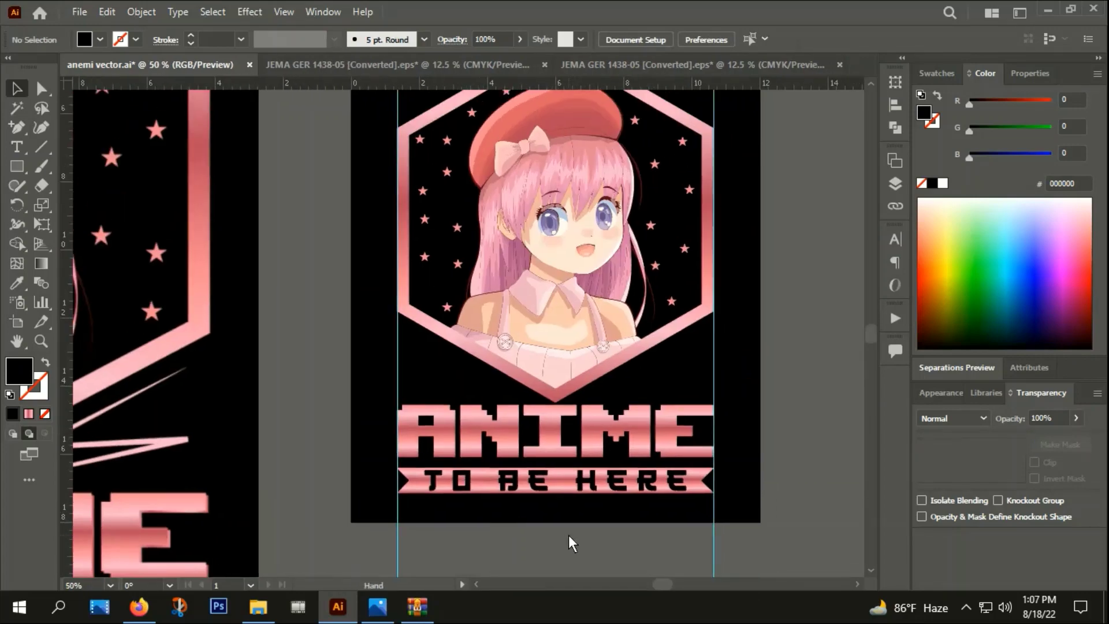
scroll(683, 479, up, 3)
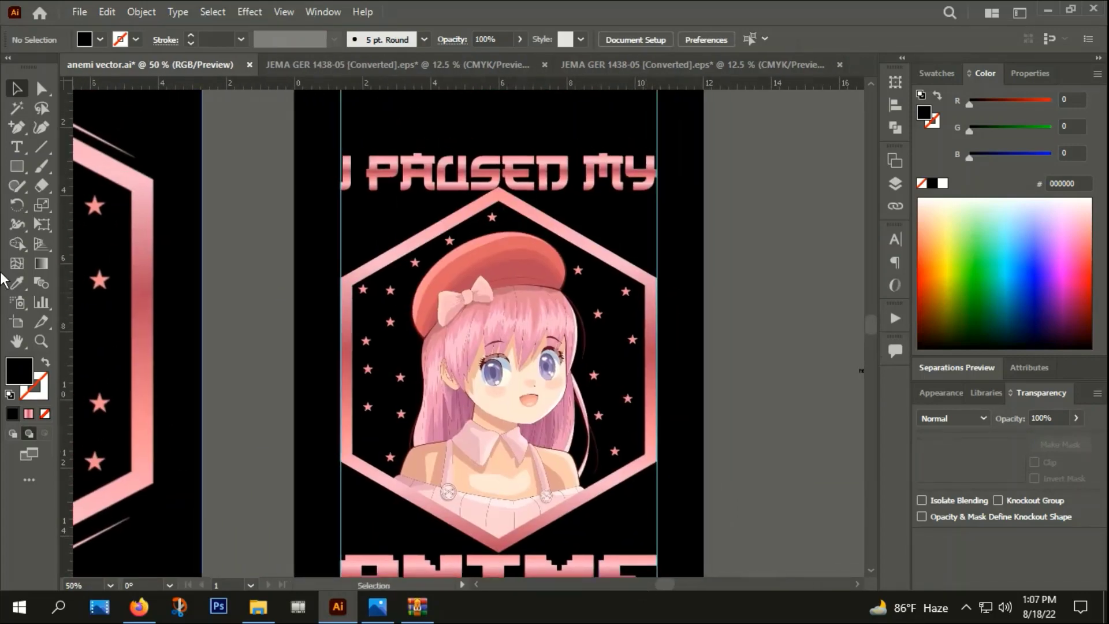
scroll(391, 435, left, 5)
scroll(340, 283, up, 2)
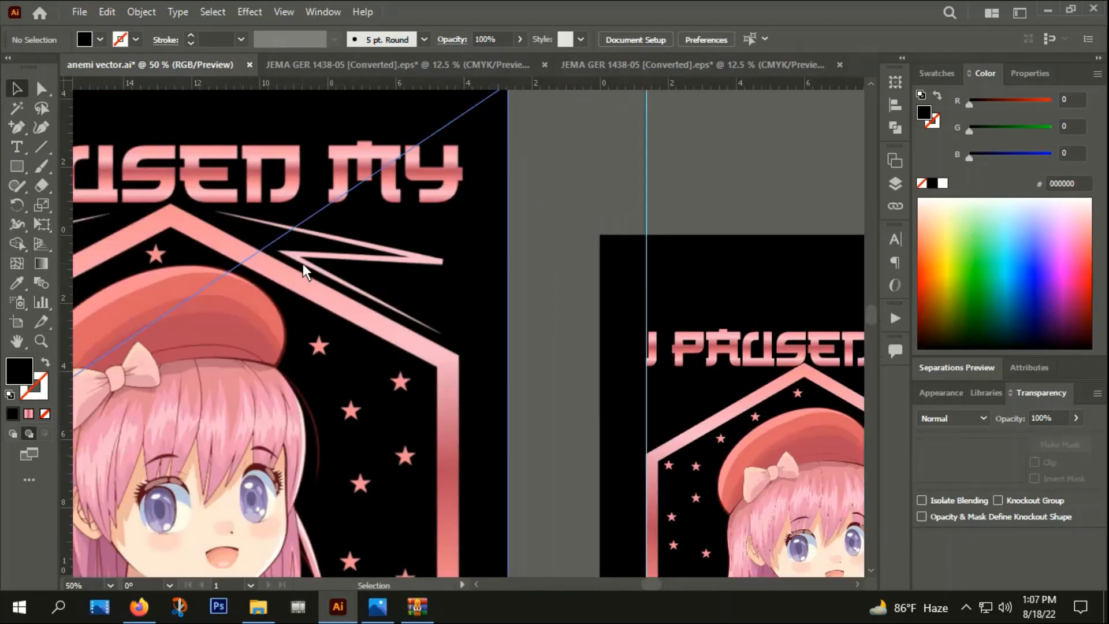
scroll(359, 319, down, 2)
scroll(360, 319, down, 2)
scroll(359, 319, down, 1)
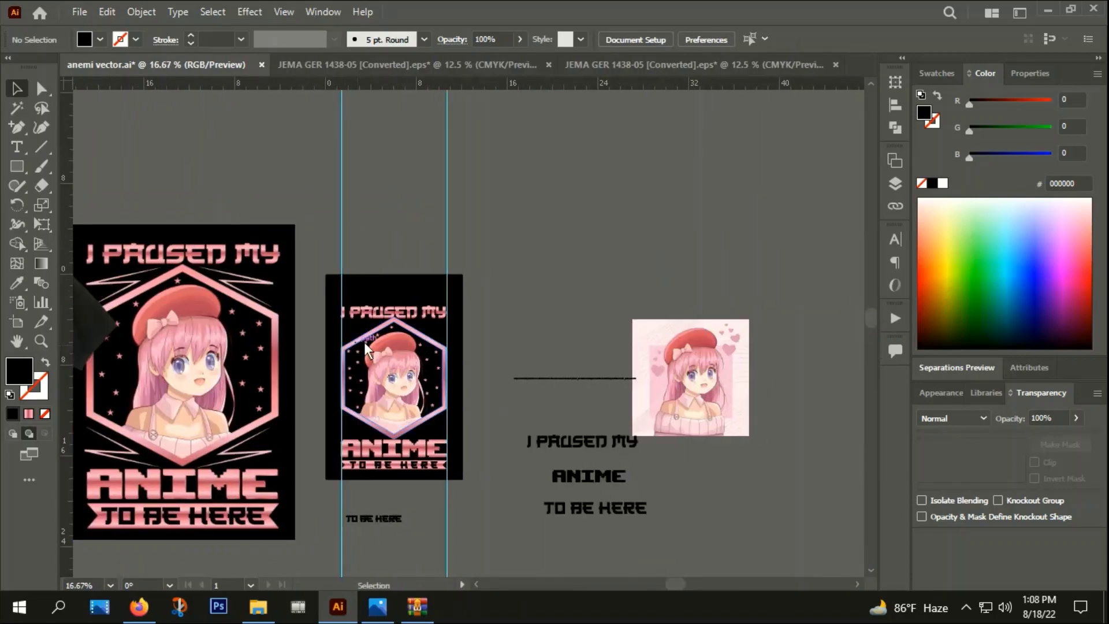
scroll(363, 332, up, 4)
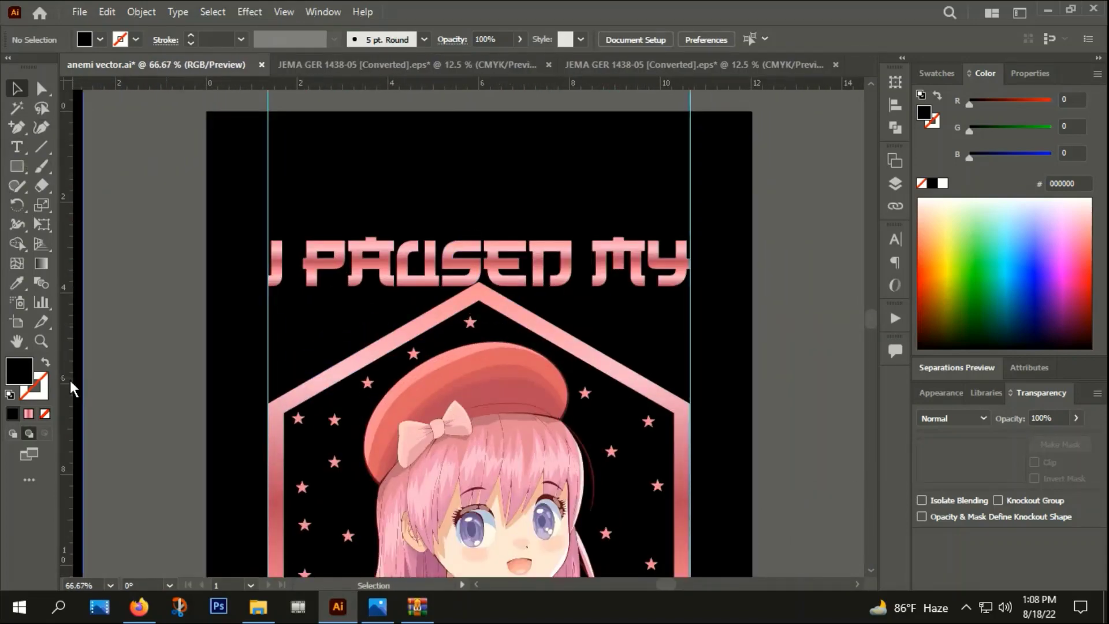
click(46, 364)
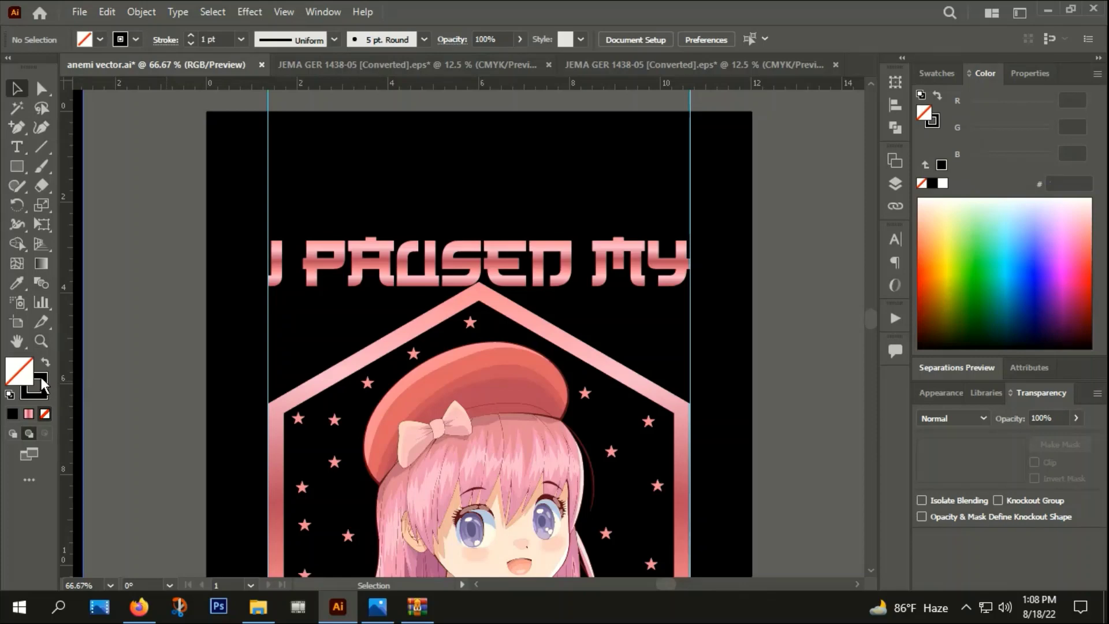
Give the stroke the pink gradient swatch and select the Pen Tool.
double_click(35, 386)
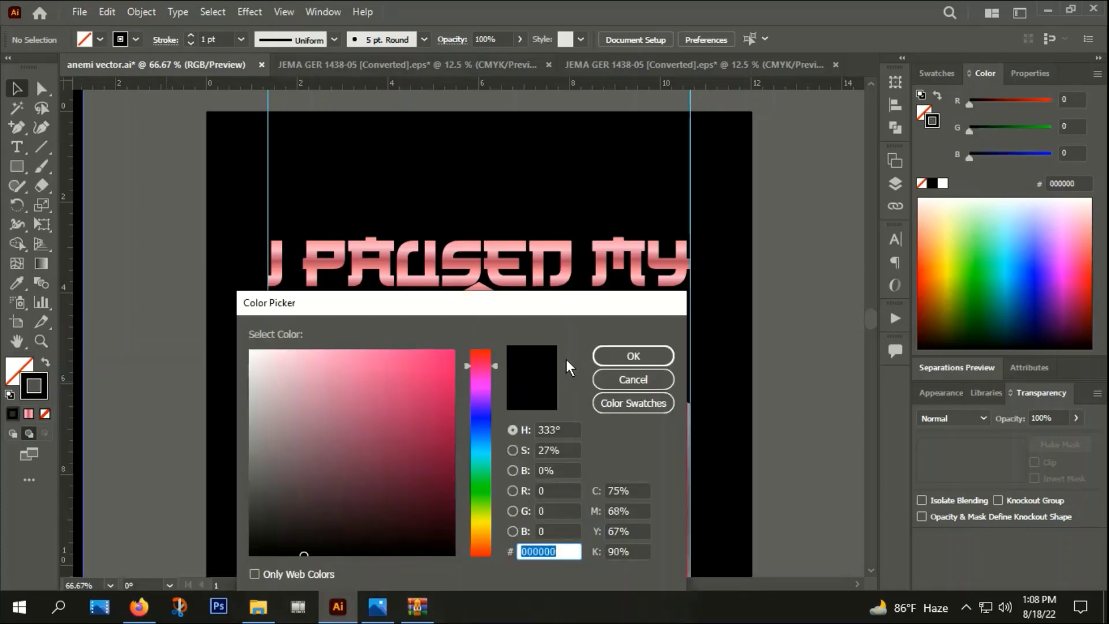
click(633, 379)
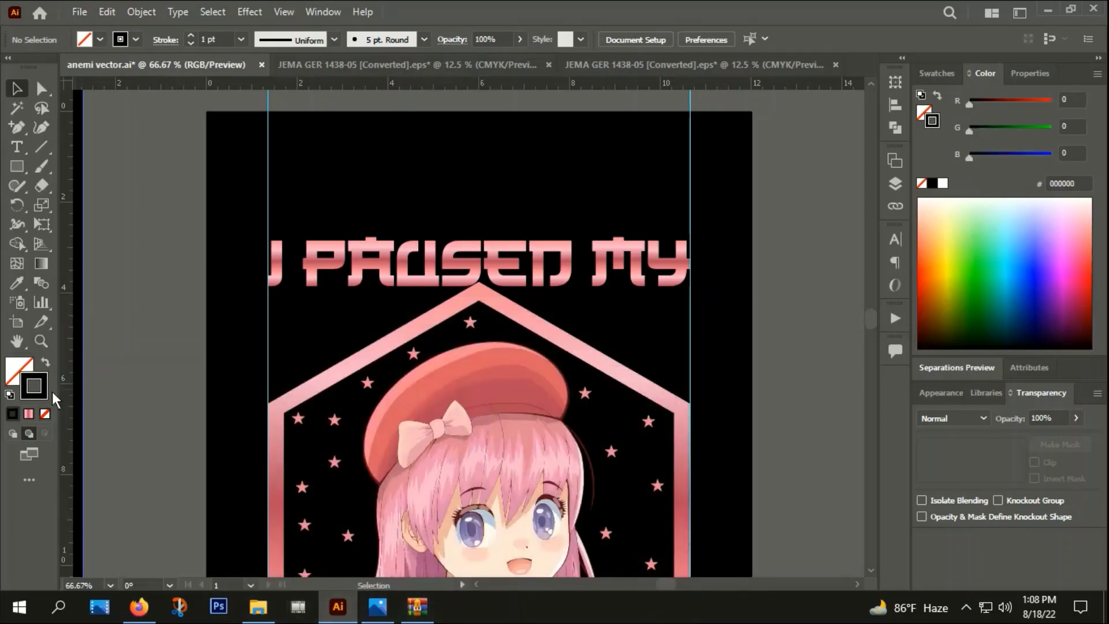
click(29, 414)
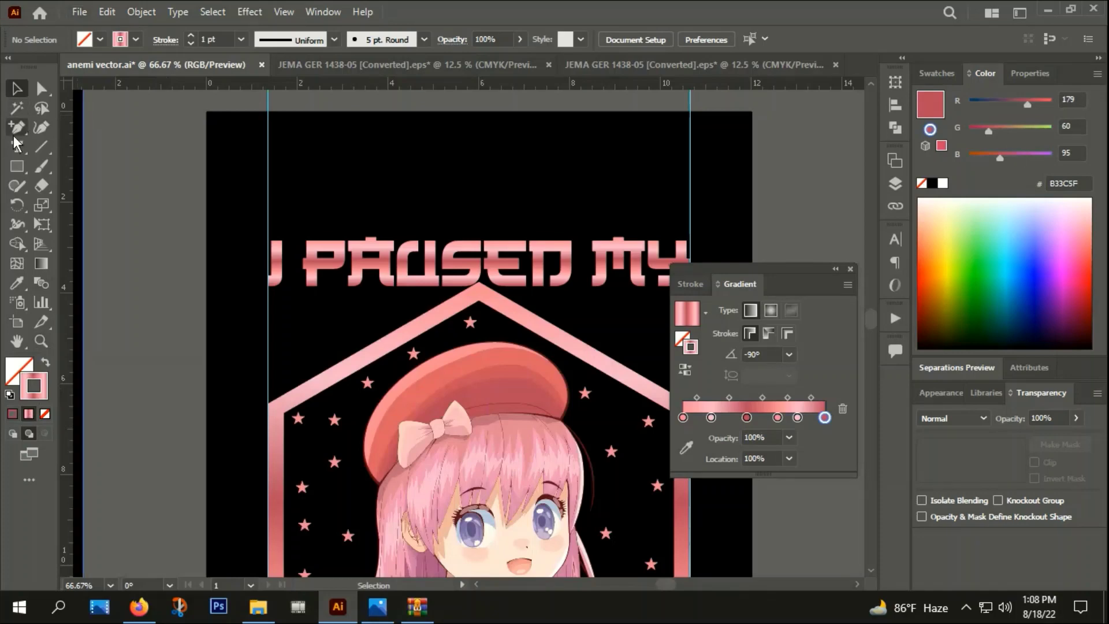
drag(15, 138, 64, 121)
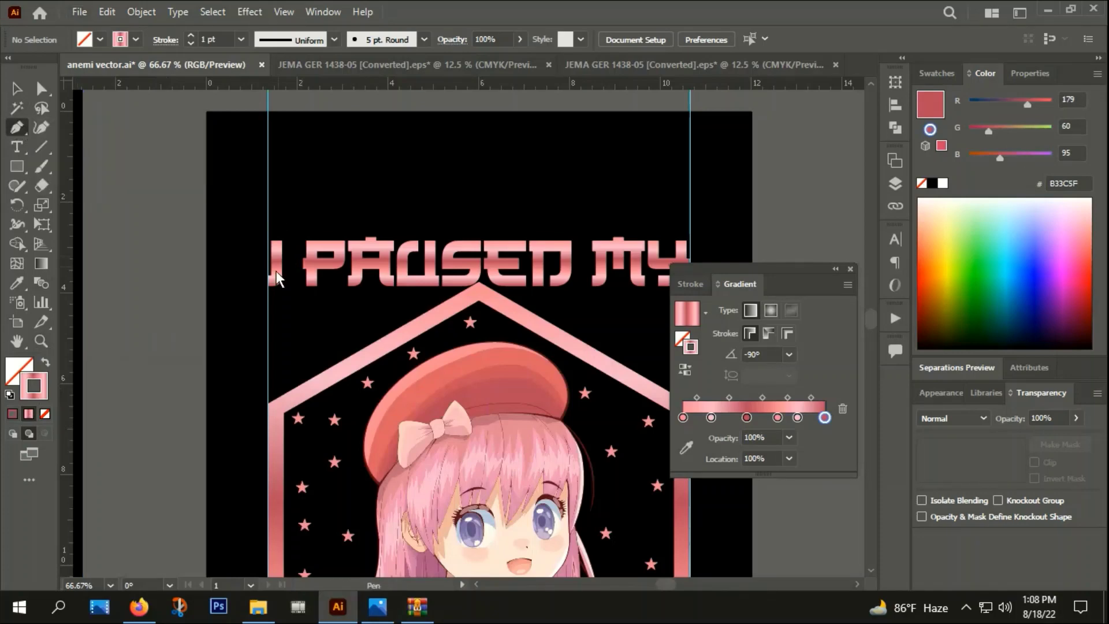
Start a straight line below the heading, then pan across the artboards and clear the selection.
click(267, 300)
click(436, 300)
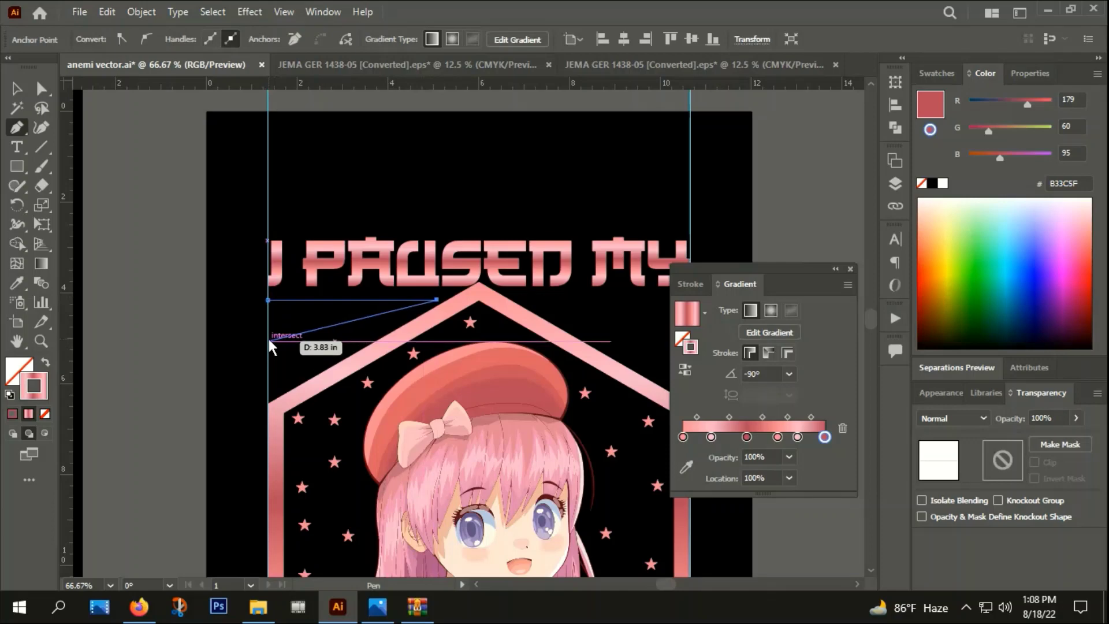
alt+scroll(272, 345, down, 4)
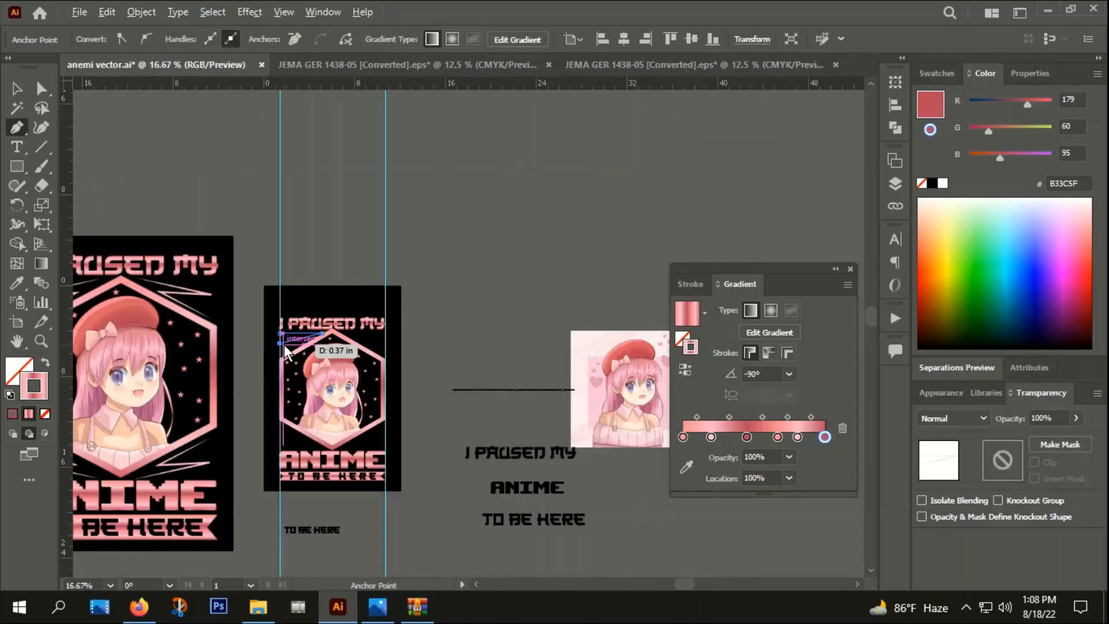
alt+scroll(283, 353, up, 3)
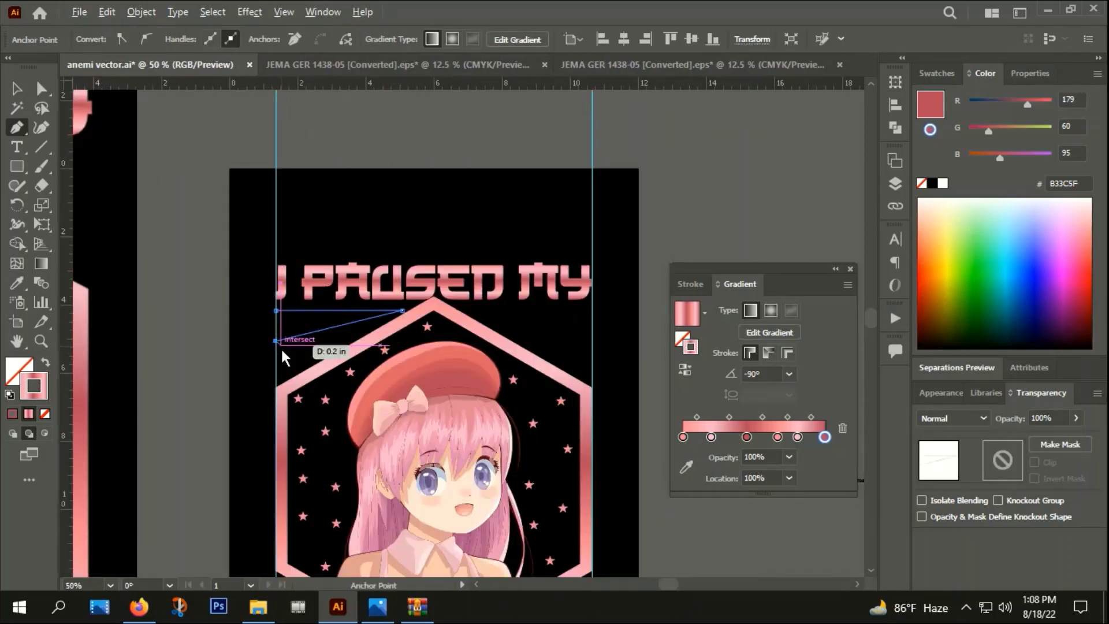
alt+scroll(295, 381, down, 2)
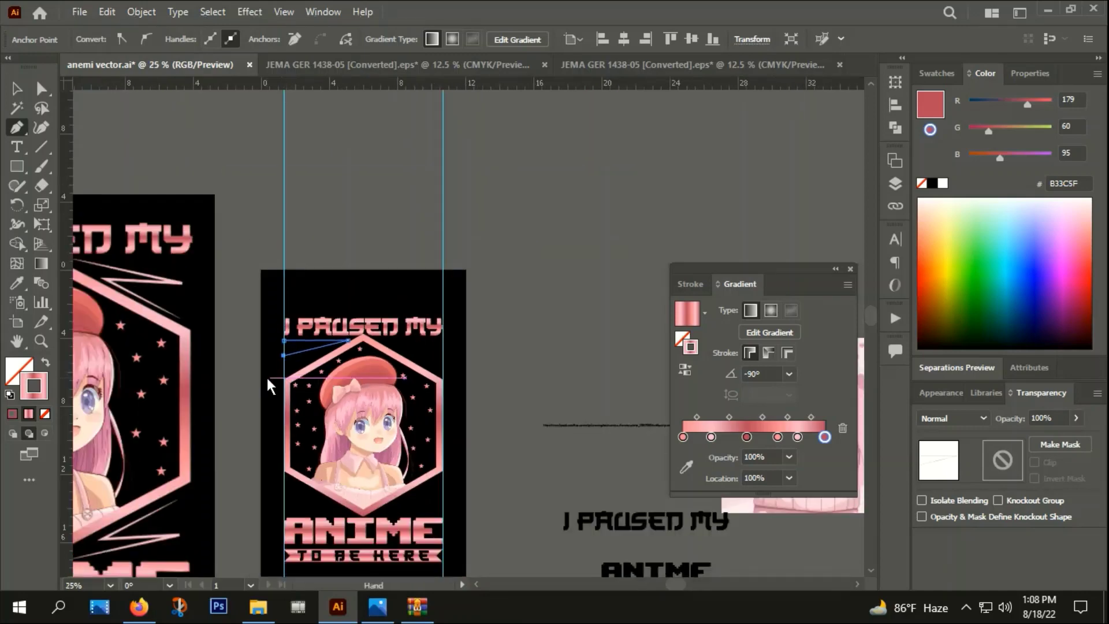
drag(268, 383, 474, 352)
alt+scroll(505, 315, up, 1)
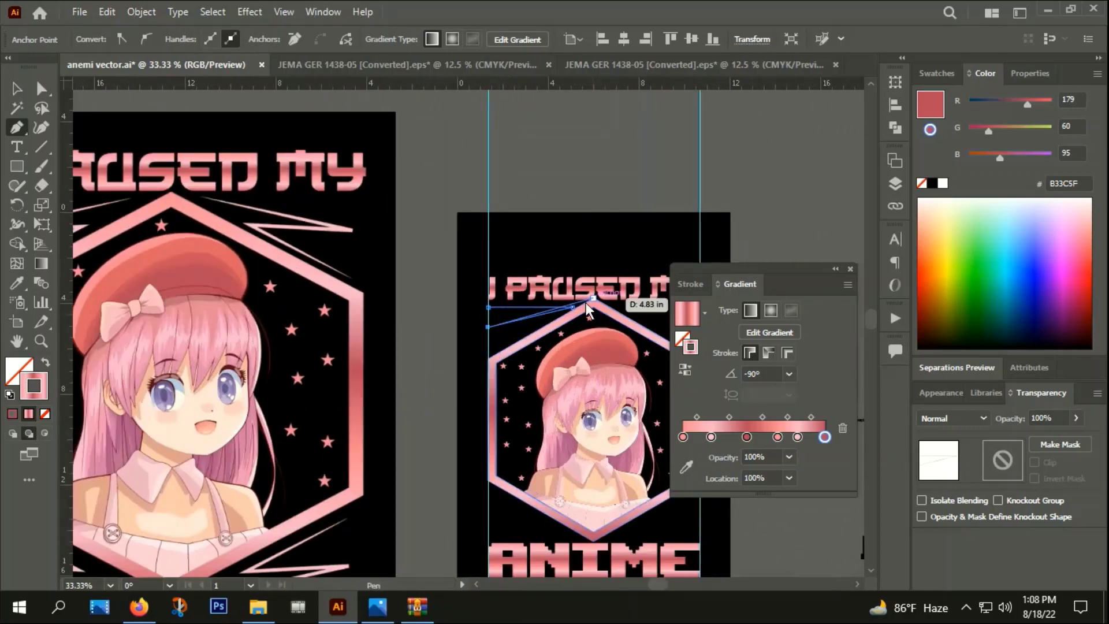
ctrl+click(525, 346)
alt+scroll(508, 338, up, 2)
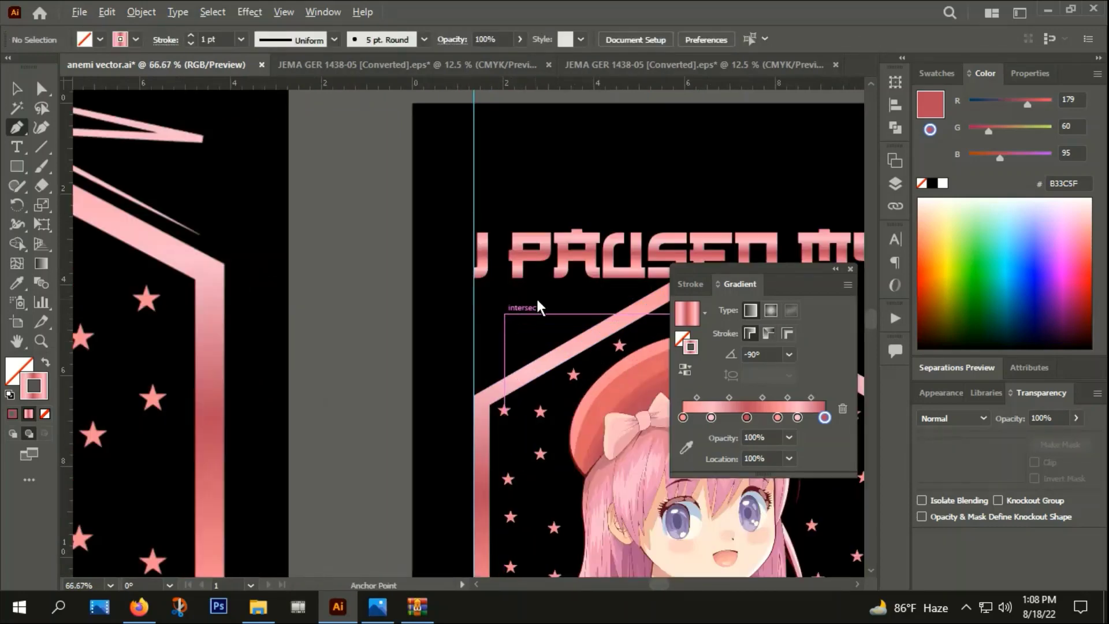
Draw a four-anchor zigzag from beside the hexagon's top, then select it with the Selection tool.
click(654, 283)
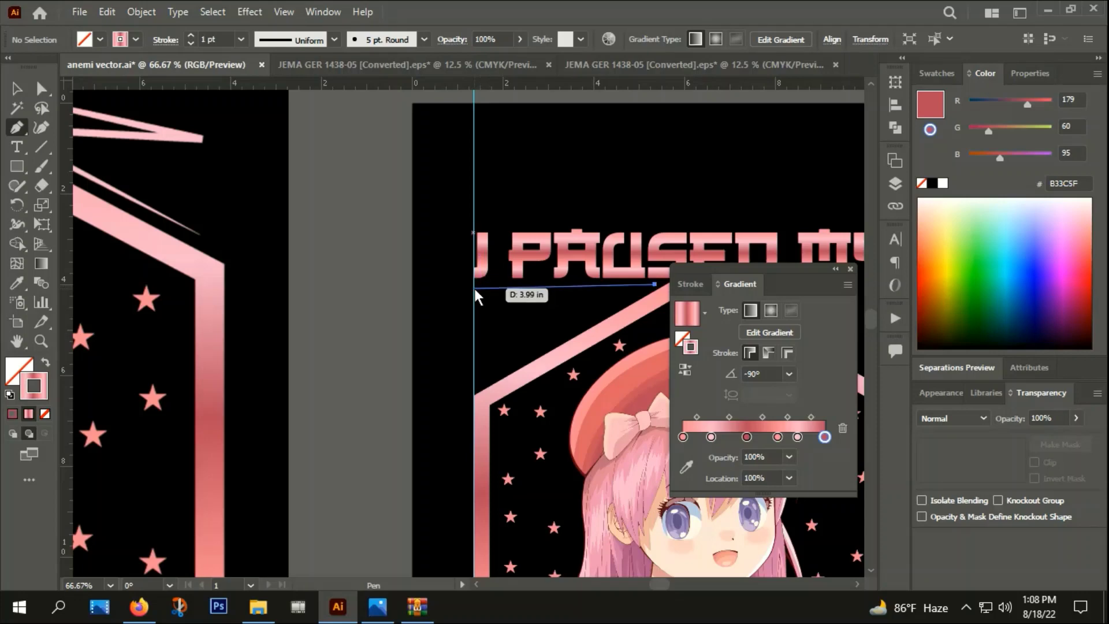
click(474, 287)
click(606, 307)
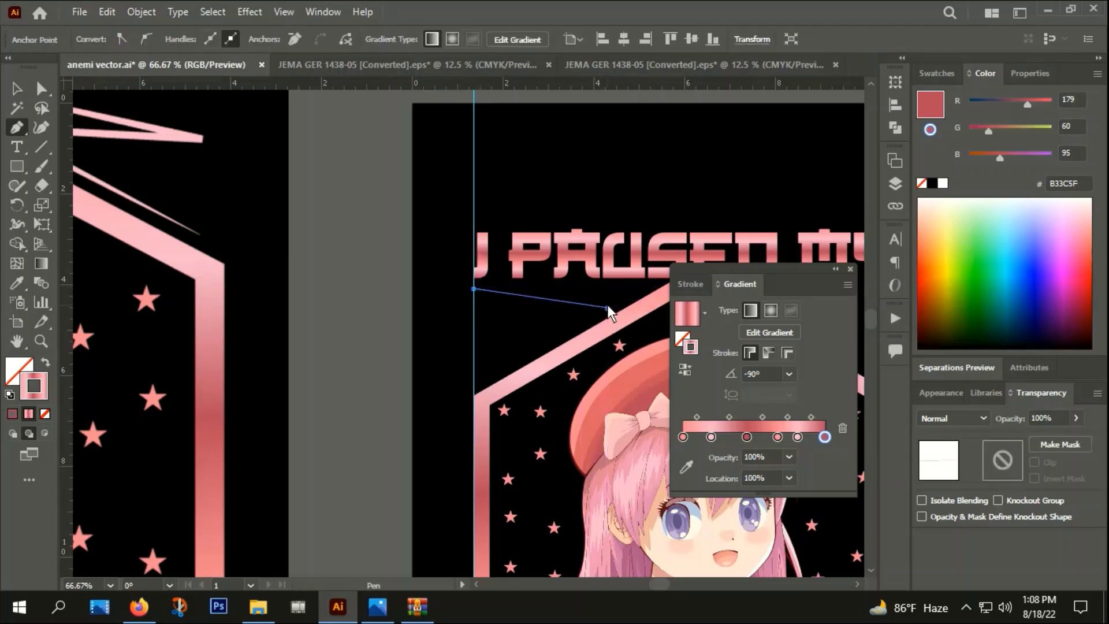
click(473, 380)
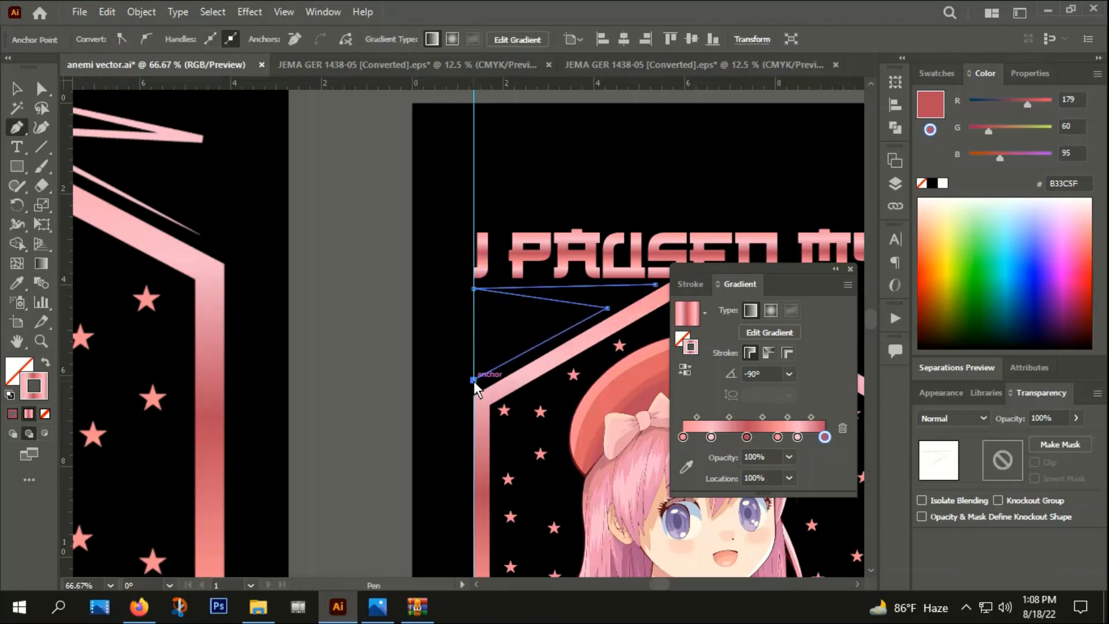
key(v)
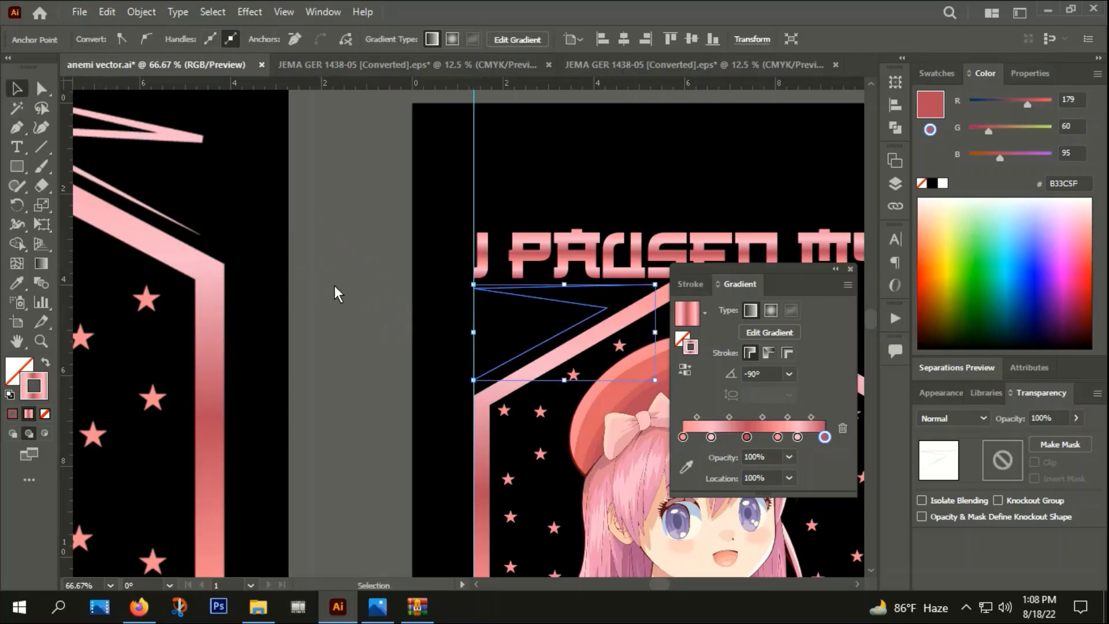
click(333, 292)
click(578, 302)
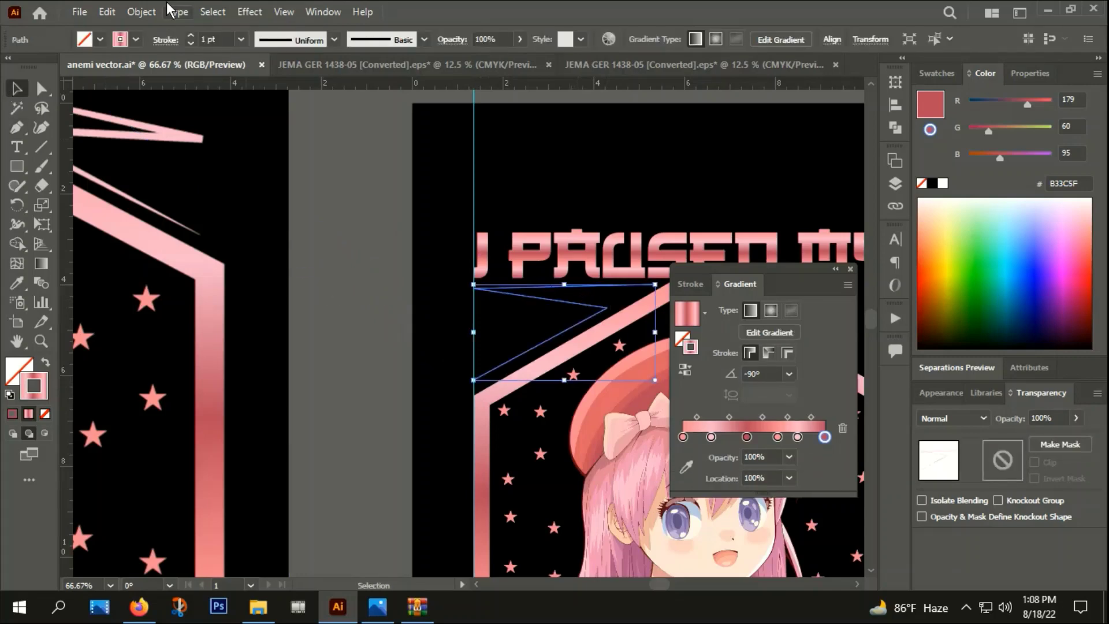
Thicken the zigzag stroke to 19 pt and bring it in front of the hexagon outline.
click(191, 35)
click(191, 35)
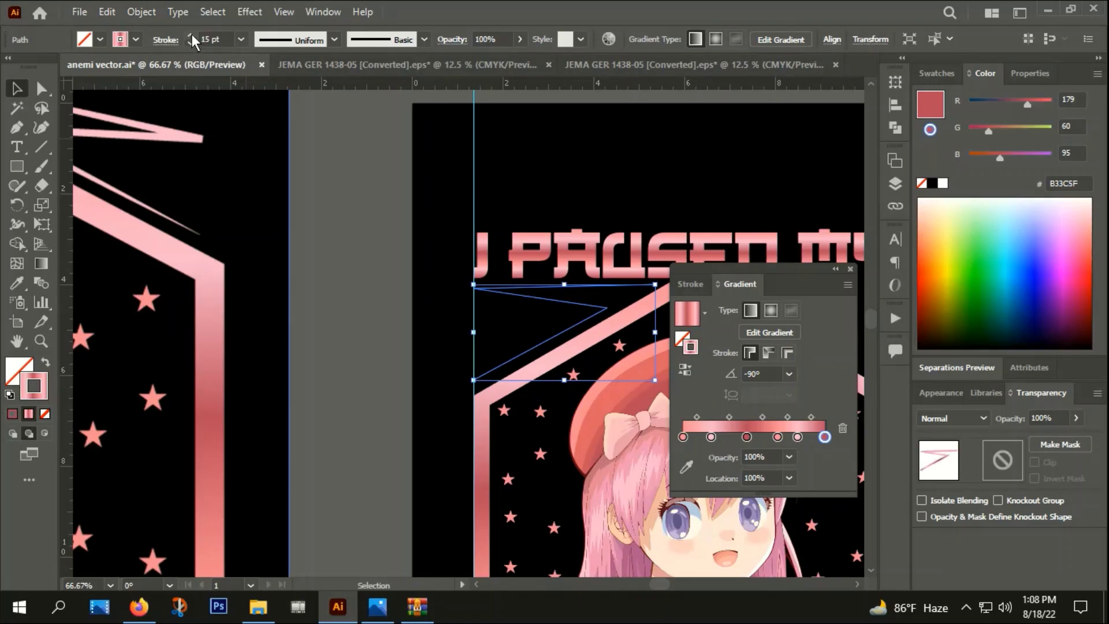
click(191, 34)
right_click(531, 254)
mouse_move(576, 508)
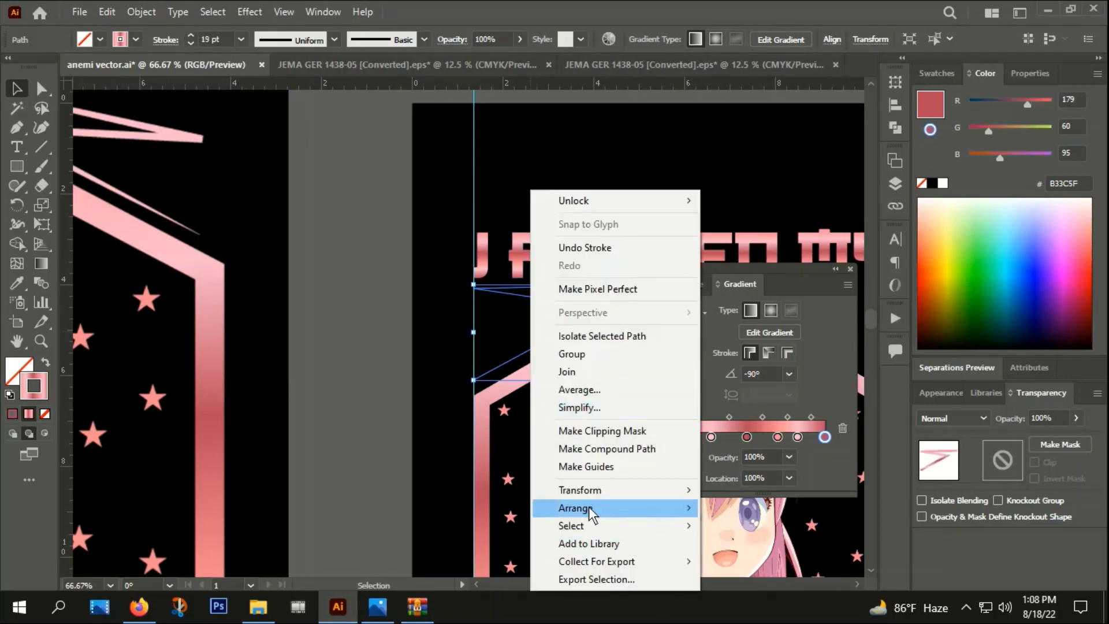
click(743, 511)
Reduce the zigzag stroke to 12 pt and apply the tapered elliptical width profile.
scroll(334, 402, right, 3)
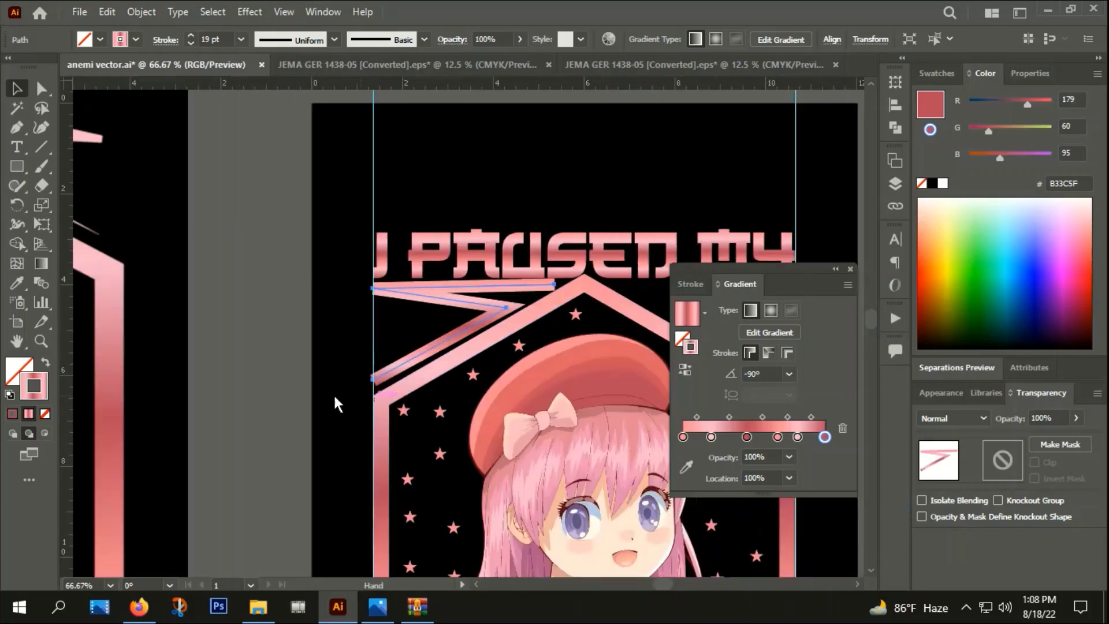
scroll(289, 398, right, 2)
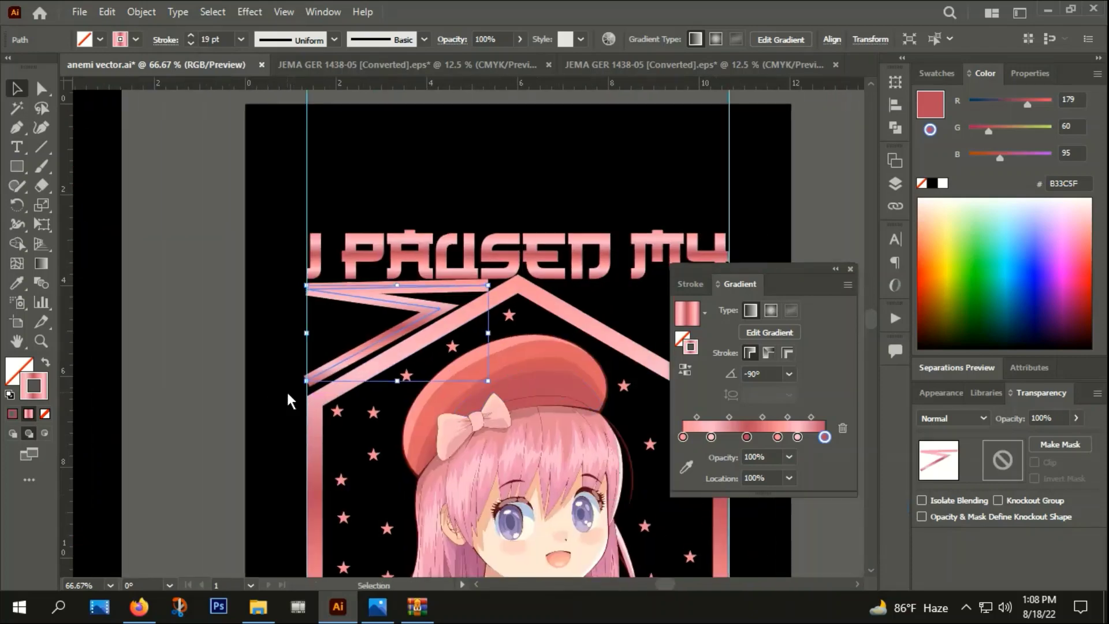
click(192, 45)
click(191, 45)
click(192, 44)
click(192, 45)
click(191, 45)
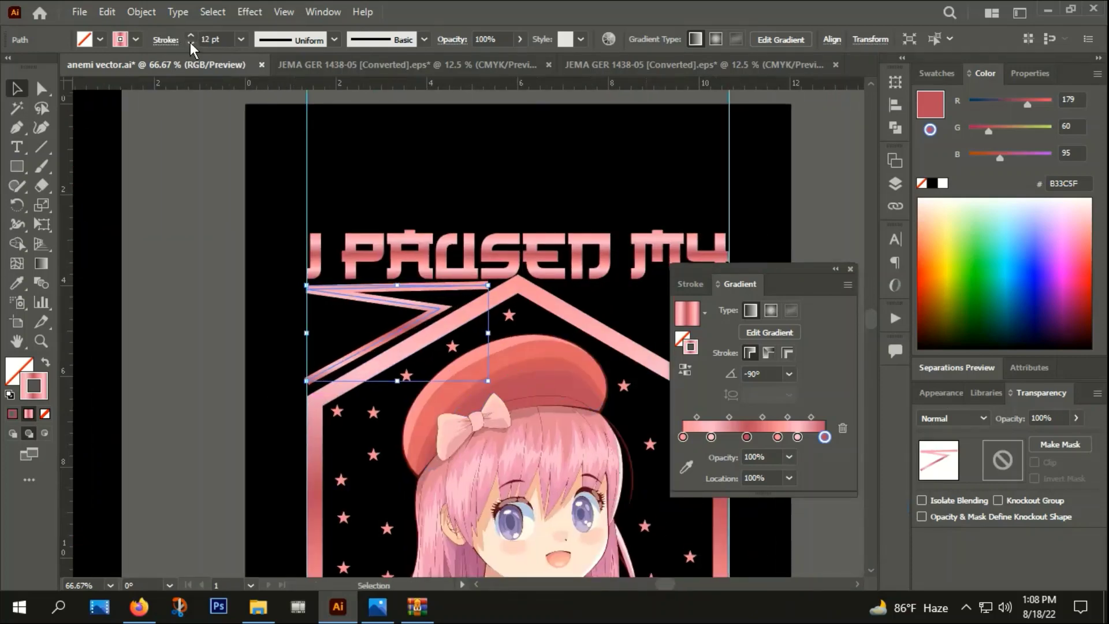
click(333, 39)
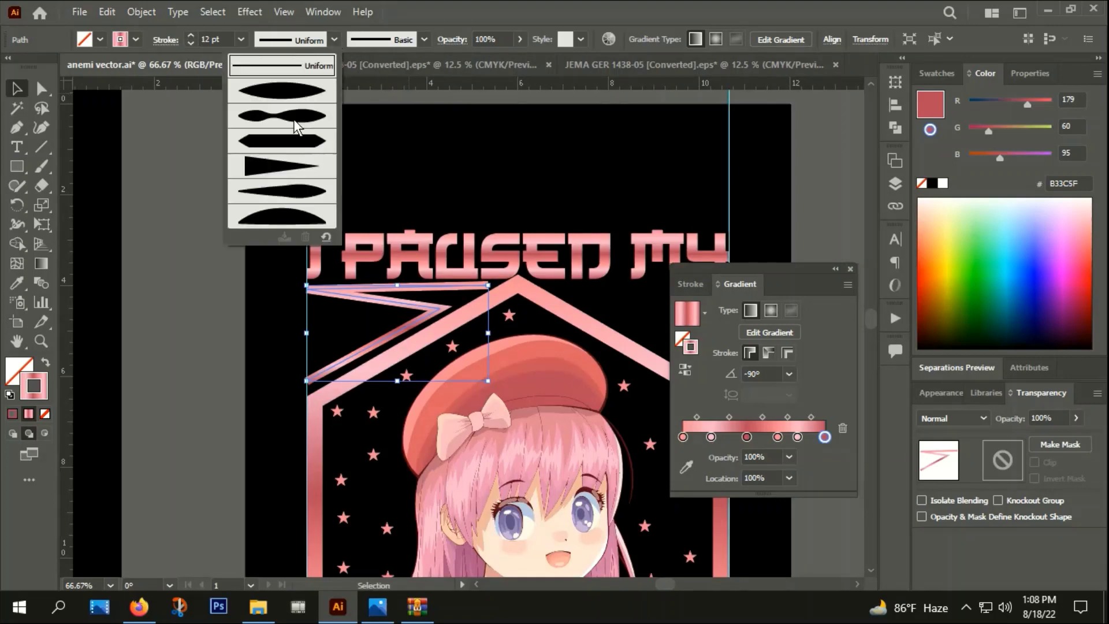
click(289, 99)
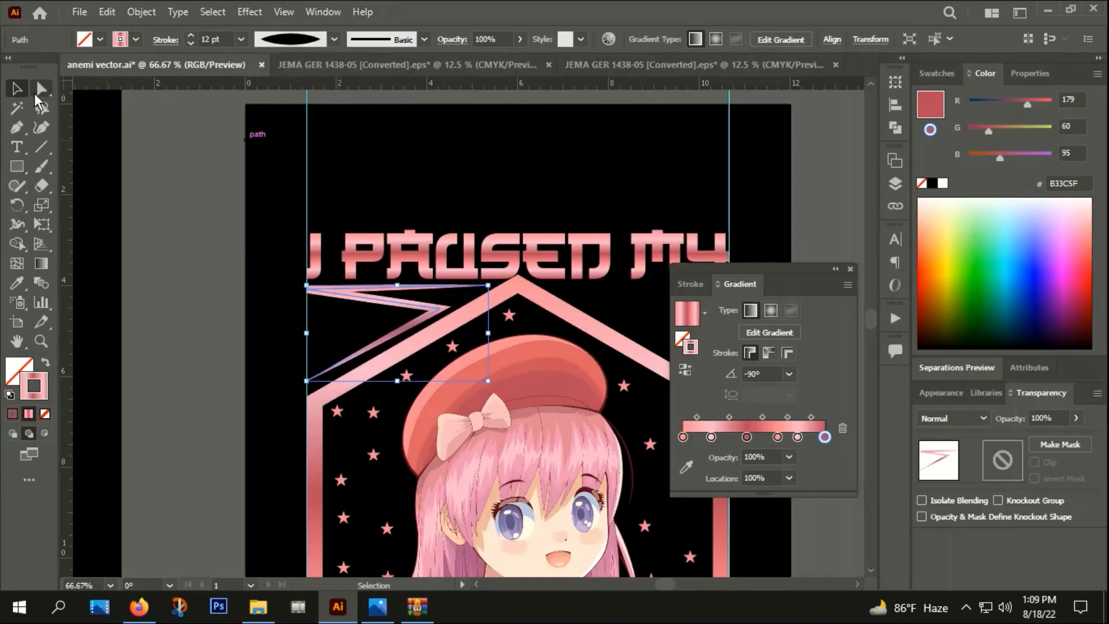
key(a)
alt+scroll(407, 286, up, 2)
alt+scroll(417, 303, up, 1)
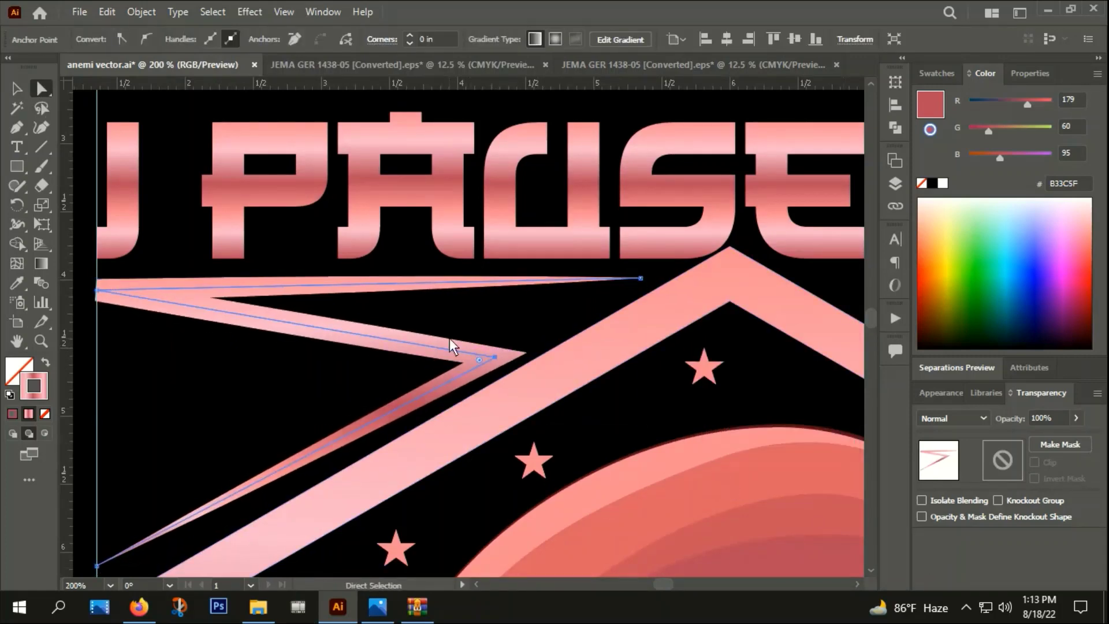
alt+scroll(452, 347, down, 4)
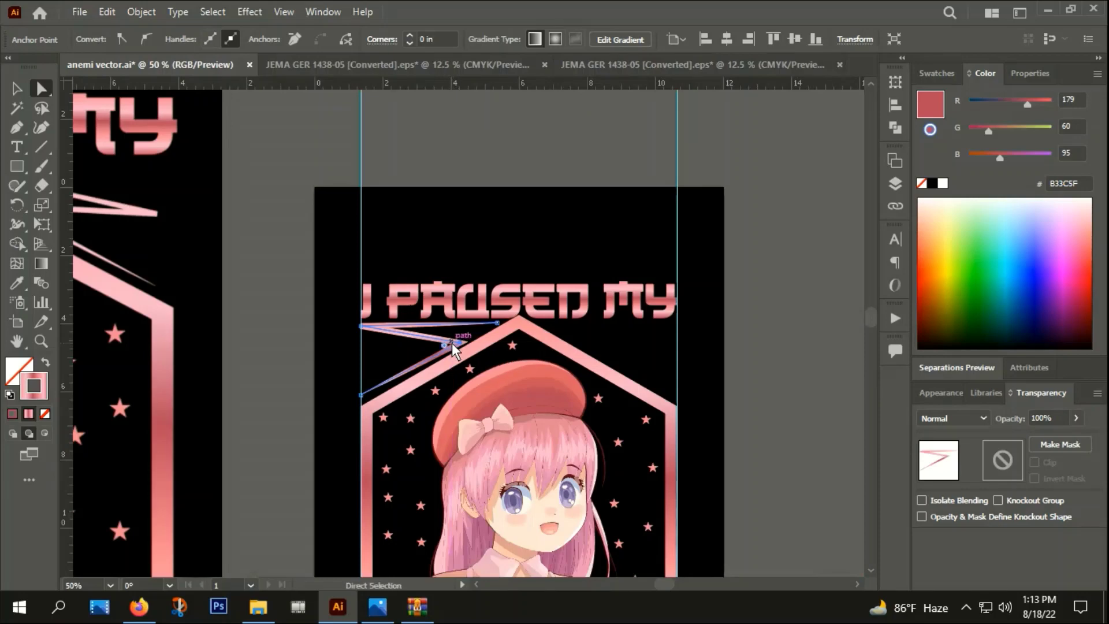
right_click(449, 351)
mouse_move(497, 490)
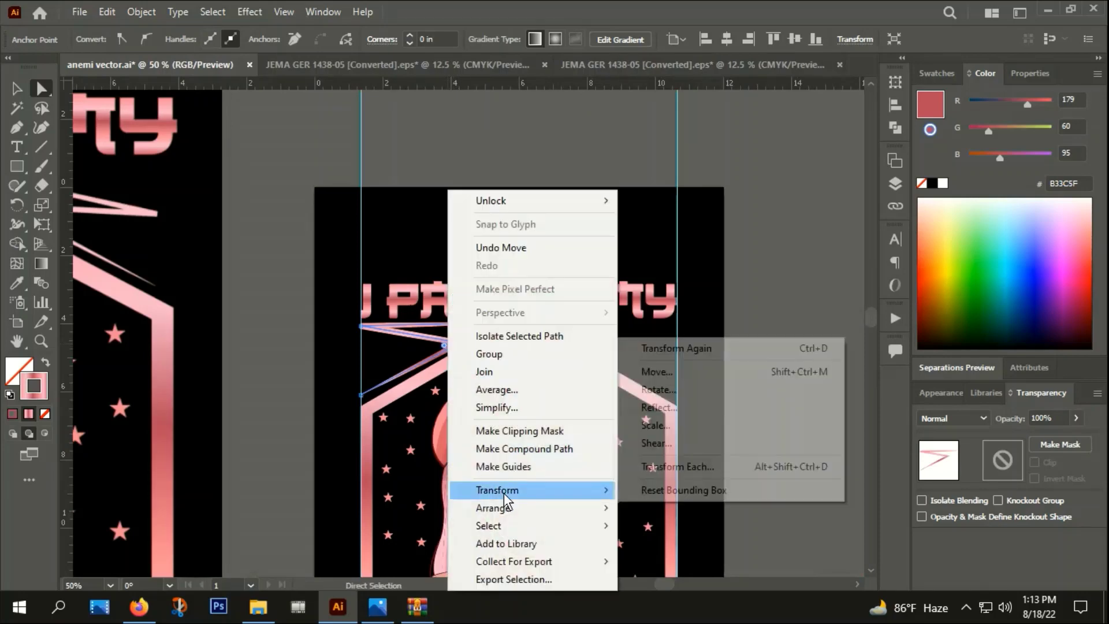
click(658, 407)
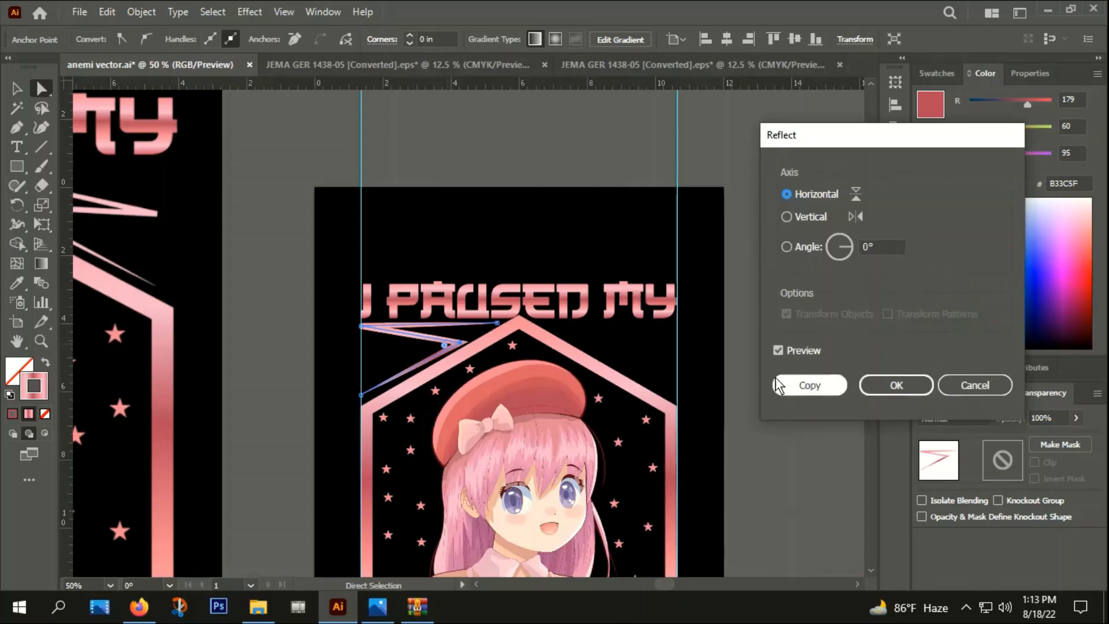
click(780, 349)
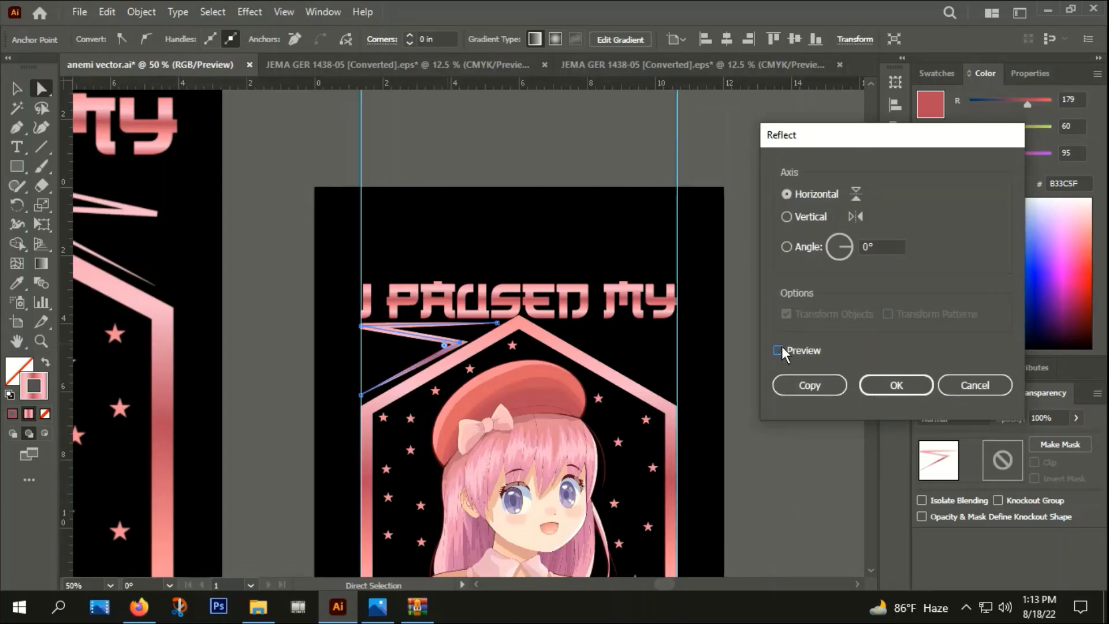
click(786, 216)
click(813, 382)
mouse_move(427, 333)
mouse_down()
mouse_move(547, 331)
mouse_move(604, 317)
mouse_up()
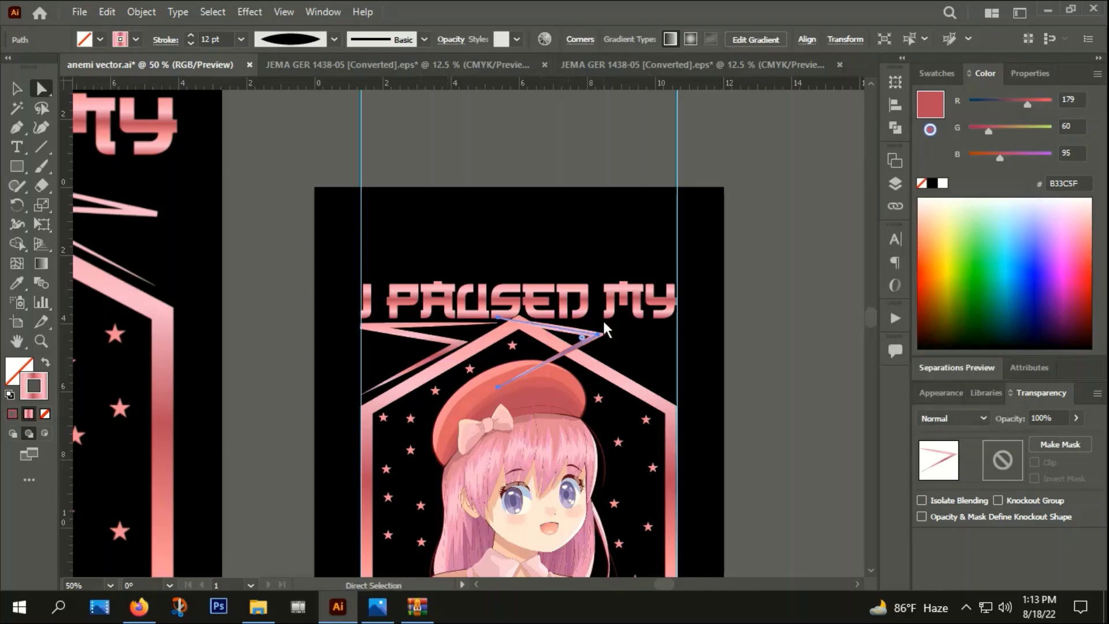
key(Delete)
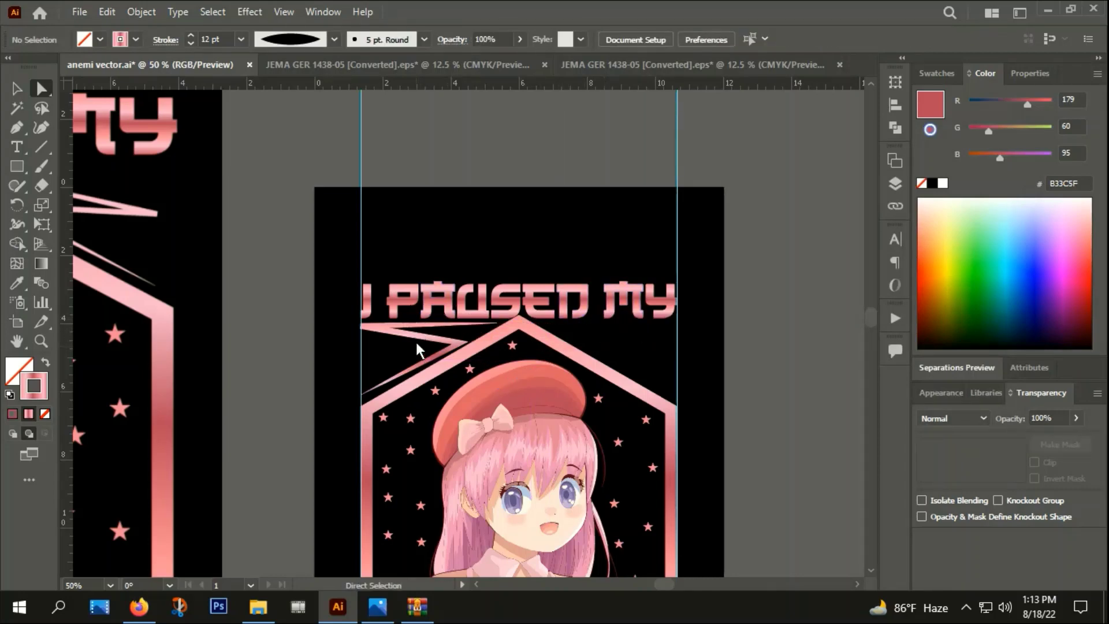
click(418, 336)
right_click(418, 336)
mouse_move(468, 490)
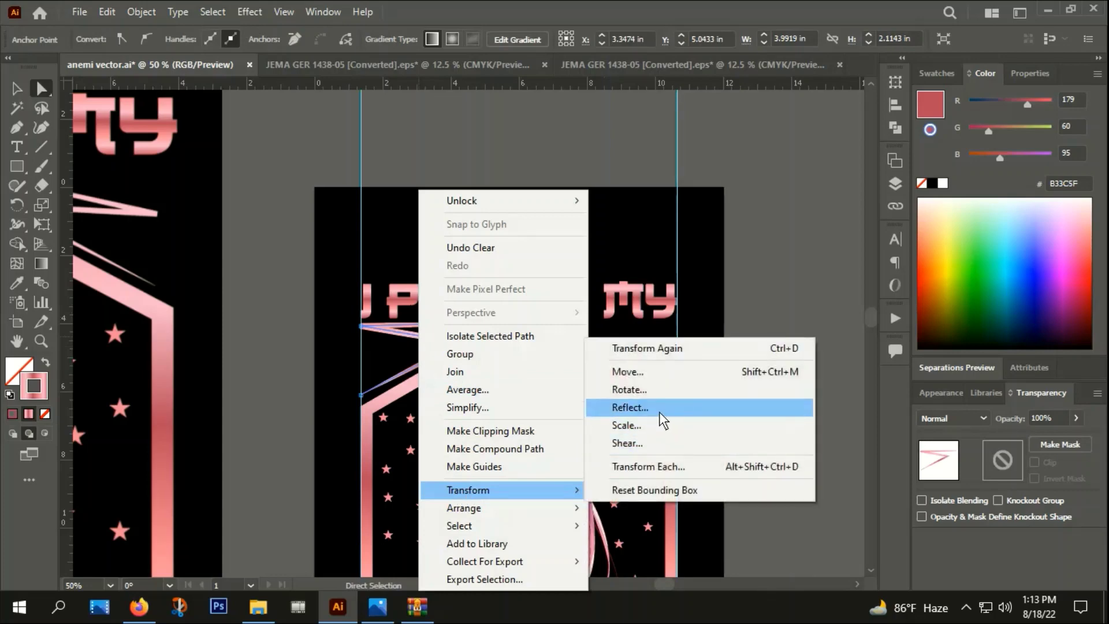
click(658, 408)
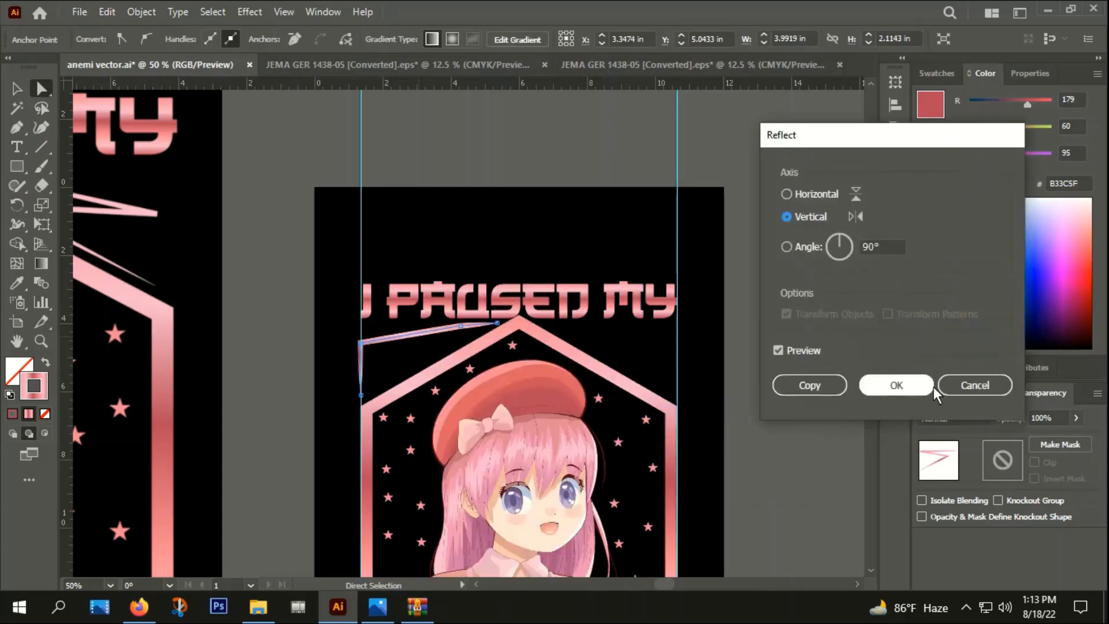
click(968, 383)
click(409, 355)
Group the zigzag path.
scroll(409, 355, up, 2)
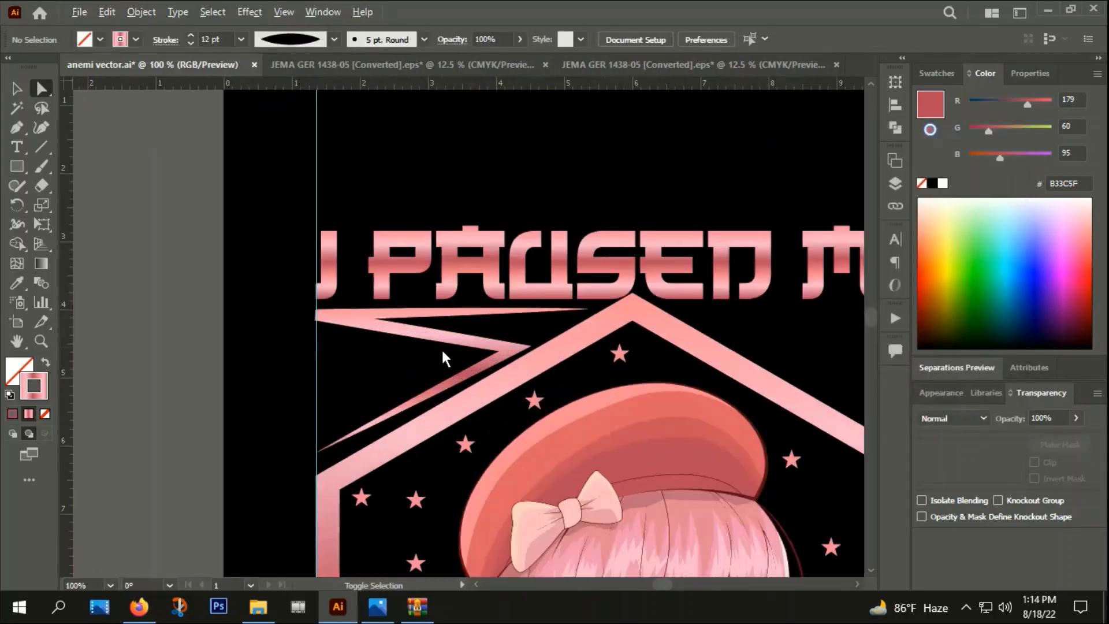
click(476, 307)
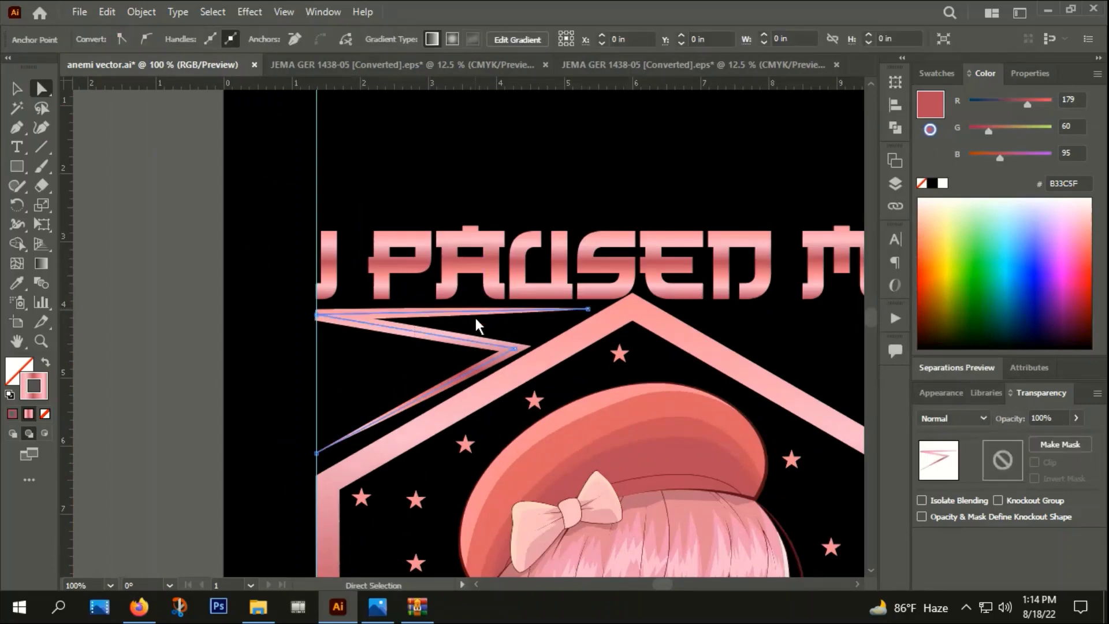
right_click(473, 316)
click(521, 353)
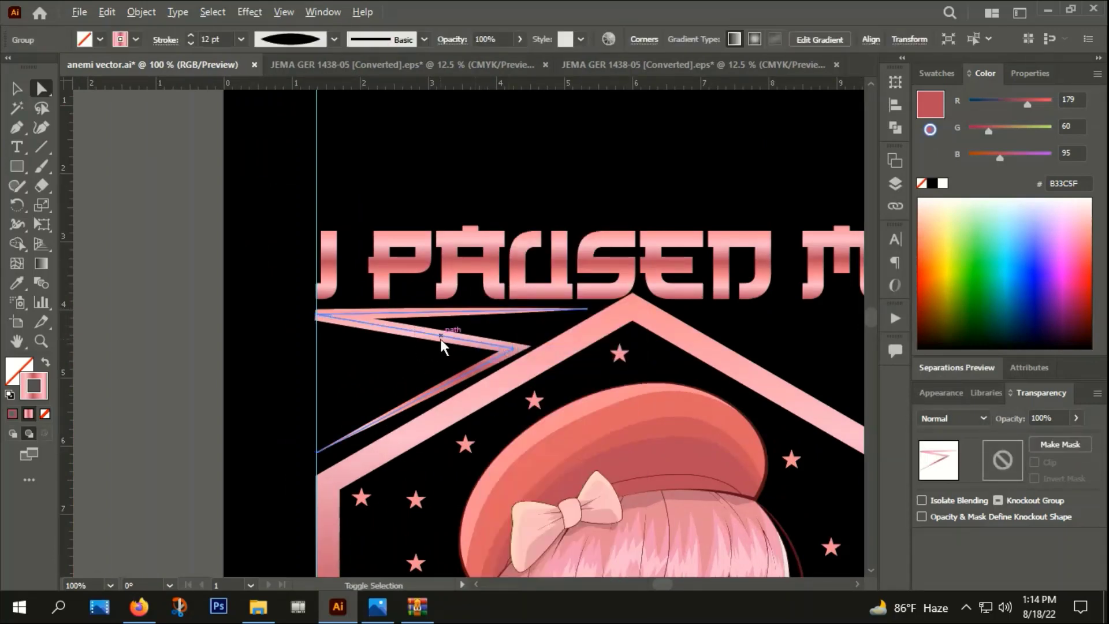
scroll(445, 340, down, 2)
Open Reflect for the grouped zigzag, previewing a horizontal-axis flip, then a vertical-axis mirror.
right_click(448, 339)
mouse_move(496, 237)
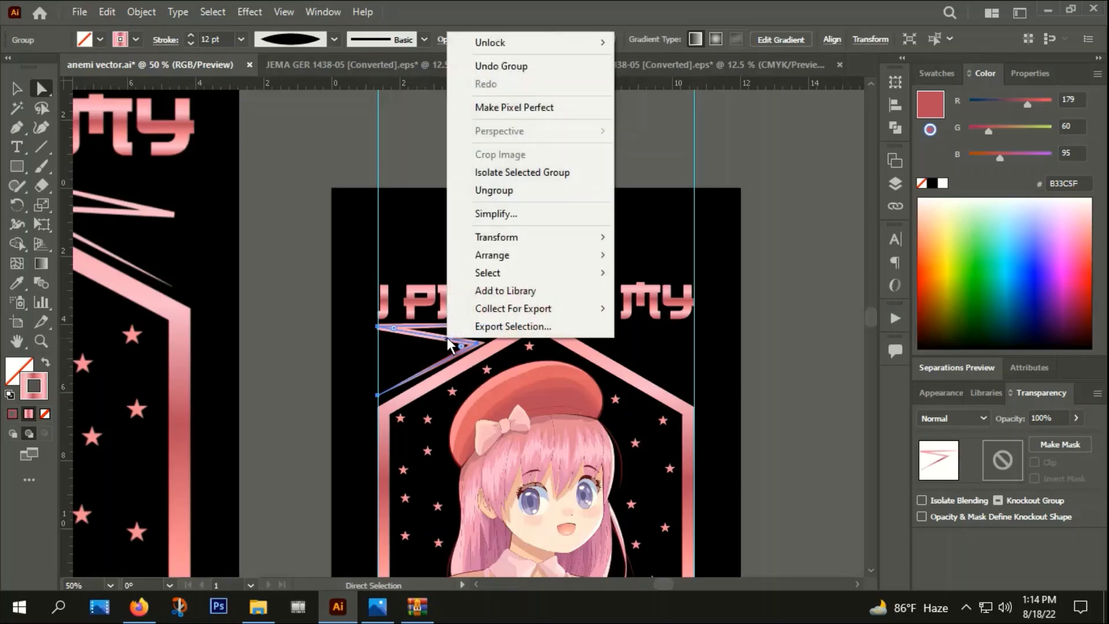
click(685, 297)
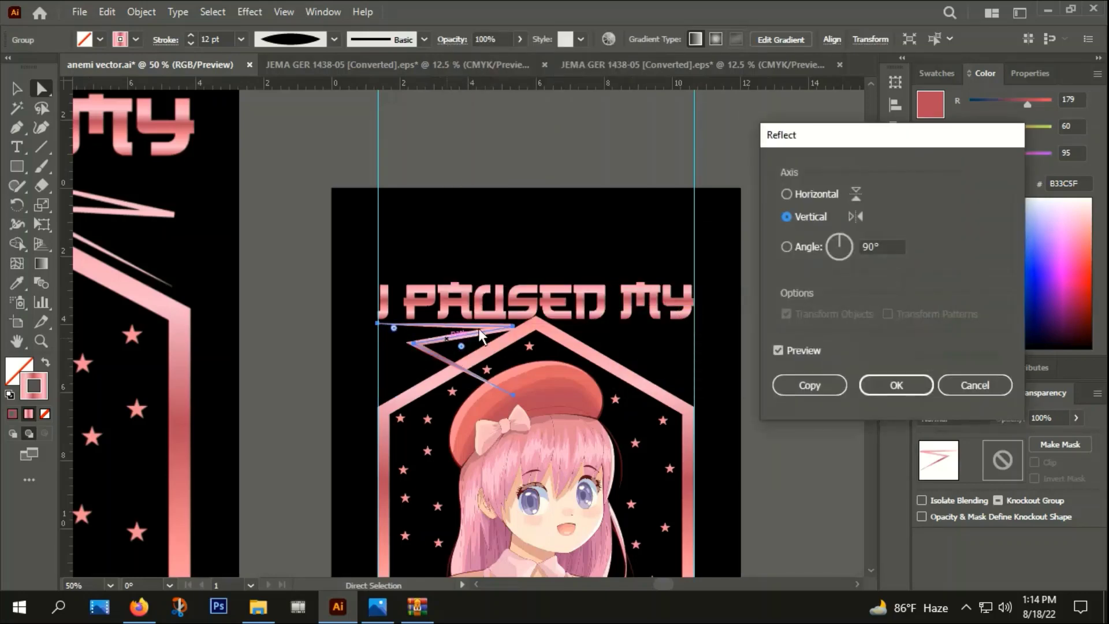
click(786, 194)
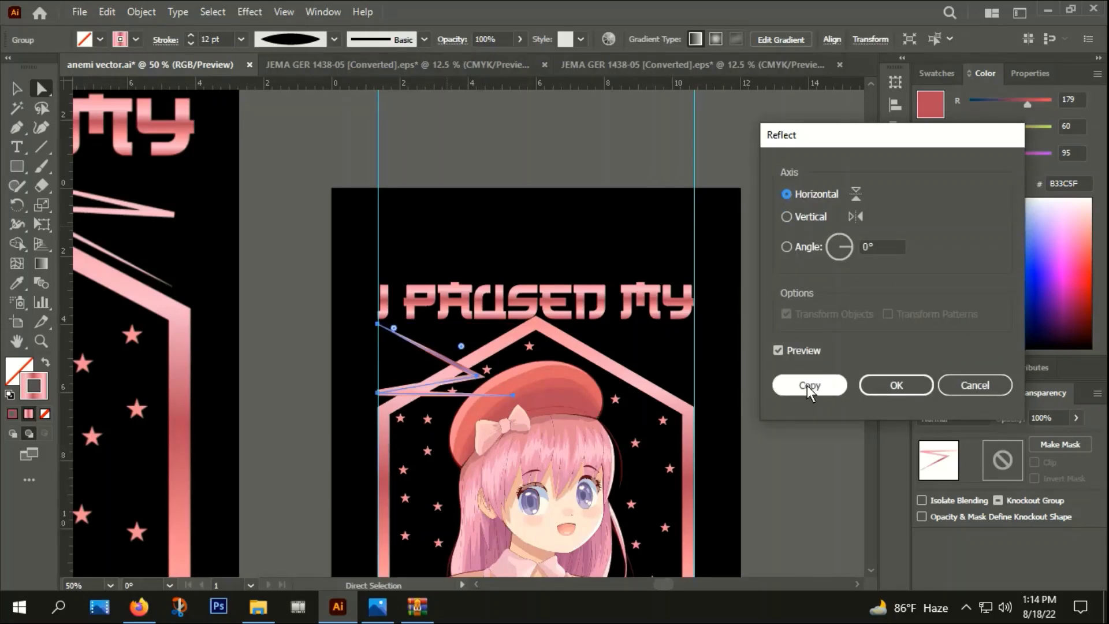
click(786, 217)
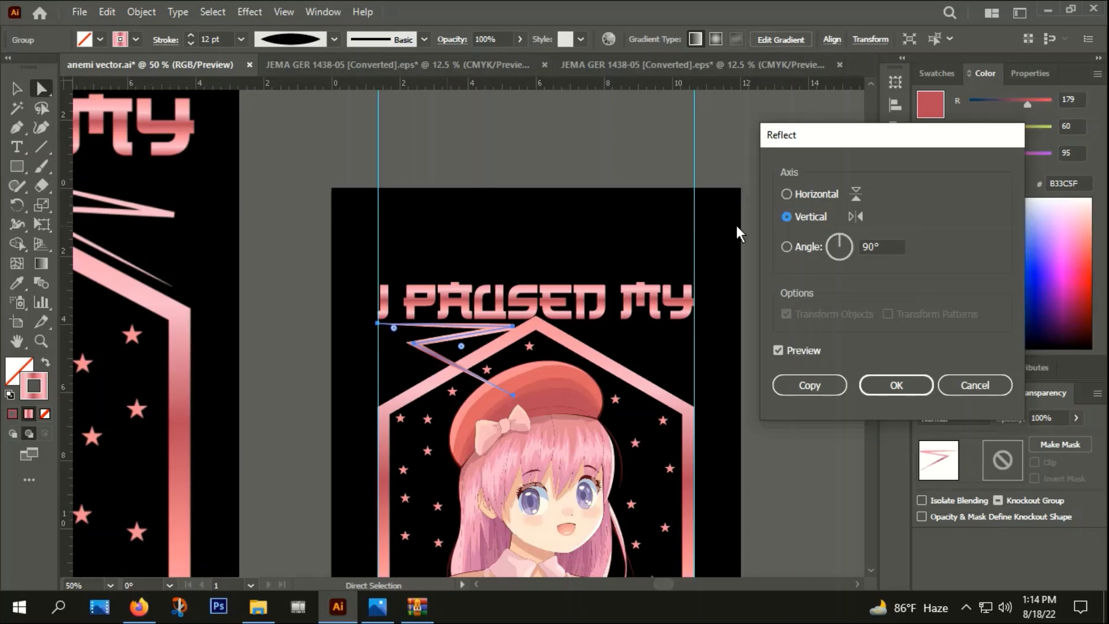
Make a vertically reflected copy of the zigzag and drag it to the hexagon's right side.
click(808, 385)
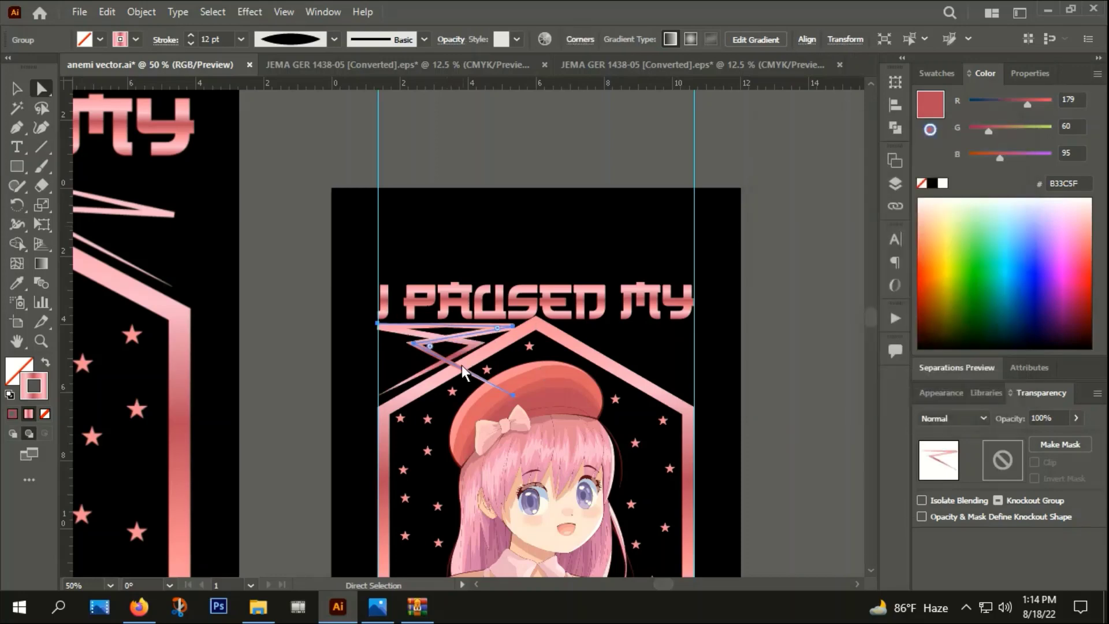
drag(465, 330, 643, 330)
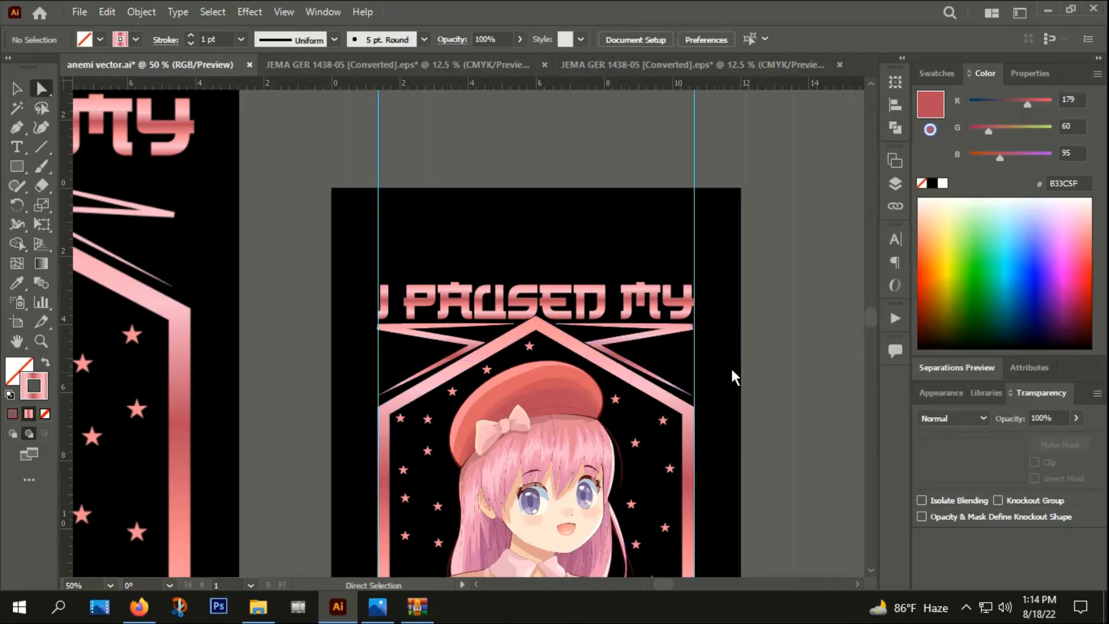
scroll(687, 322, up, 3)
click(667, 334)
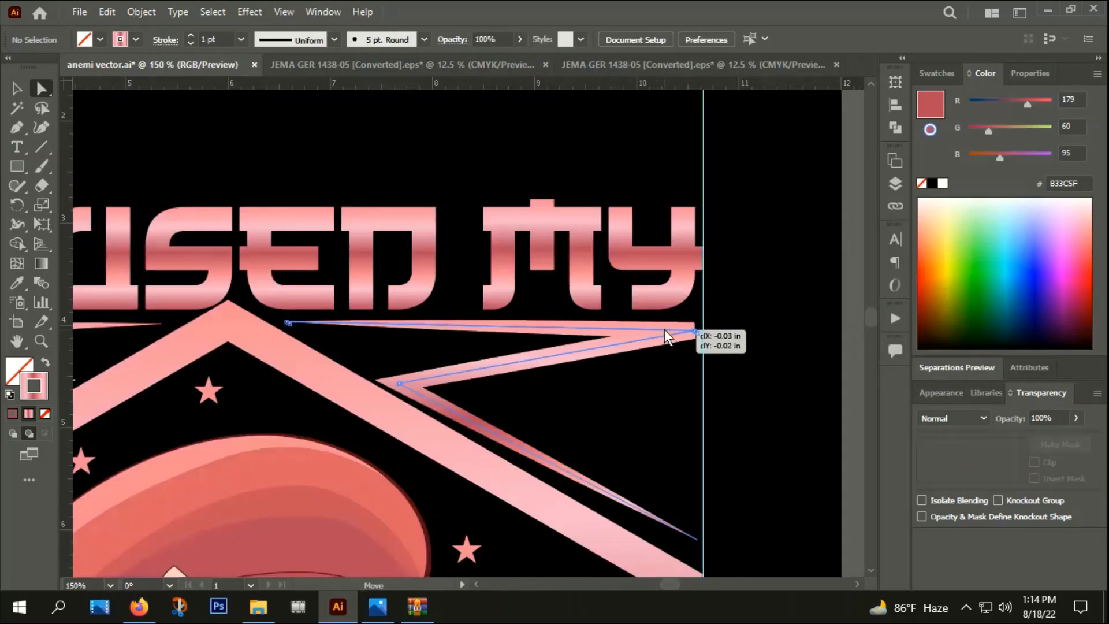
Nudge the right zigzag so it lines up with the left one.
key(ctrl)
click(17, 88)
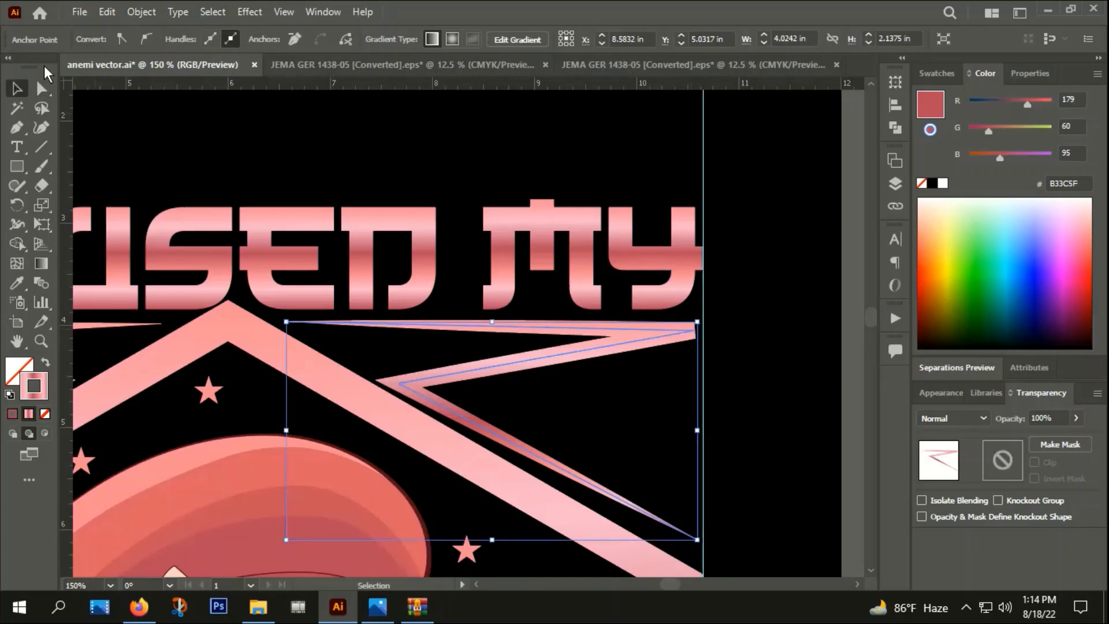
click(40, 90)
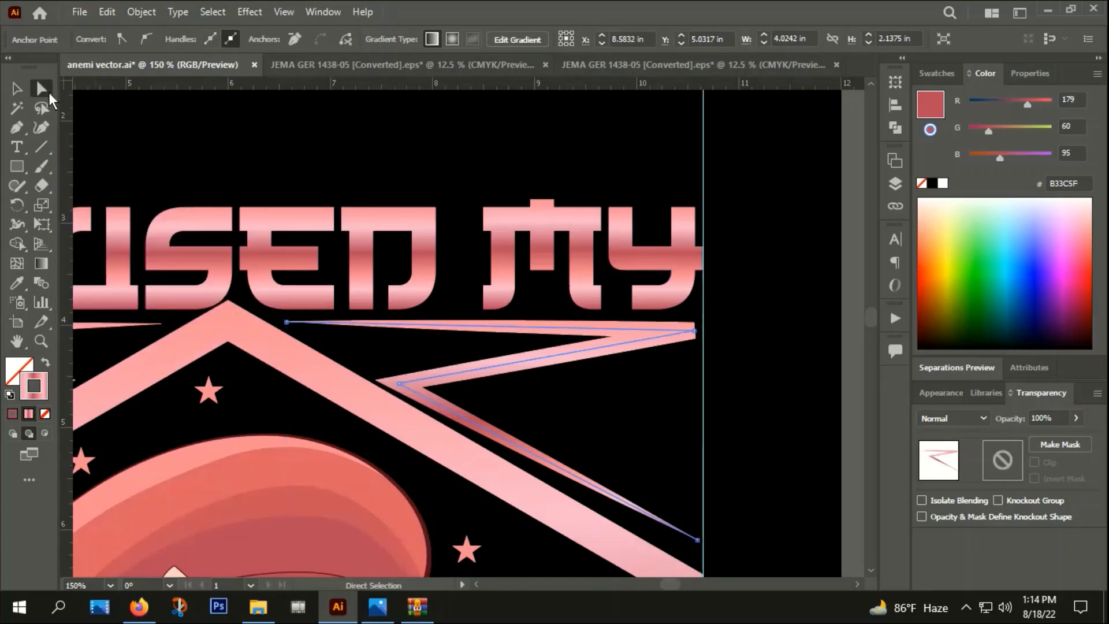
click(16, 90)
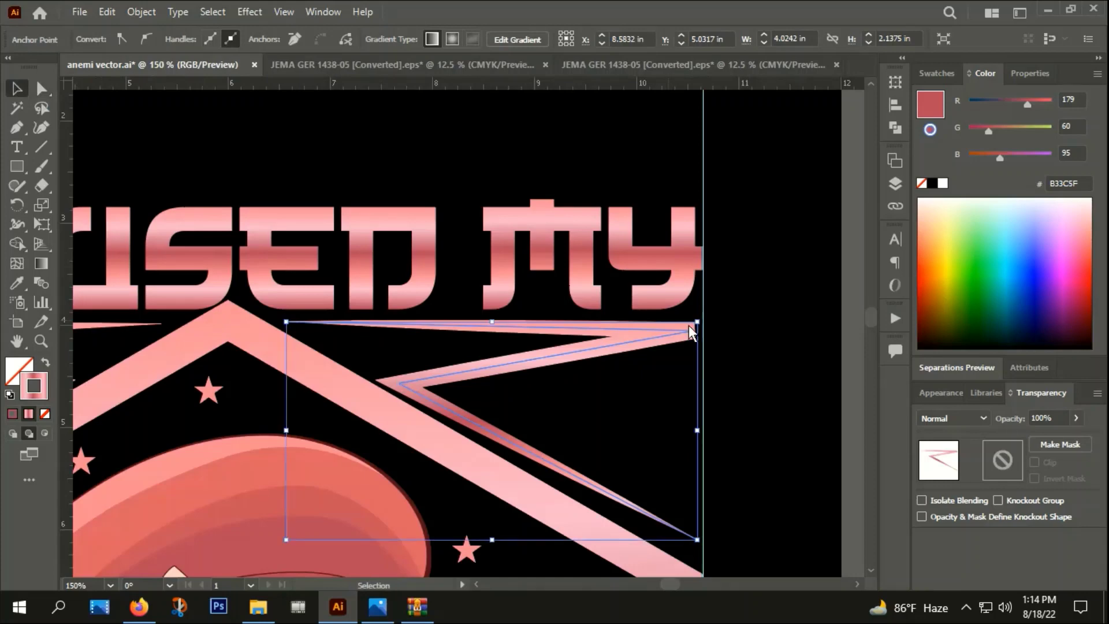
click(304, 315)
drag(530, 365, 529, 366)
click(733, 314)
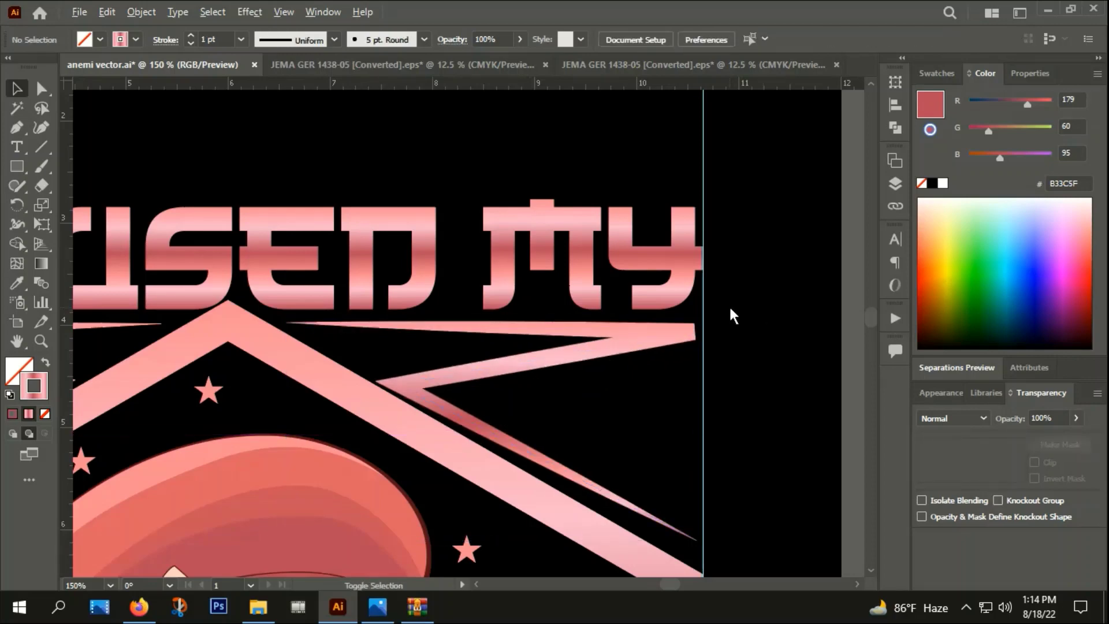
scroll(732, 314, down, 4)
Group the left and right top zigzags together.
click(699, 324)
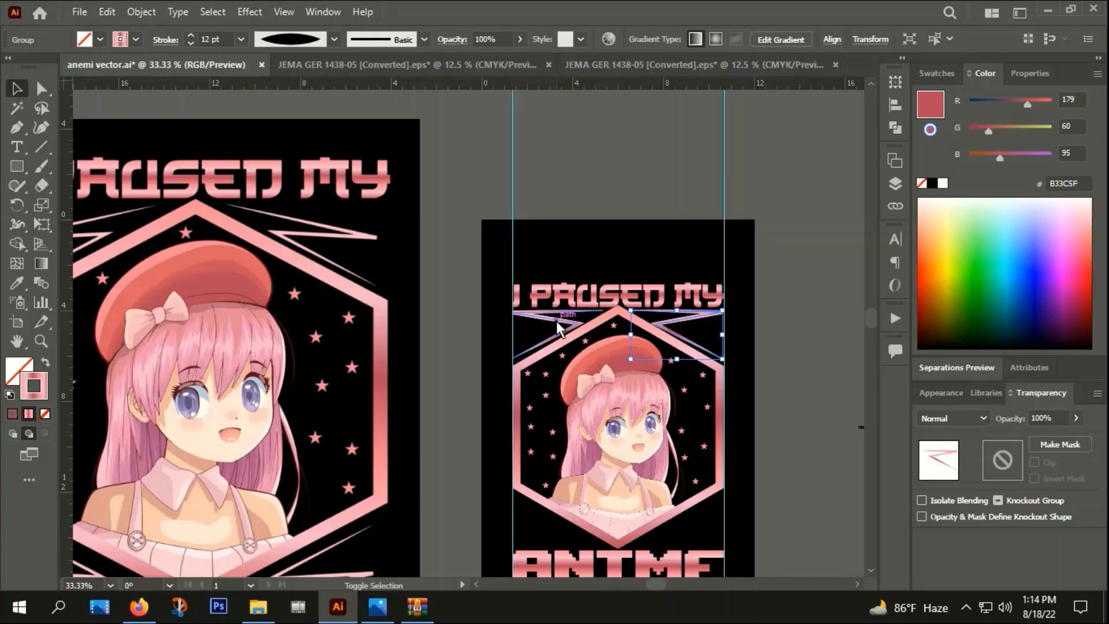
shift+click(558, 327)
right_click(558, 327)
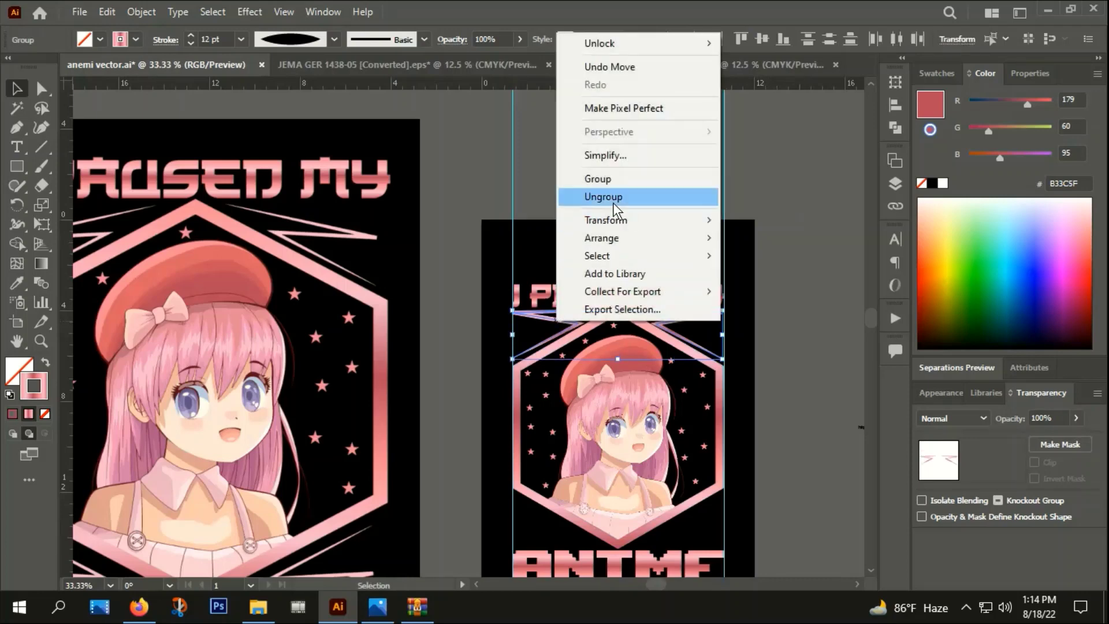
click(597, 178)
Make a horizontally reflected copy of the zigzag group and drag it to the hexagon's bottom.
right_click(559, 315)
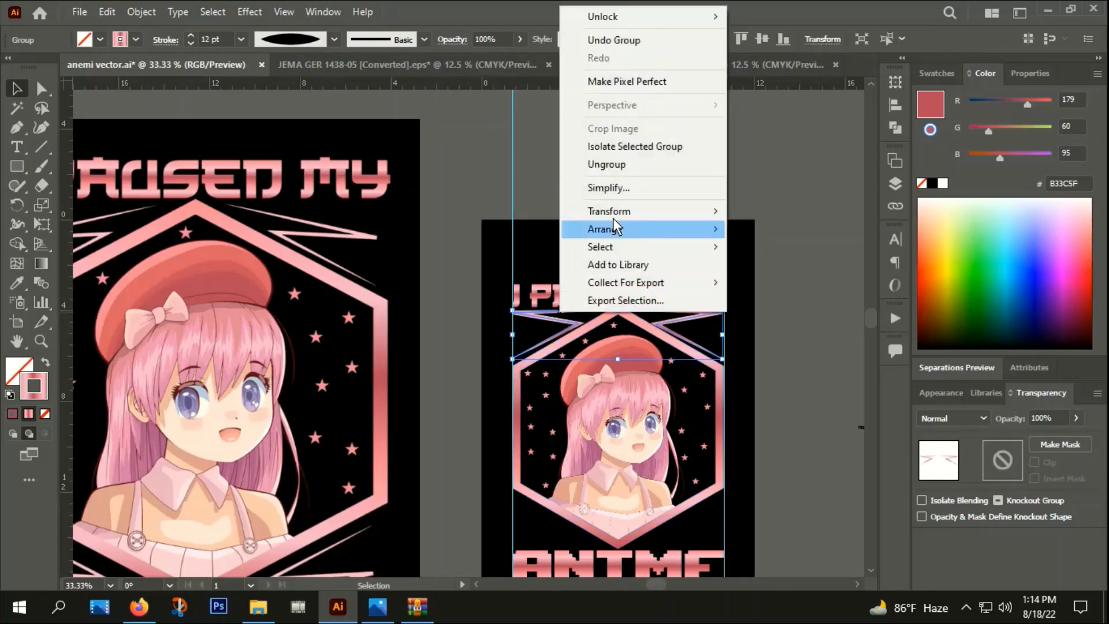
mouse_move(608, 210)
click(761, 274)
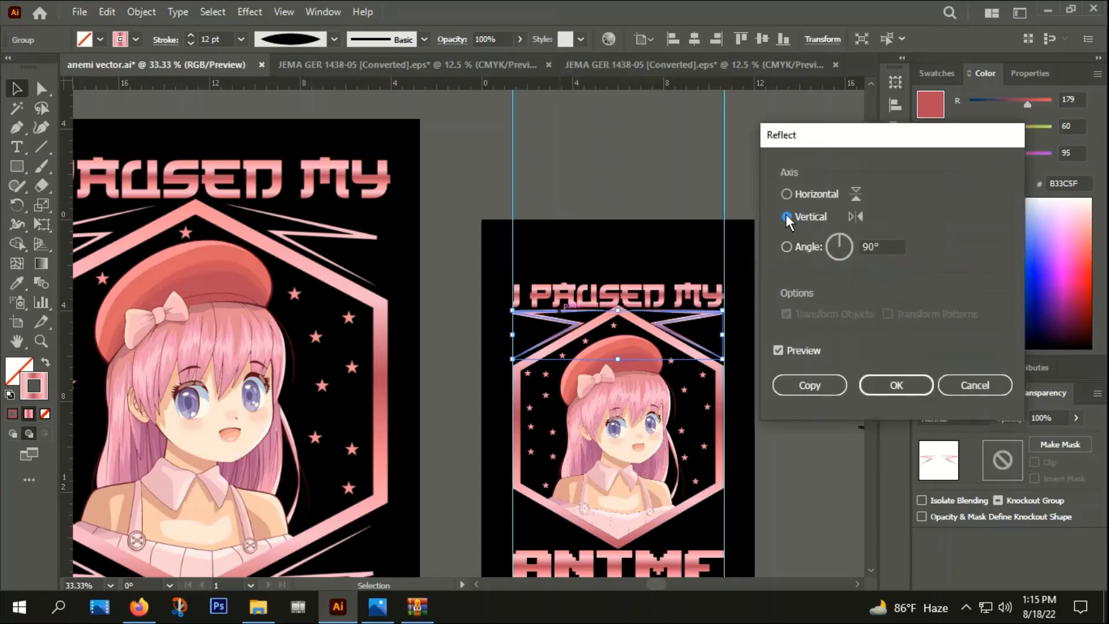
click(787, 194)
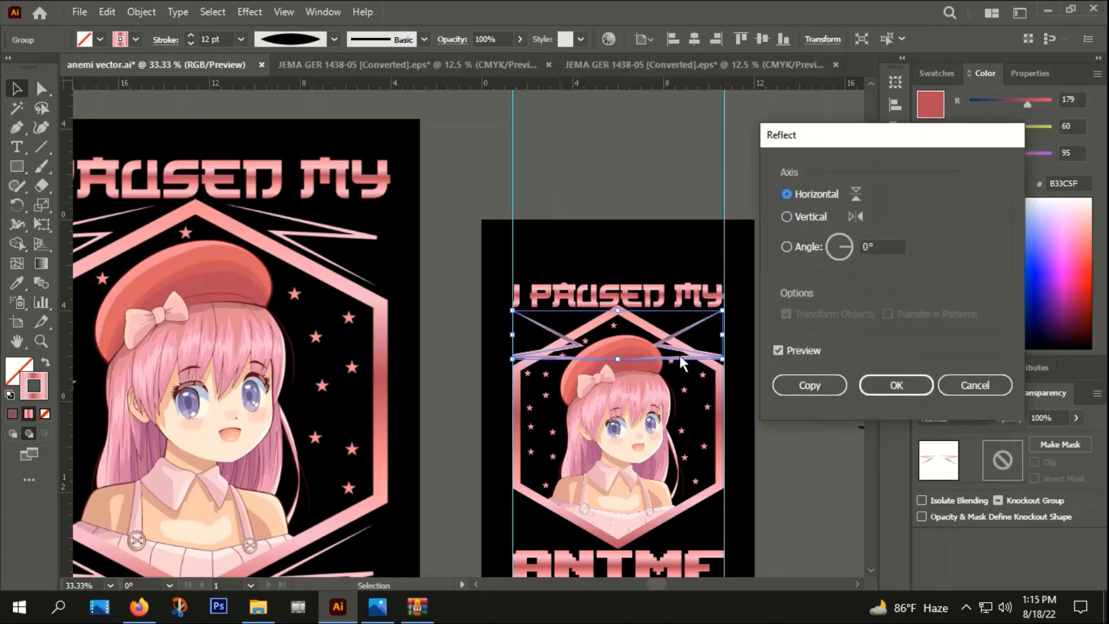
click(829, 396)
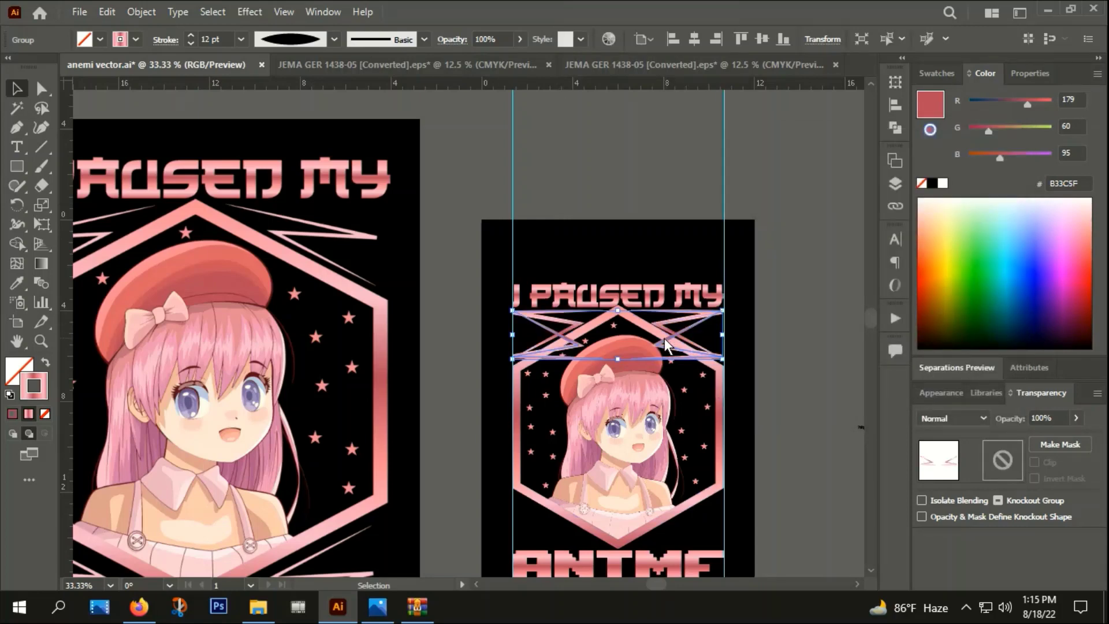
drag(666, 344, 667, 534)
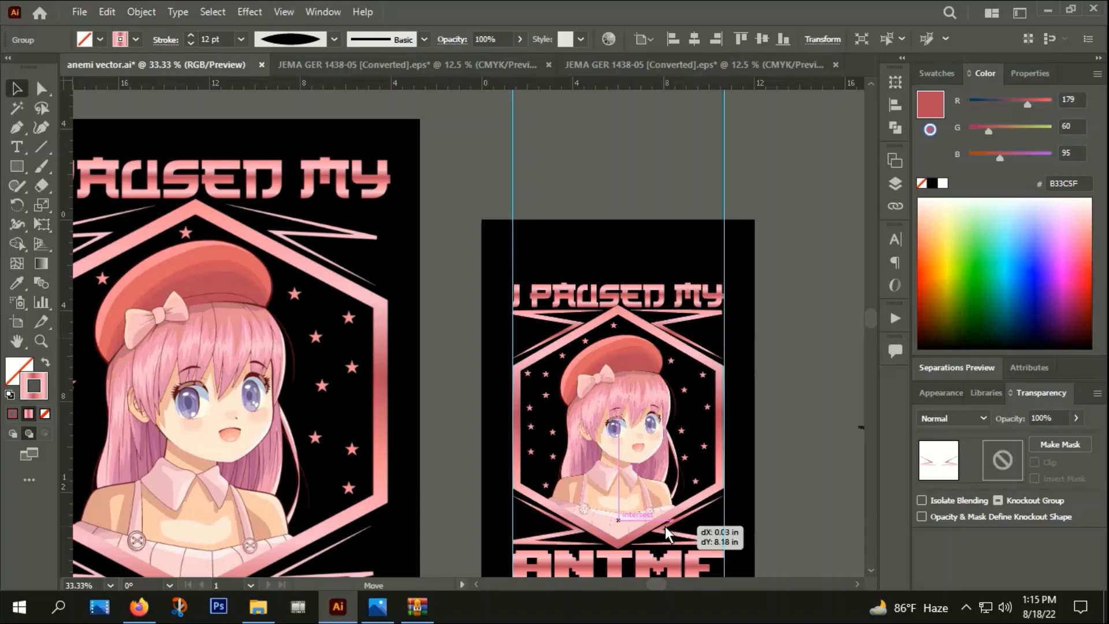
Align the bottom zigzags with the lower hexagon edge just above ANIME.
scroll(624, 445, up, 3)
scroll(624, 445, up, 2)
drag(623, 445, 469, 416)
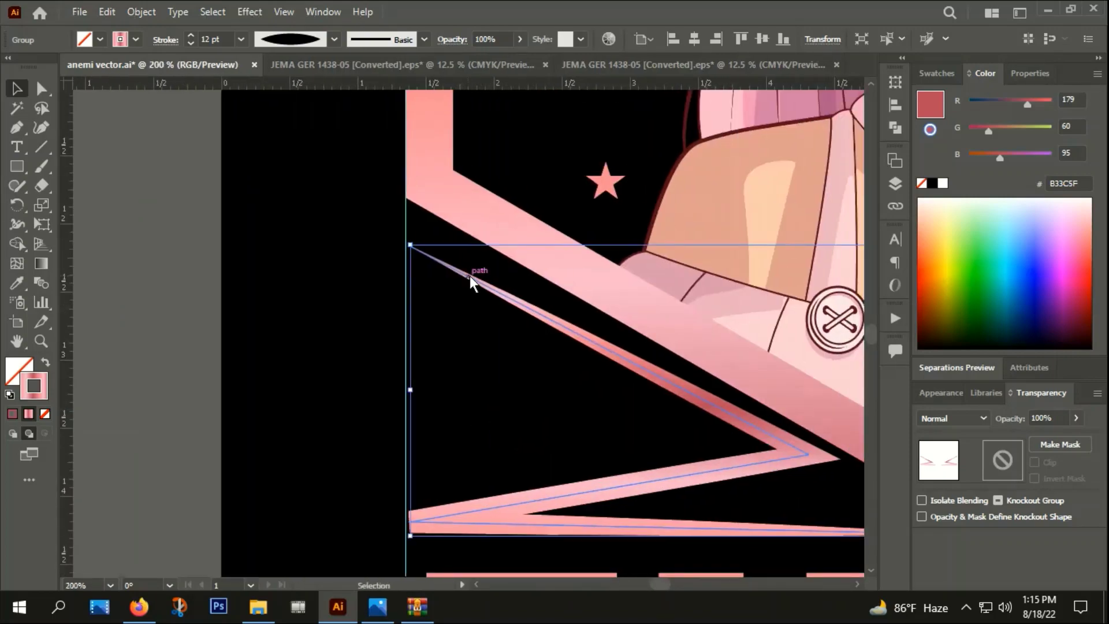
scroll(471, 283, down, 3)
drag(488, 364, 364, 378)
scroll(578, 367, up, 1)
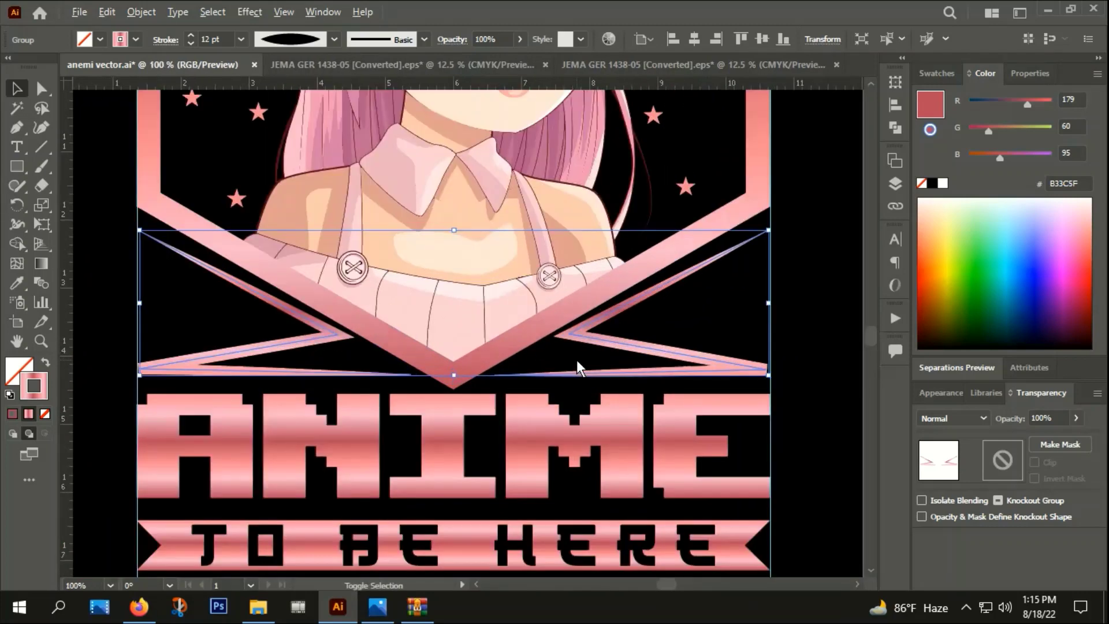
drag(576, 378, 572, 384)
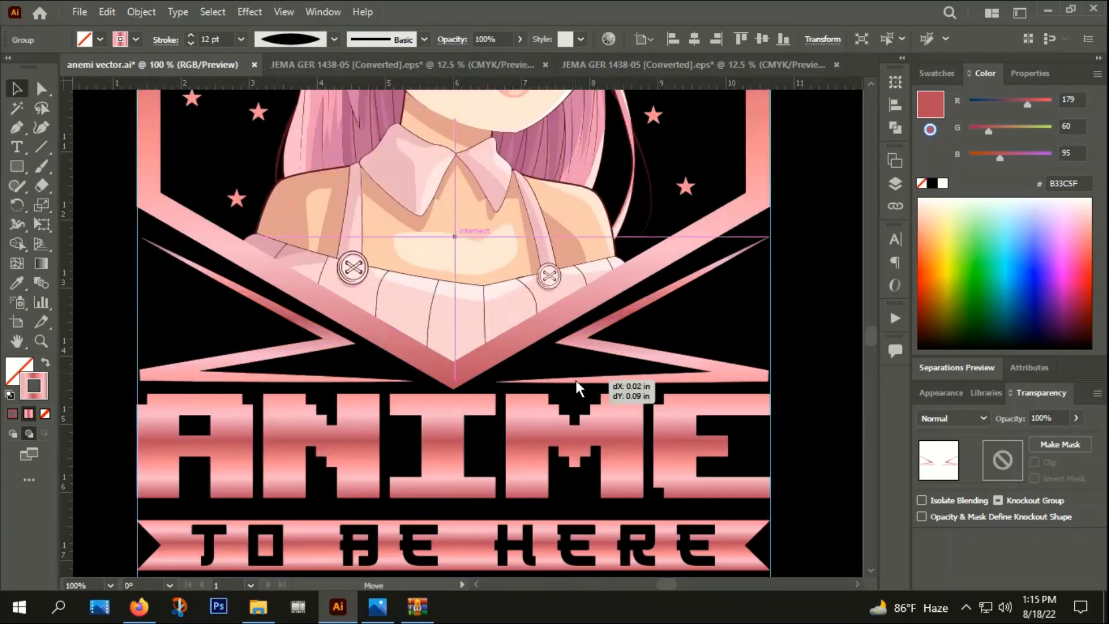
click(832, 337)
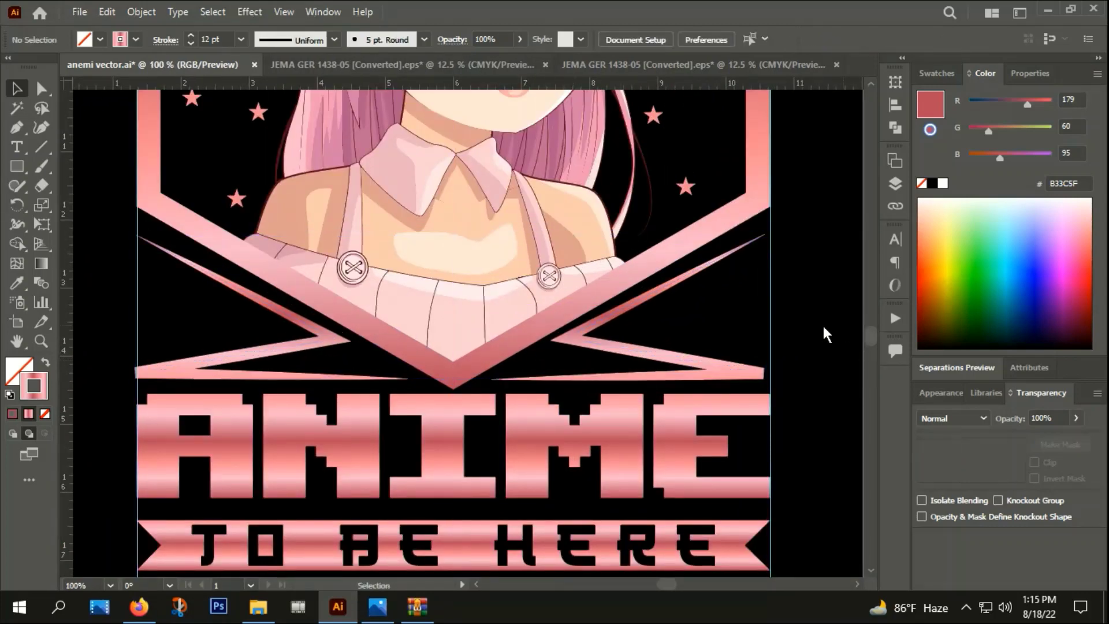
scroll(826, 341, down, 4)
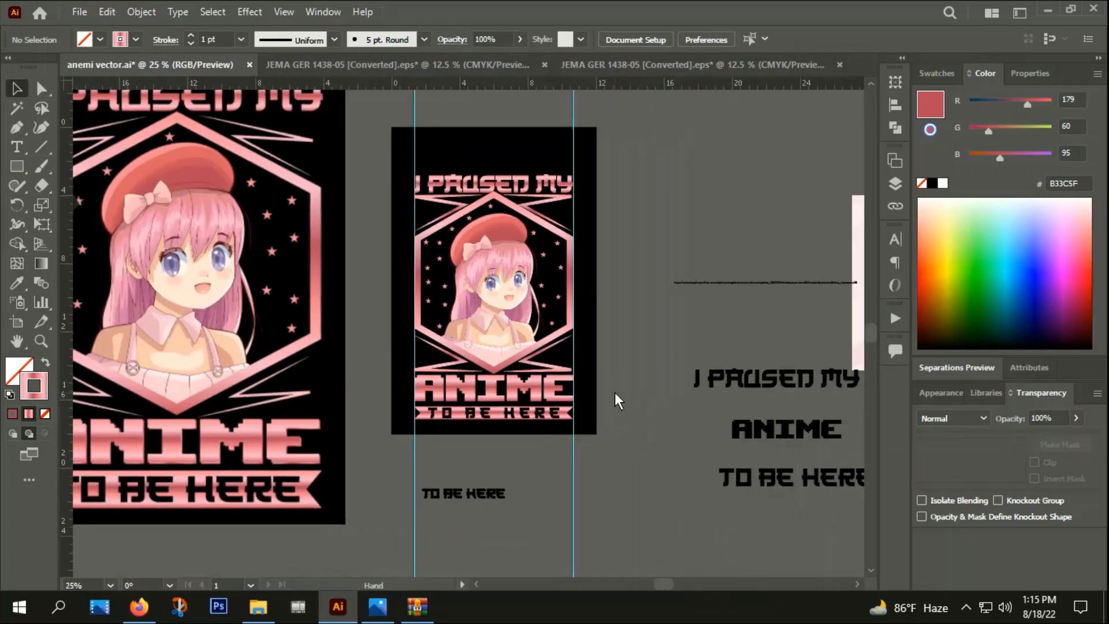
Enlarge and reposition the central anime artwork to fill more of the black artboard.
drag(686, 411, 616, 426)
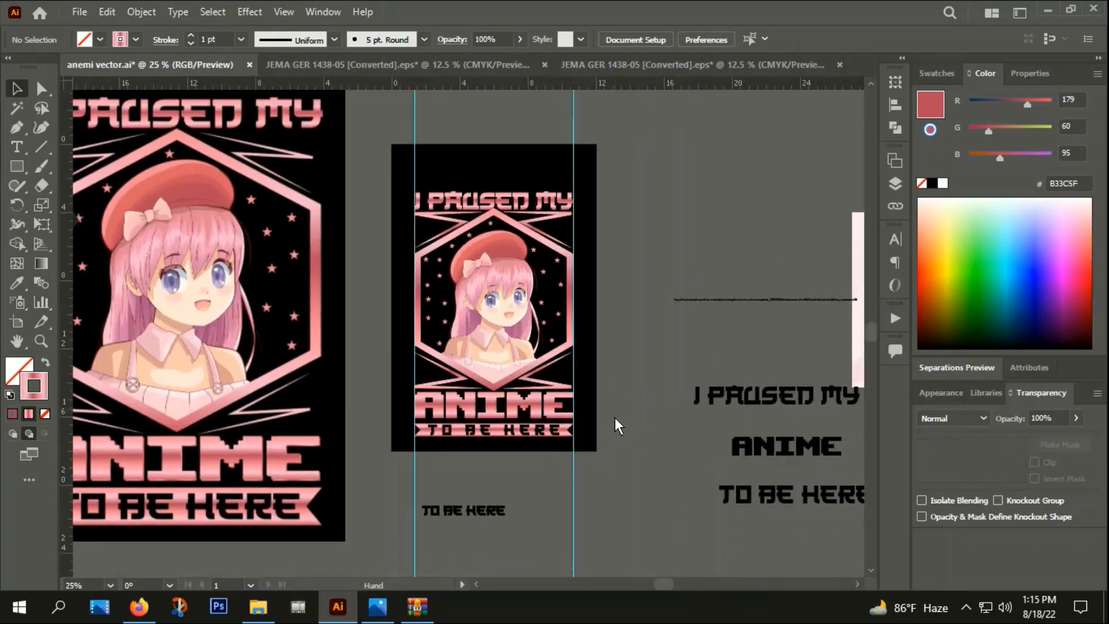
click(606, 185)
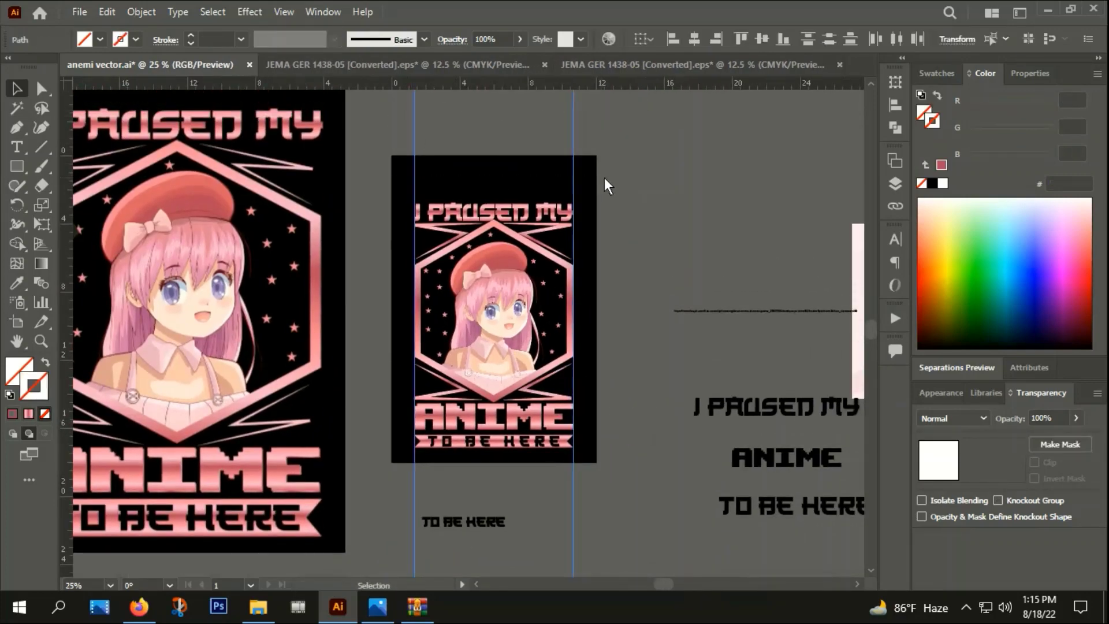
click(605, 182)
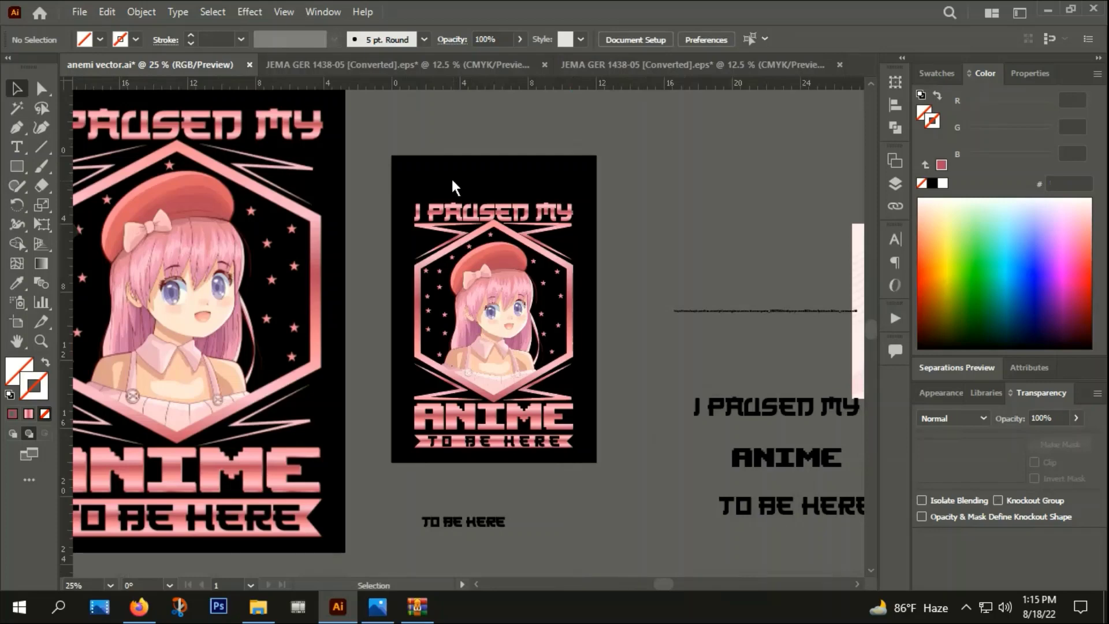
click(517, 334)
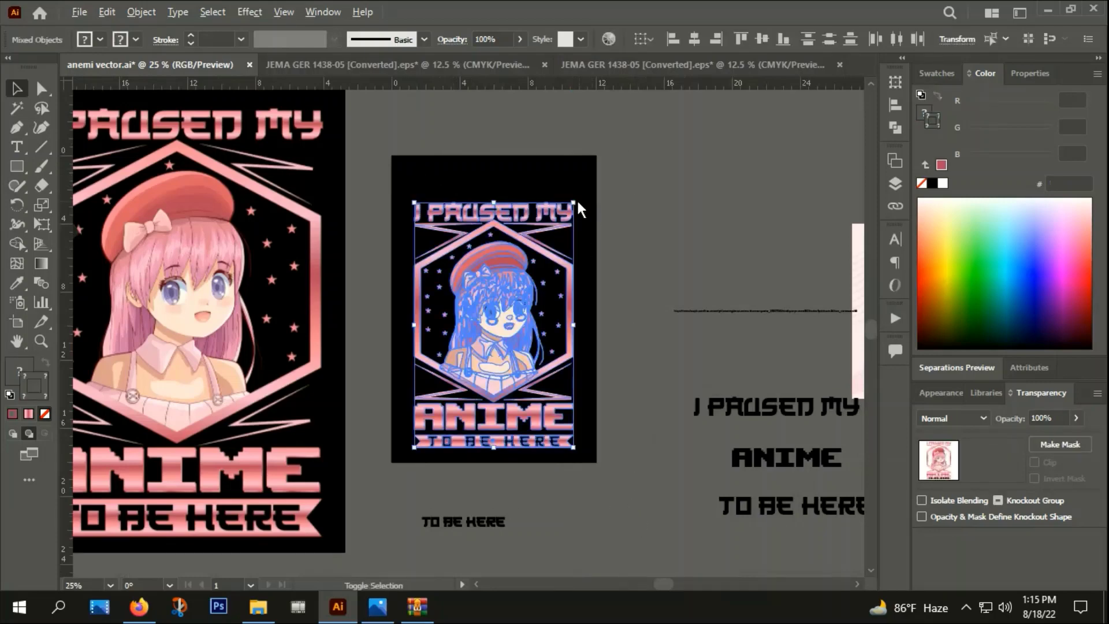
drag(573, 204, 598, 185)
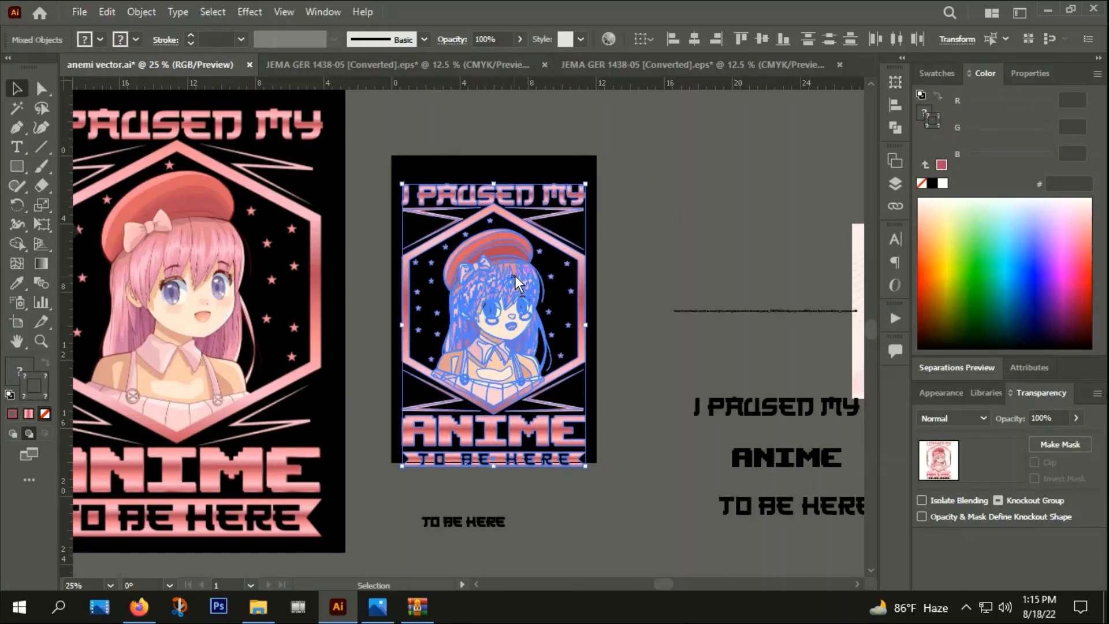
drag(512, 281, 512, 268)
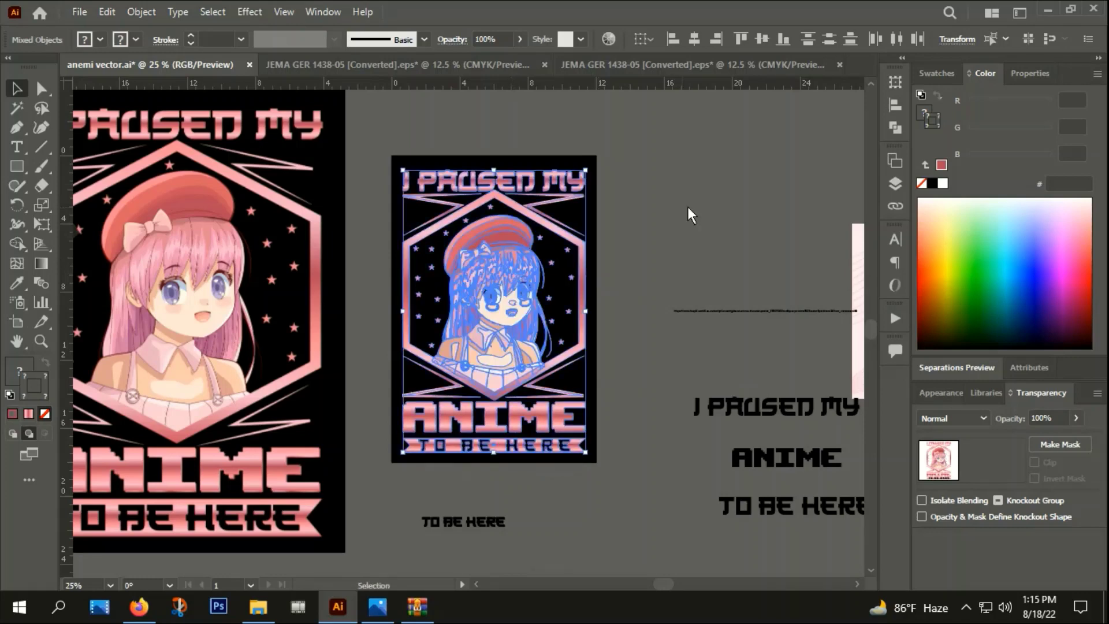
click(688, 213)
alt+scroll(381, 400, down, 2)
scroll(470, 465, down, 3)
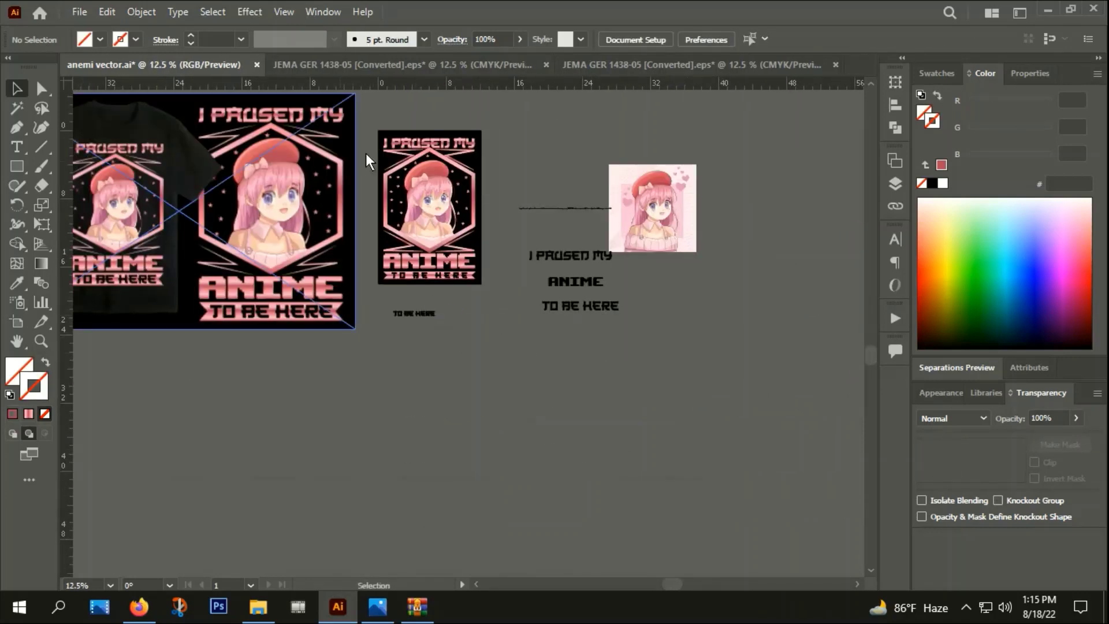
alt+scroll(441, 188, up, 3)
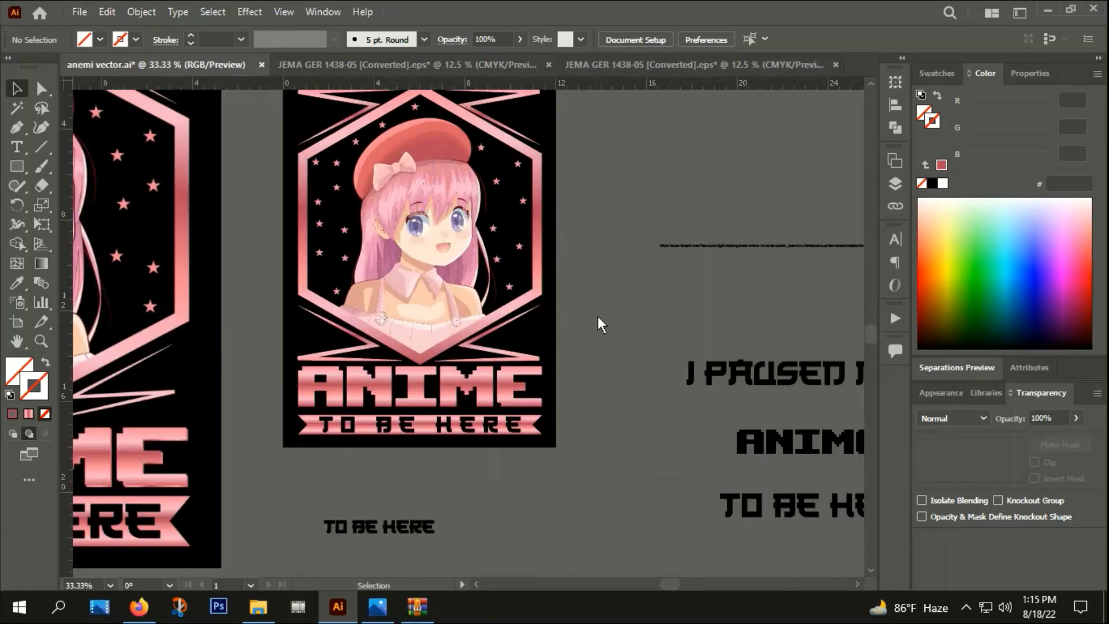
Bring the browser forward and show the Fiverr completed-order activity page.
click(146, 614)
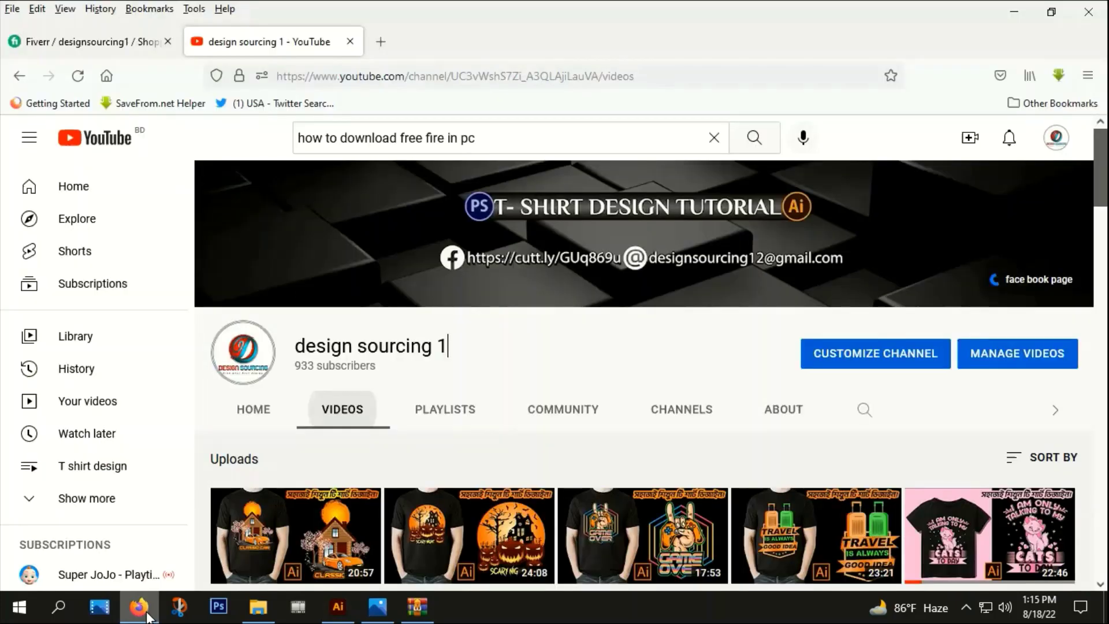
click(62, 41)
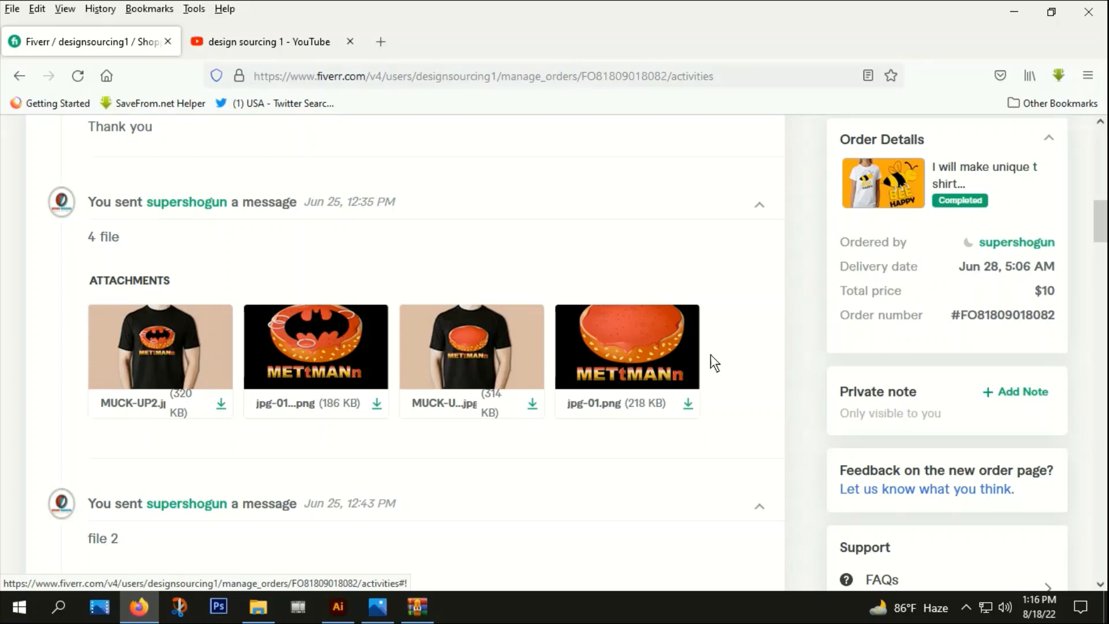
Search Google for 'graphics river' in a new browser tab.
click(386, 43)
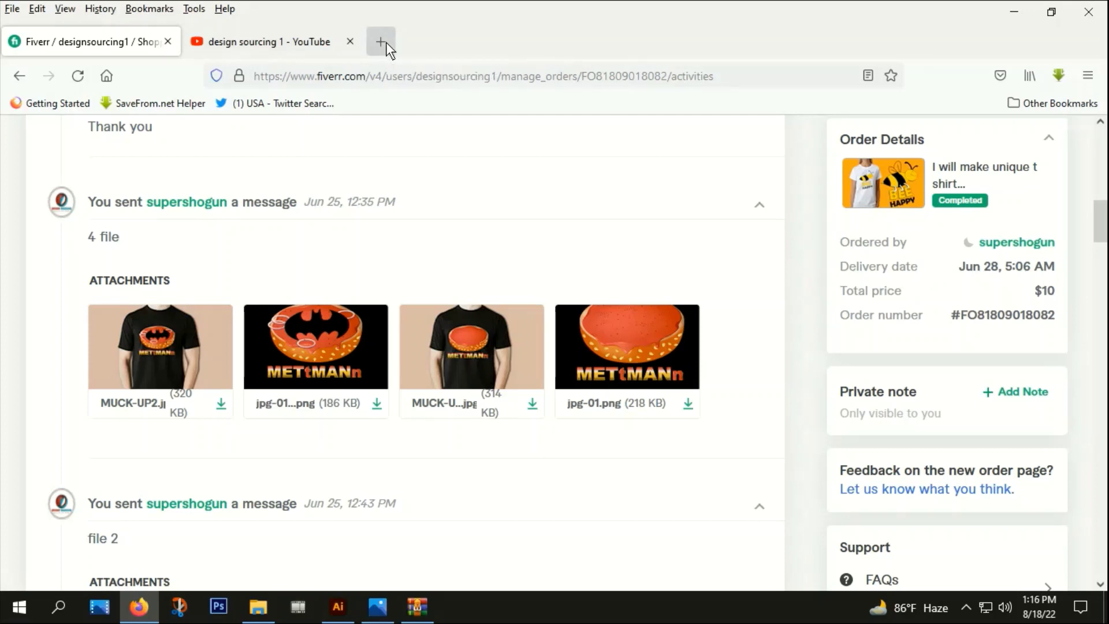
click(380, 75)
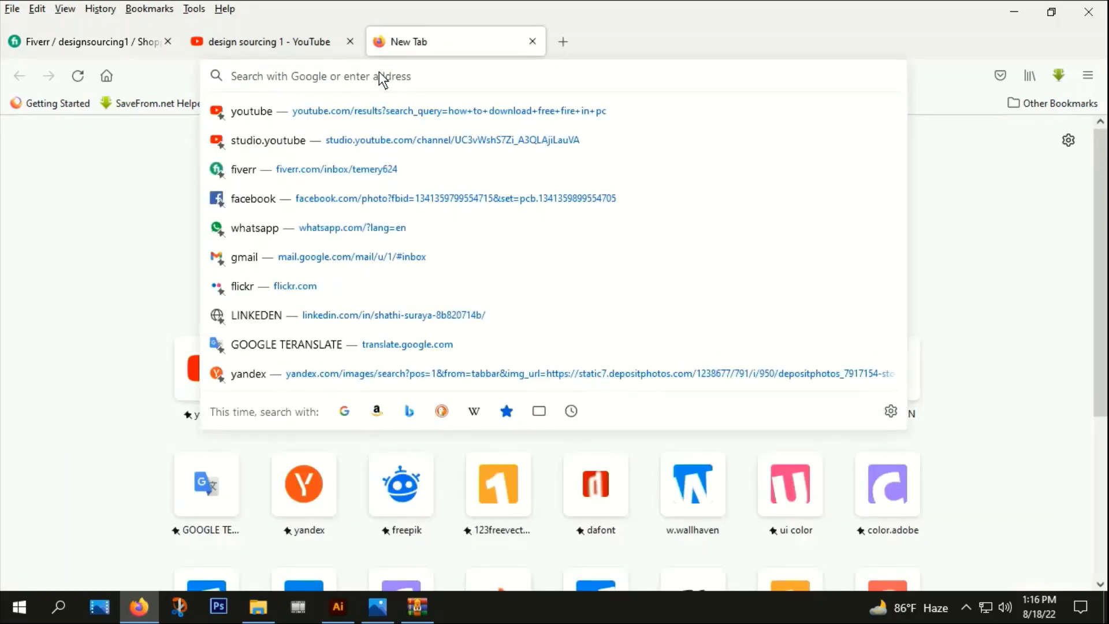
text(g)
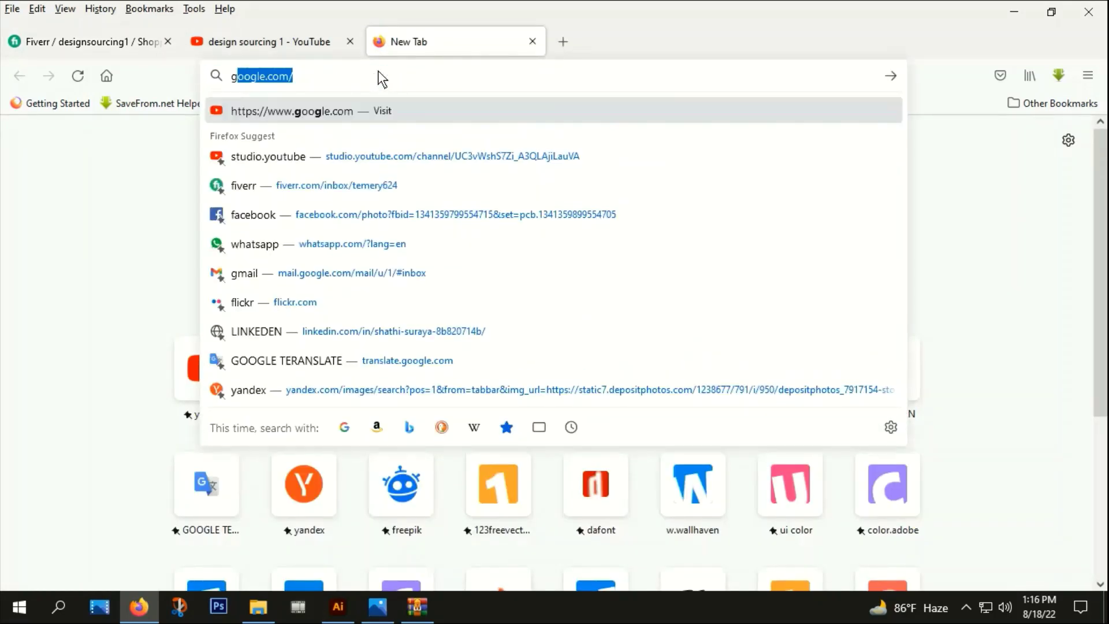
text(raphi)
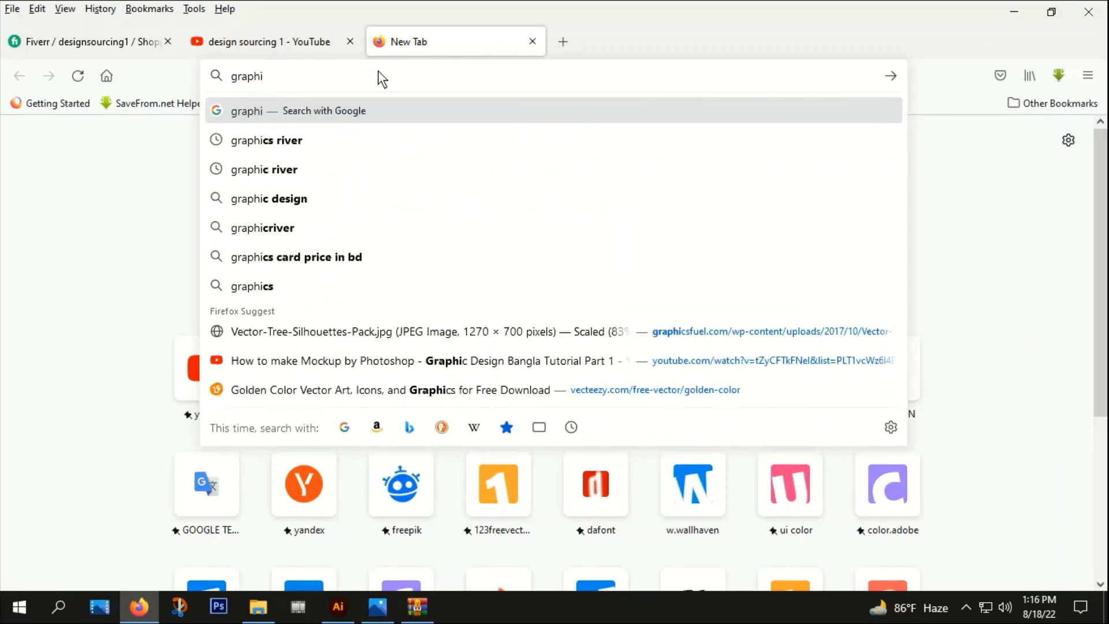
text(cs river)
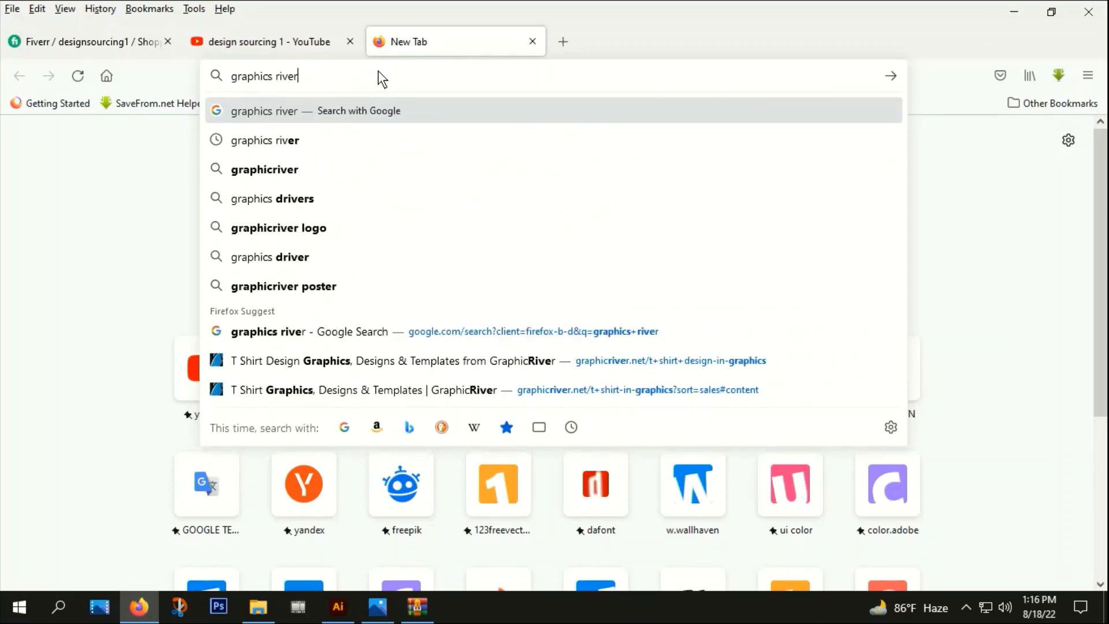
key(Return)
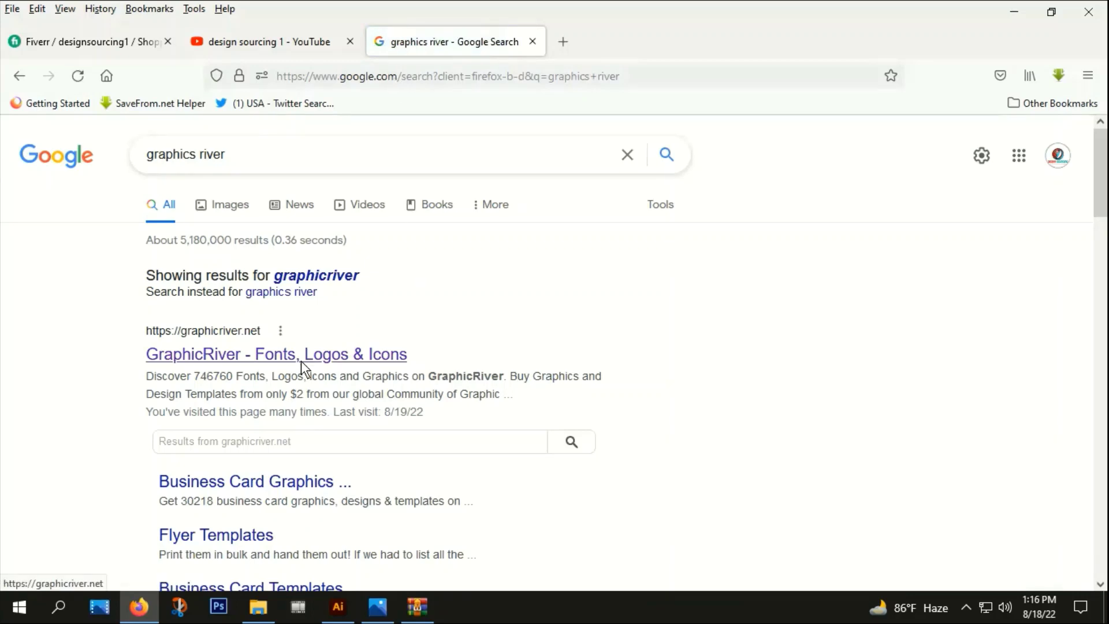
Open GraphicRiver from the results and search it for 't shirt'.
click(305, 355)
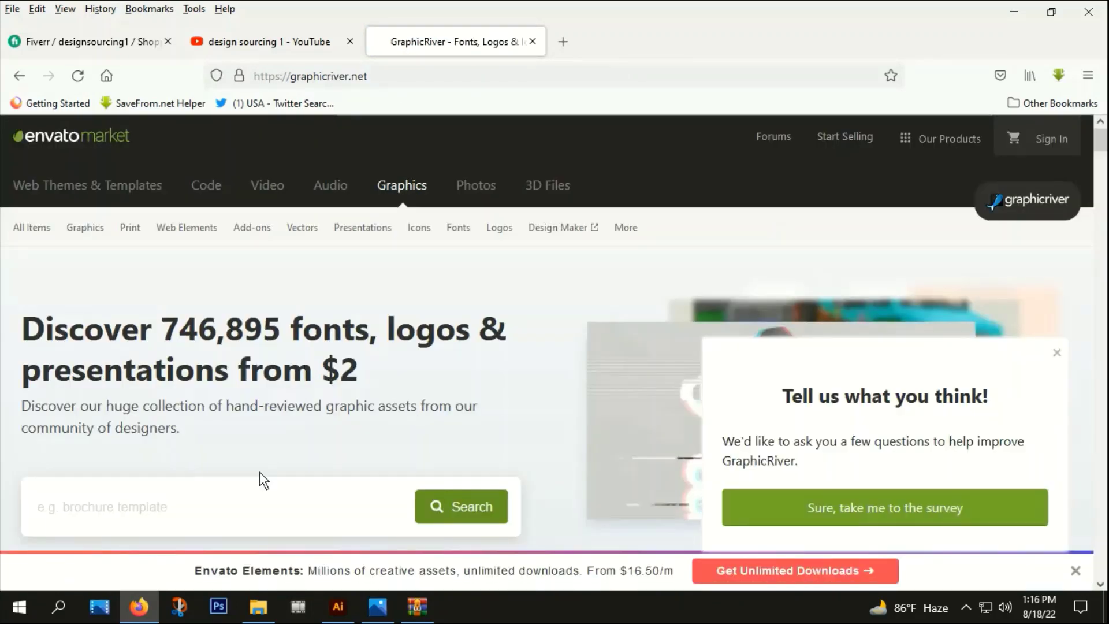
click(243, 508)
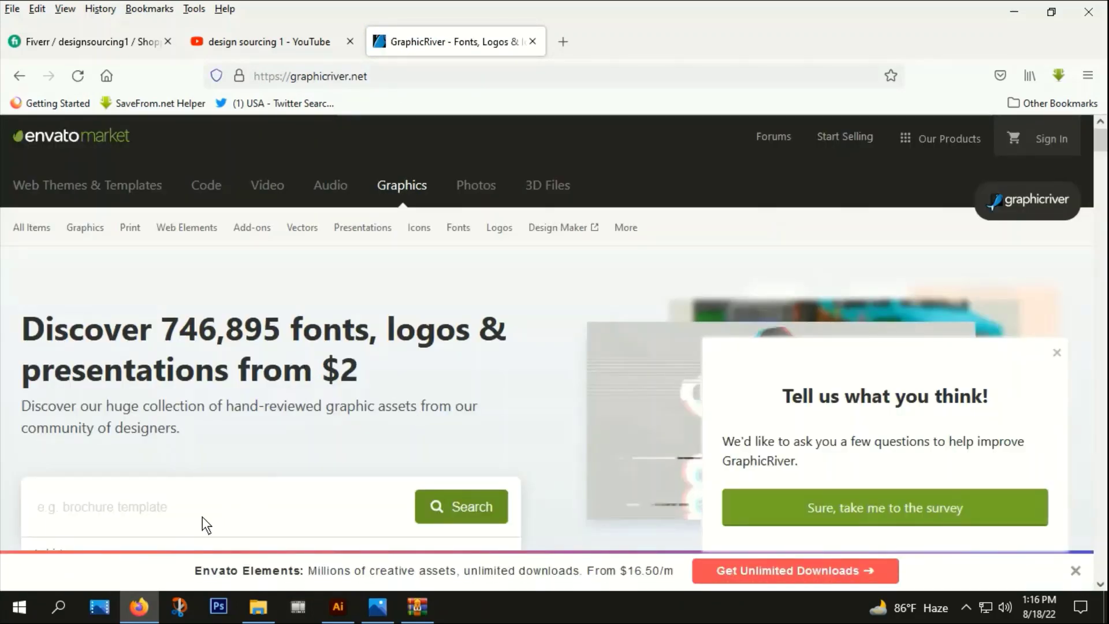
text(t shir)
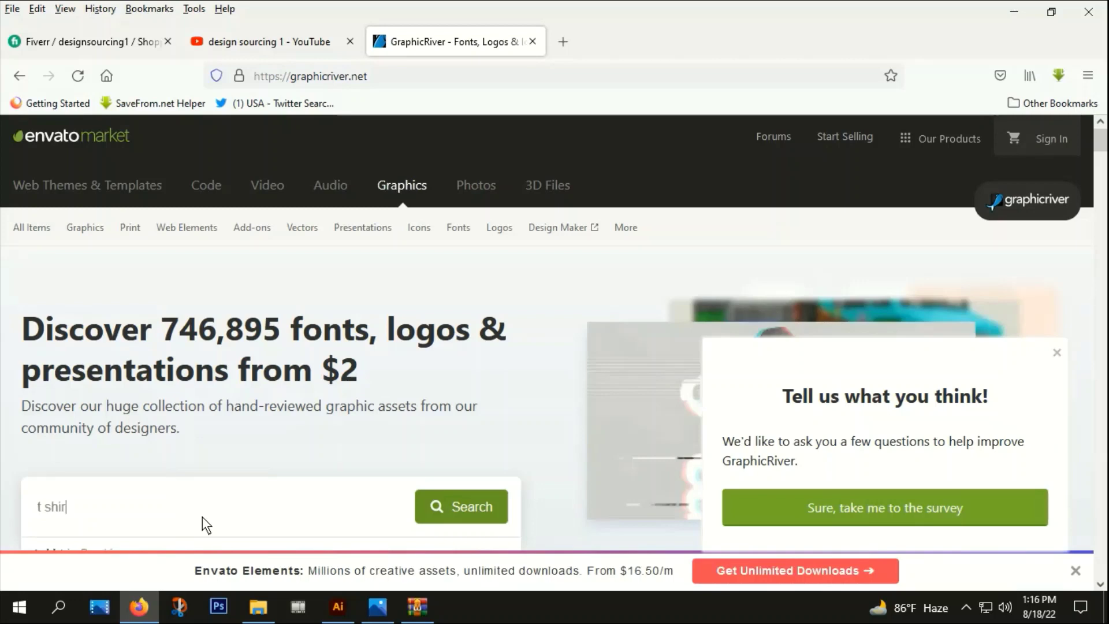
text(t)
key(Return)
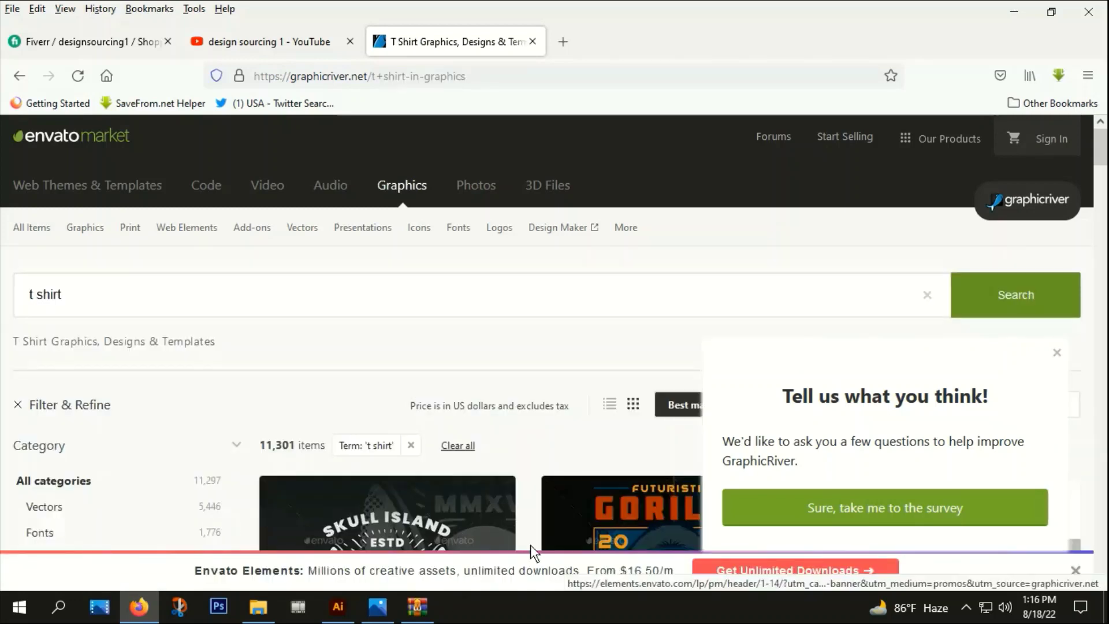
Sort the t shirt results by best sellers and dismiss the feedback survey.
scroll(588, 469, down, 5)
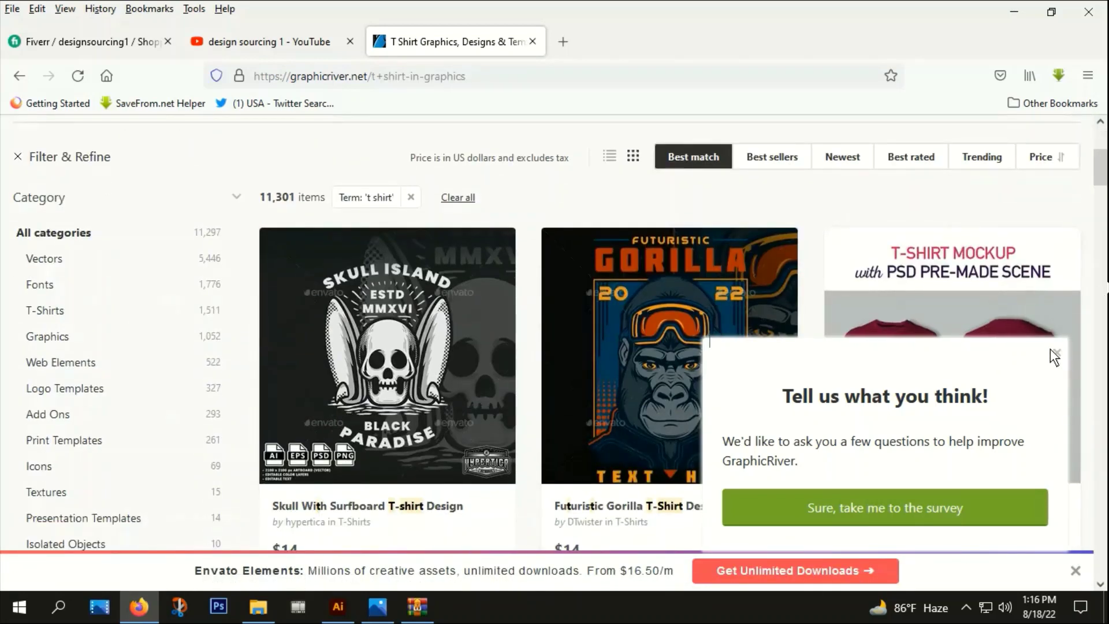
click(784, 160)
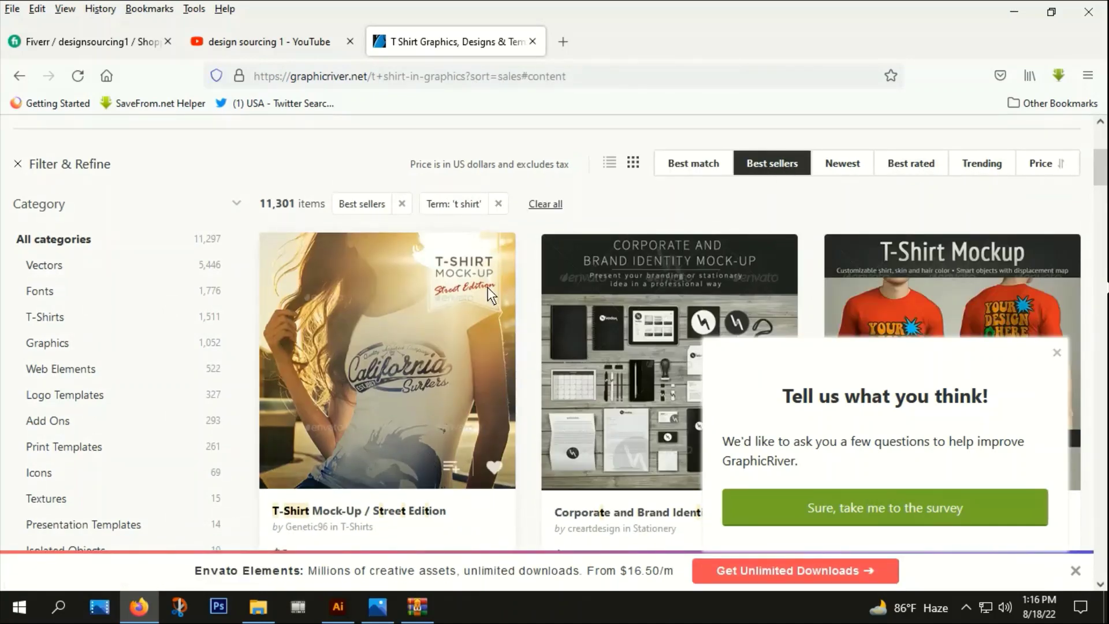
click(1057, 352)
scroll(505, 460, down, 1)
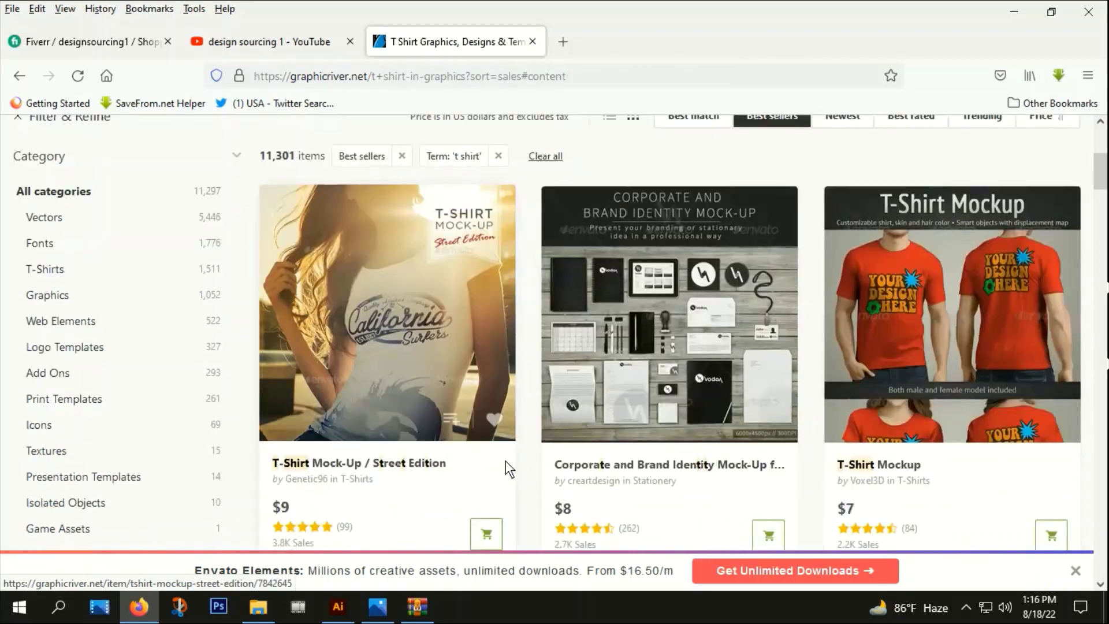
scroll(505, 460, down, 2)
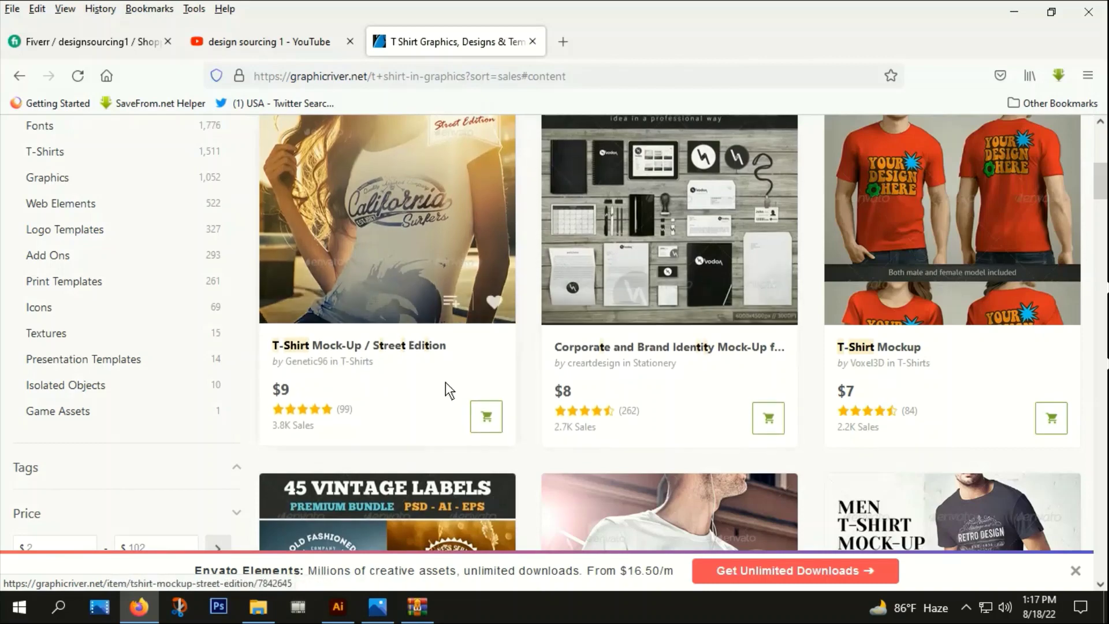
Switch back to the Fiverr tab with the delivered mockup attachments.
click(122, 41)
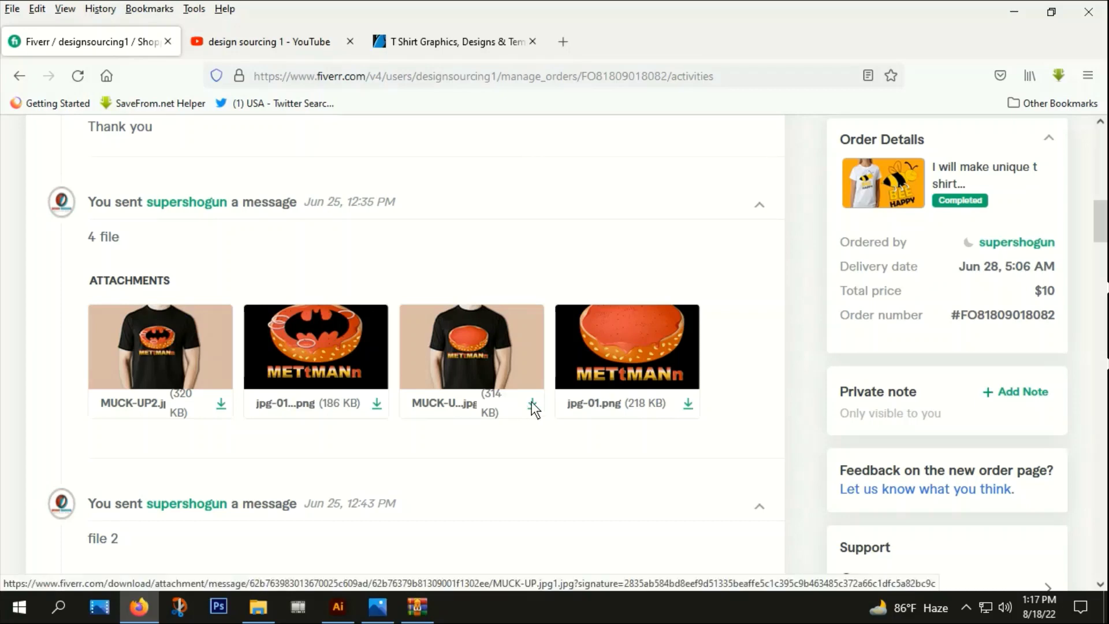
Switch to the YouTube channel's Videos tab and scroll through its older T-shirt design tutorials.
click(263, 43)
scroll(483, 397, down, 3)
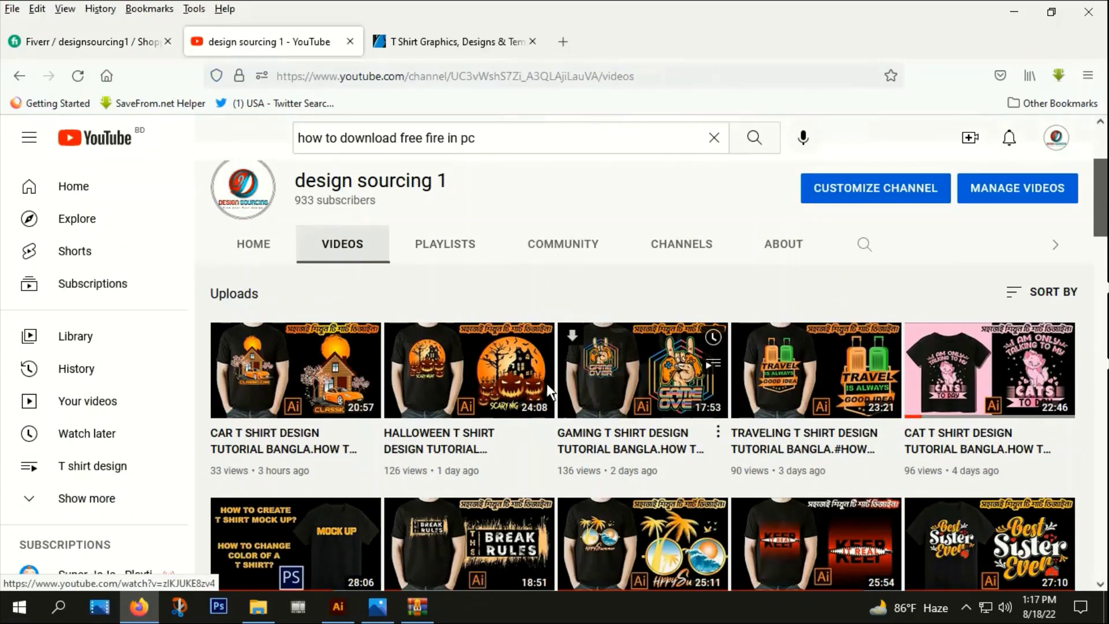
scroll(535, 374, up, 2)
scroll(540, 374, down, 3)
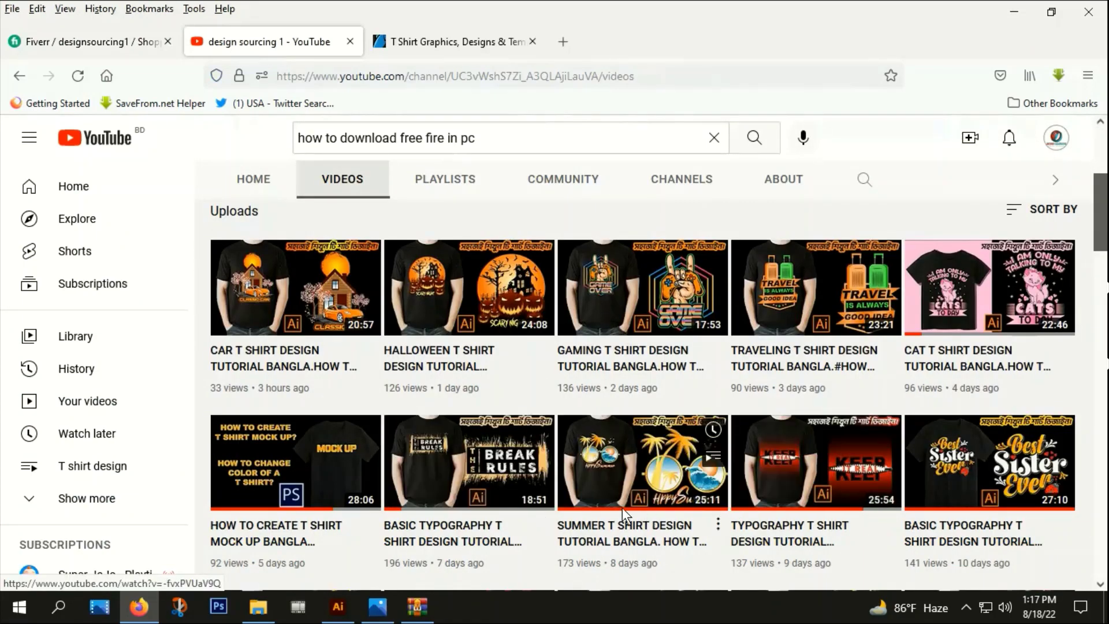
scroll(622, 507, down, 3)
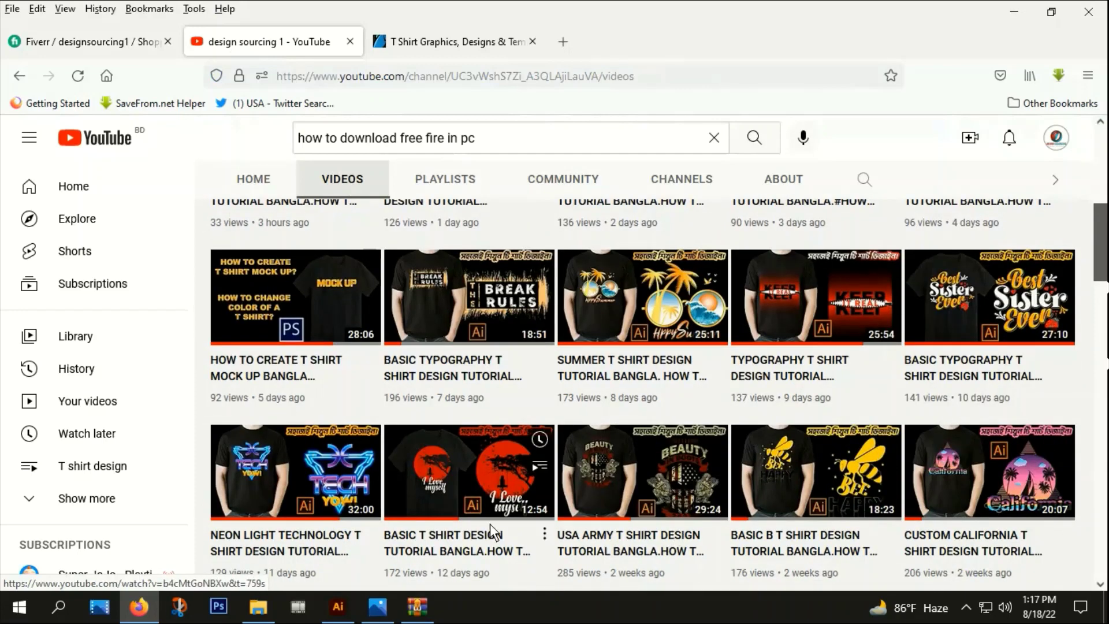
mouse_move(816, 471)
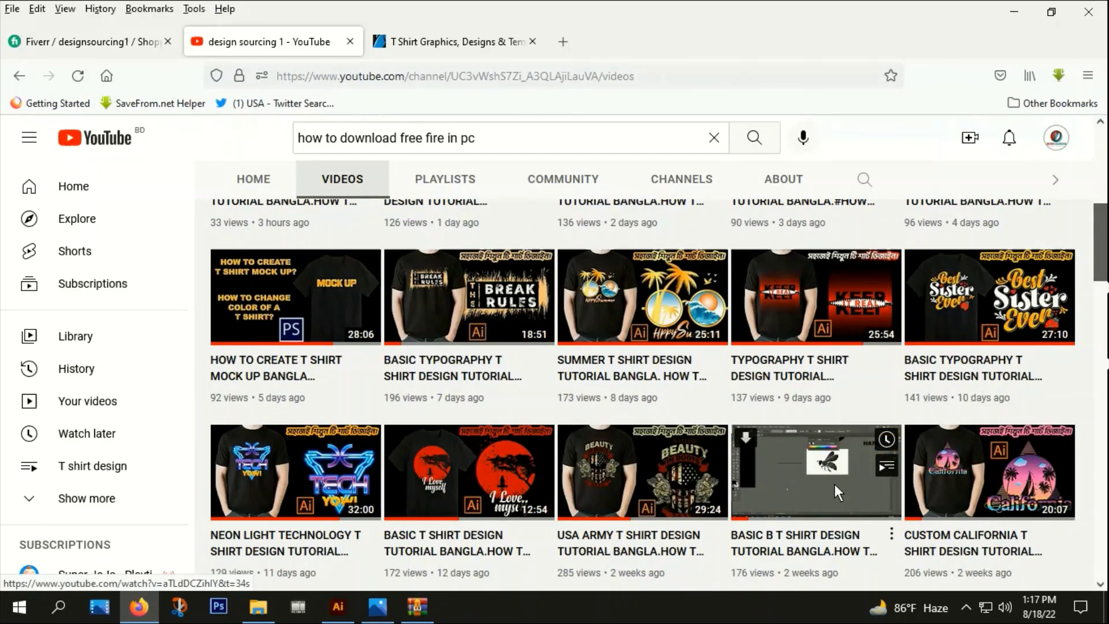
scroll(642, 473, down, 4)
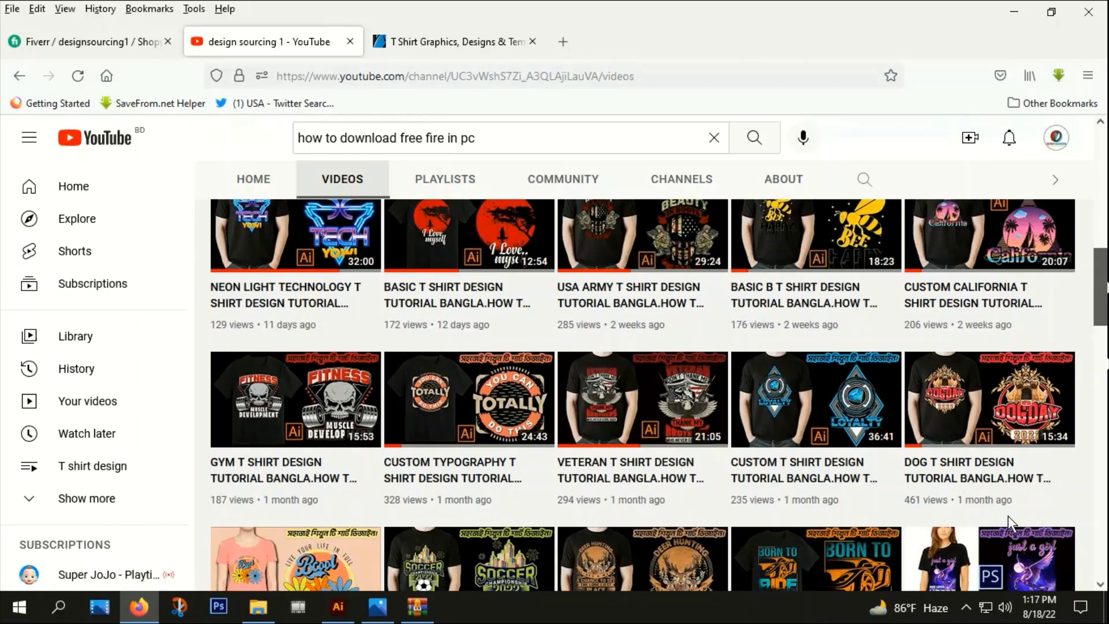
mouse_move(642, 398)
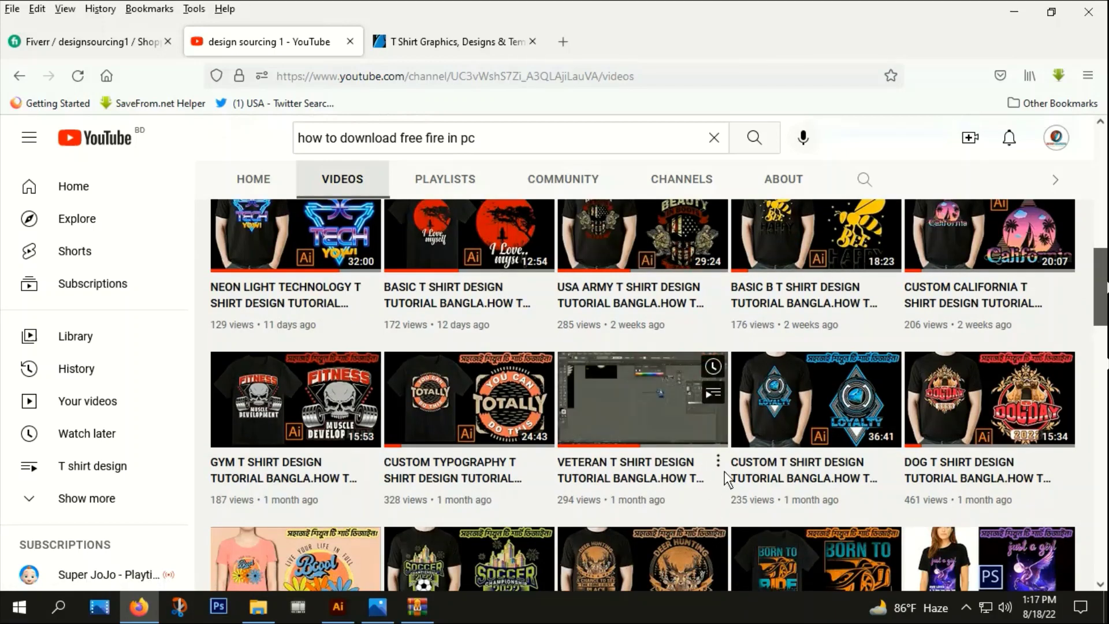
scroll(725, 473, up, 1)
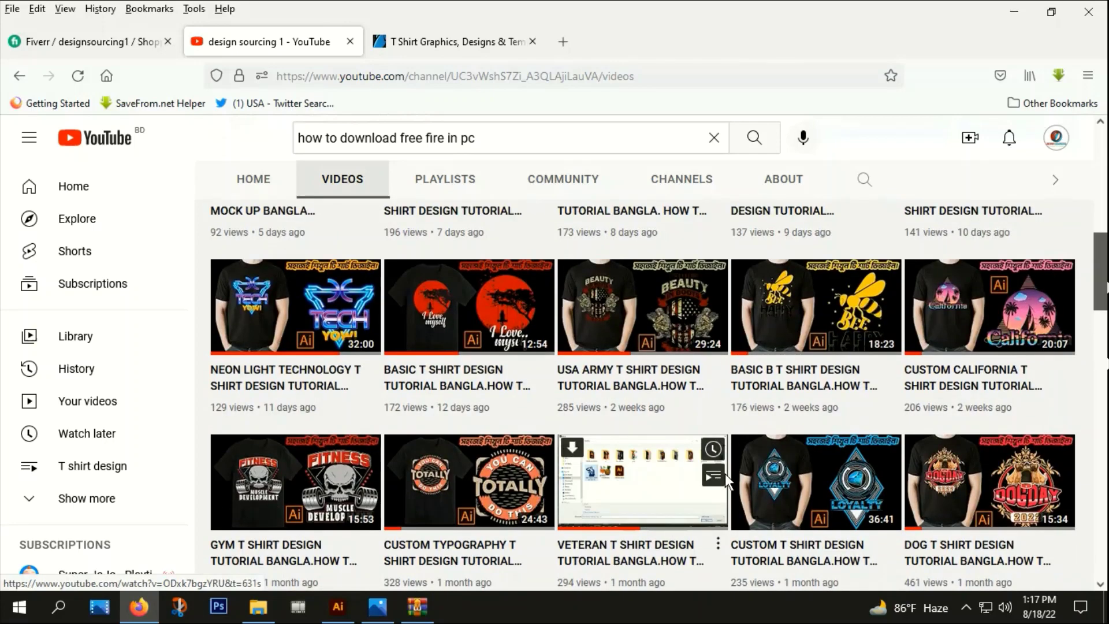
scroll(947, 574, down, 1)
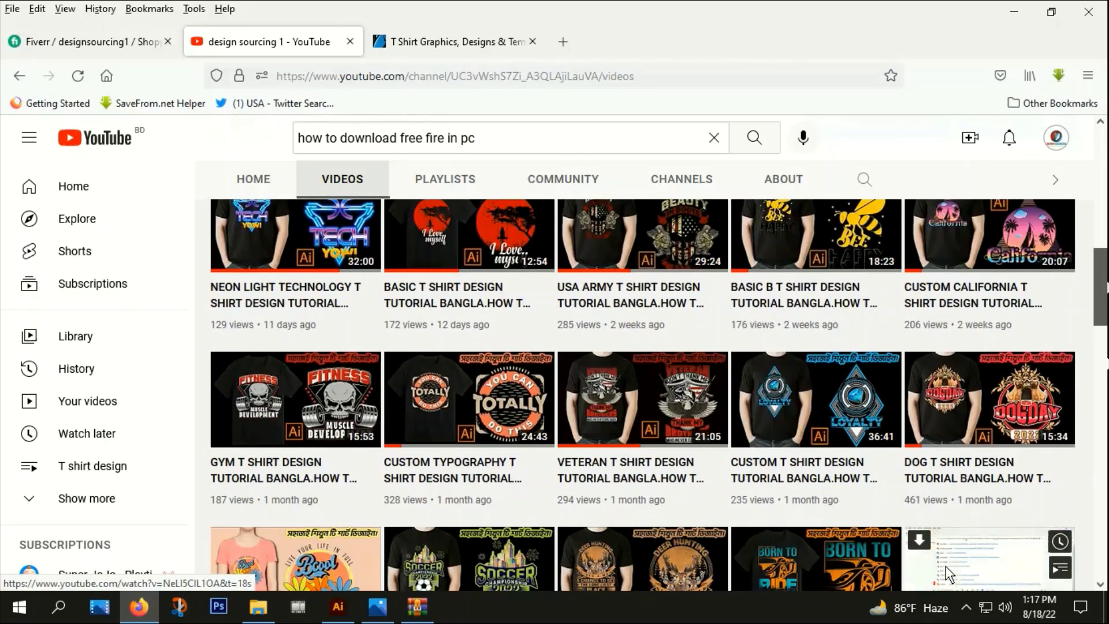